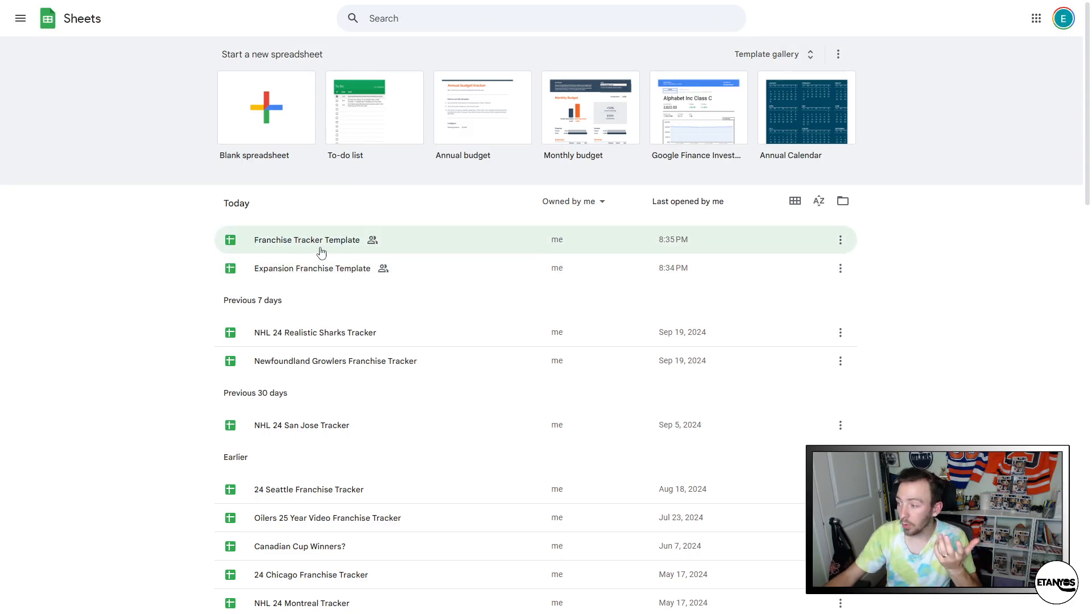
- Open the Expansion Franchise Template spreadsheet and look over its Overview sheet down to the roster tables
click(302, 274)
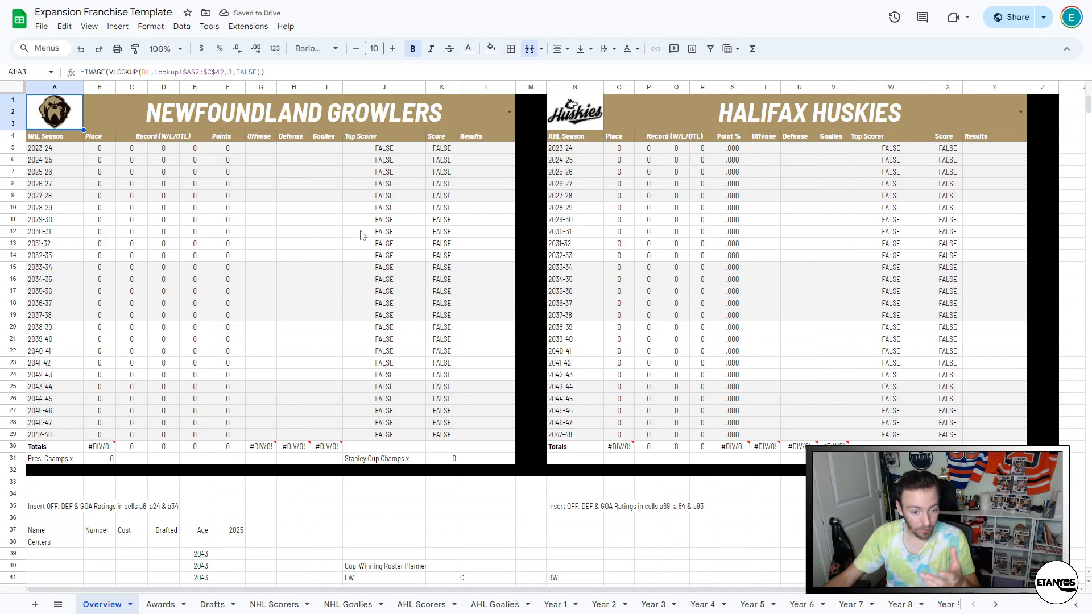
scroll(367, 255, down, 8)
scroll(379, 304, down, 2)
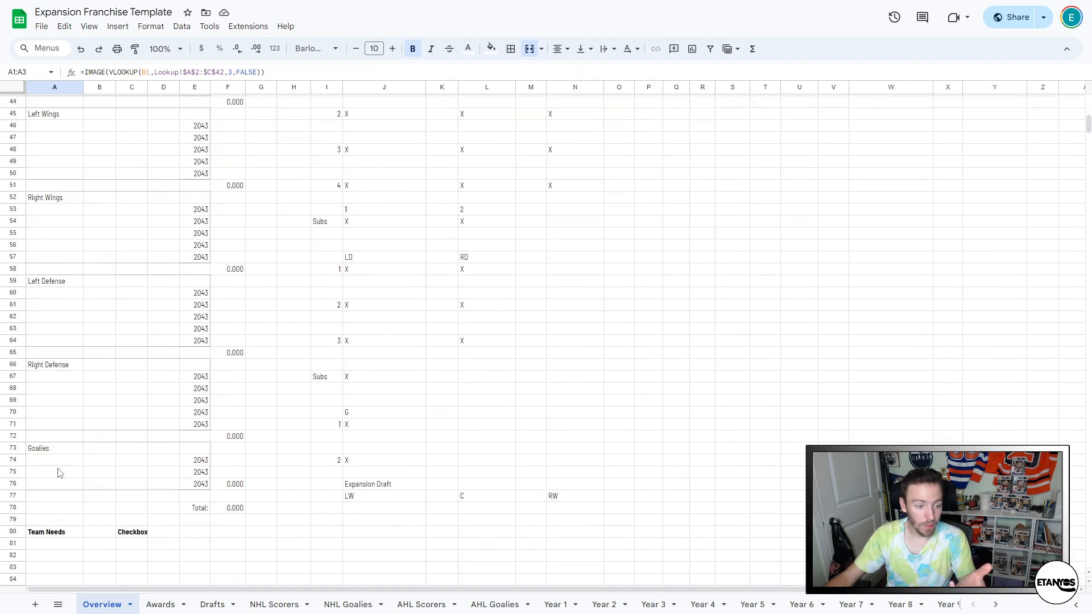
scroll(477, 462, up, 6)
- Examine the first-line LW, C and RW slots of the Cup-Winning Roster Planner and the Centers table's Cost and Drafted columns
click(357, 365)
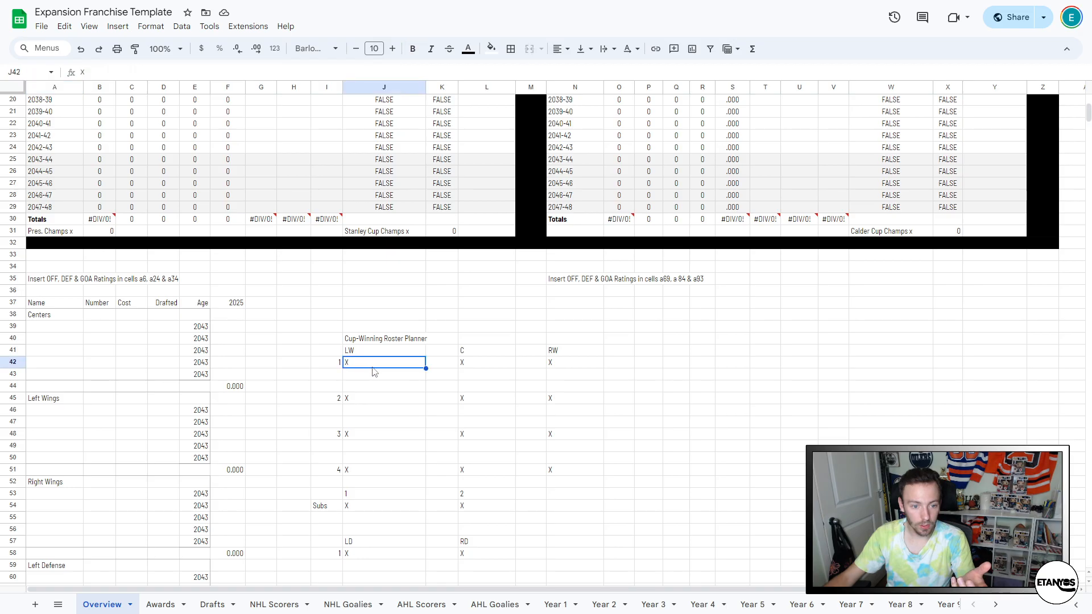
click(492, 365)
click(583, 366)
click(508, 366)
click(549, 366)
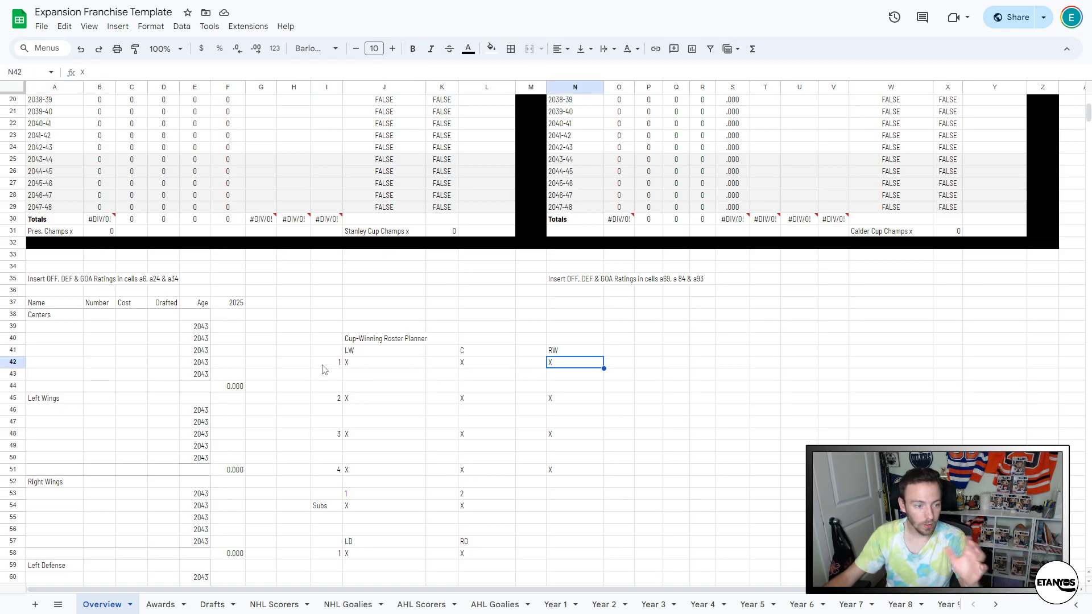
scroll(175, 345, down, 1)
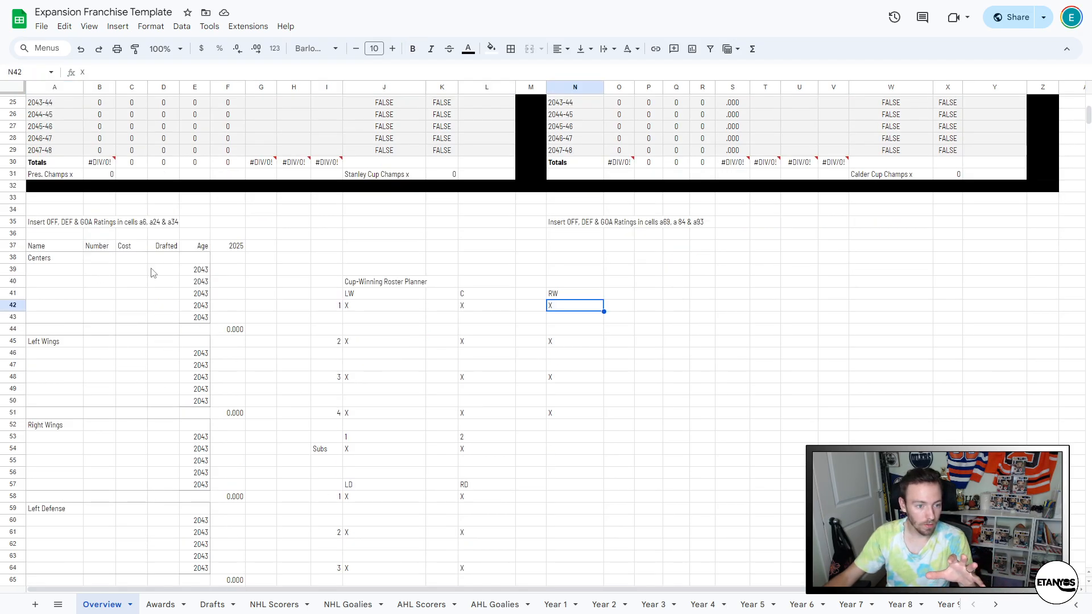
click(146, 272)
click(186, 271)
click(178, 274)
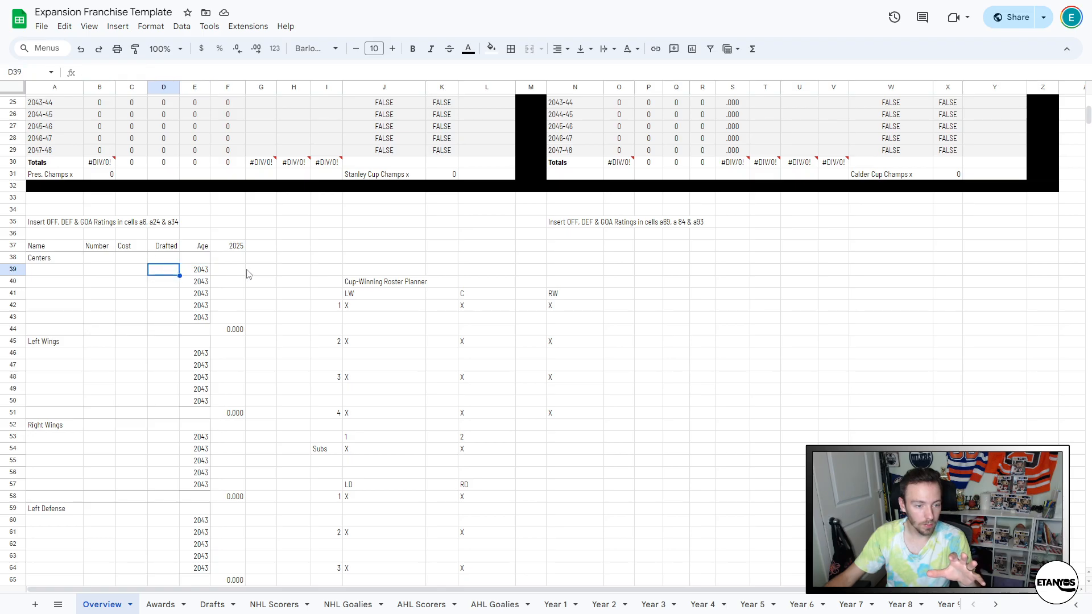
- Label the roster table's year cell by entering "Current Yr" in the cell directly above it, F36
click(235, 249)
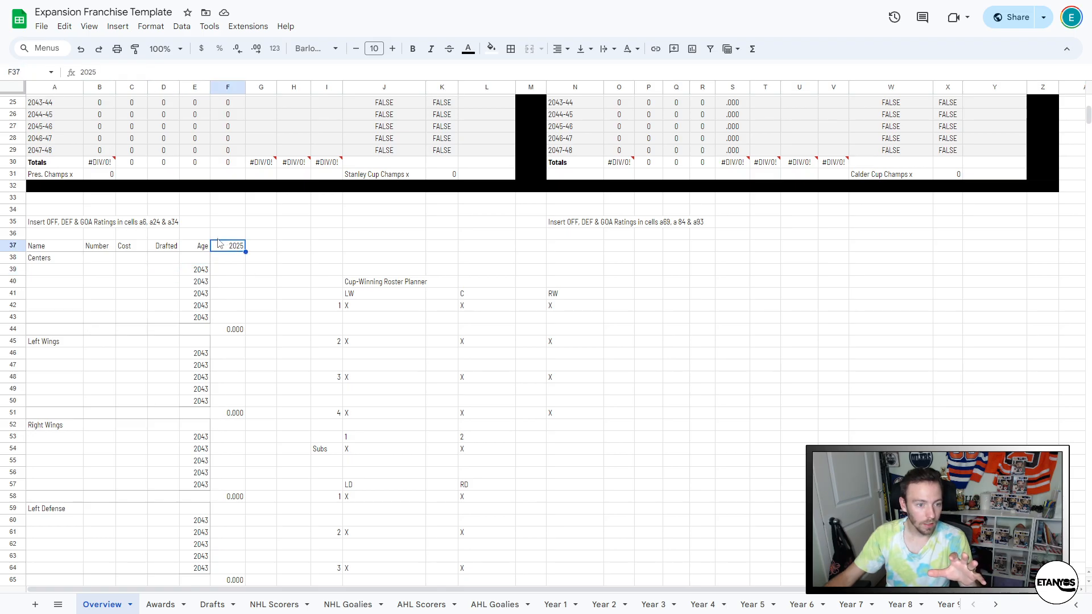
click(223, 235)
text(Current)
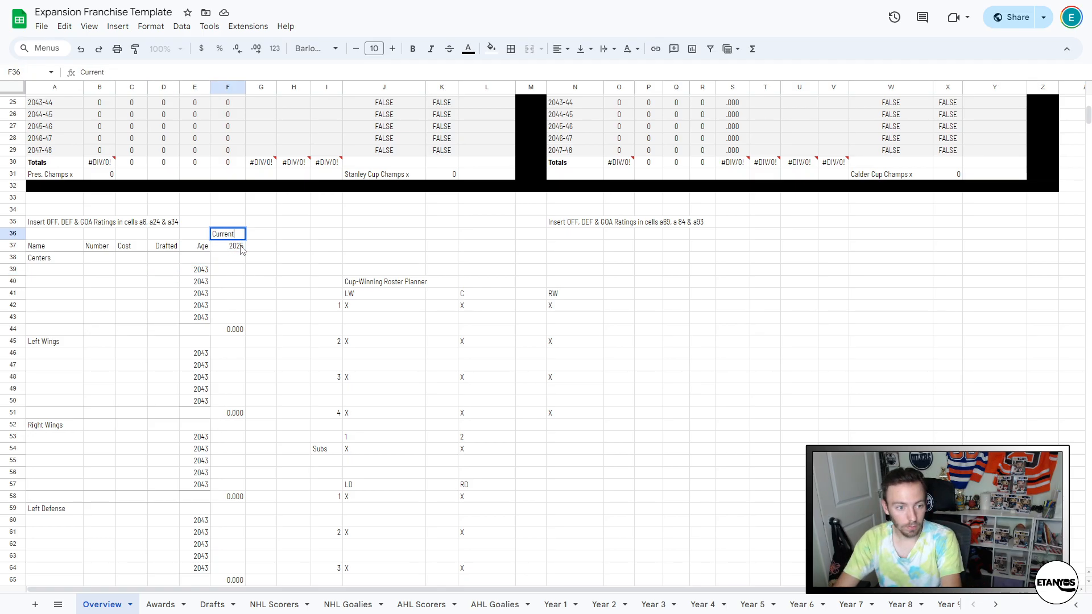
text( Yr)
key(Return)
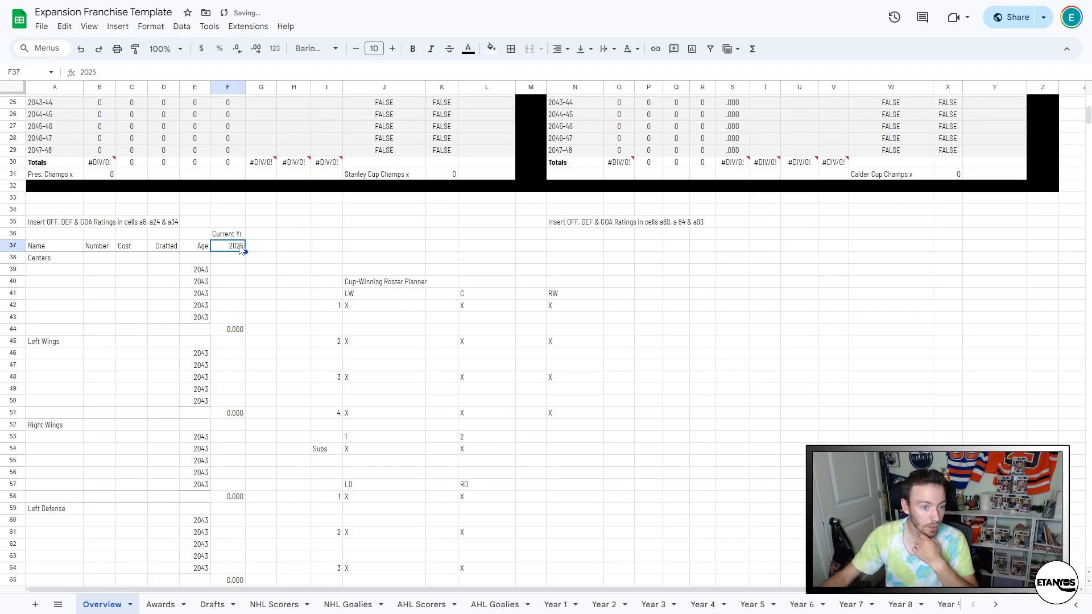
click(72, 272)
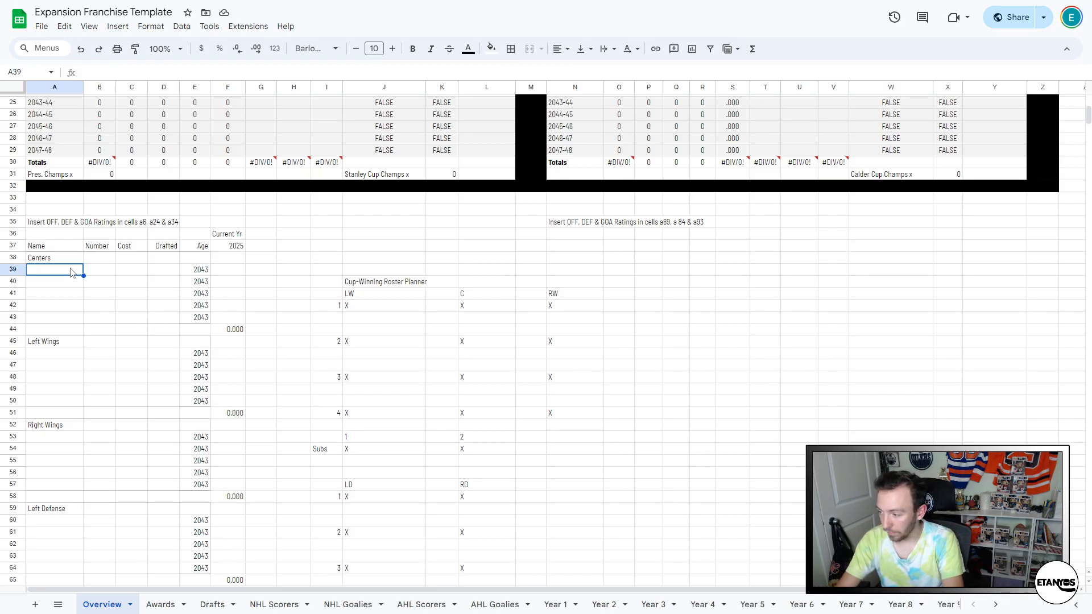
text(G. Mck)
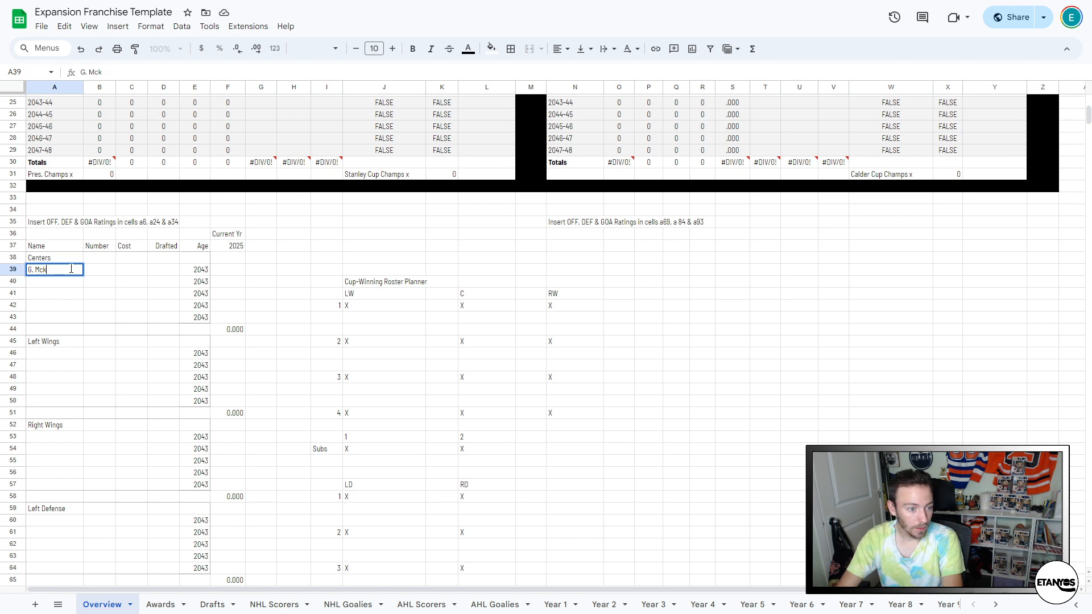
key(BackSpace)
text(Kenna)
key(Tab)
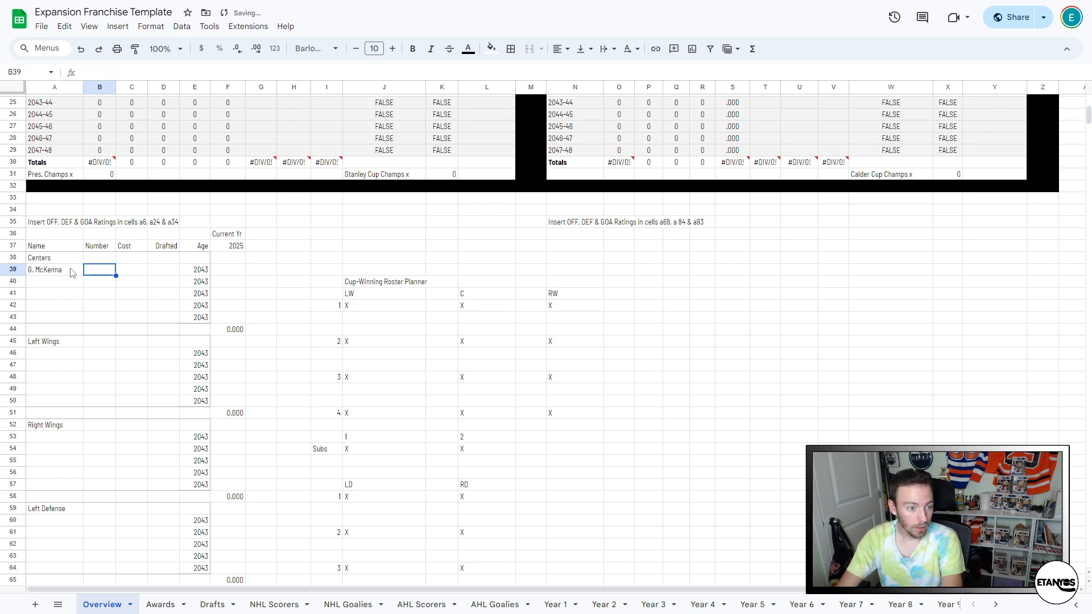
key(Tab)
key(shift+Tab)
text(#72)
key(Tab)
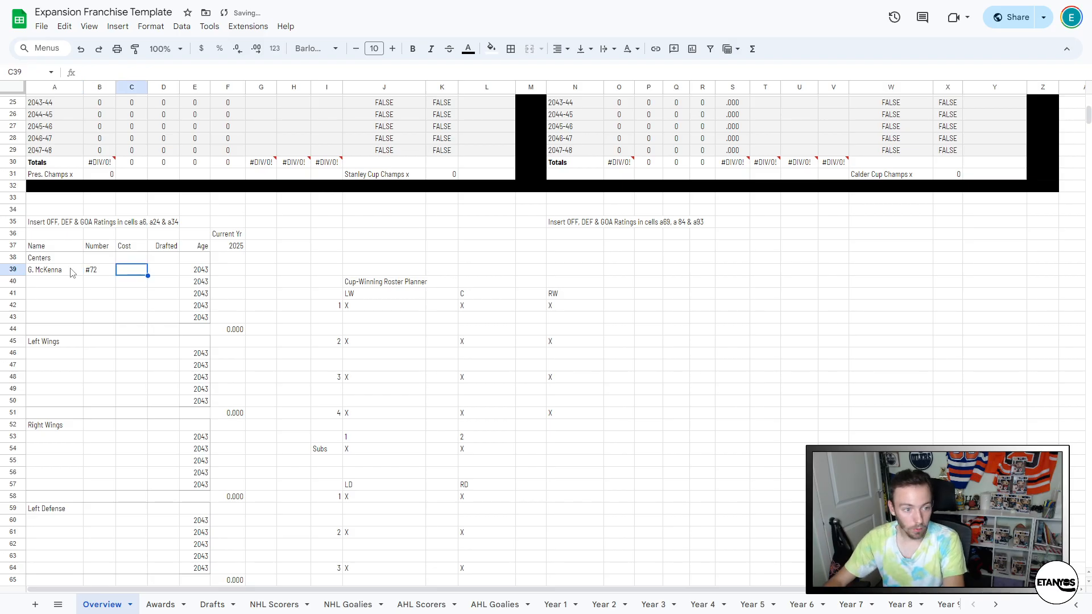
text(9.5)
key(Return)
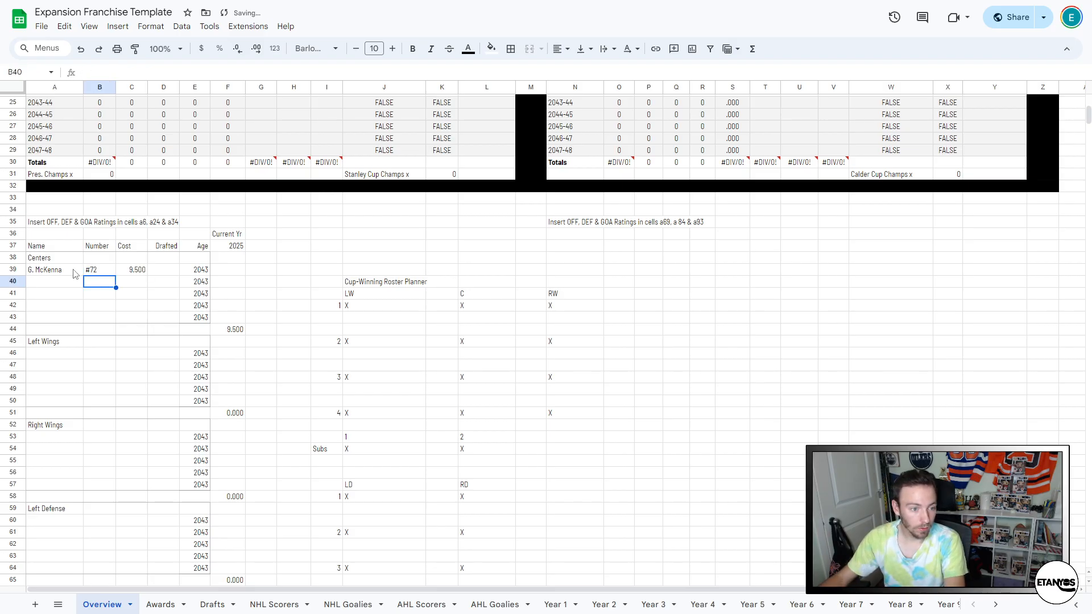
- Check how the Centers subtotal and the overall roster Total use the first center's cost
click(159, 271)
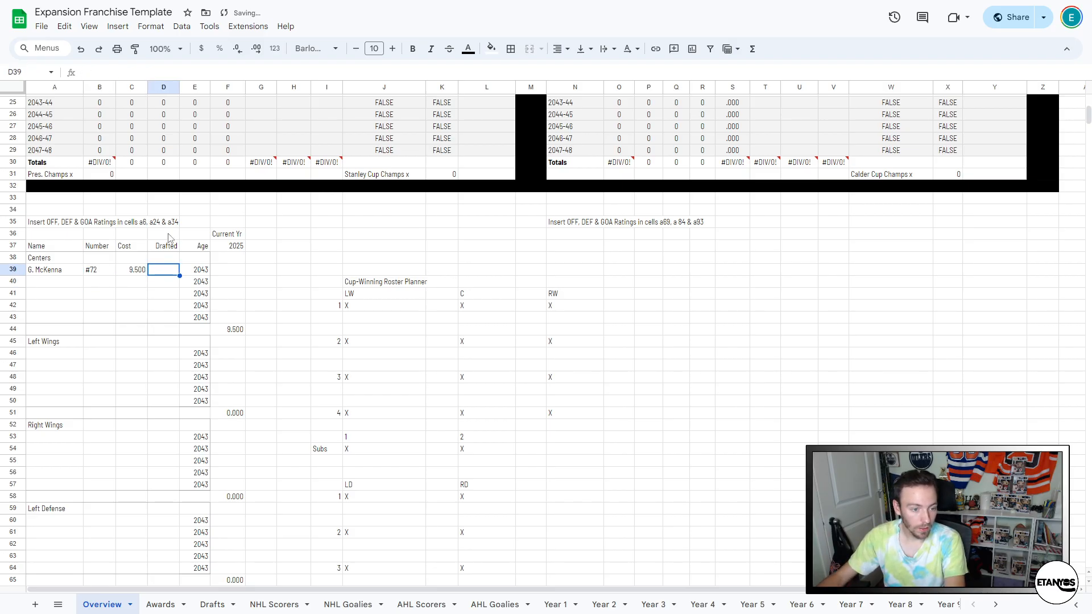
click(238, 330)
scroll(142, 387, down, 5)
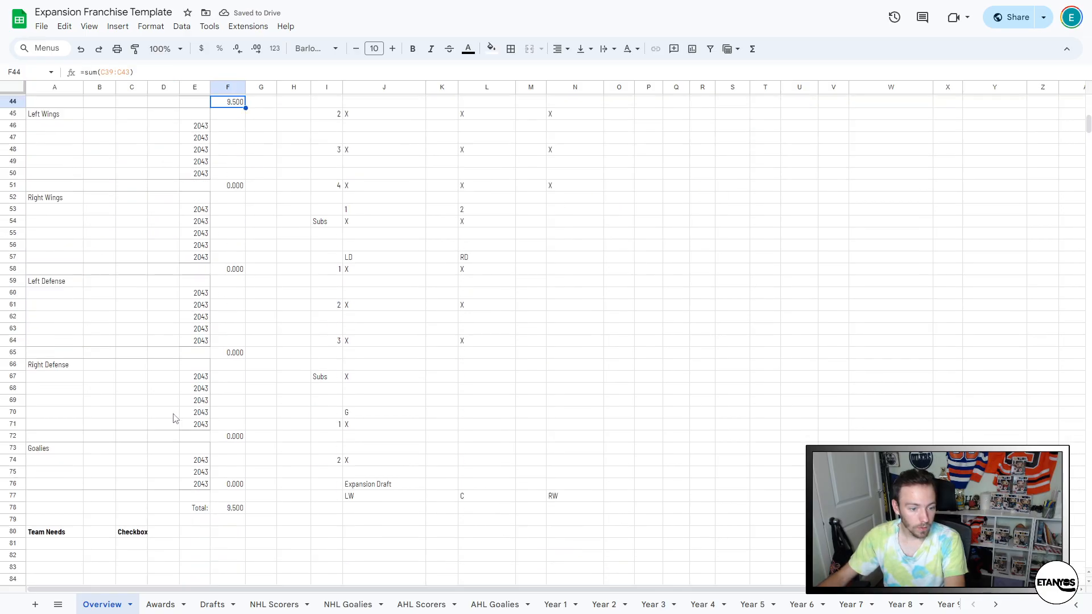
click(236, 509)
scroll(283, 495, up, 6)
click(134, 384)
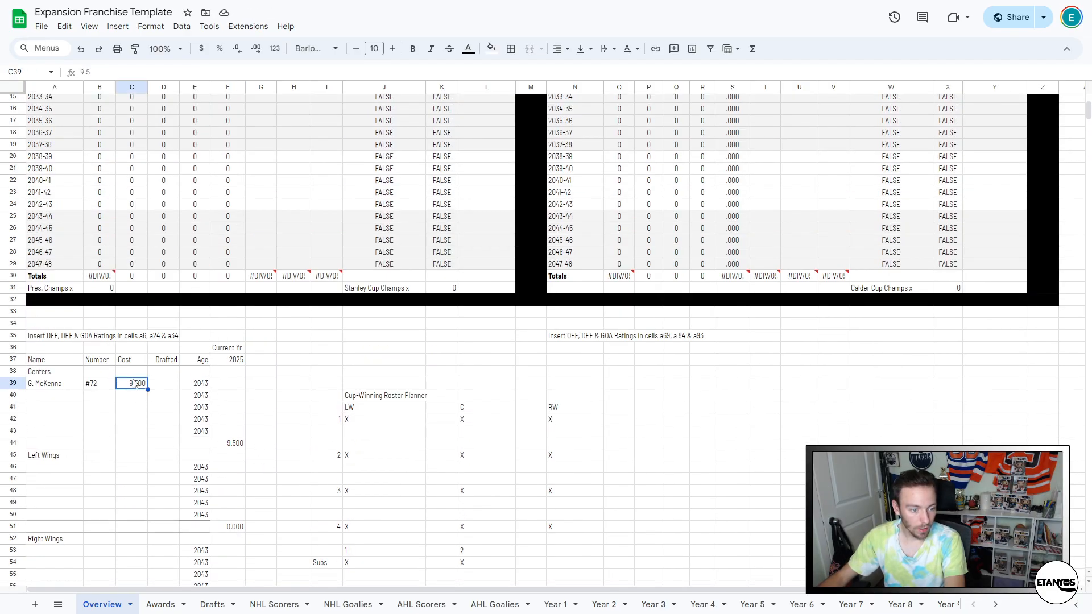
- Set the current year to 2027 and enter 2027 as G. McKenna's draft year
scroll(215, 367, down, 2)
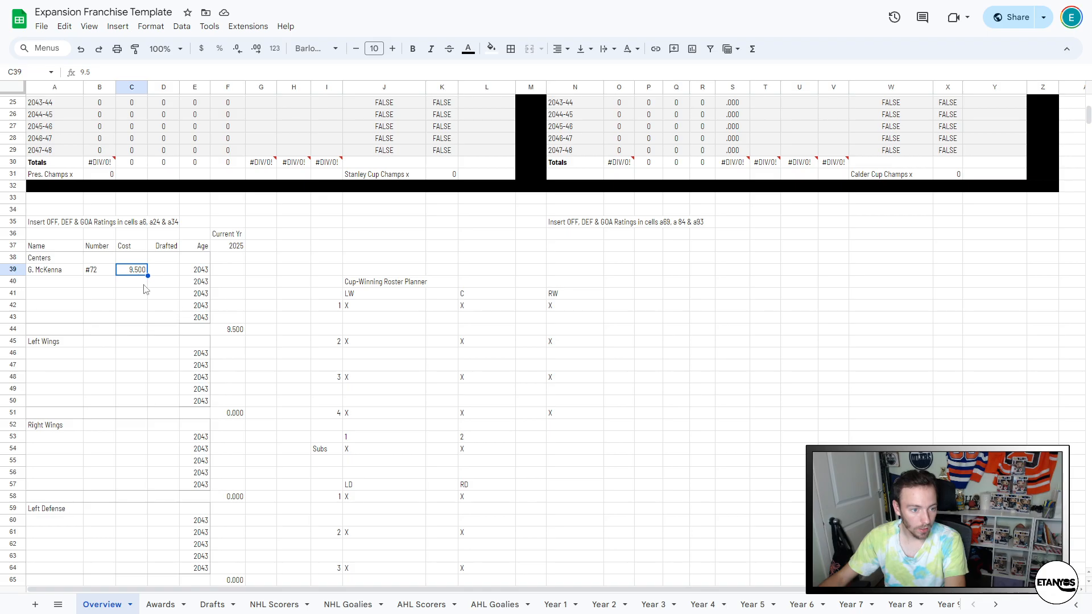
click(234, 249)
text(202)
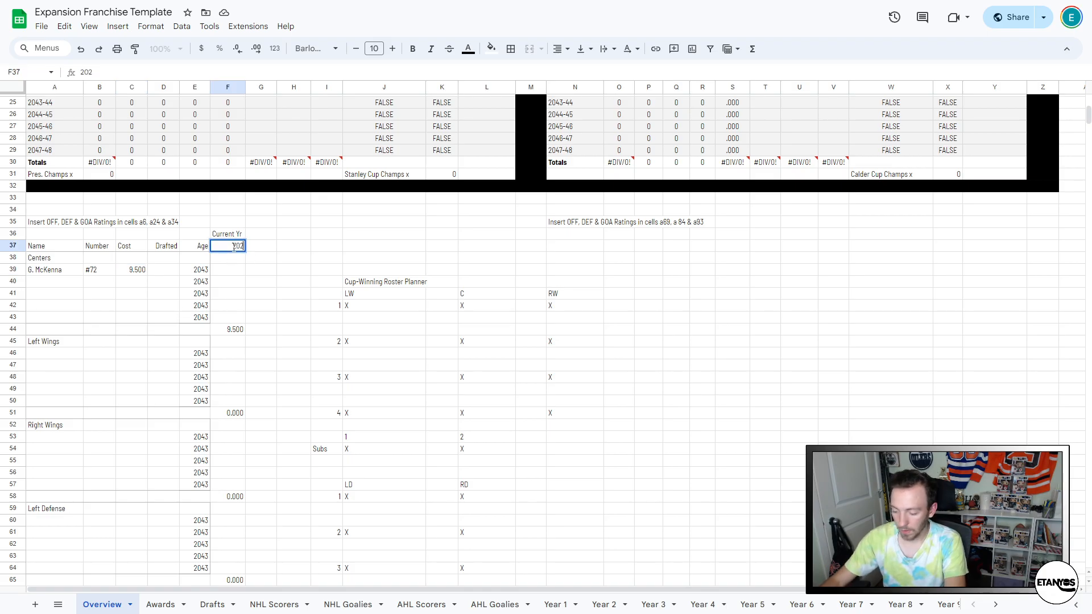
click(163, 270)
text(2027)
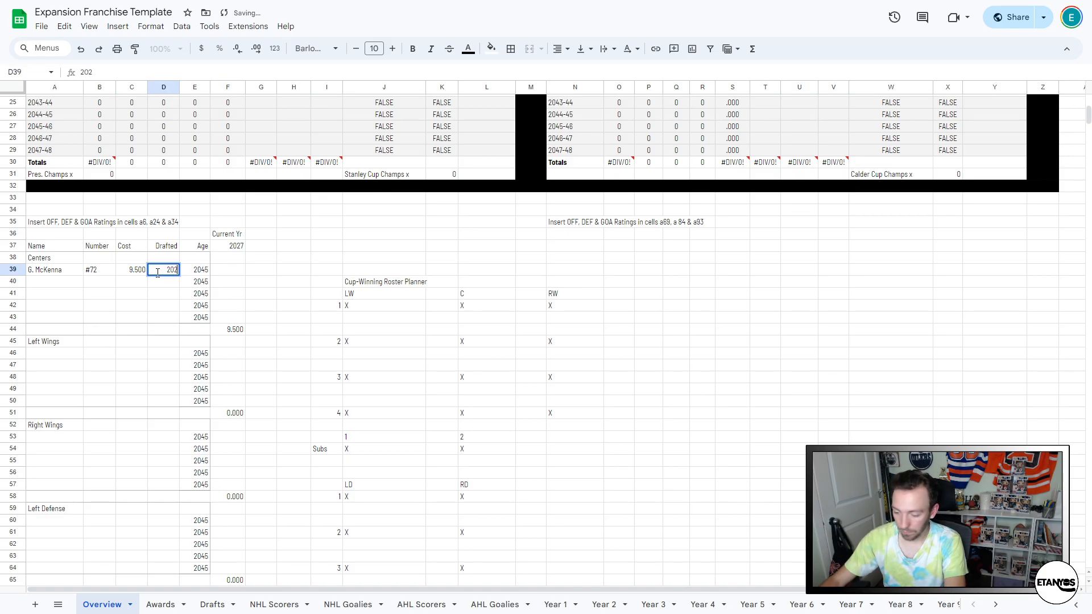
key(Return)
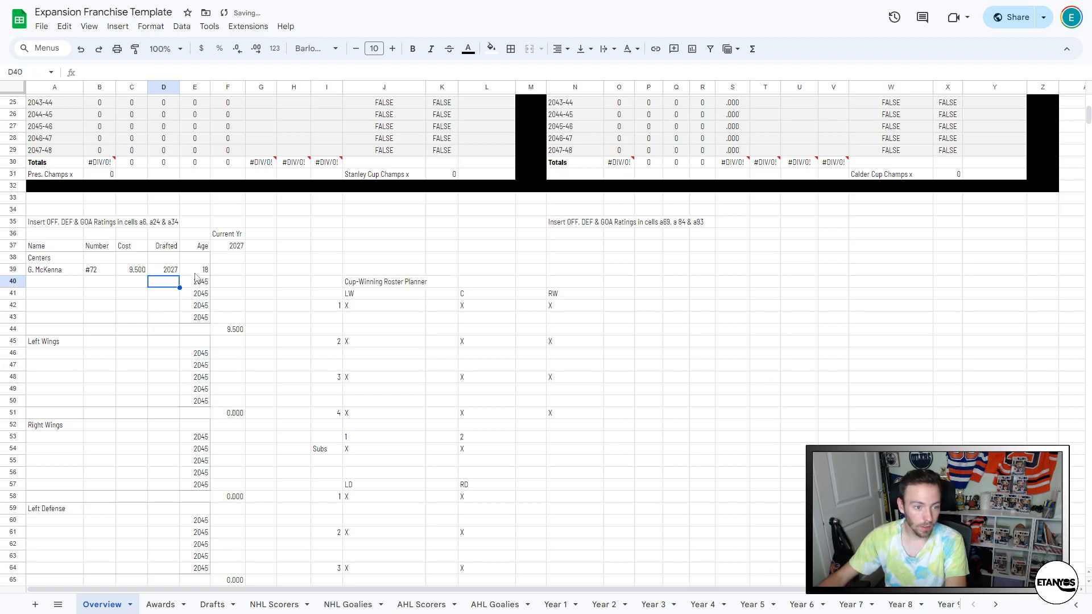
- Fill the second Centers row with the name M. Misa, number #77 and a cost of 8.5
click(77, 281)
text(M. Misa)
key(Tab)
key(Tab)
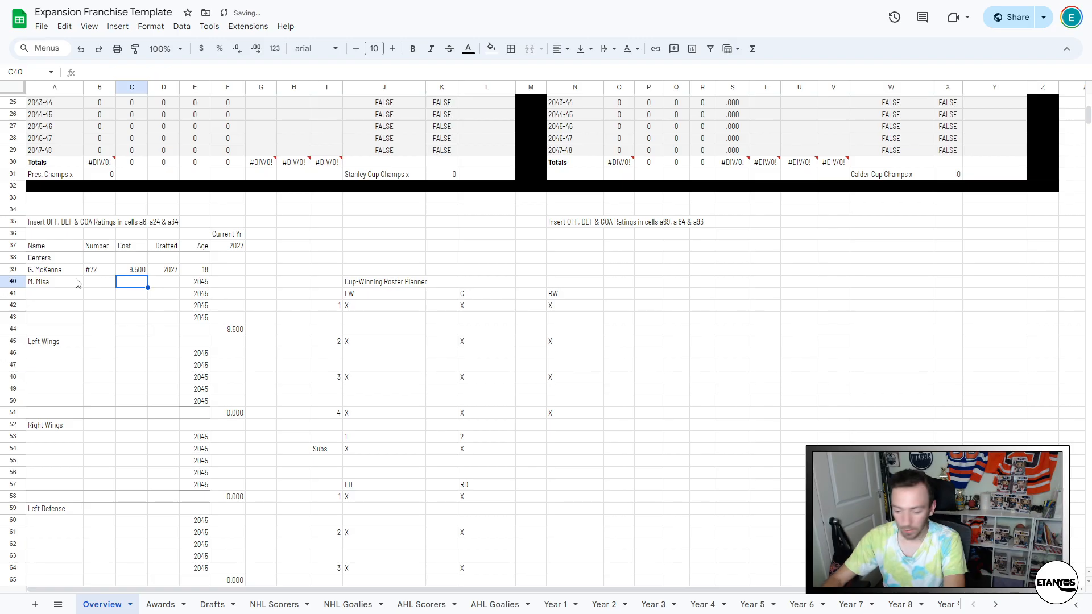
key(shift+Tab)
text(#87)
text(7)
key(BackSpace)
key(BackSpace)
text(7)
key(Tab)
text(8.5)
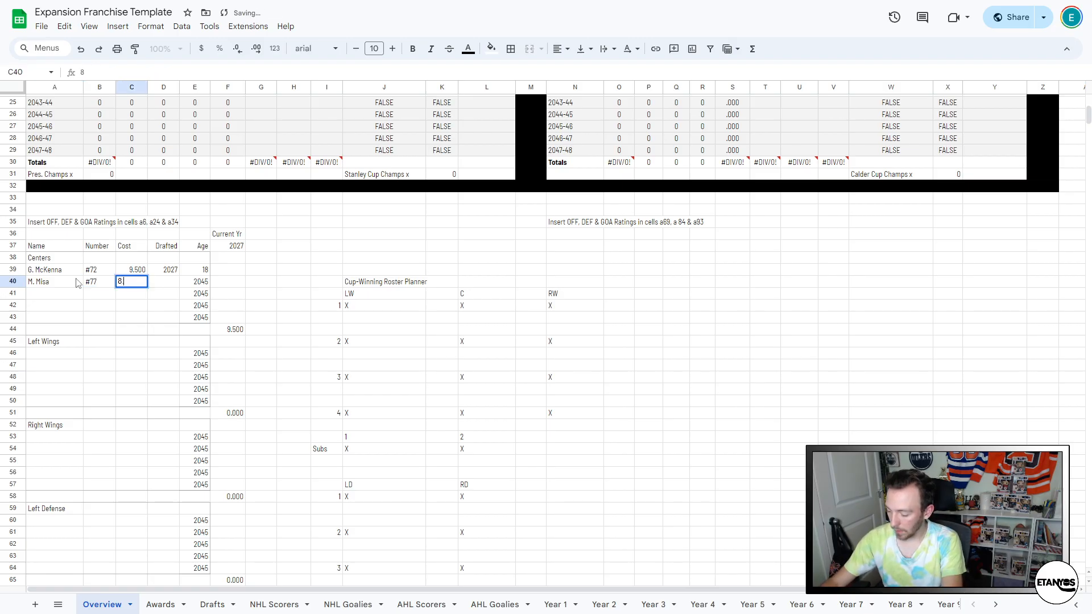
key(Tab)
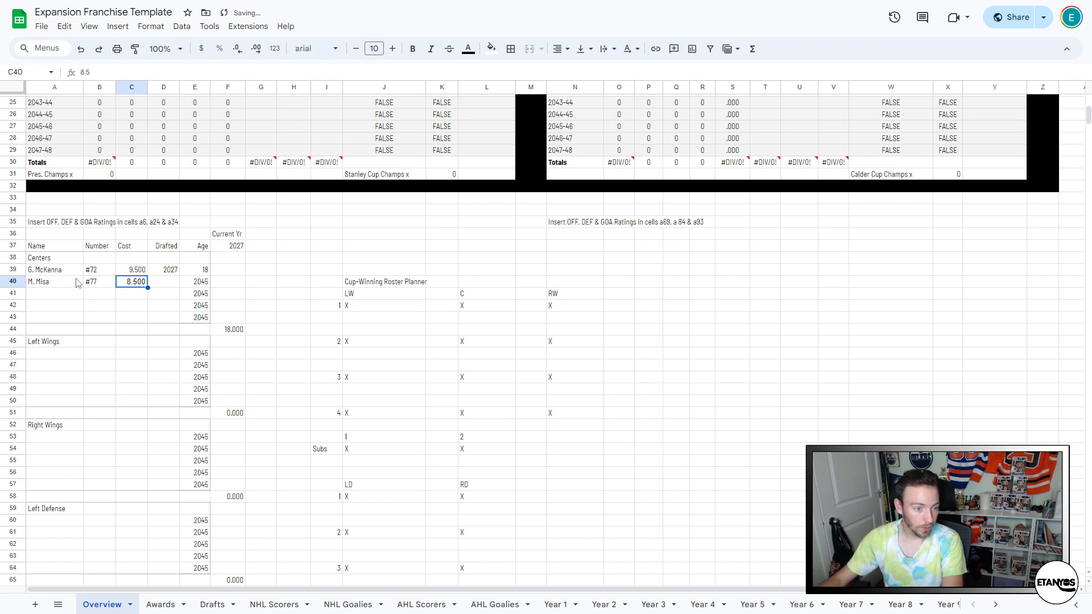
- Change the font of roster cells A40:C76 from Arial to the font used in the rest of the sheet
drag(126, 284, 57, 509)
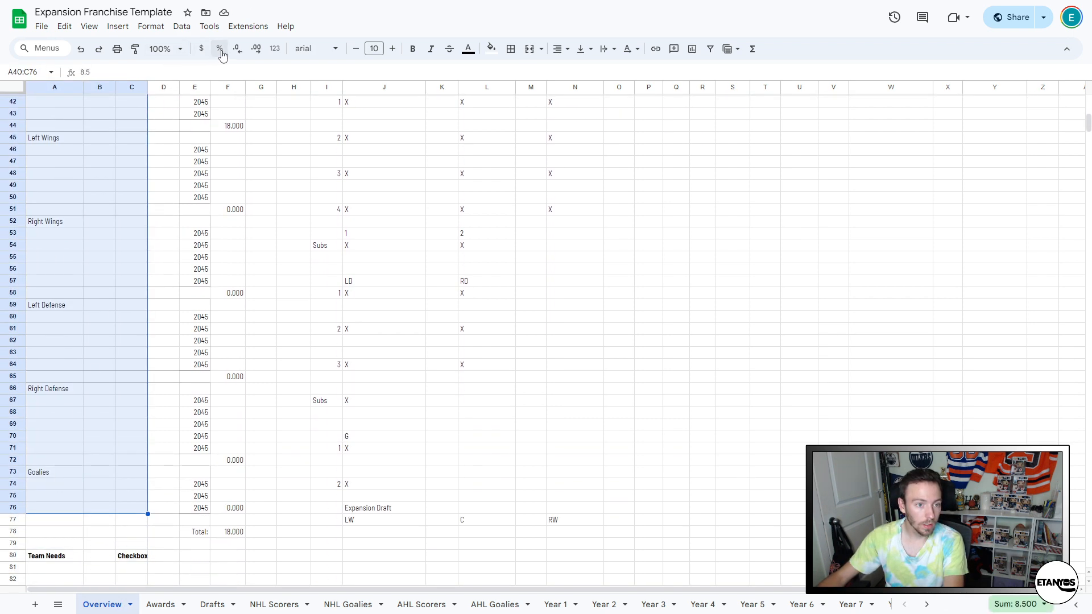
click(332, 50)
click(348, 121)
scroll(348, 124, up, 5)
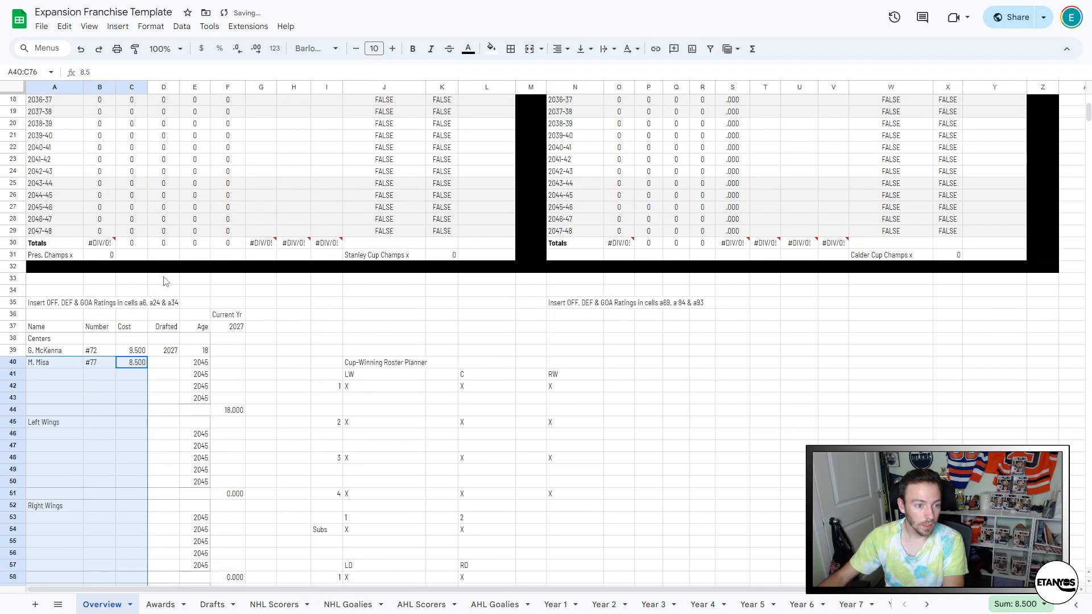
- Enter 2025 as M. Misa's draft year and check the age formula in that row
click(166, 365)
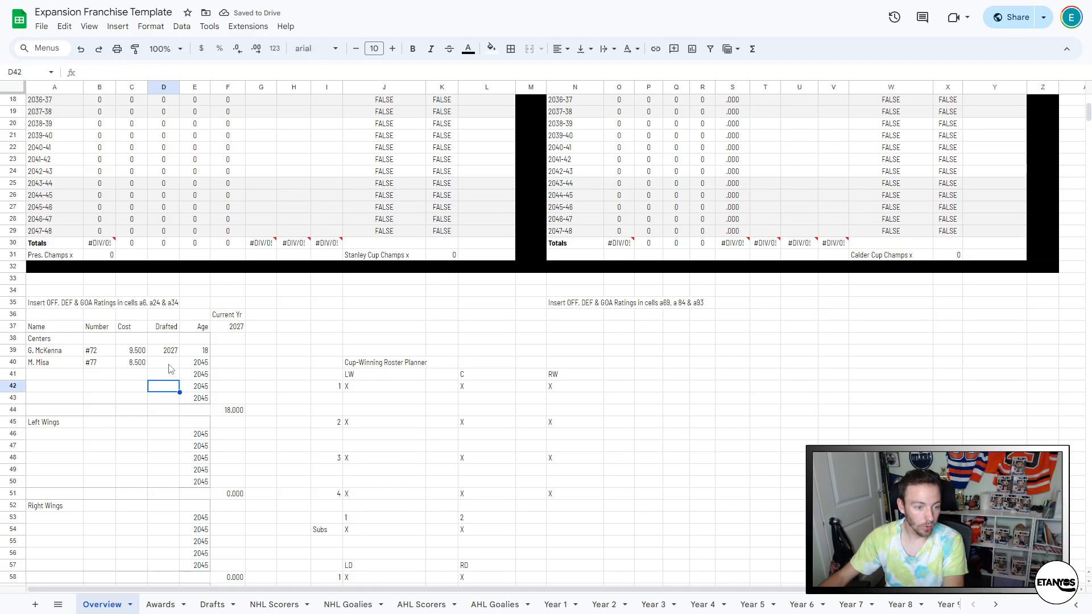
text(2025)
key(Return)
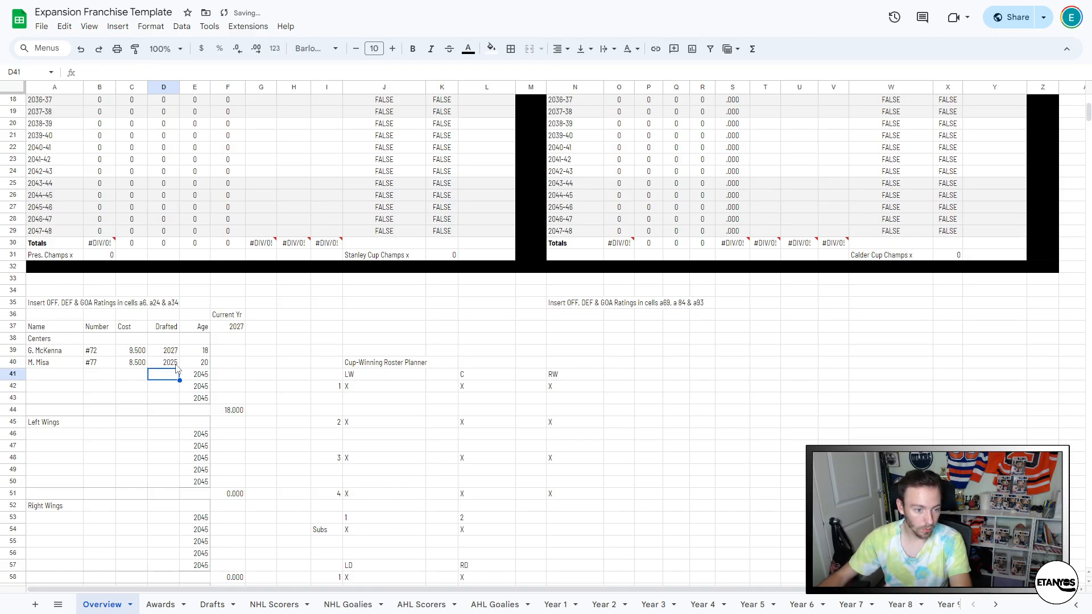
click(206, 364)
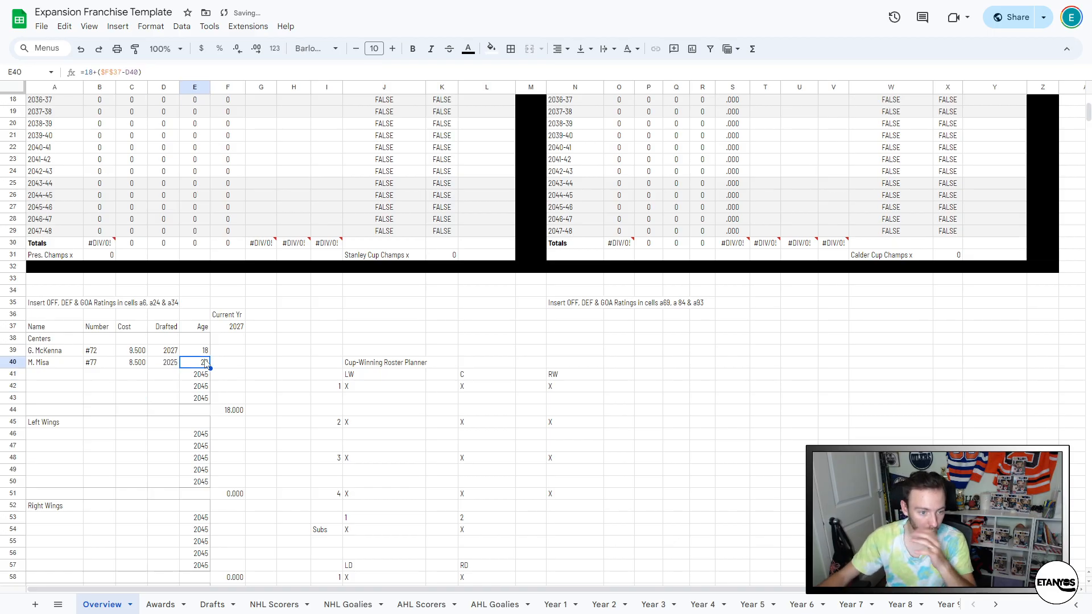
- Fill the third Centers row with L. Draisaitl, number #29, a cost of 14 and draft year 2014
click(49, 376)
text(L. Draisaitl)
key(Tab)
text(#29)
key(Tab)
key(Tab)
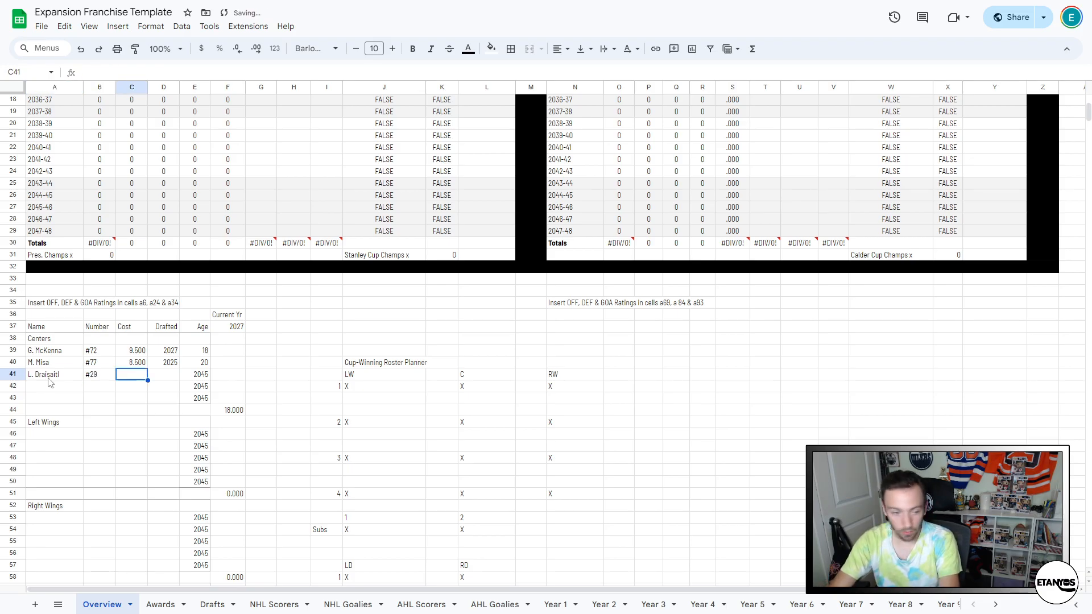
key(shift+Tab)
text(14)
key(Tab)
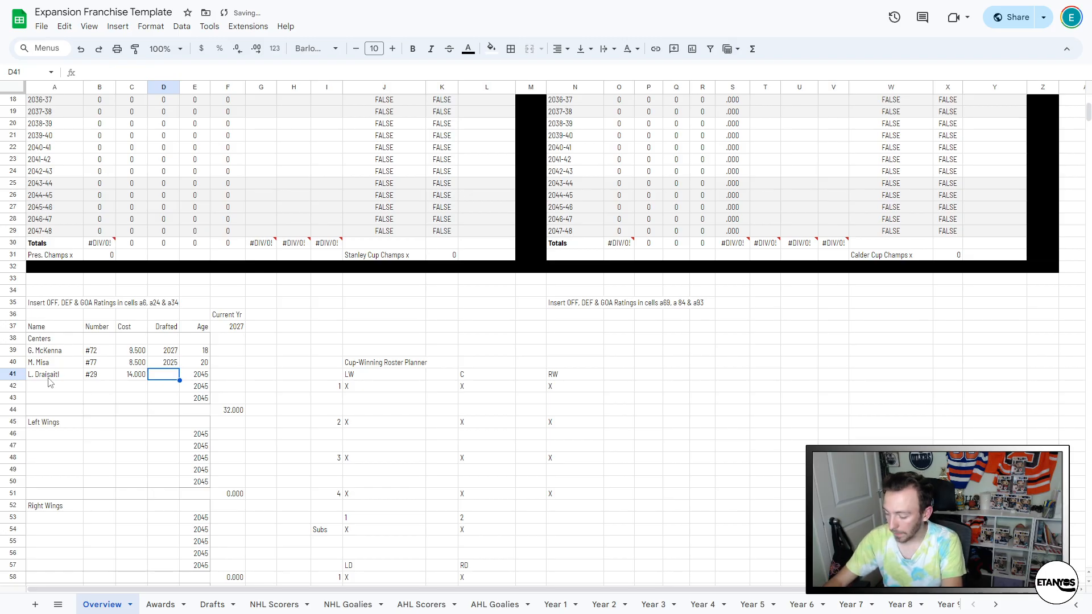
text(2021)
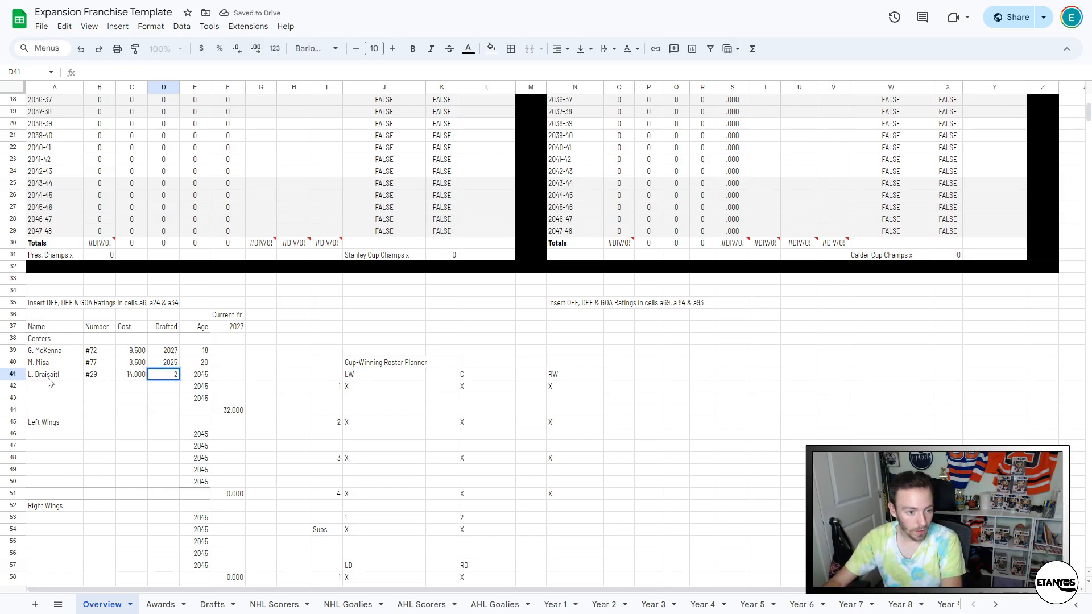
key(BackSpace)
key(BackSpace)
text(14)
key(Return)
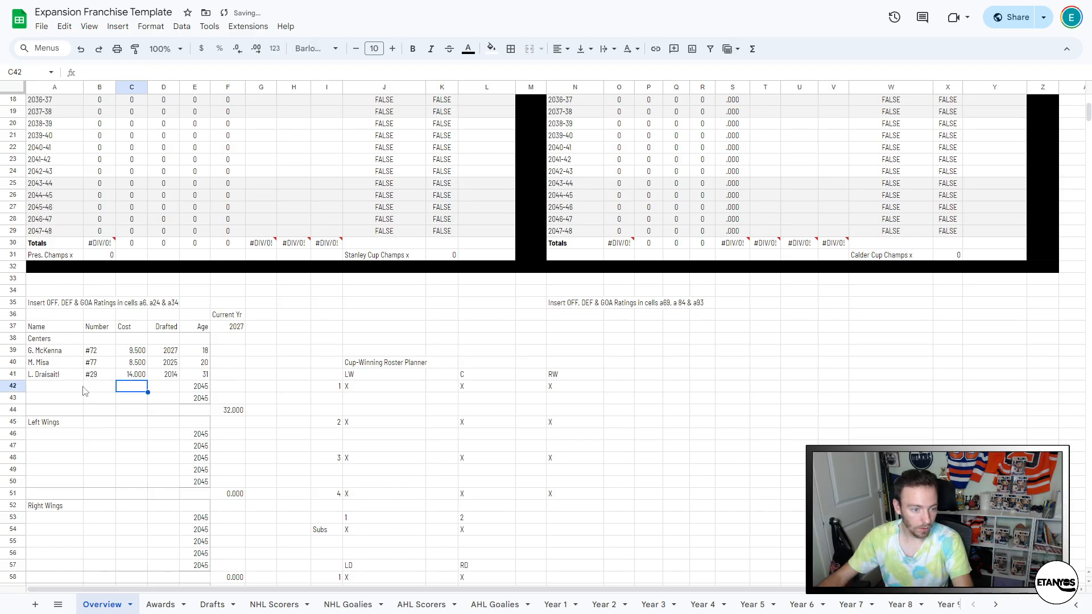
click(201, 377)
- Clear the three example players from the Centers table, A39:D41, and return to the start of the Overview sheet
drag(71, 351, 163, 380)
key(Delete)
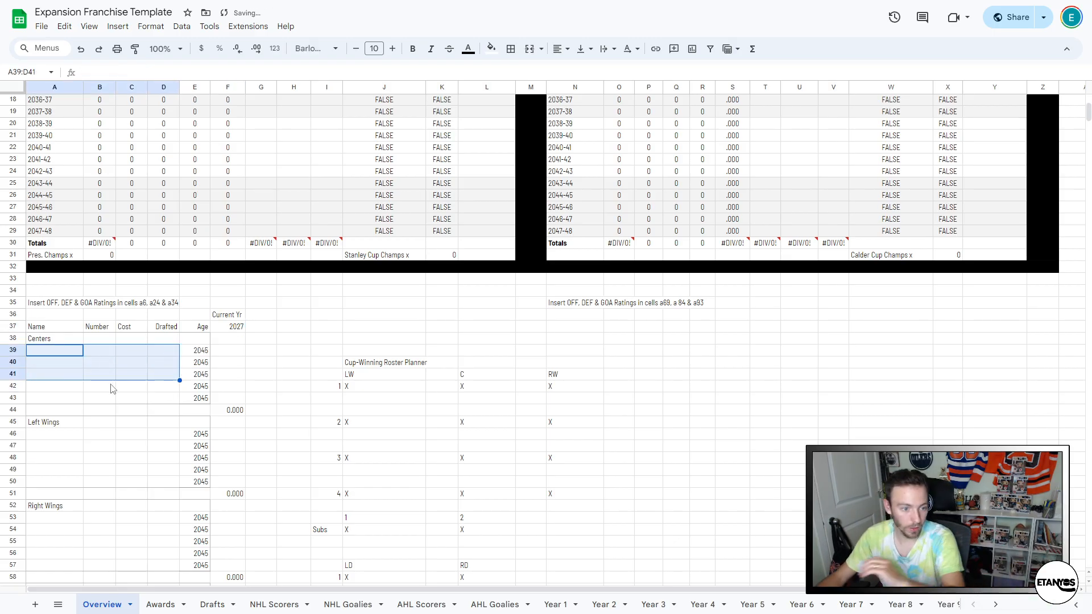
click(99, 387)
scroll(385, 394, up, 5)
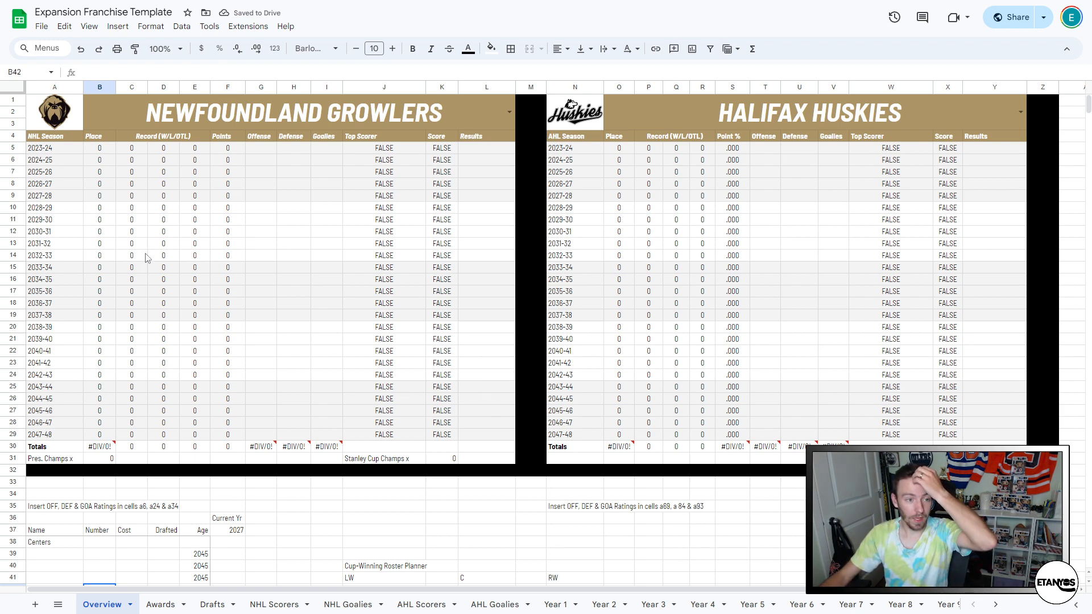
- Inspect the image lookup formula behind the Newfoundland Growlers logo in A1
click(55, 123)
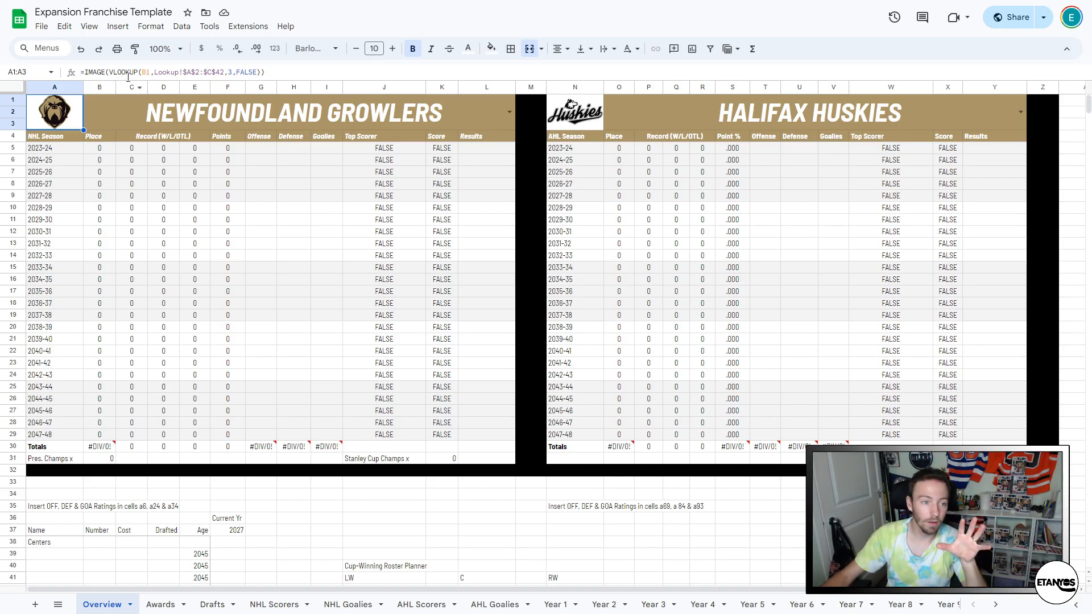
click(153, 71)
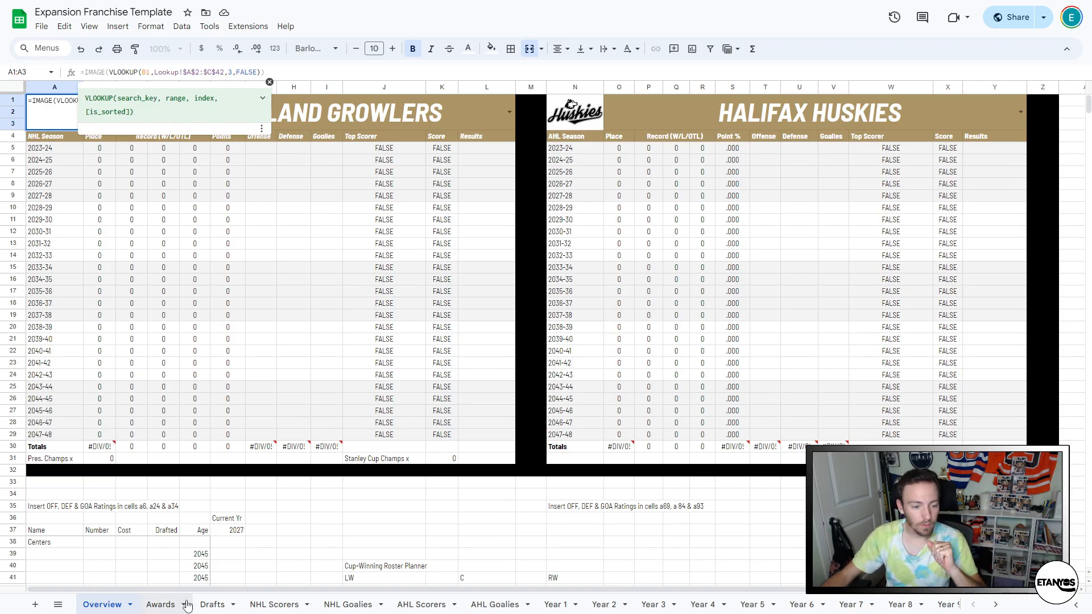
click(270, 83)
key(Escape)
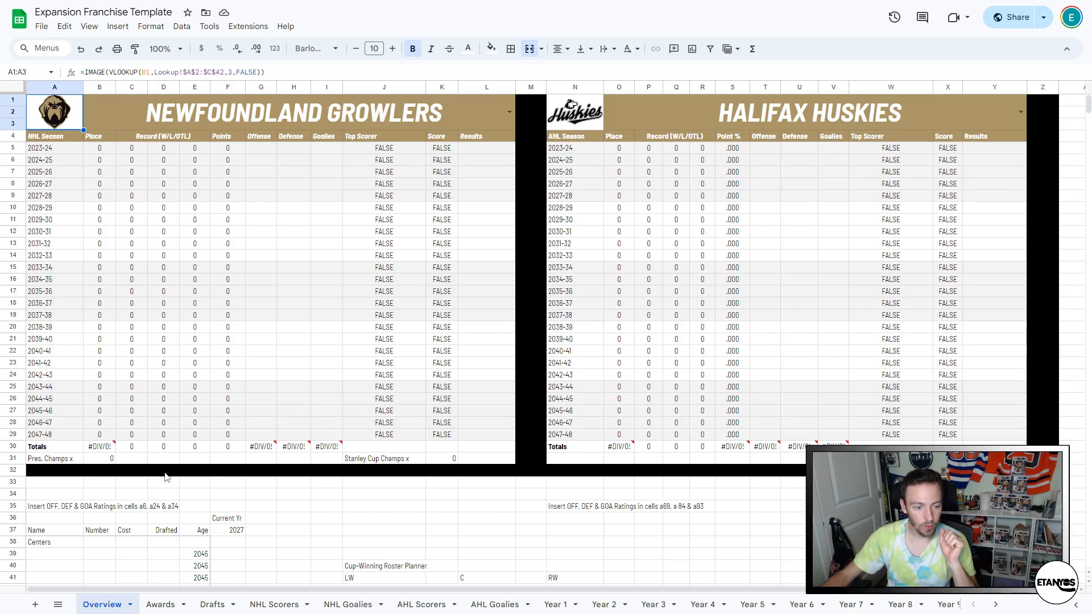
- Check the formulas in the Growlers' Totals row from the Place column through the Points column
click(108, 152)
drag(109, 155, 236, 245)
click(113, 447)
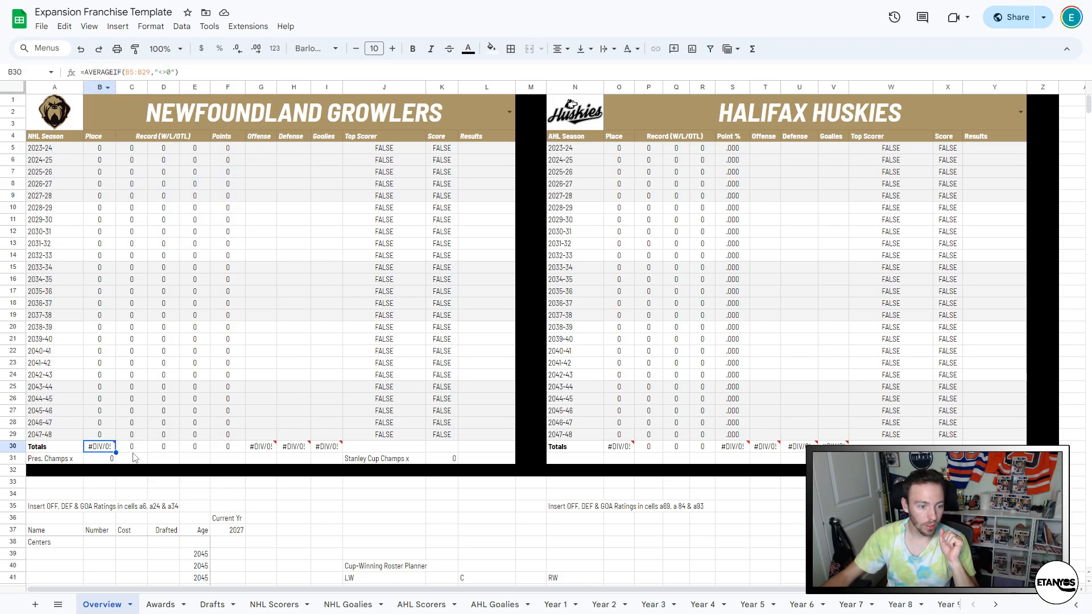
click(134, 453)
click(166, 452)
click(195, 452)
key(Right)
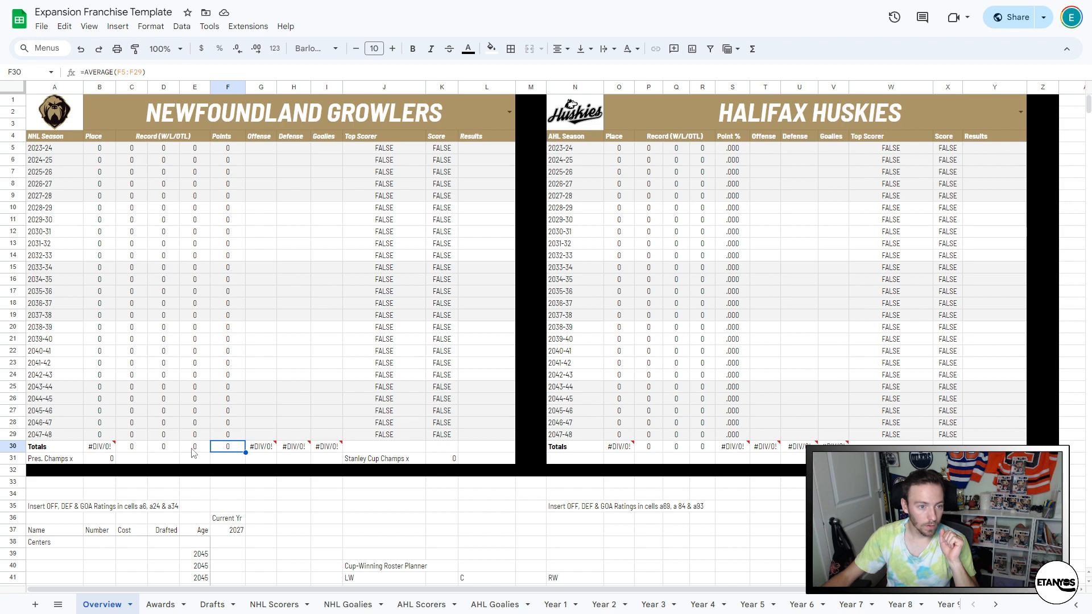
click(194, 452)
- Change the Growlers' Points total in F30 to =SUM(F5:F29) and reject the suggested autofill
click(230, 451)
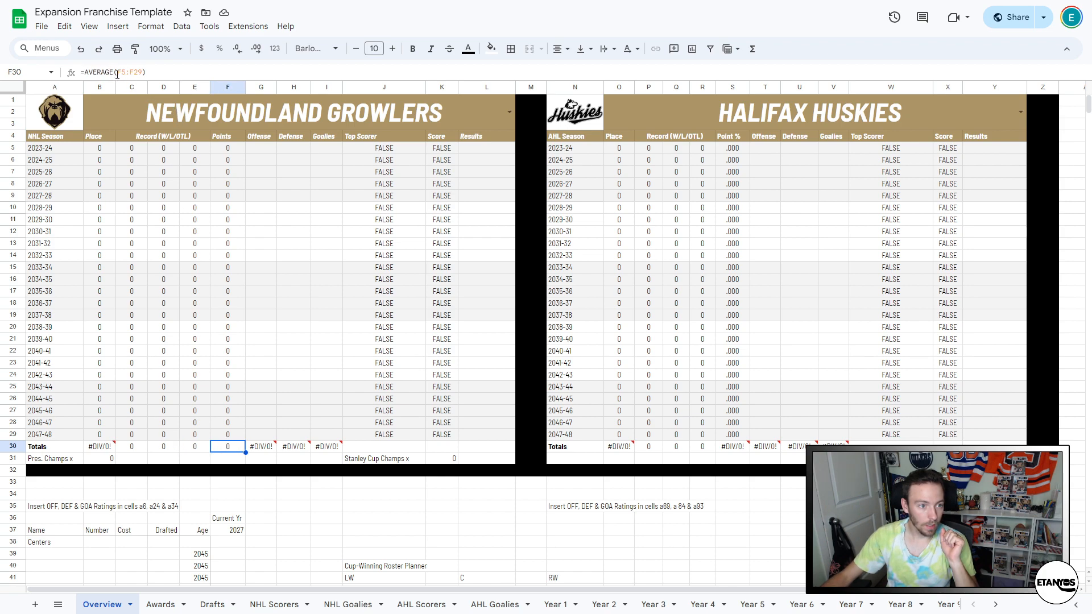
drag(114, 75, 84, 74)
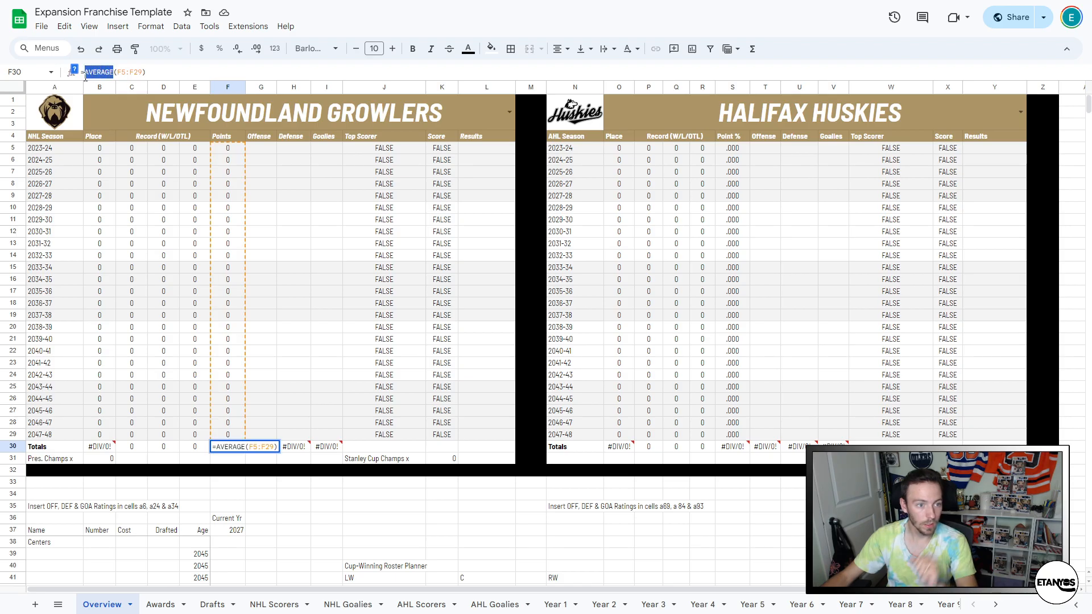
key(BackSpace)
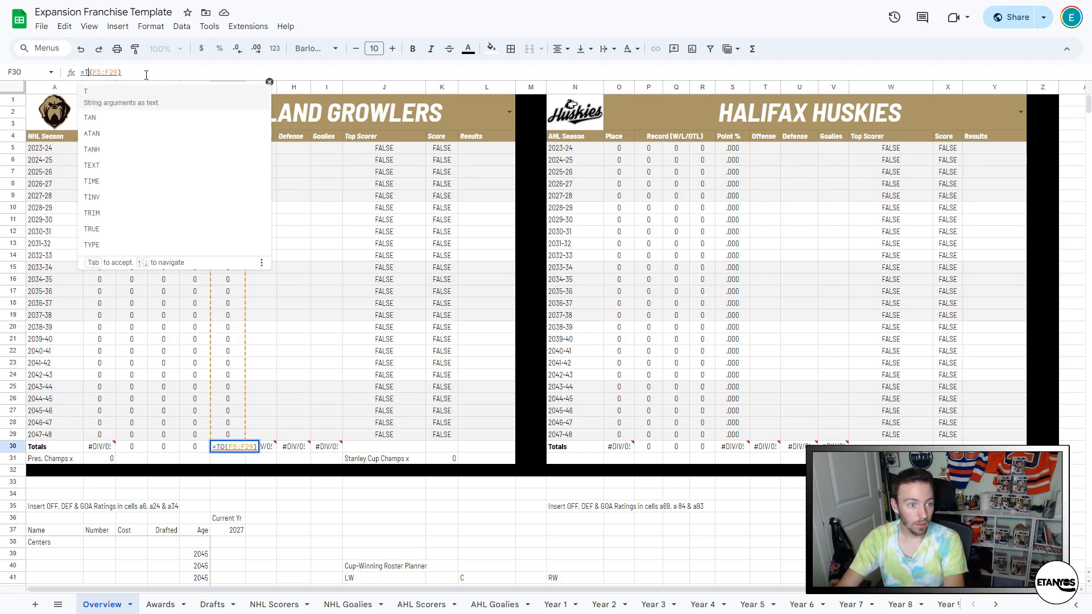
text(SUM)
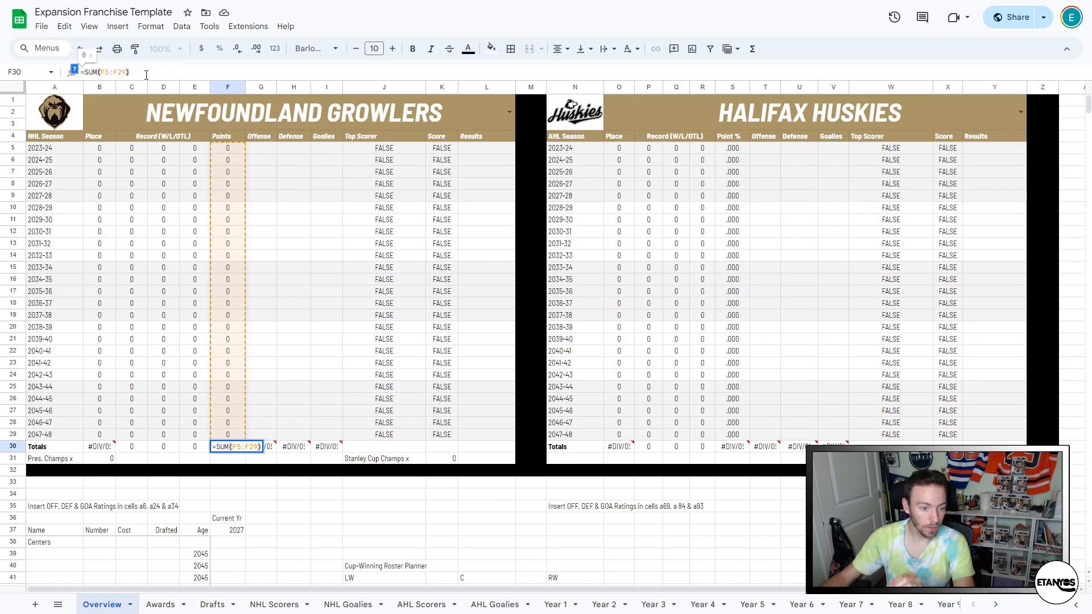
key(Return)
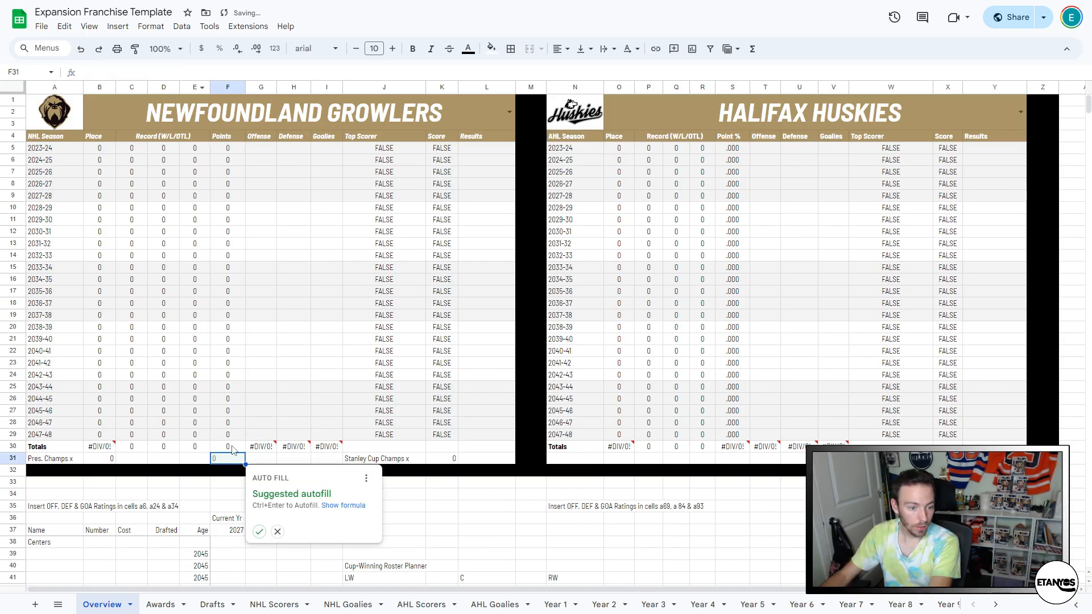
click(277, 532)
- Try replacing the average with SUM(S5:S29) in the Huskies' Point % total, S30, and undo it
click(191, 451)
click(152, 450)
click(736, 451)
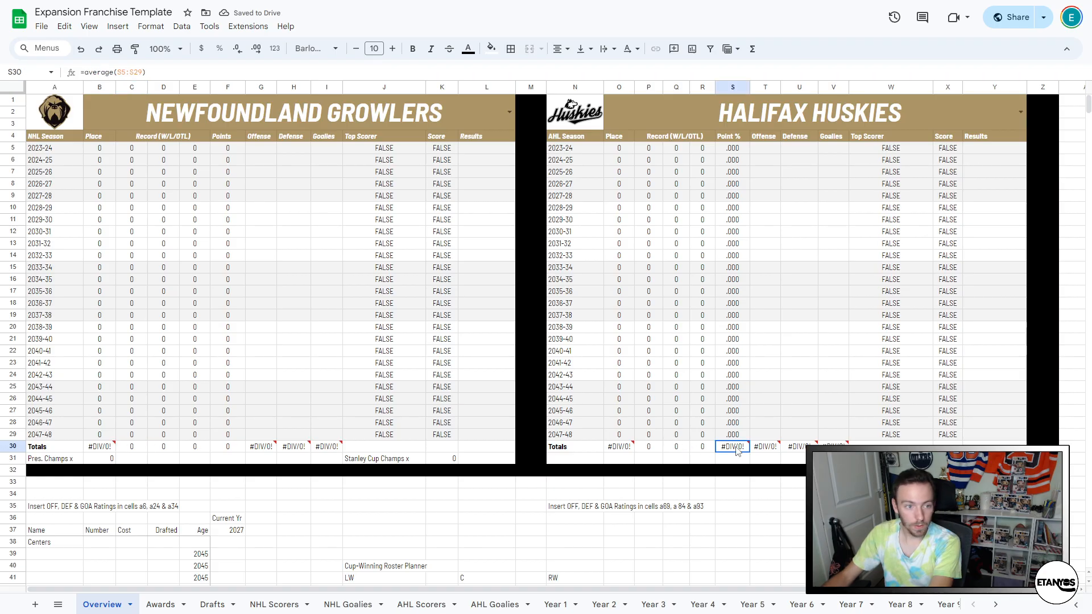
double_click(89, 72)
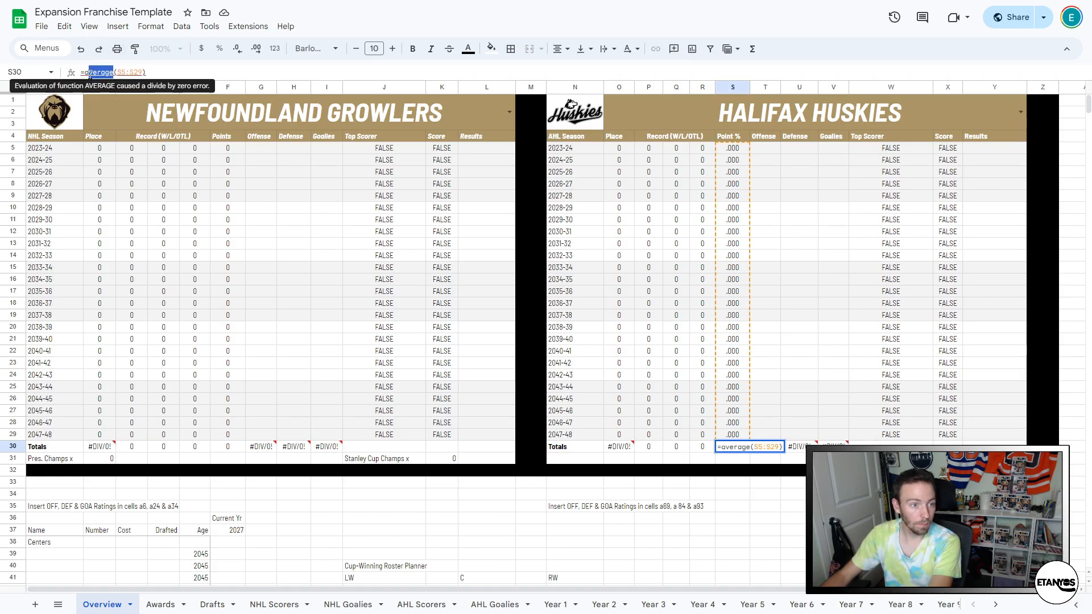
text(SUM)
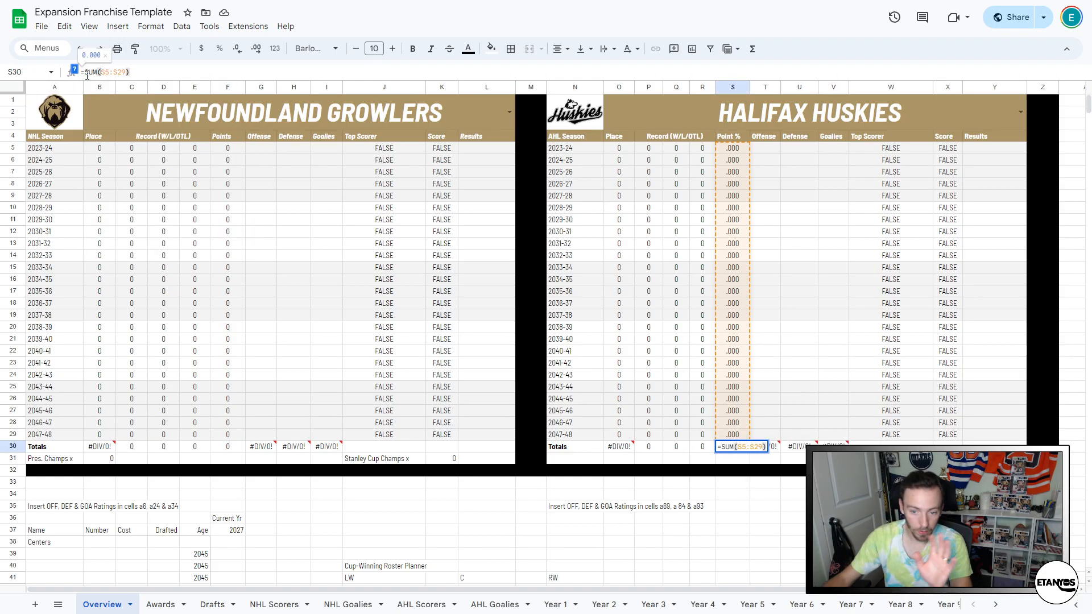
key(Return)
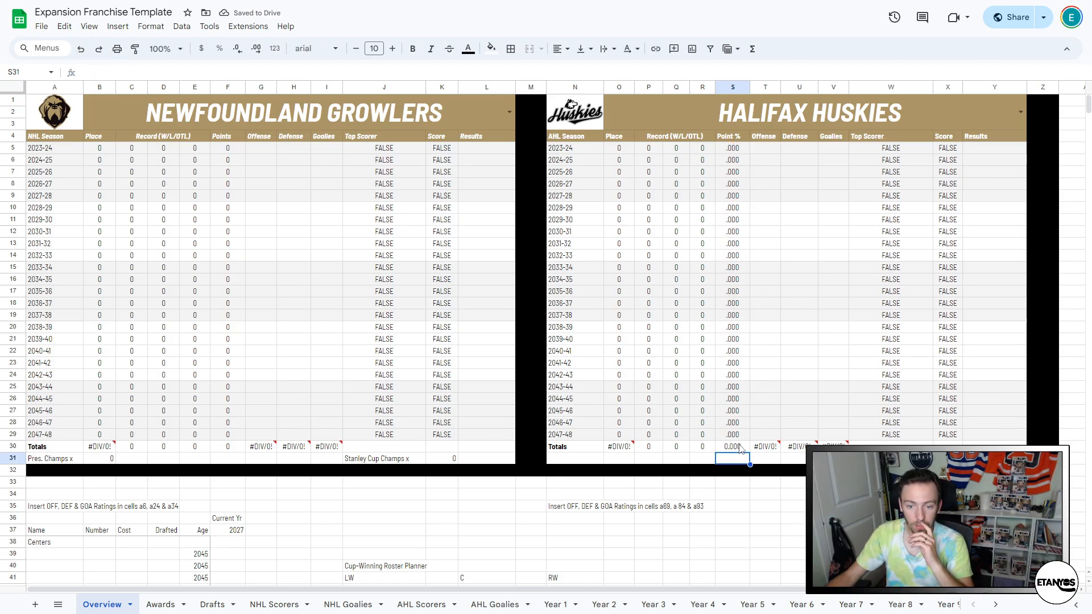
click(739, 447)
key(ctrl+z)
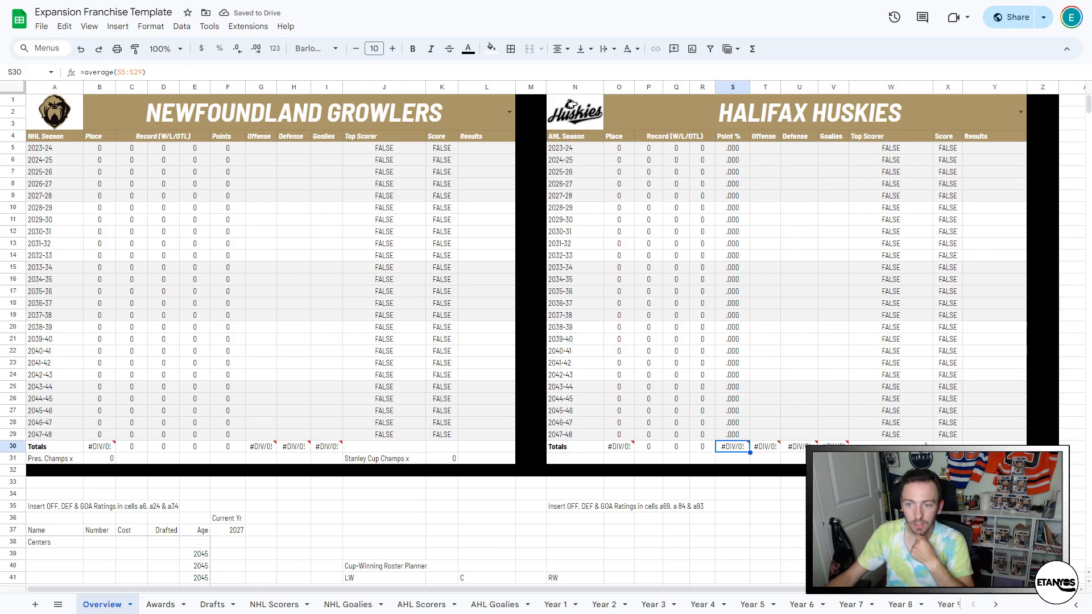
- Enter R1KO (CAR) as the Growlers' example 2023-24 playoff result in L5
click(988, 150)
click(491, 151)
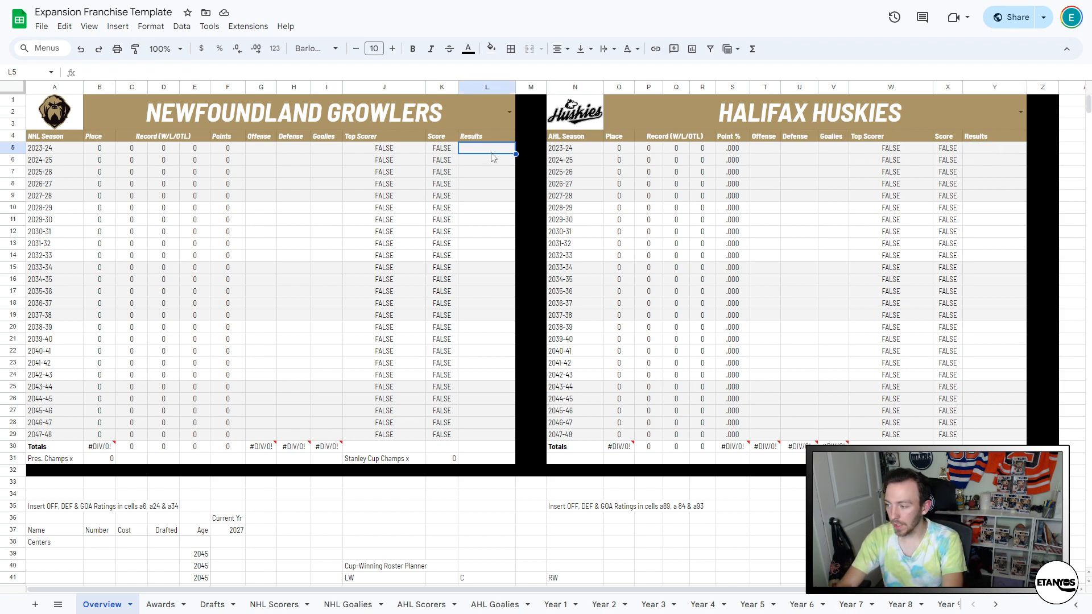
text(R1KO)
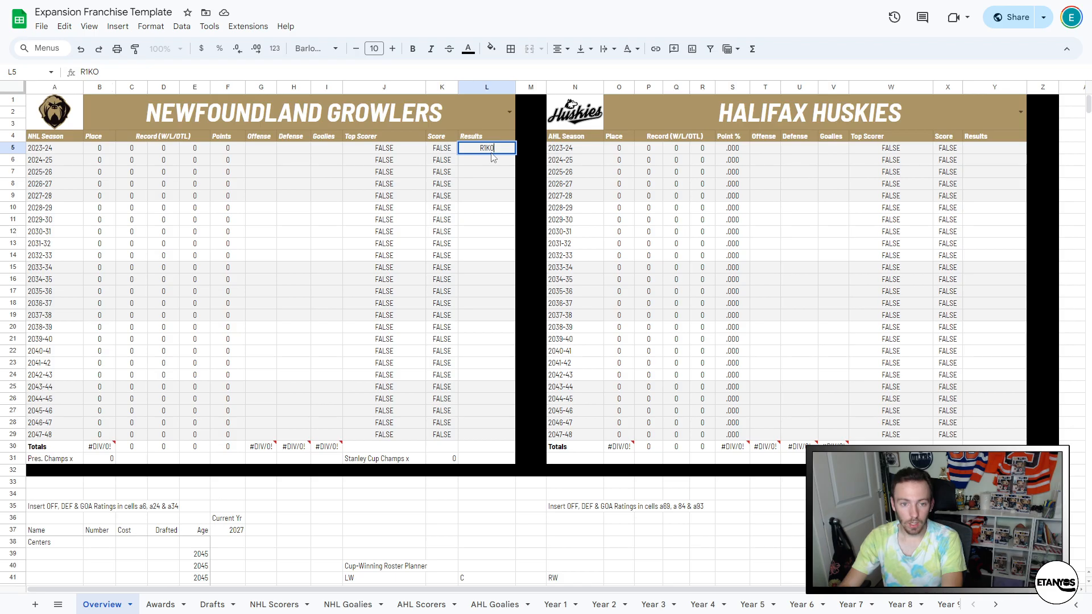
text(()
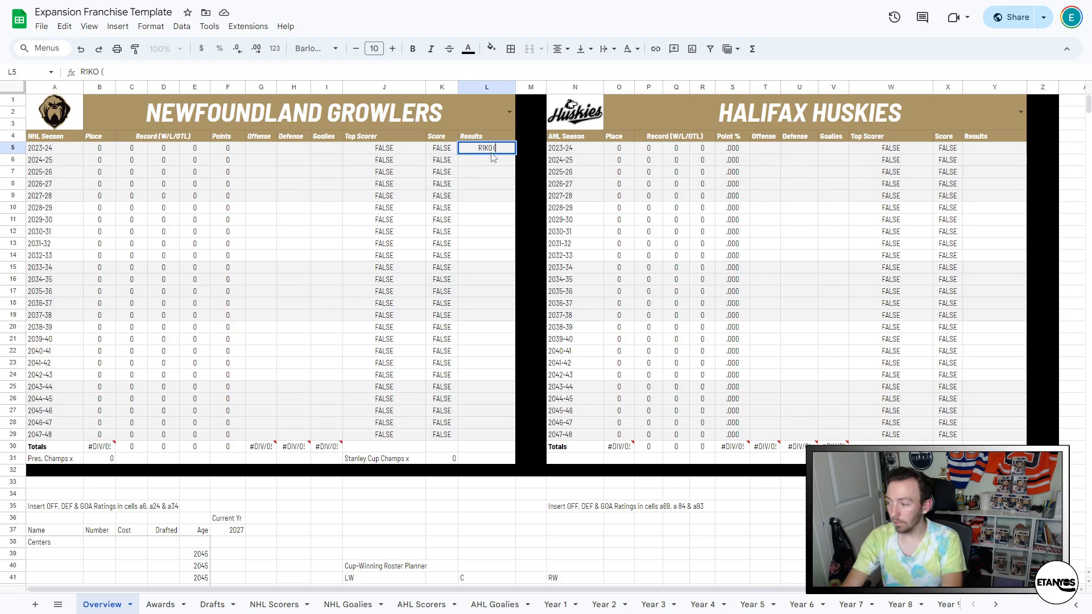
text(CAR))
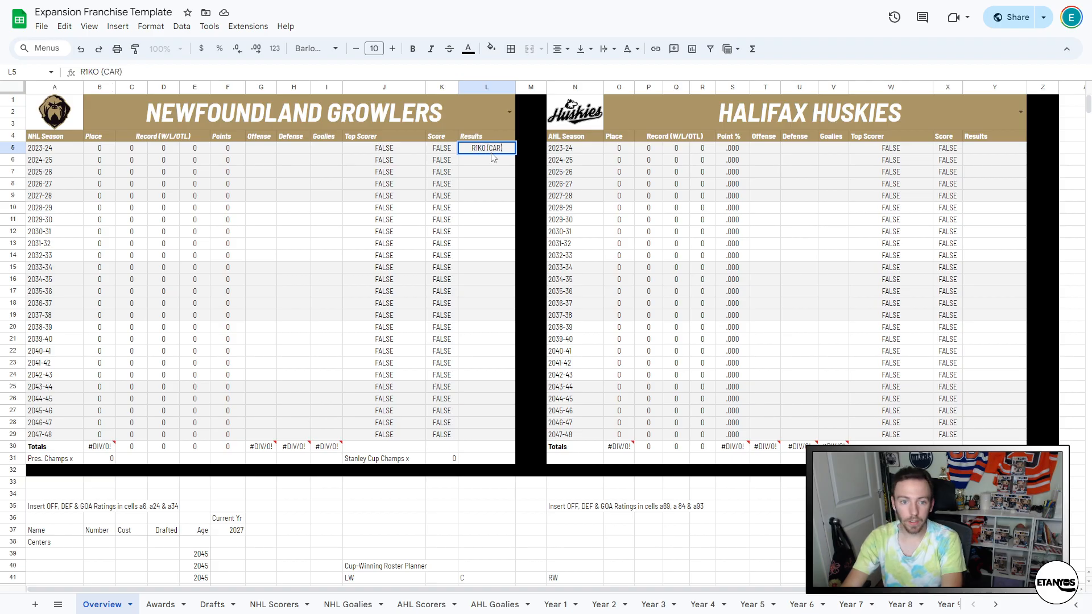
key(Return)
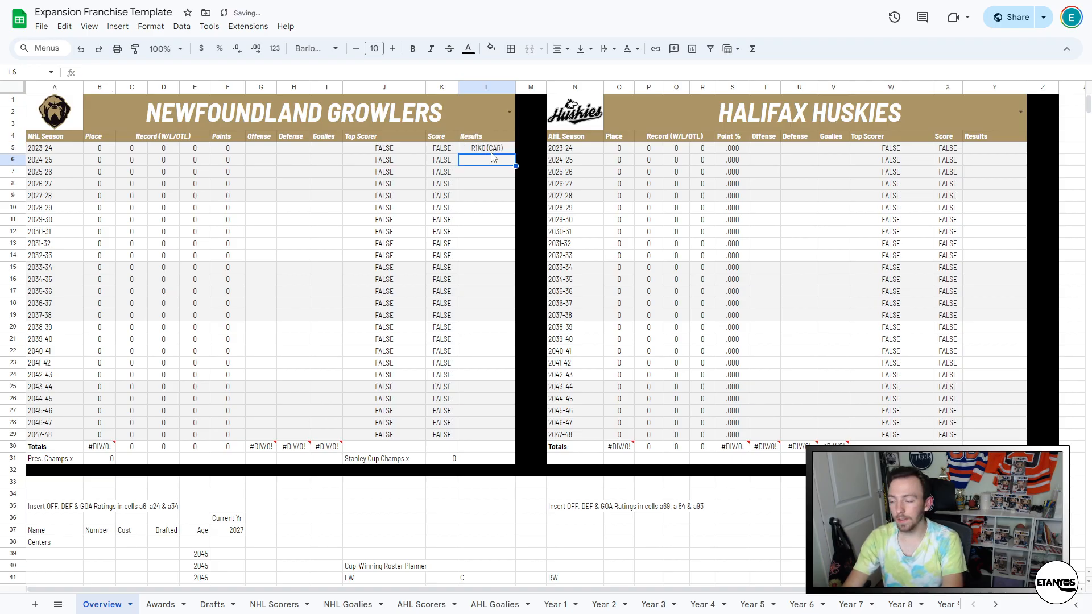
- Replace the Growlers' example 2023-24 result in L5 with DNQ (EDM)
key(Up)
key(Down)
key(Up)
key(Down)
key(Up)
key(Down)
key(Up)
key(Down)
key(Up)
key(Down)
key(Up)
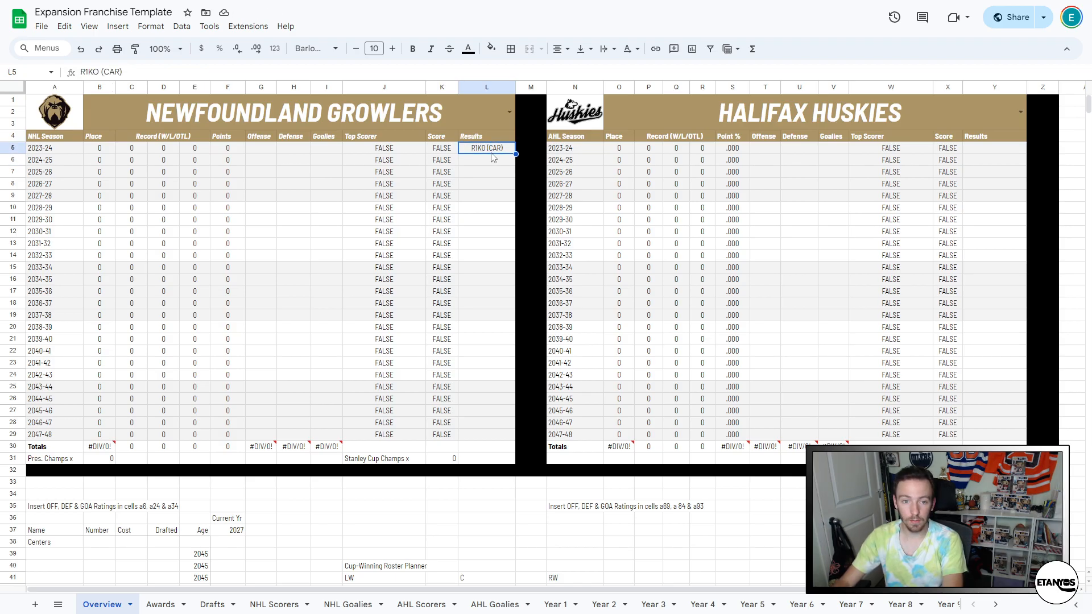
text(DNQ)
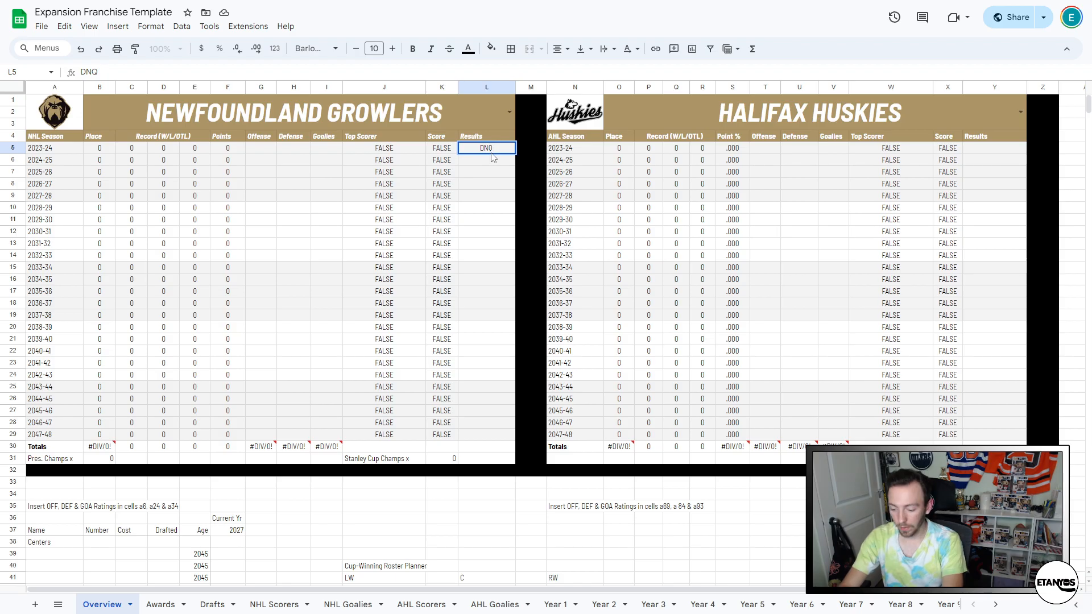
text( (EDM))
key(Return)
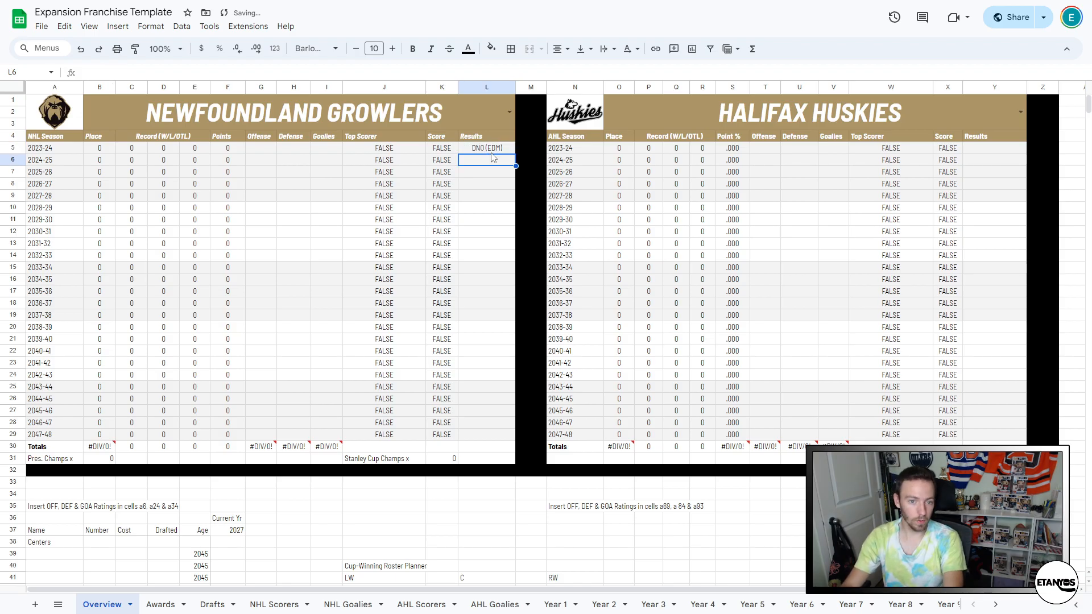
- Clear the example result from the Growlers' 2023-24 Results cell, L5
click(1008, 151)
key(ctrl+z)
key(Delete)
- Examine the Year-sheet references in the Growlers' 2023-24 row and down the Place column to 2030-31
click(331, 152)
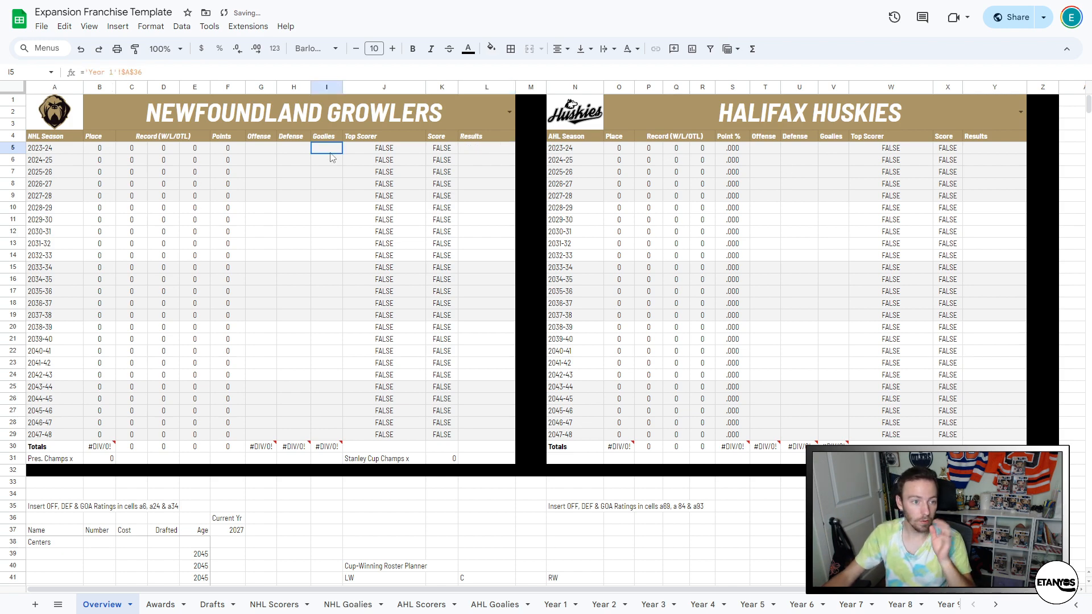
click(239, 157)
click(173, 157)
click(130, 157)
click(95, 158)
key(Down)
key(Down)
key(Down)
key(Down)
key(Down)
key(Down)
key(Down)
key(Down)
click(101, 220)
click(114, 257)
click(108, 235)
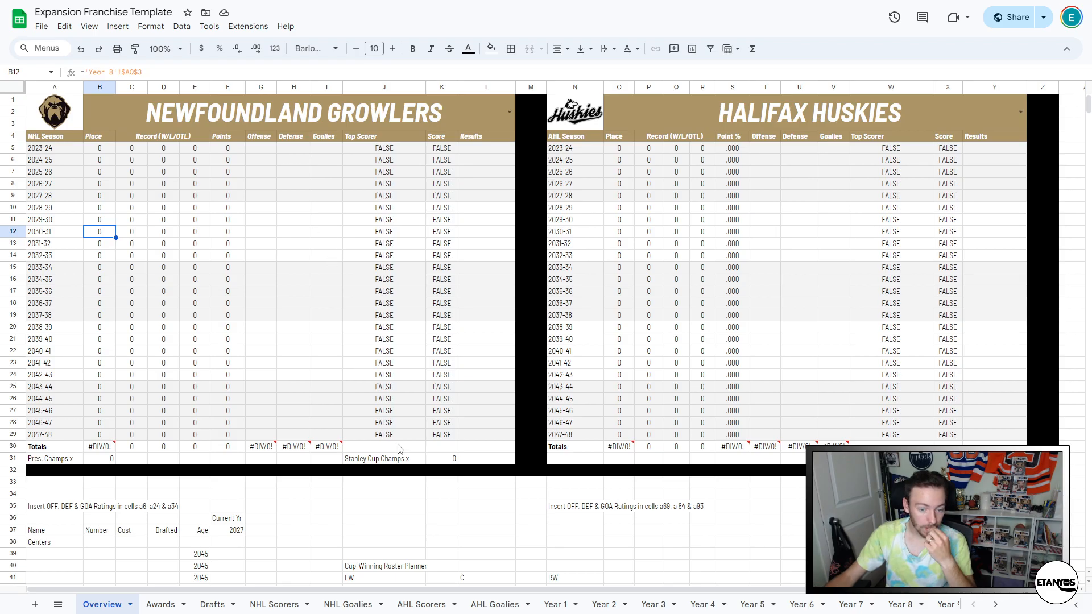
- Open the Franchise Tracker Template from the Sheets home list and select the NHL seasons in A5:A28
click(17, 22)
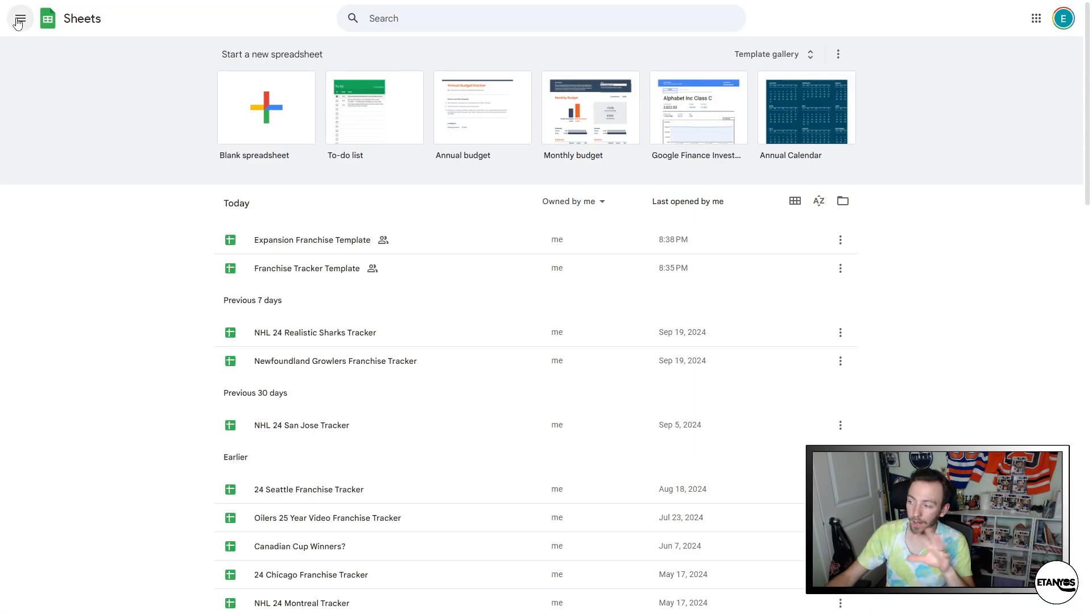
click(336, 278)
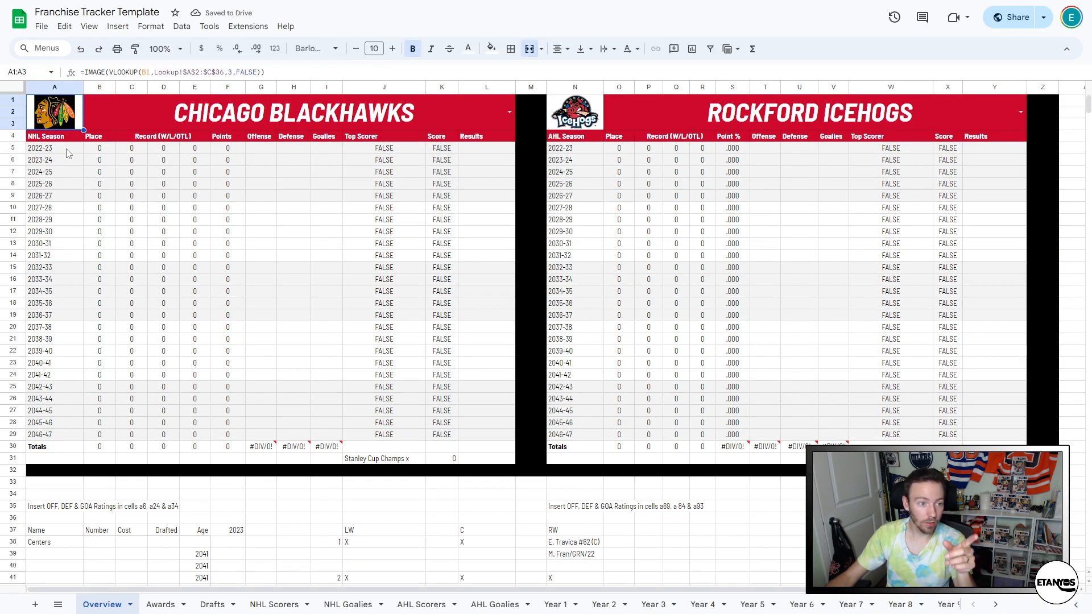
drag(46, 151, 45, 425)
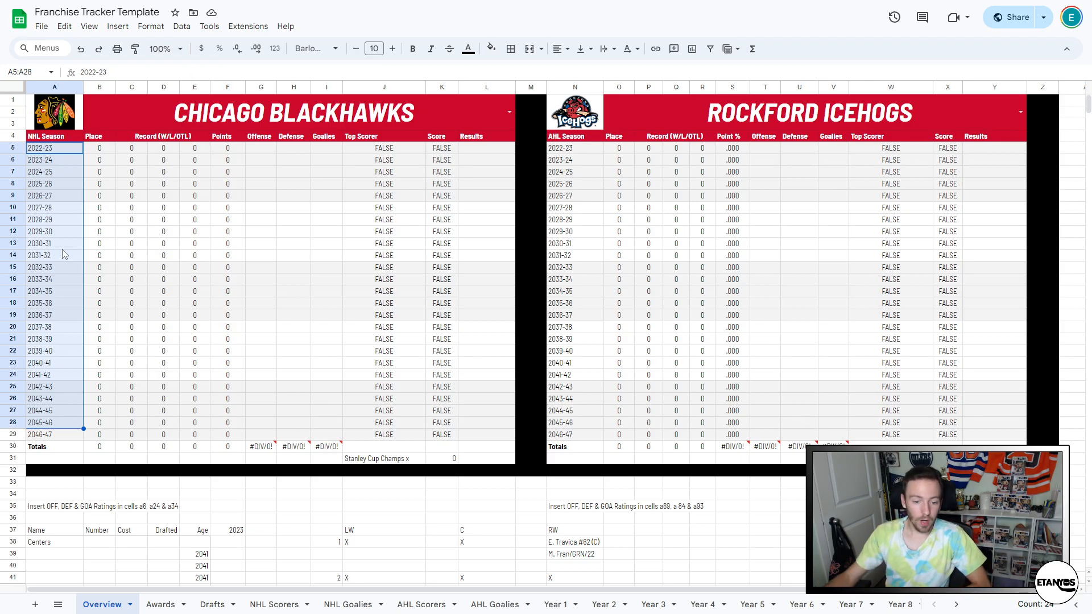
- Clear the third-line left wing entry in J44:J45 and put the placeholder X in J44
scroll(312, 480, down, 5)
drag(372, 343, 376, 333)
key(Delete)
key(Up)
text(X)
- Clear the first left defense player and the LD label in J50:J52, and put the placeholder X in J51
drag(387, 413, 388, 426)
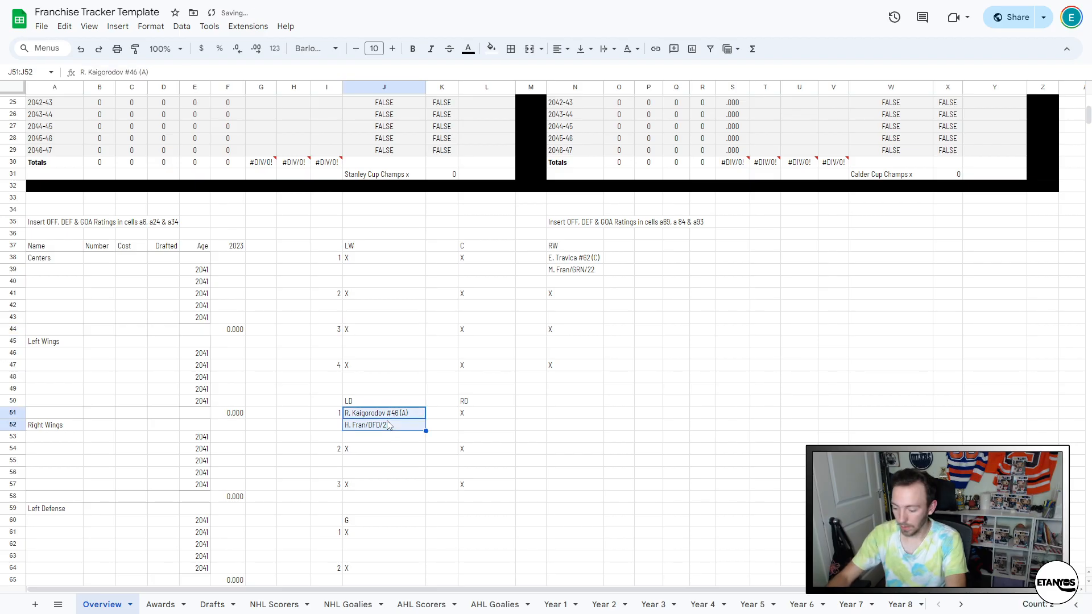
key(Delete)
key(Up)
key(Delete)
key(Down)
text(X)
- Clear the first-line right wing player in N38:N39 and put the placeholder X in N38
drag(589, 259, 586, 273)
key(Delete)
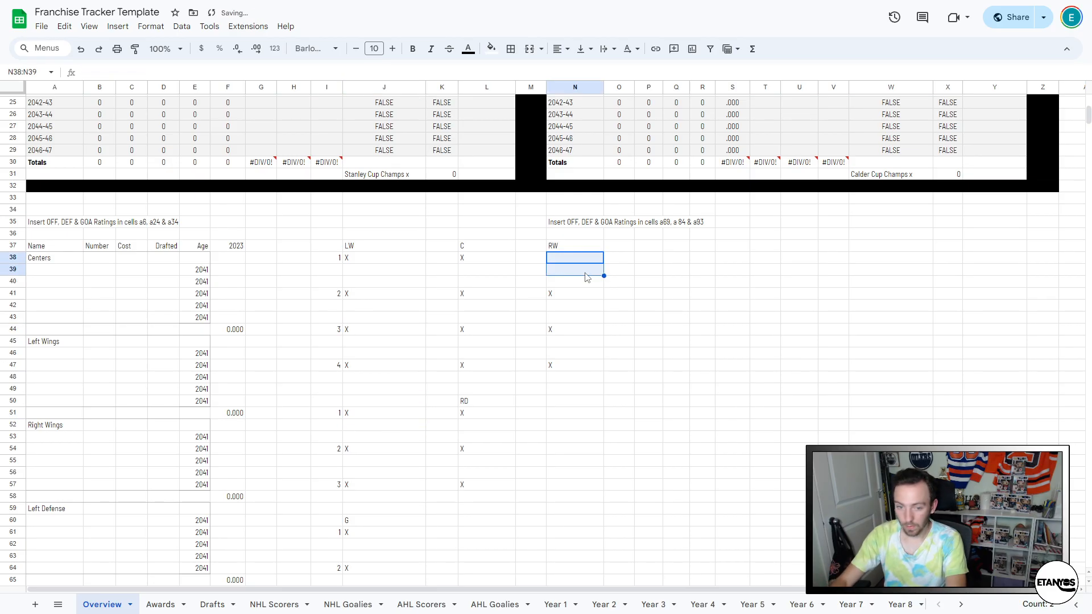
key(Up)
key(Left)
key(Down)
key(Right)
text(X)
key(Down)
key(Down)
scroll(573, 485, up, 5)
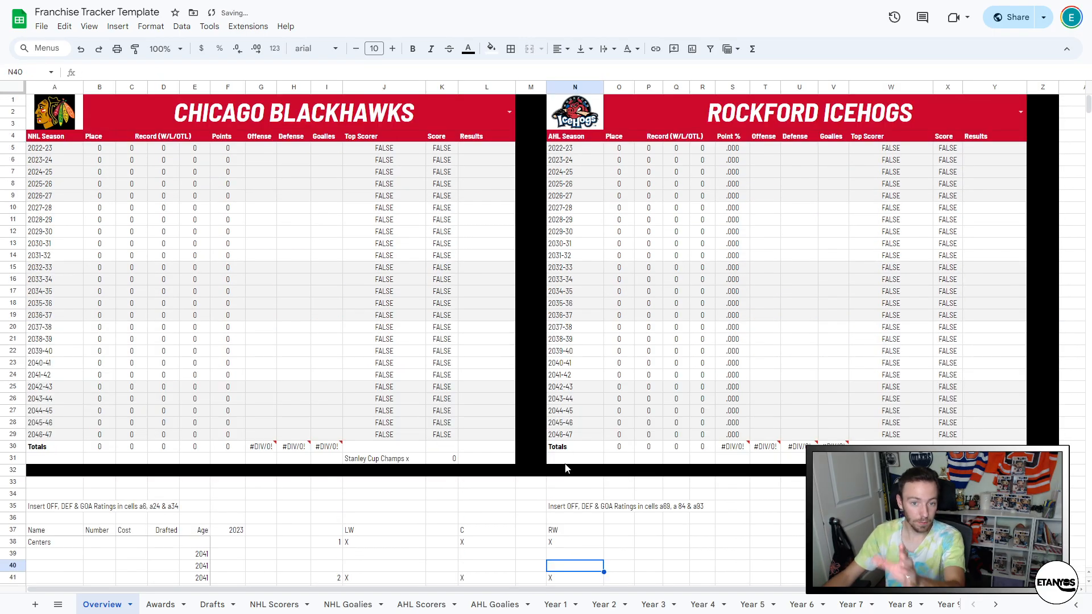
drag(589, 149, 585, 424)
key(ctrl+c)
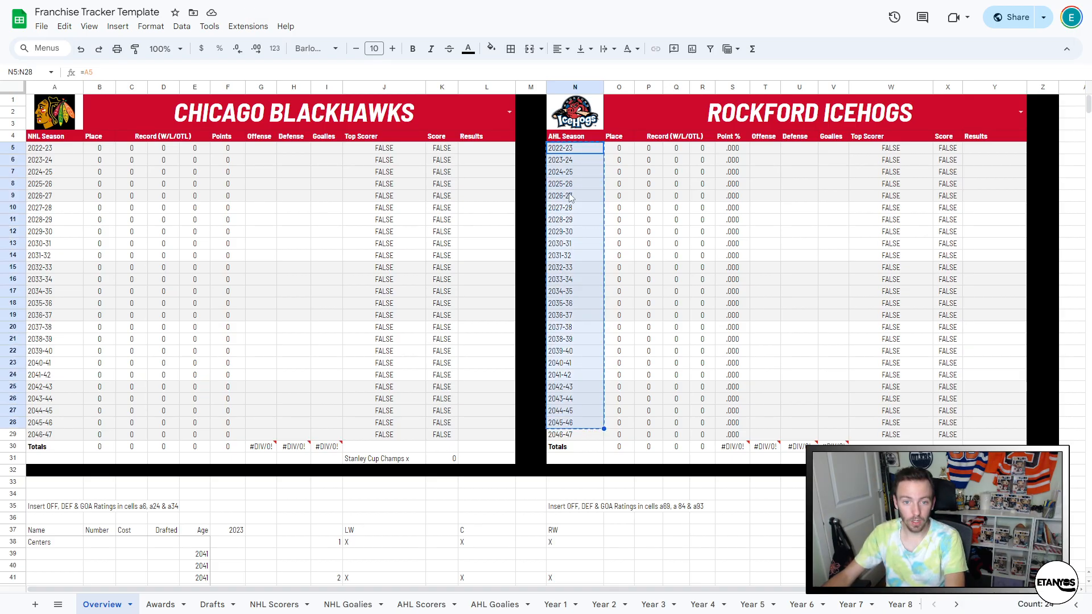
click(586, 149)
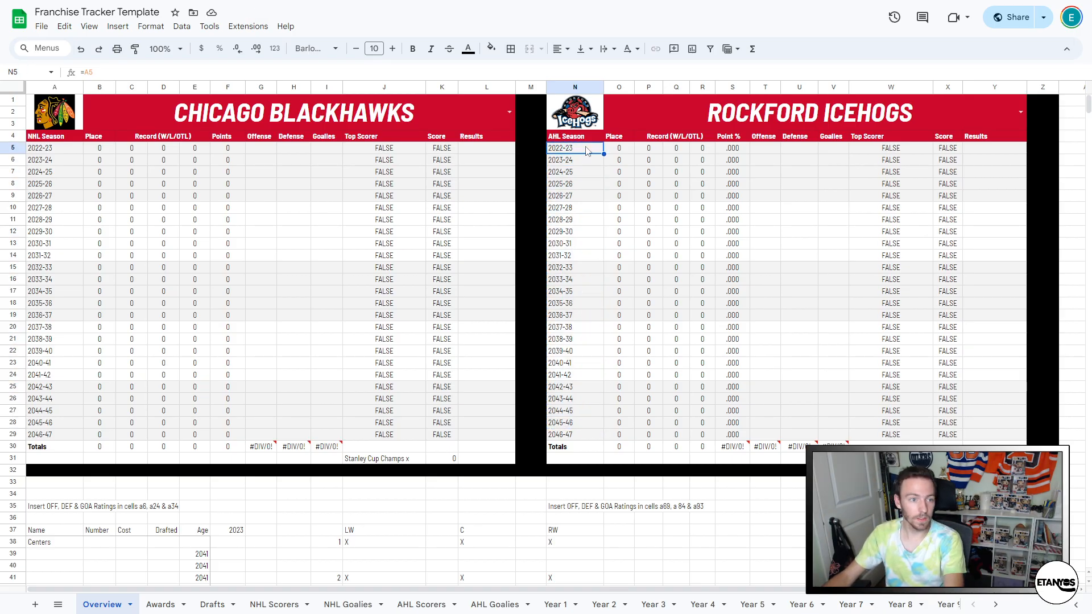
- Copy the NHL season labels in A5:A28 and paste them one row lower, starting at A6
drag(71, 148, 81, 425)
key(ctrl+c)
click(60, 161)
key(ctrl+v)
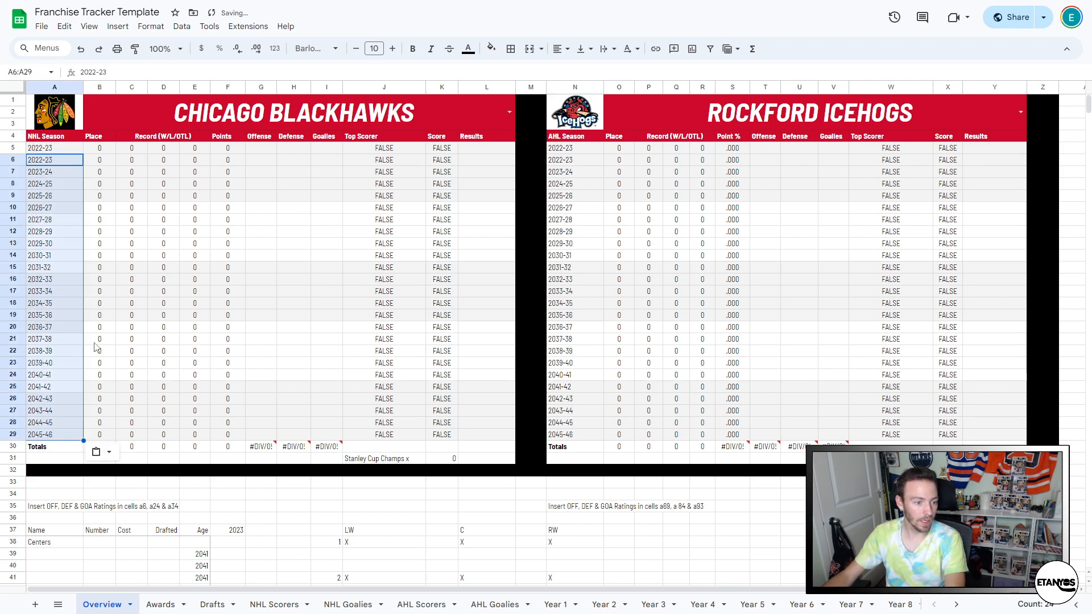
click(68, 387)
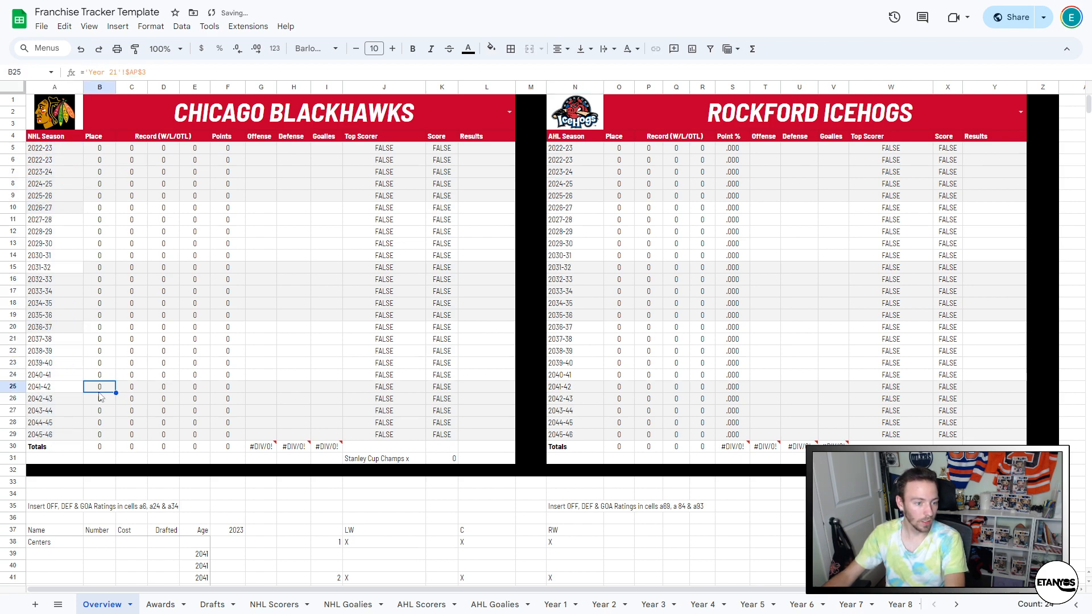
- Fill the NHL season cells A25 and A15 with light gray
click(492, 48)
click(597, 92)
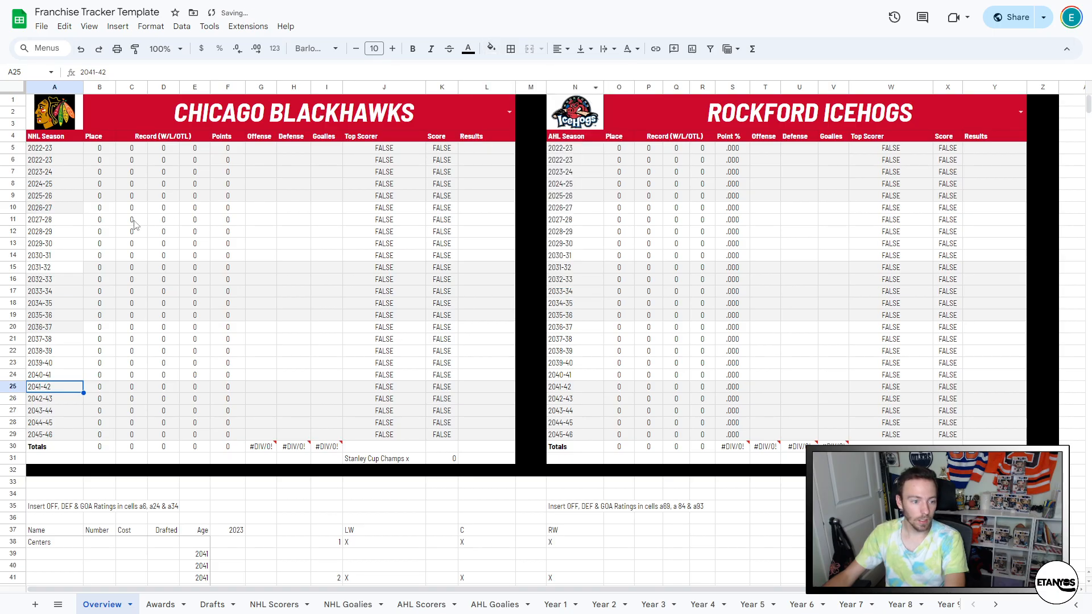
click(65, 270)
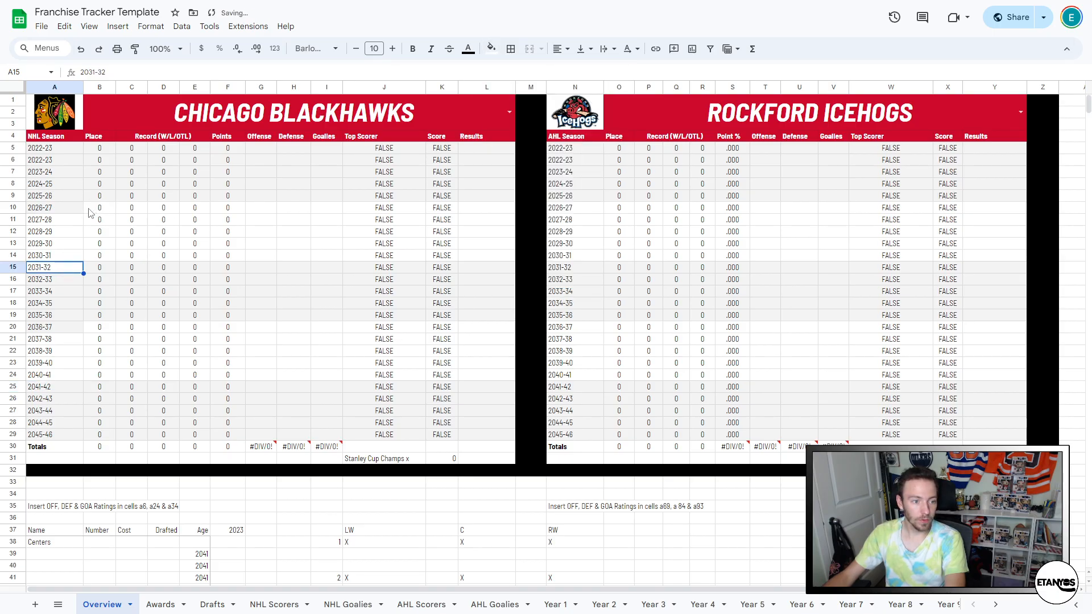
click(492, 48)
click(599, 93)
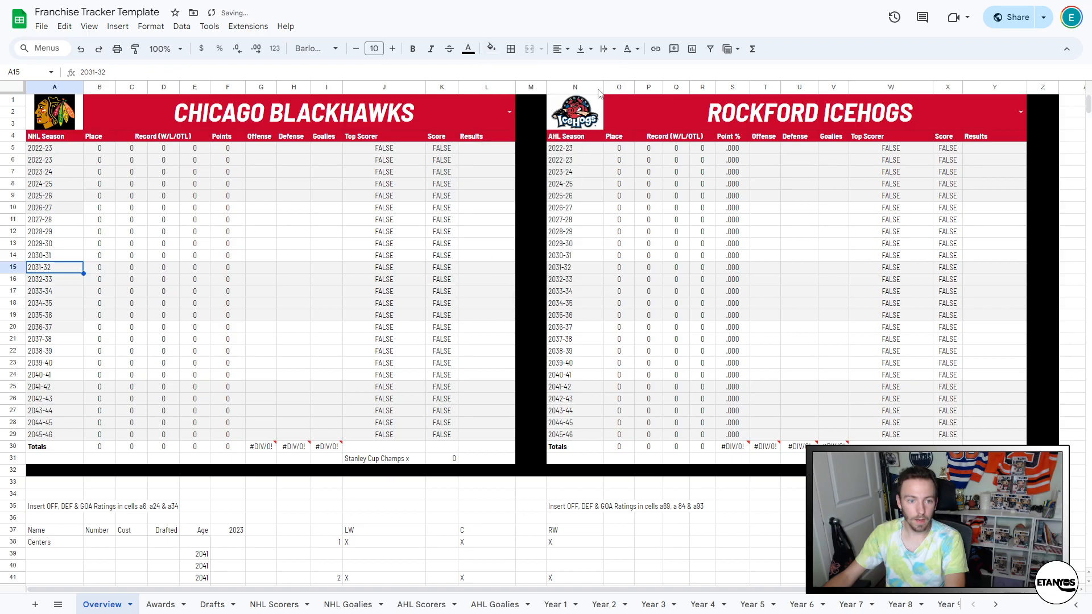
- Fill the NHL season cells A10 and A20 with white
click(55, 207)
ctrl+click(55, 327)
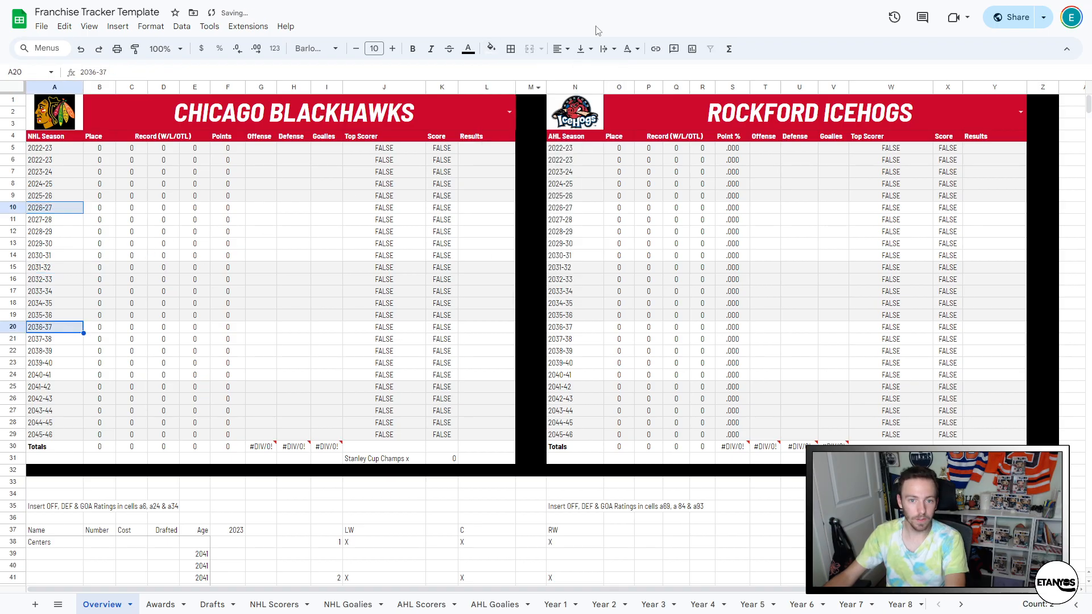
click(492, 48)
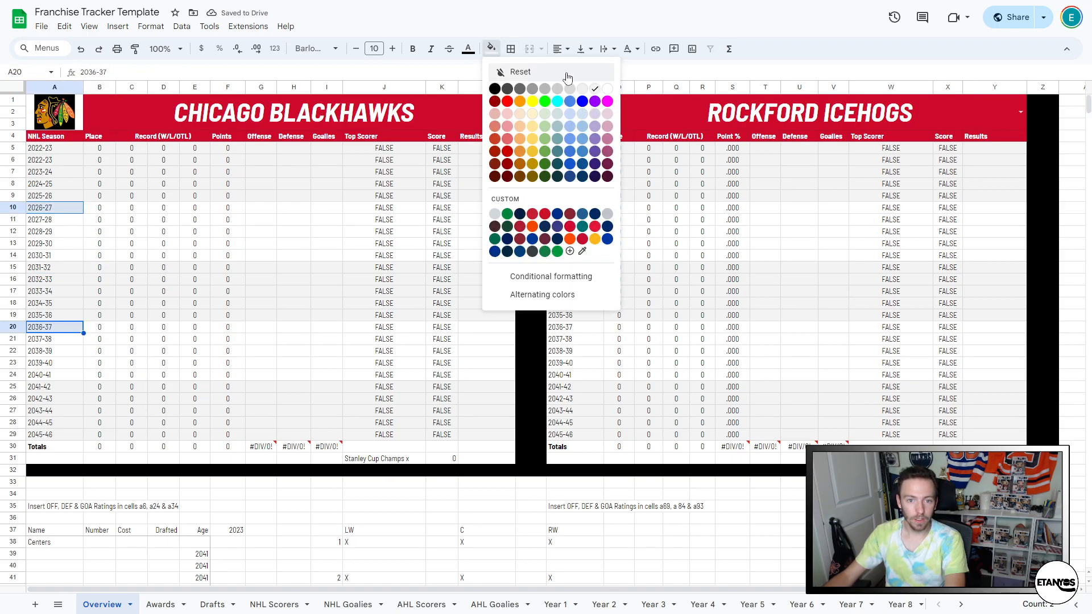
click(607, 90)
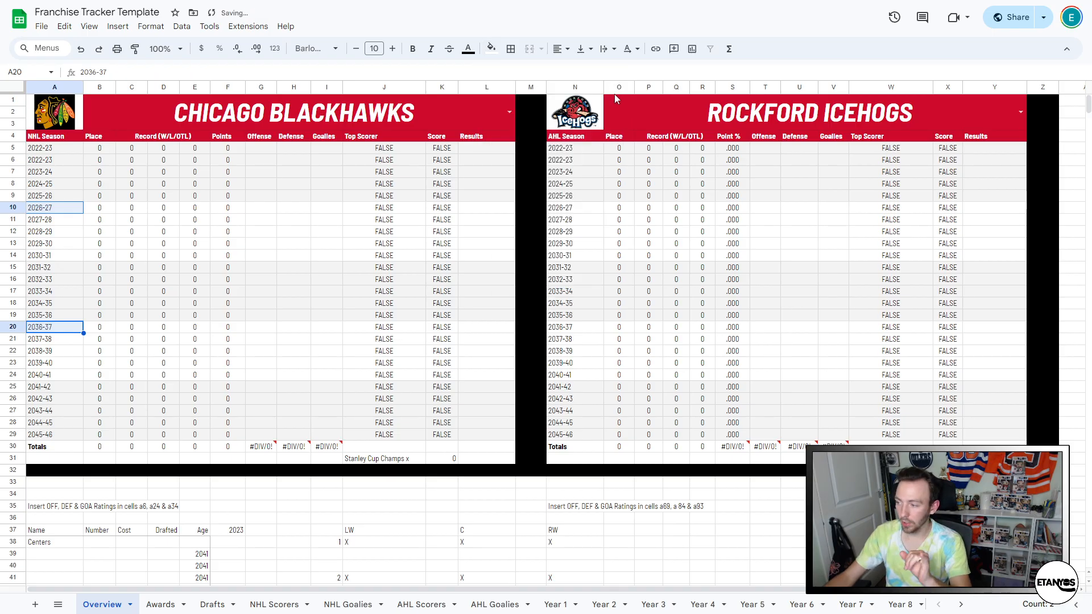
click(165, 256)
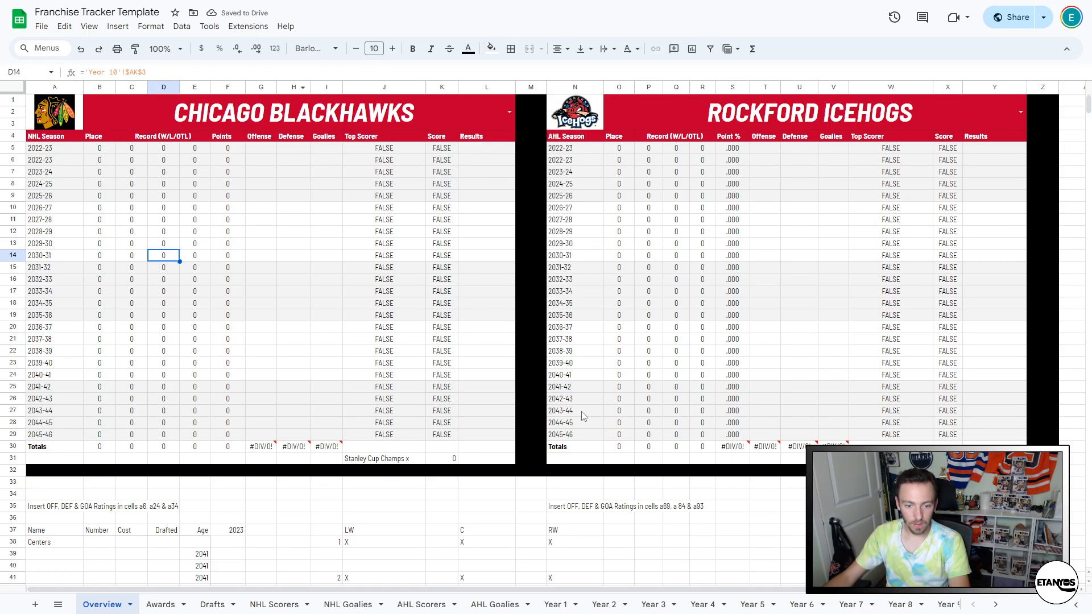
- Review the roster section below the season tables, including the year in F37
scroll(629, 393, down, 5)
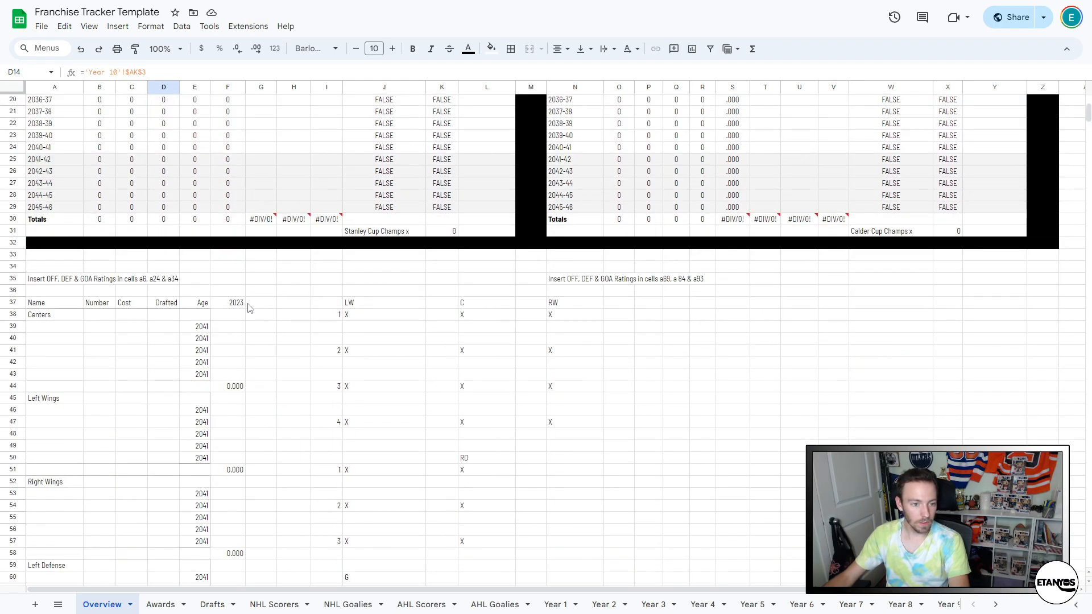
click(232, 306)
scroll(234, 346, down, 9)
scroll(236, 346, up, 15)
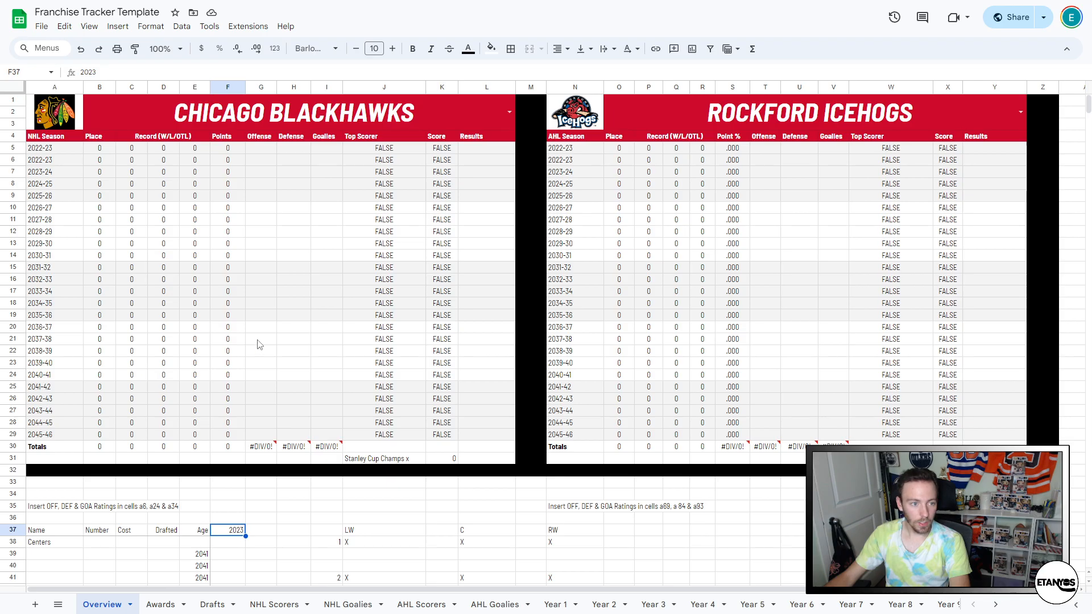
scroll(262, 343, down, 10)
scroll(264, 343, up, 10)
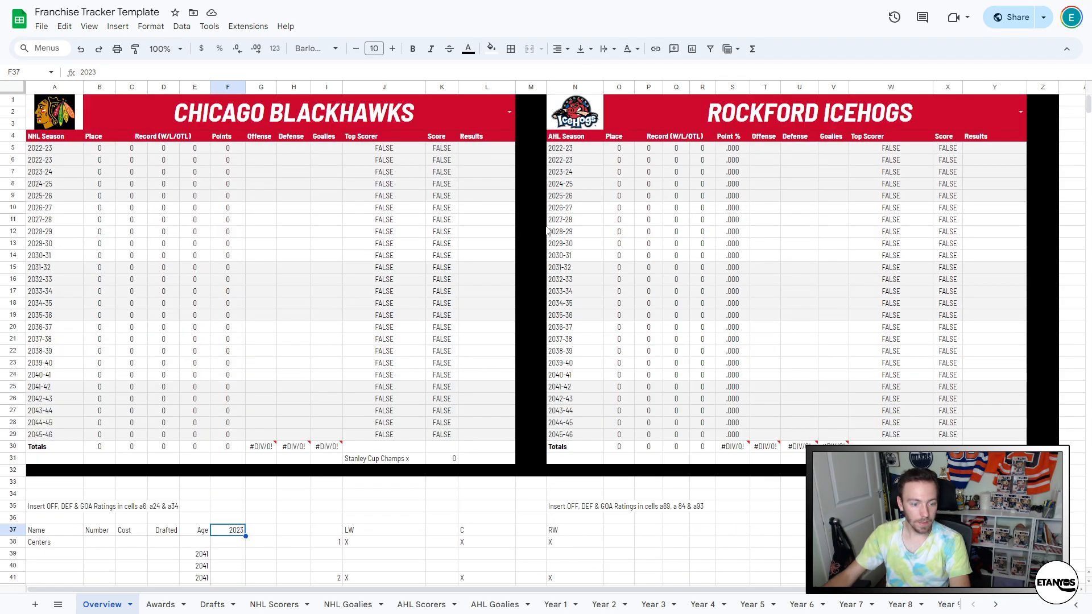
- Open the Awards sheet and examine the 2022-23 formulas for the President's, Stanley Cup, Campbell, Wales and Norris awards
click(152, 604)
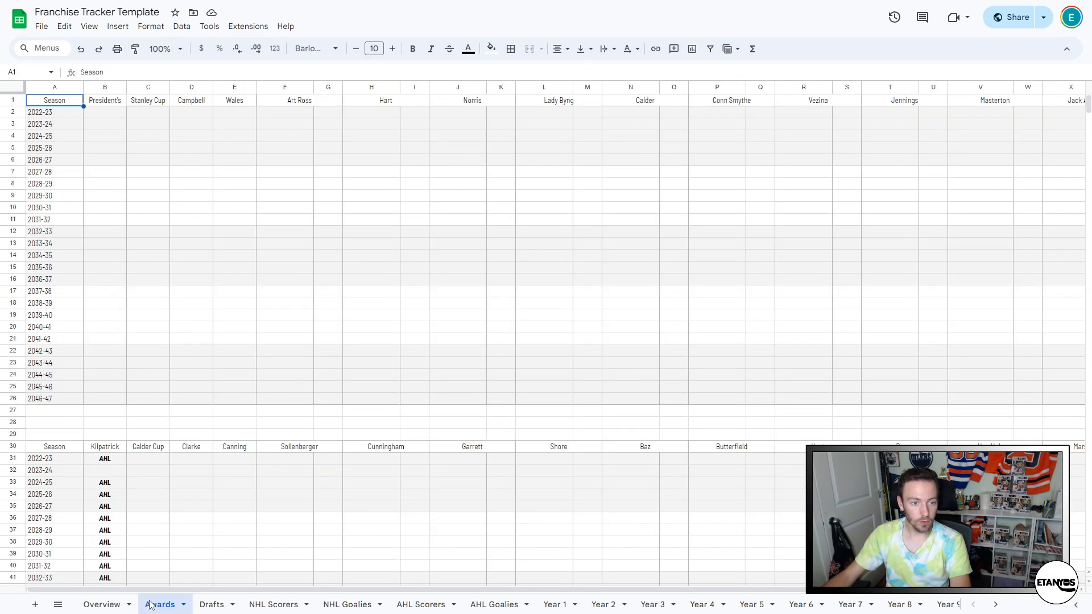
click(105, 113)
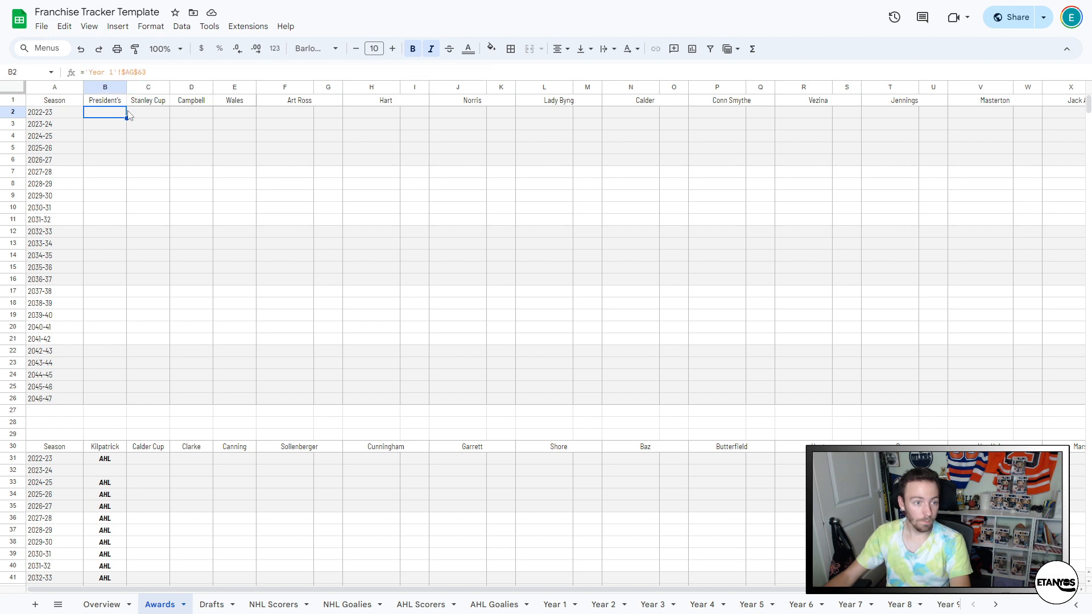
click(158, 114)
click(207, 113)
click(240, 115)
click(194, 117)
click(145, 116)
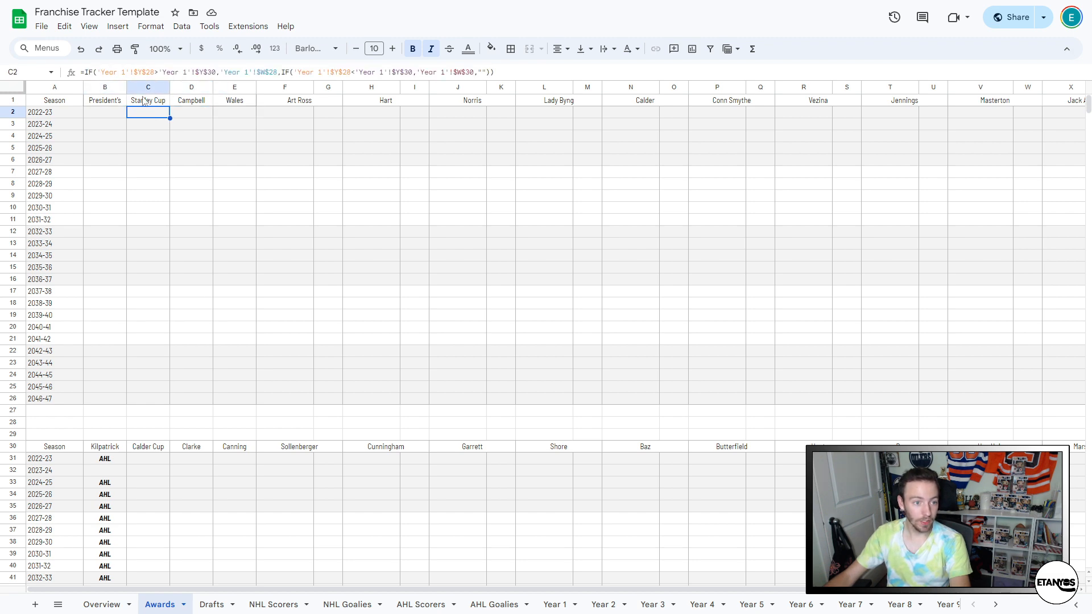
click(468, 115)
click(521, 115)
click(502, 116)
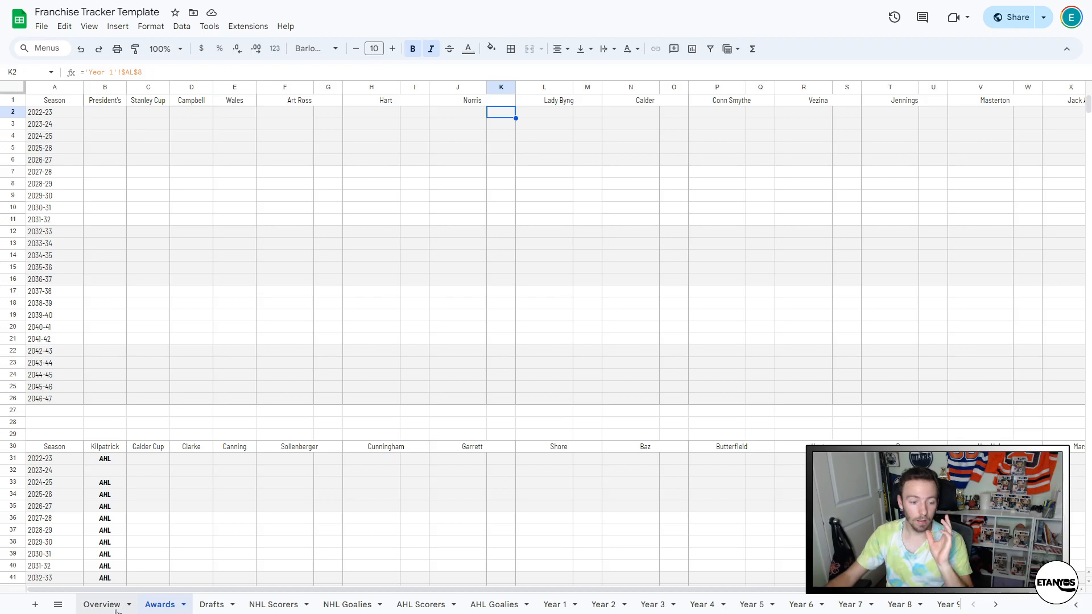
- Examine the Kilpatrick column entries in the AHL awards table, selecting B35:B45
scroll(151, 509, down, 5)
click(114, 293)
click(112, 328)
drag(111, 335, 109, 455)
scroll(217, 441, down, 7)
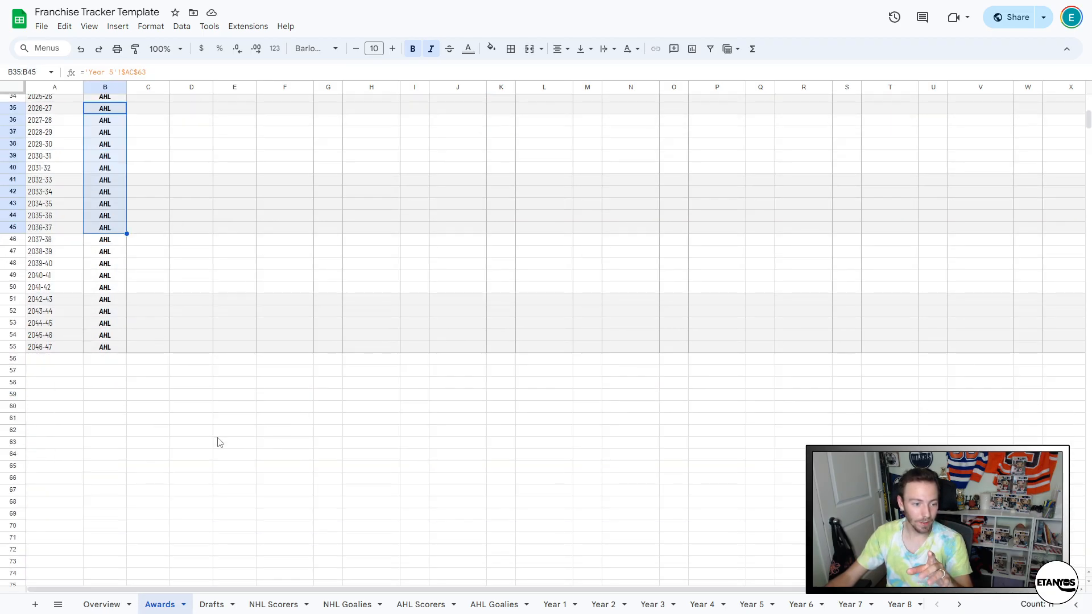
- Return to the Sheets home page, open the Expansion Franchise Template and go to its Year 1 sheet
click(106, 605)
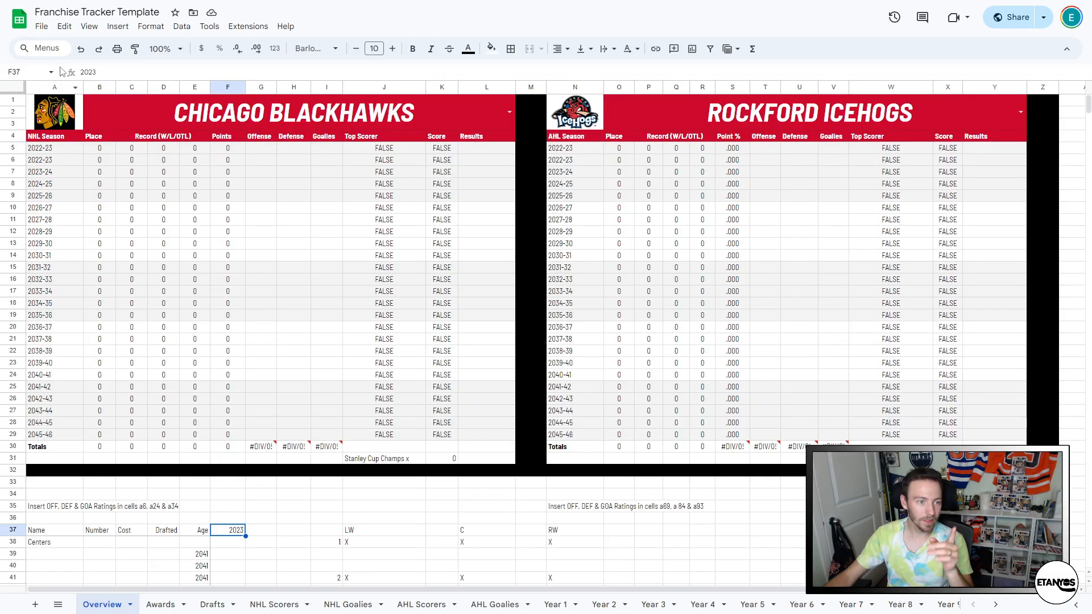
click(15, 22)
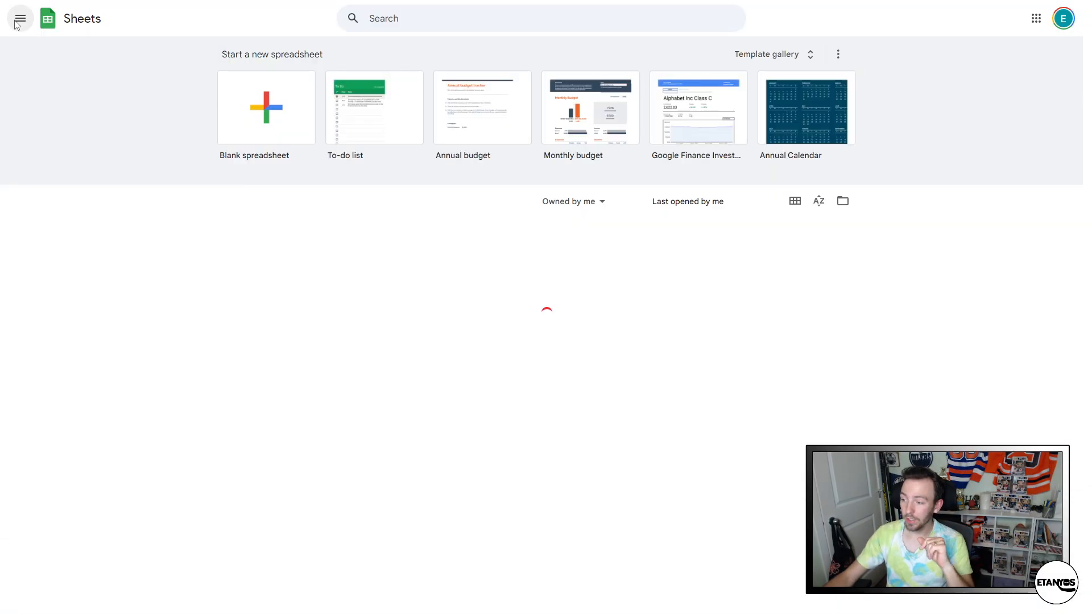
click(332, 278)
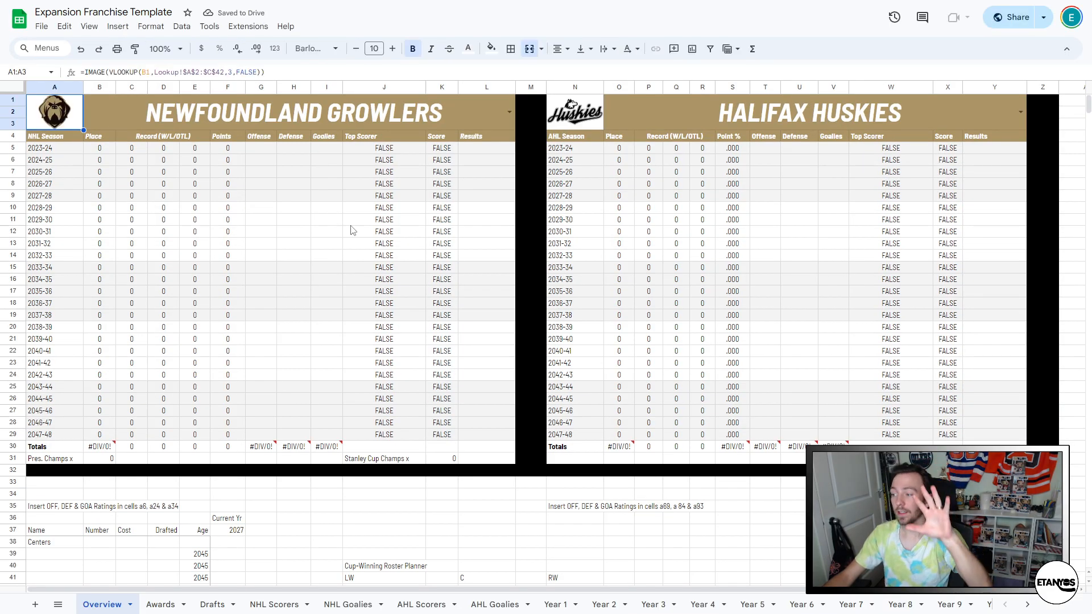
click(555, 605)
- Select the Pacific division team cells Q7:Q16 on the Year 1 sheet to point out the standings entries
click(374, 282)
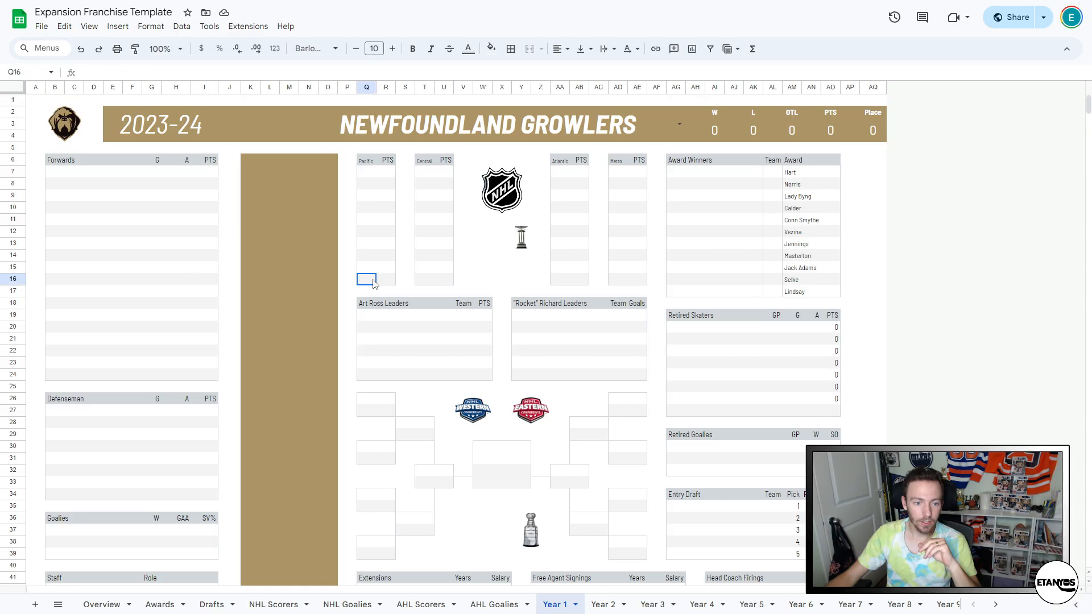
key(Up)
key(Up)
key(Up)
key(Up)
key(Up)
key(Up)
key(Up)
key(Up)
key(Up)
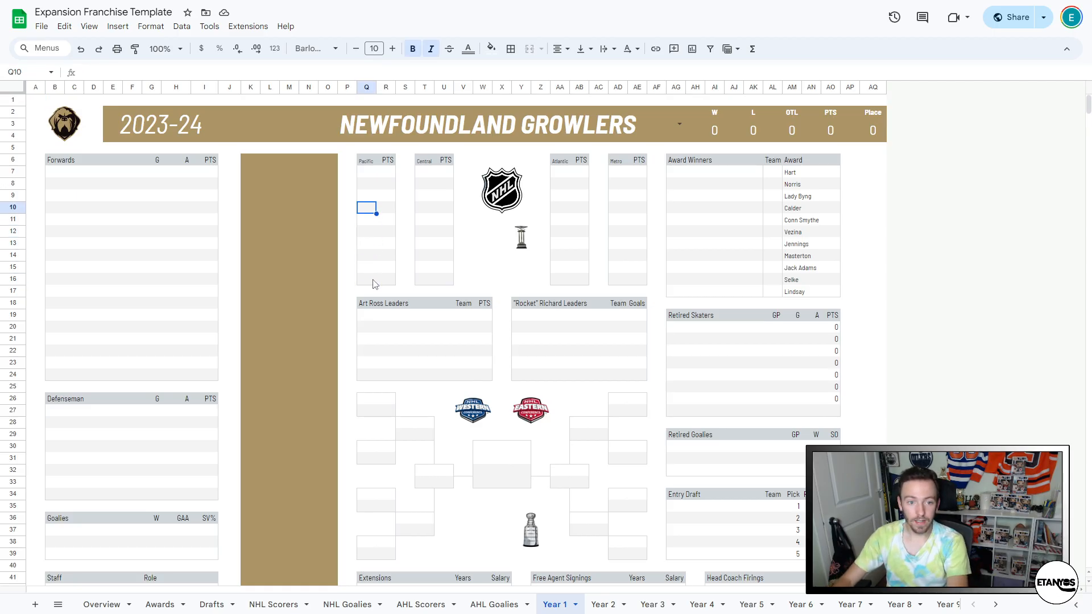
key(shift+Down)
key(shift+Down)
key(shift+Down)
key(shift+Down)
key(shift+Down)
key(shift+Down)
key(shift+Down)
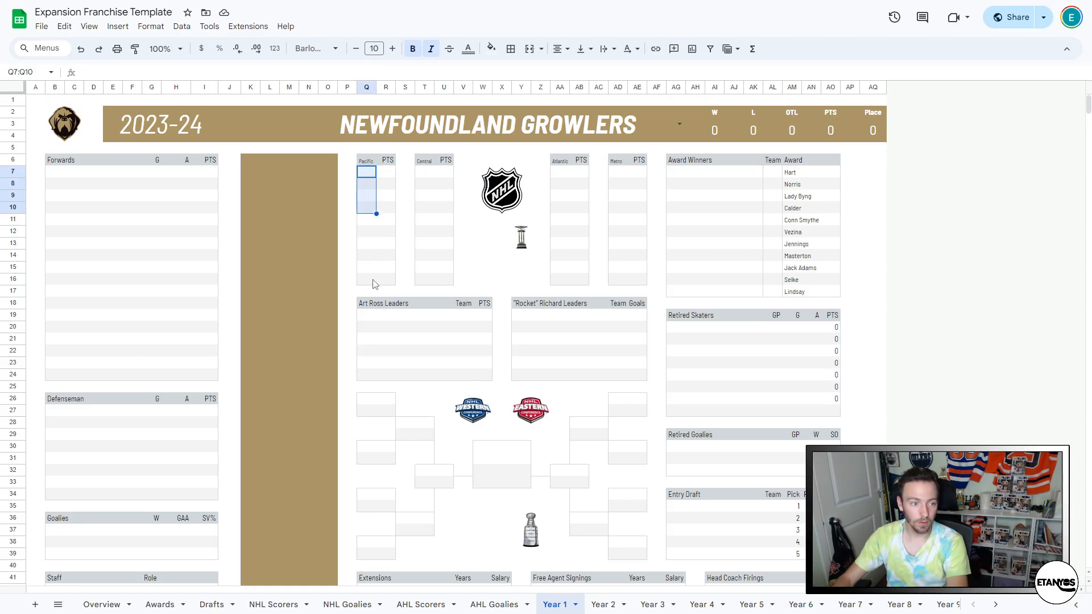
key(shift+Down)
key(shift+Down)
drag(366, 172, 373, 281)
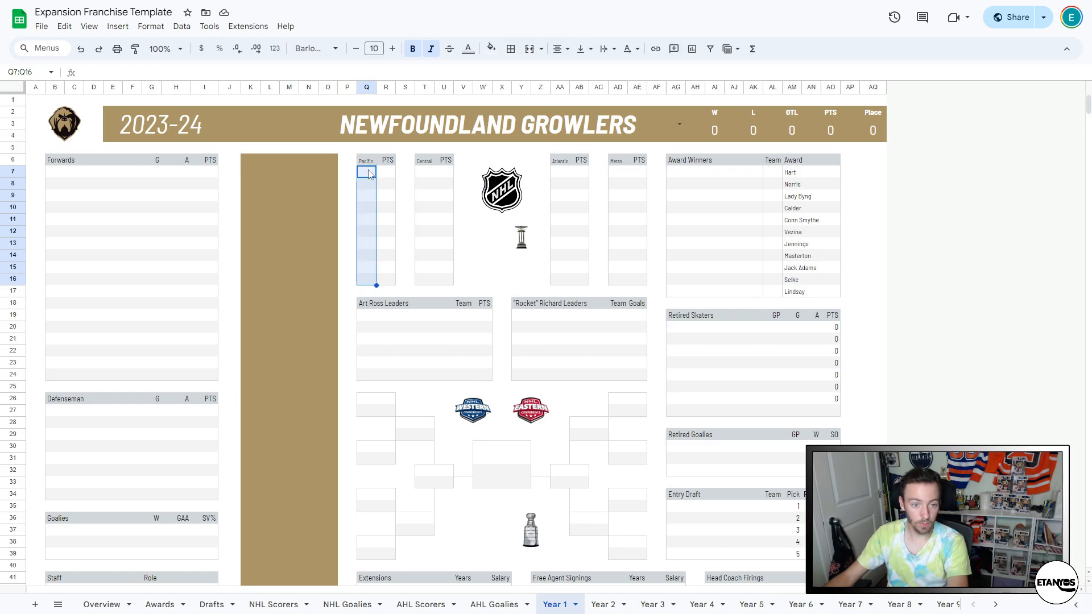
- Review the Year 1 sheet's entry areas, including the Pacific points cell R7 and the first Forwards row
click(385, 174)
scroll(428, 233, down, 7)
scroll(470, 251, up, 6)
scroll(830, 216, up, 2)
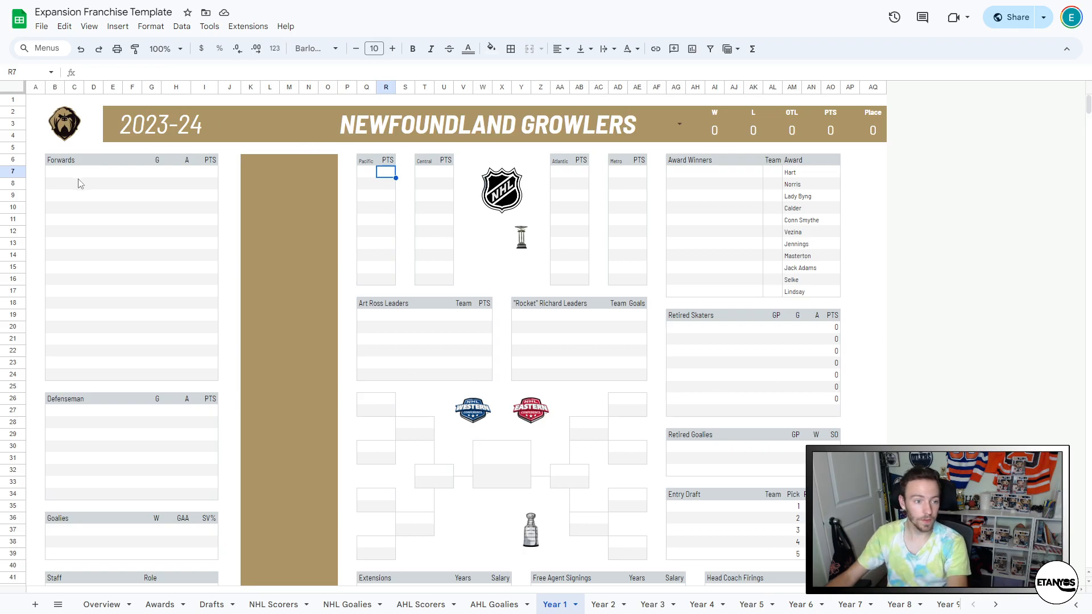
click(92, 173)
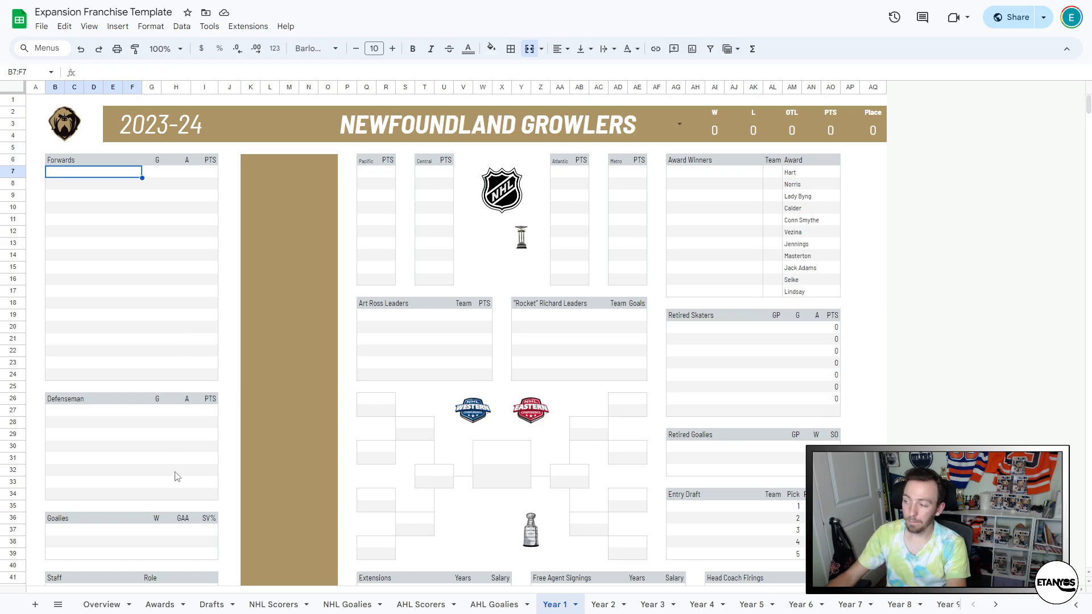
- Set the Current Yr value in F37 of the Overview sheet to 2024
click(105, 603)
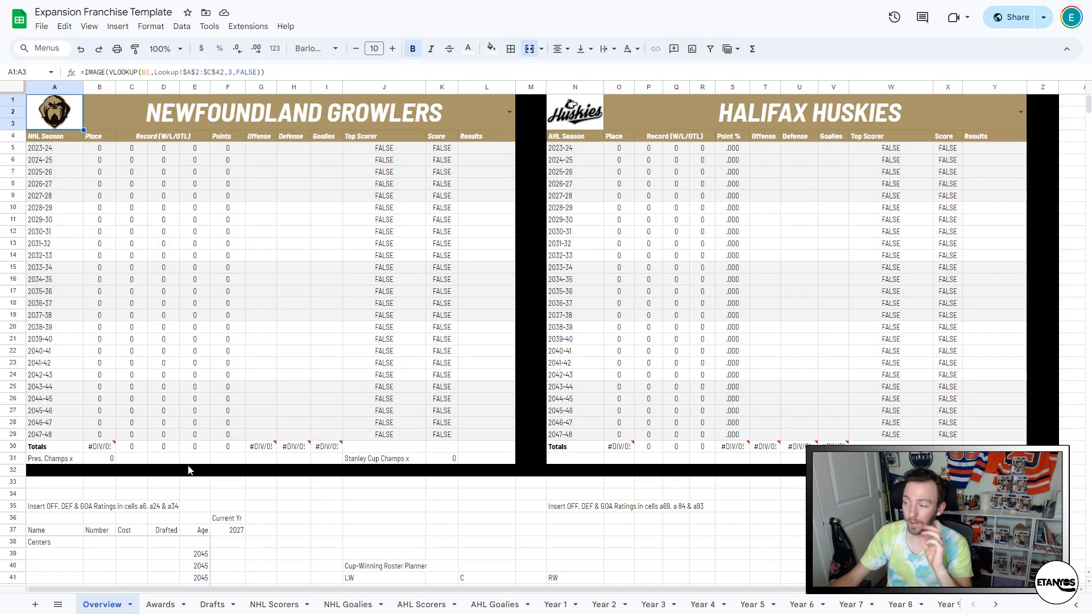
scroll(191, 469, down, 3)
scroll(190, 469, up, 3)
scroll(190, 470, down, 3)
scroll(190, 470, up, 3)
scroll(190, 469, down, 3)
scroll(191, 470, up, 3)
scroll(190, 470, down, 3)
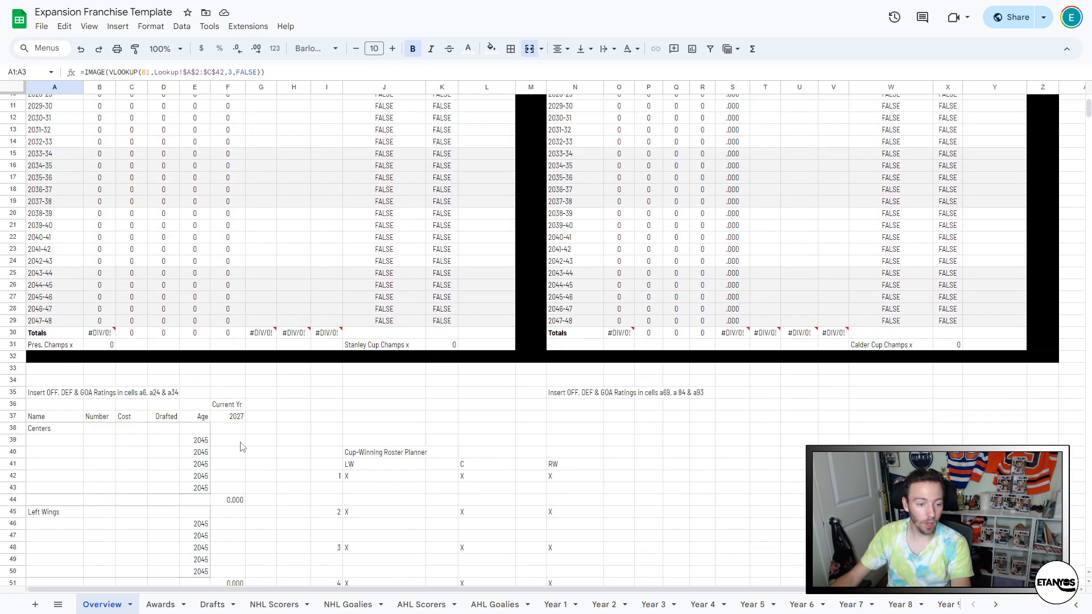
click(238, 416)
text(2023)
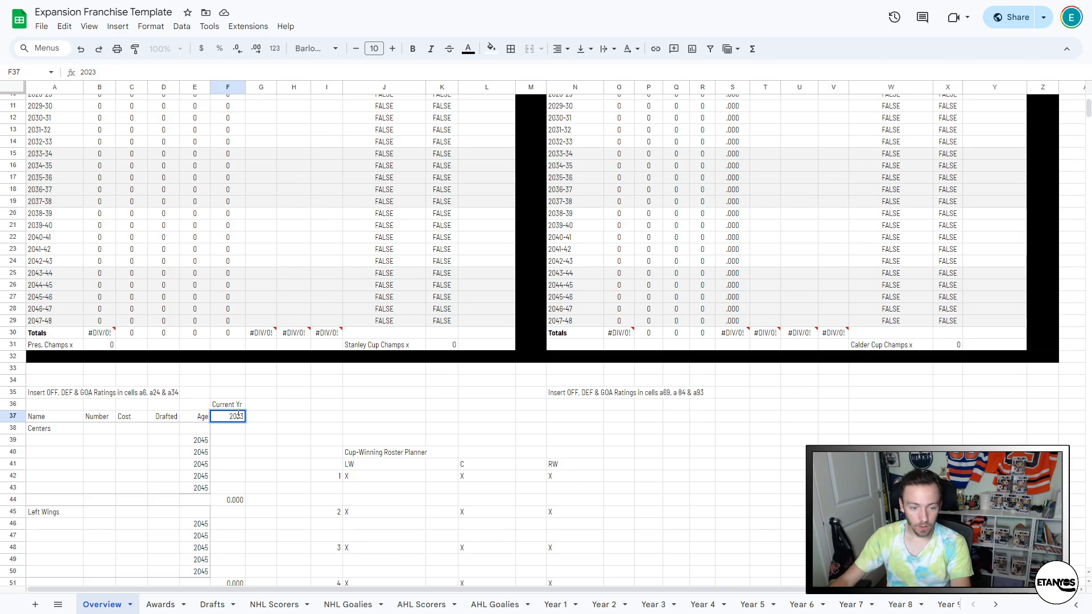
key(Return)
scroll(246, 397, up, 3)
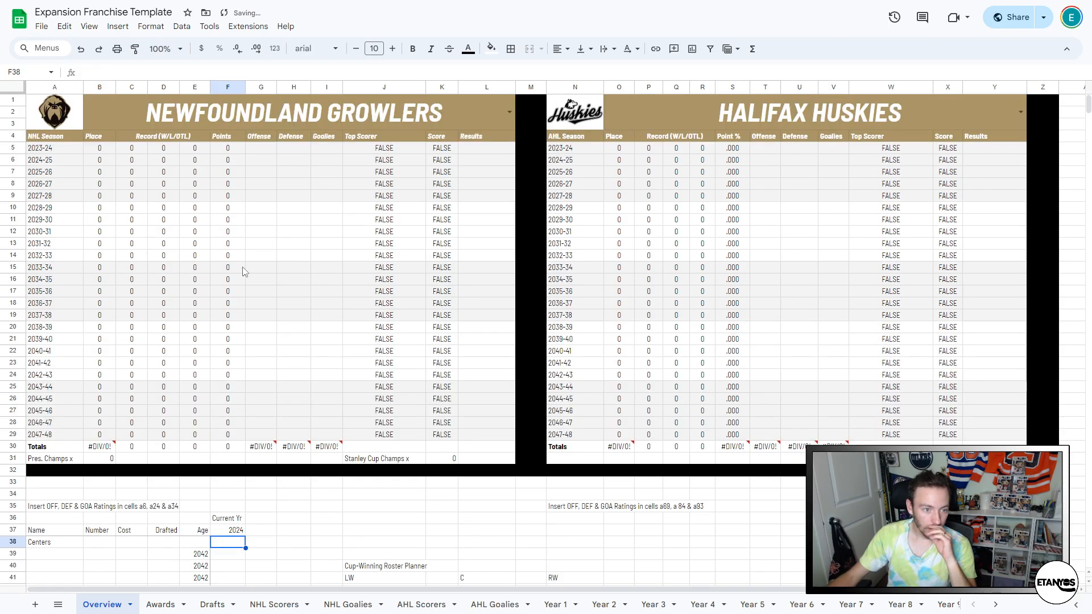
- Trace the 2023-24 Top Scorer formula in J5 to its source cell K65 on the Year 1 sheet
click(398, 152)
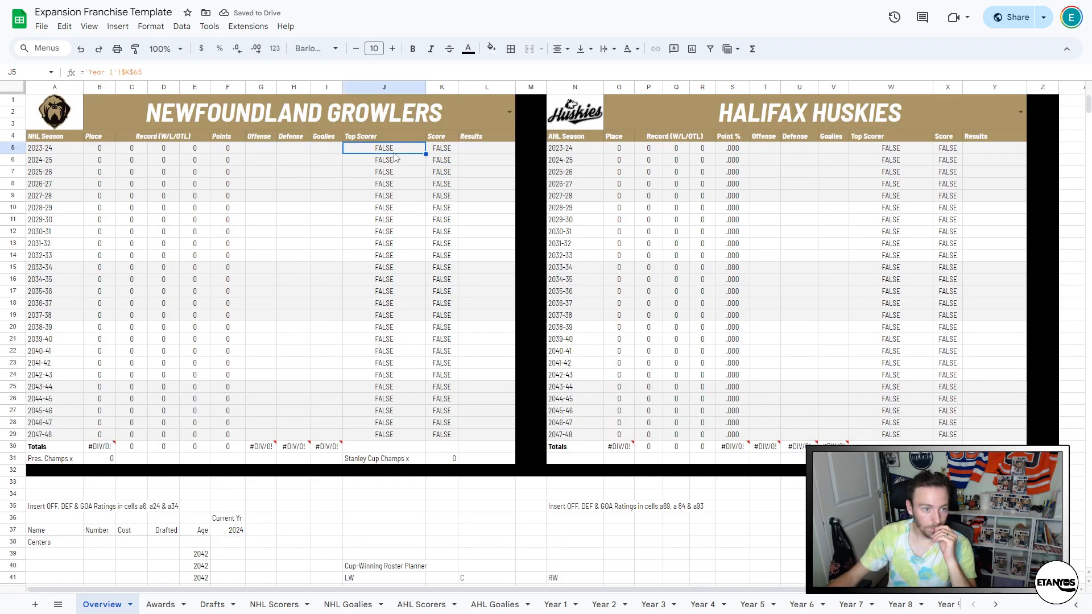
click(142, 72)
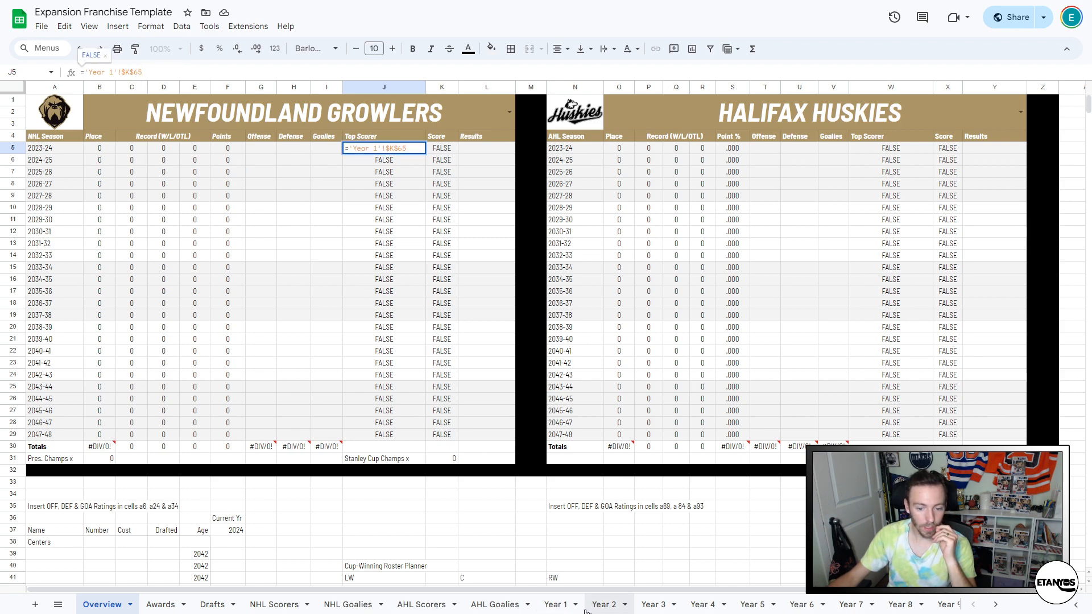
click(555, 605)
scroll(468, 442, down, 10)
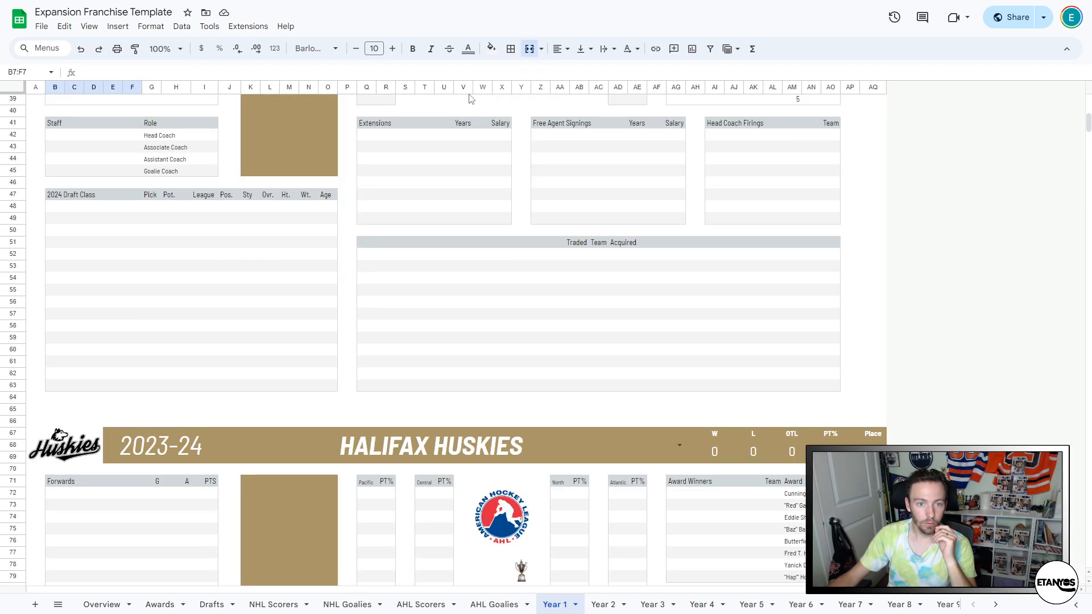
click(256, 88)
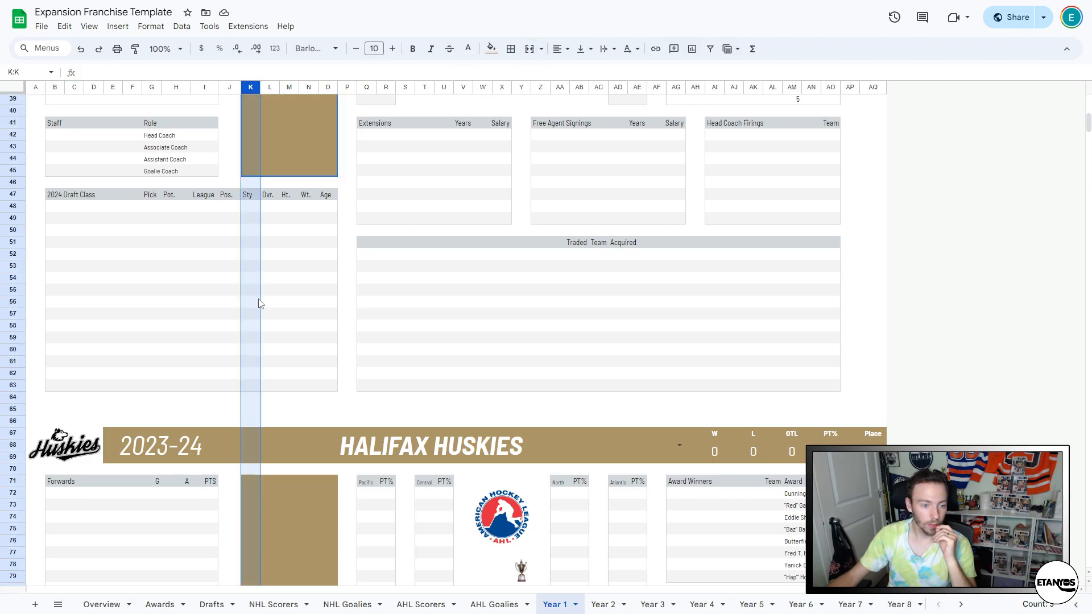
click(255, 410)
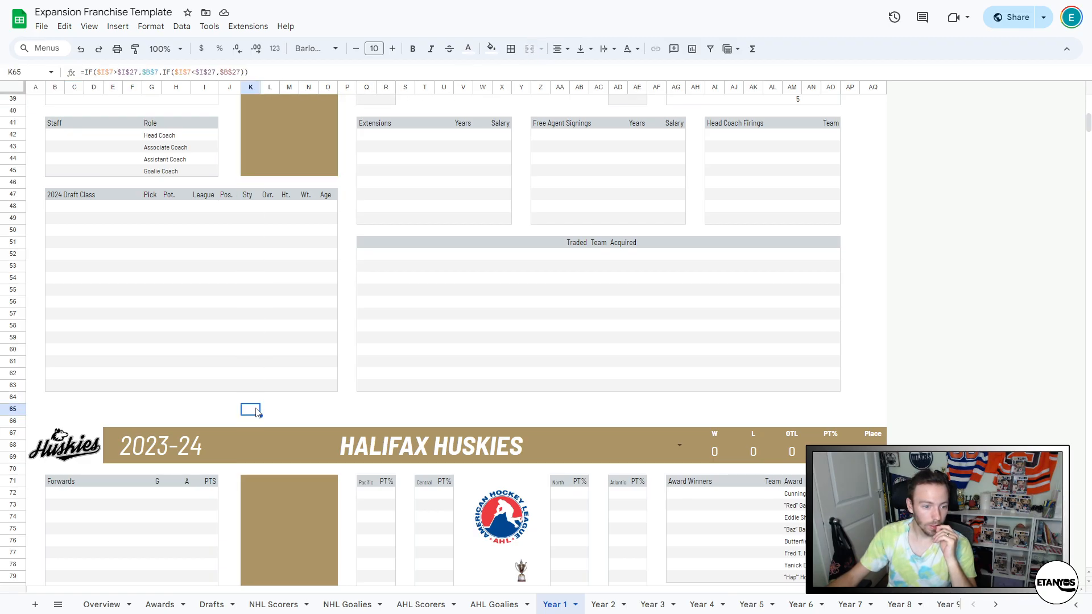
- Inspect the cells referenced by the Top Scorer formula in K65, ending on the first Forwards name cell B7
click(90, 71)
scroll(241, 259, up, 5)
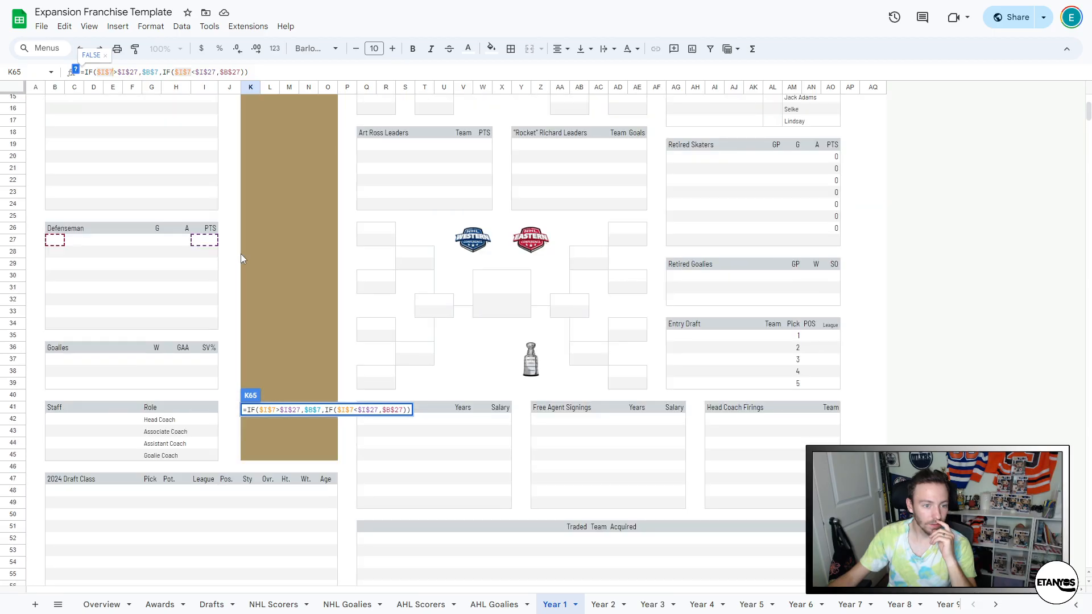
scroll(241, 262, up, 5)
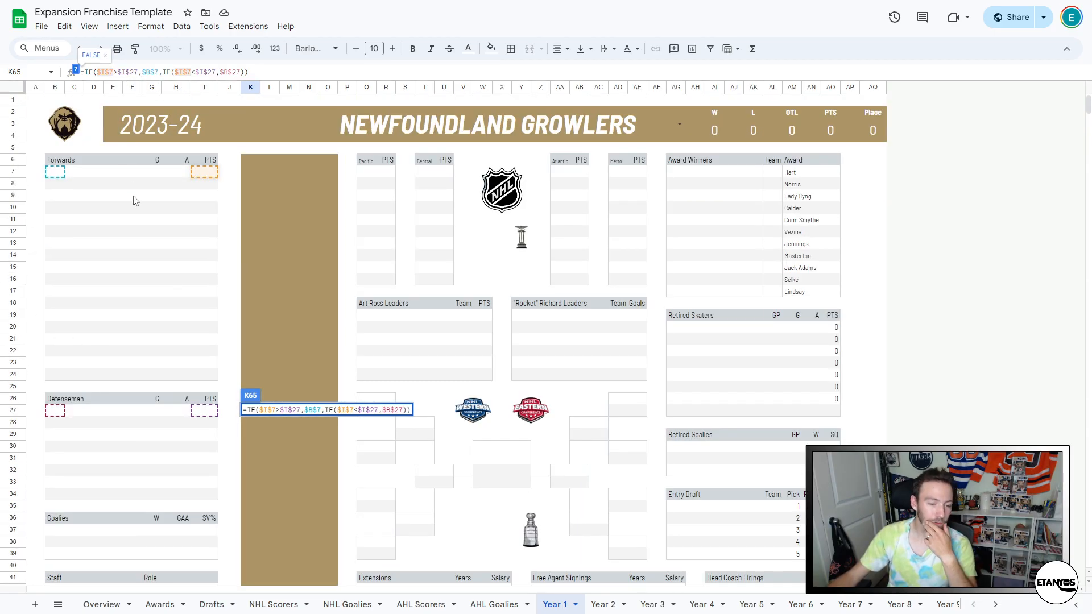
click(67, 179)
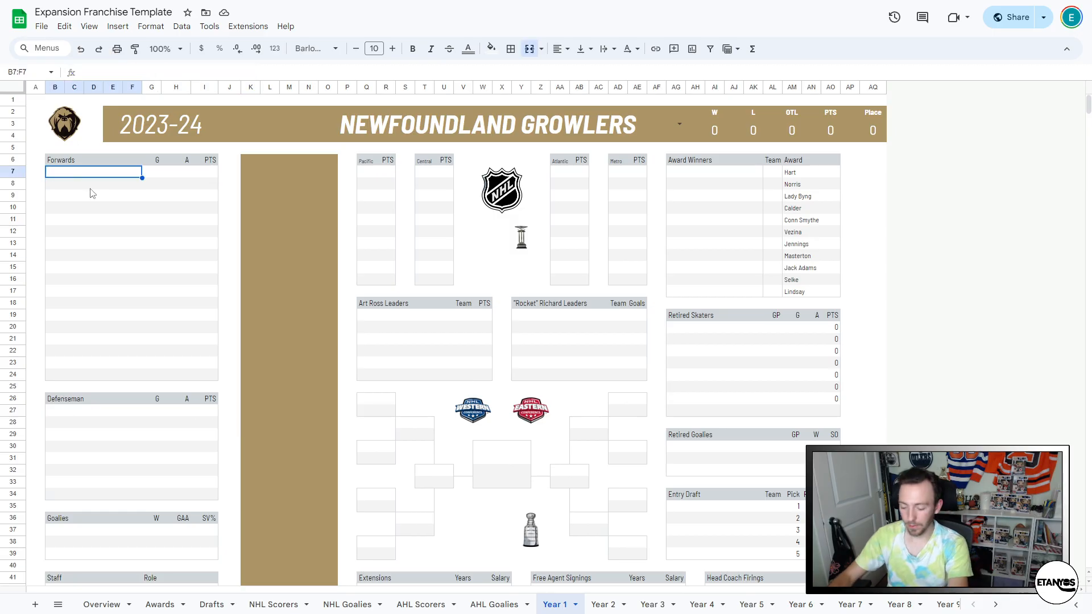
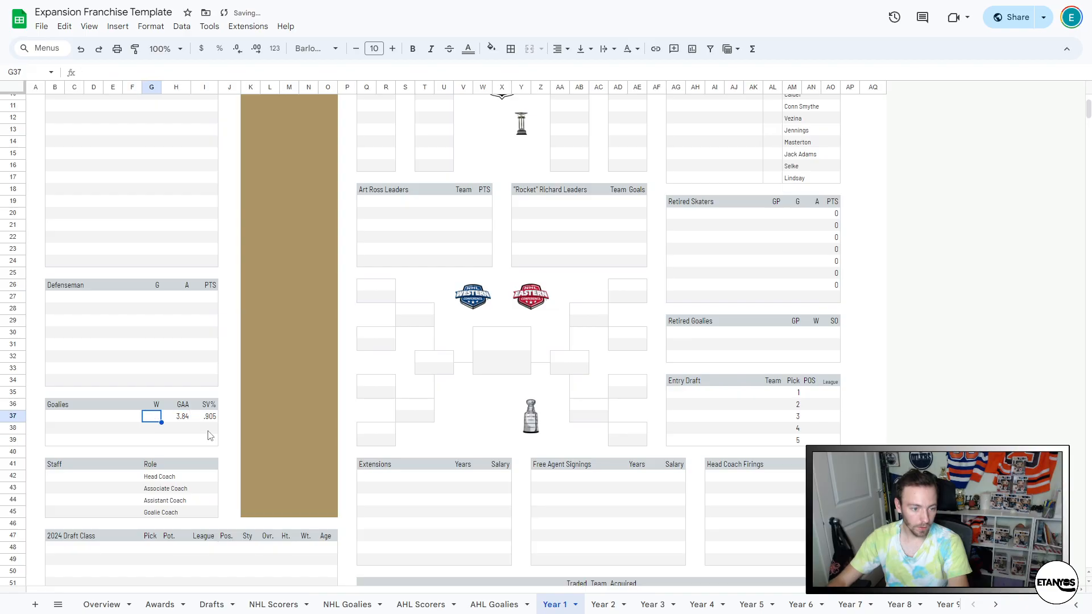
- Enter 34 wins for the first goalie in G37 and select that goalie's empty name cell
text(34)
key(Return)
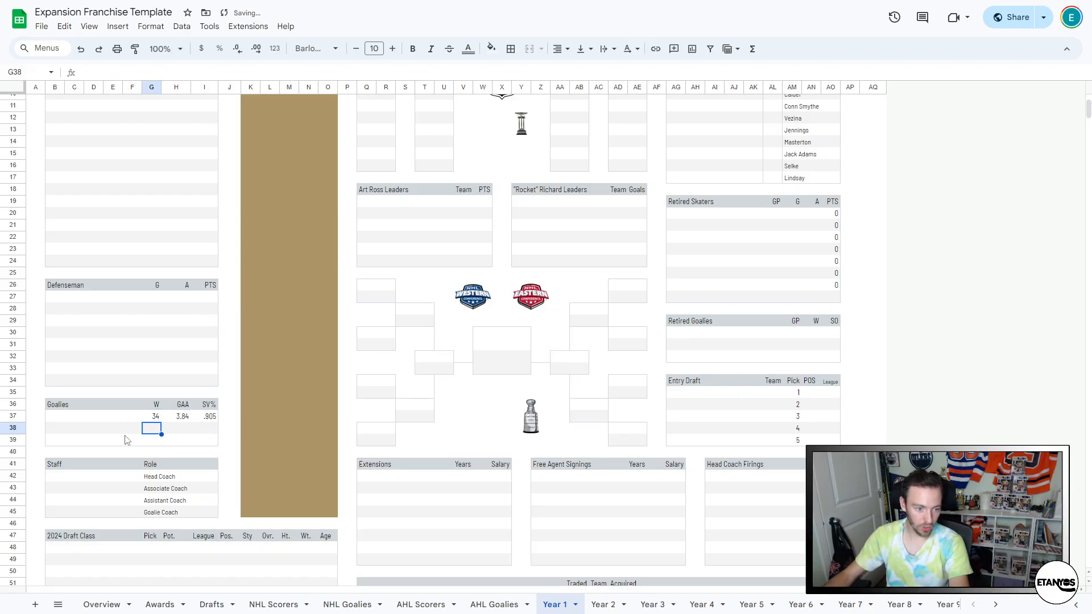
click(89, 421)
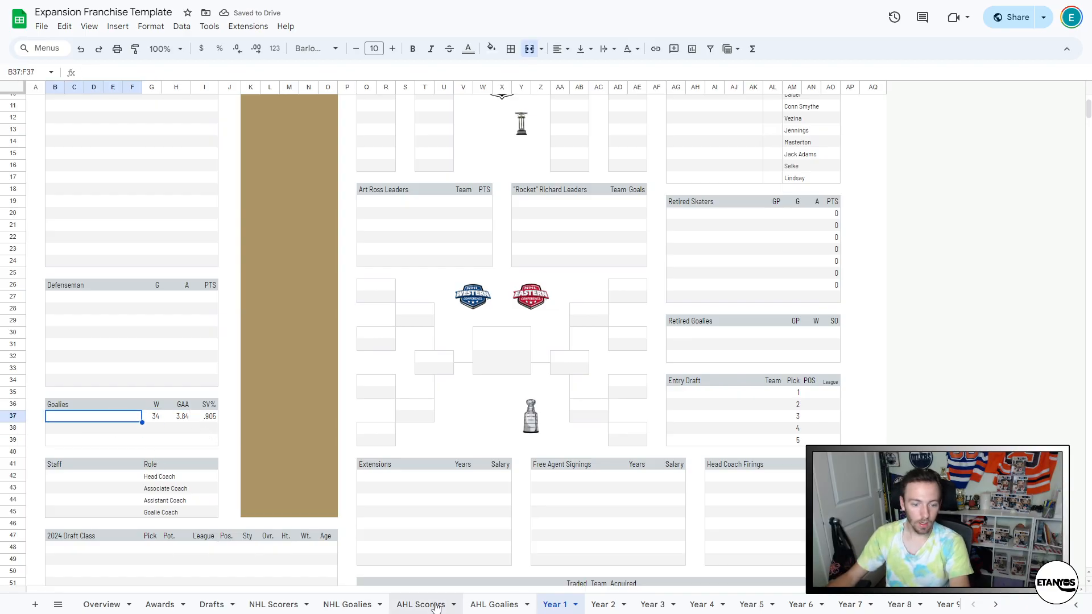
- Review the name cell B1 on the NHL Goalies sheet and the player name and season columns on the NHL Scorers sheet
click(349, 605)
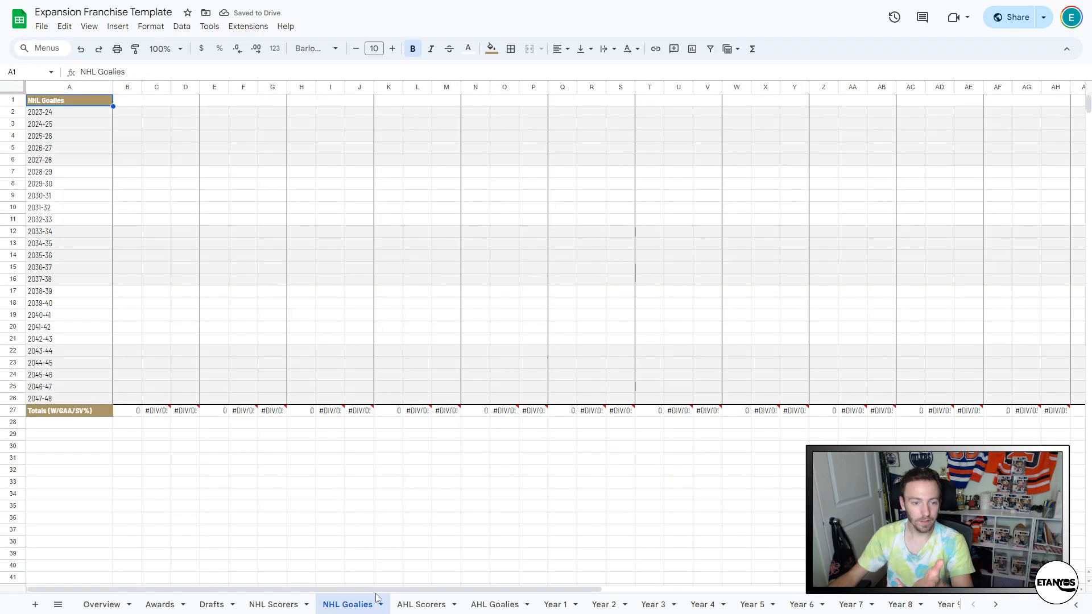
click(149, 102)
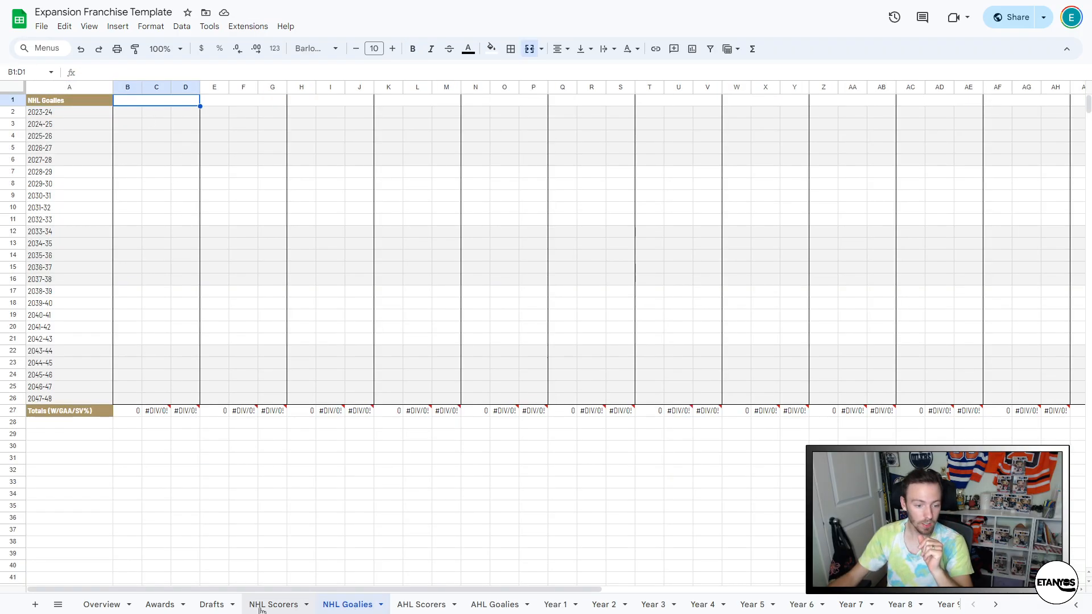
click(259, 602)
click(57, 118)
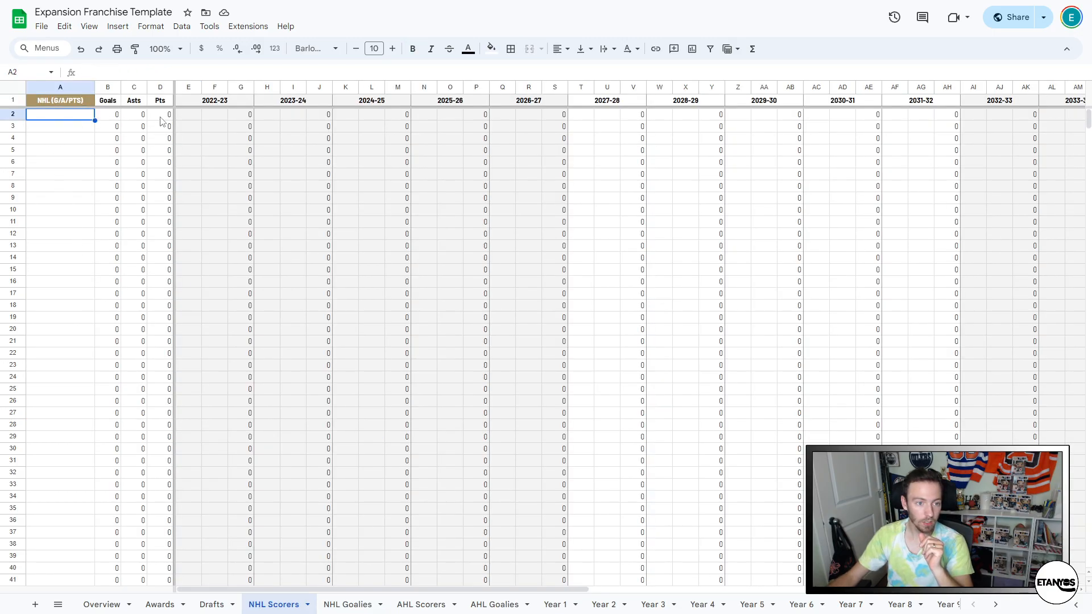
mouse_move(200, 119)
mouse_down()
mouse_move(218, 174)
mouse_move(220, 410)
mouse_up()
drag(267, 126, 301, 330)
- Copy the season headers H1:CA1 and paste them starting at E1, so the first season reads 2023-24
click(289, 106)
click(225, 104)
drag(291, 105, 1086, 103)
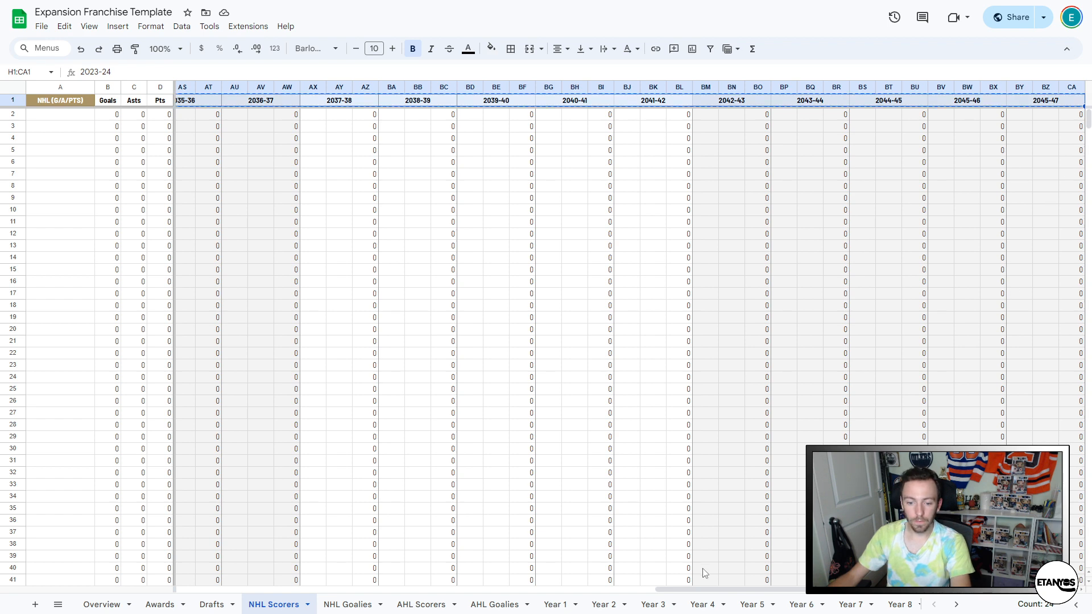
drag(668, 592, 190, 592)
click(216, 102)
key(ctrl+v)
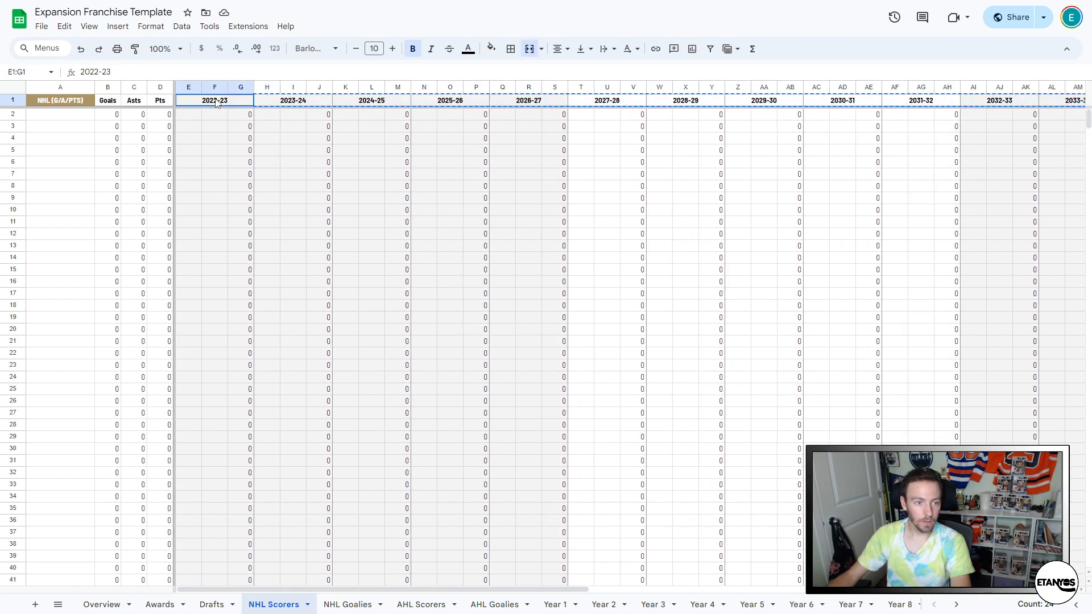
- Fill the 2027-28 season header light grey and the 2032-33 season header white to match their columns
click(560, 100)
click(492, 48)
click(582, 87)
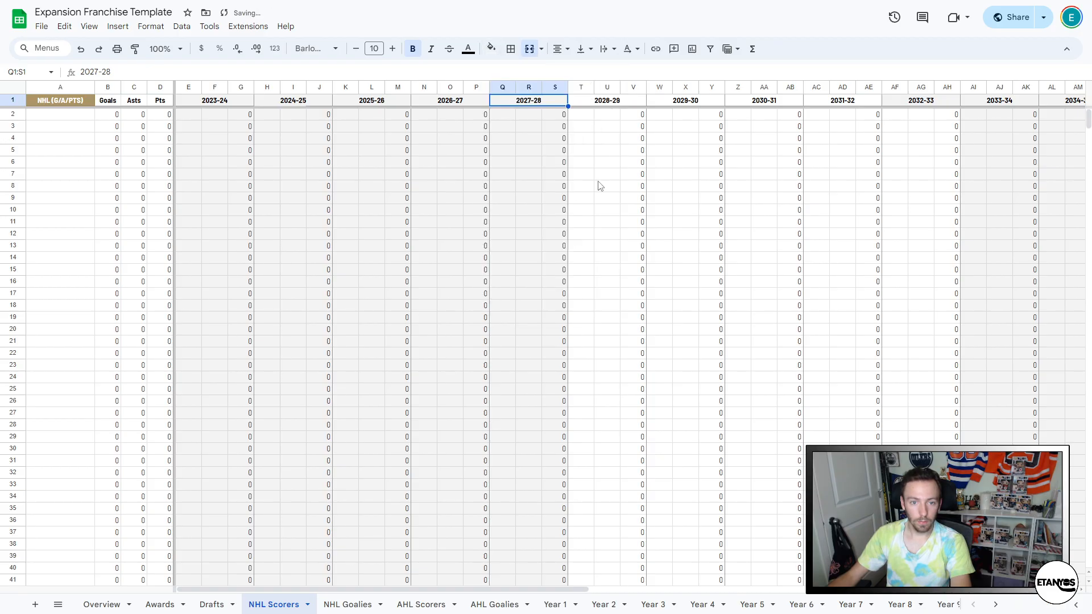
click(930, 105)
click(491, 48)
click(606, 90)
- Fill the 2037-38 season header light grey and the 2042-43 season header white to match their columns
drag(472, 589, 762, 589)
click(678, 102)
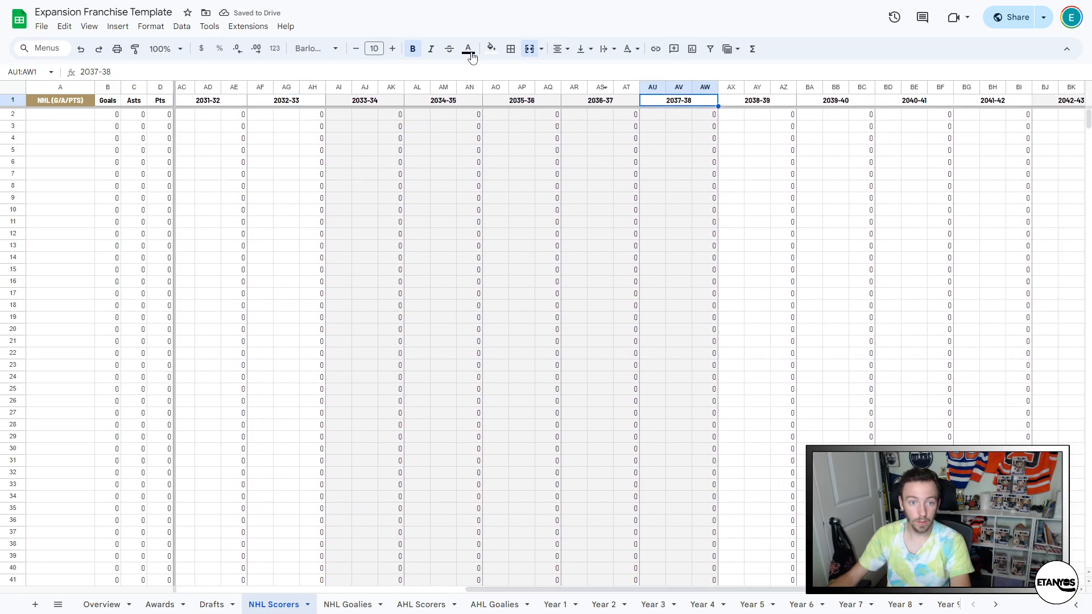
click(499, 50)
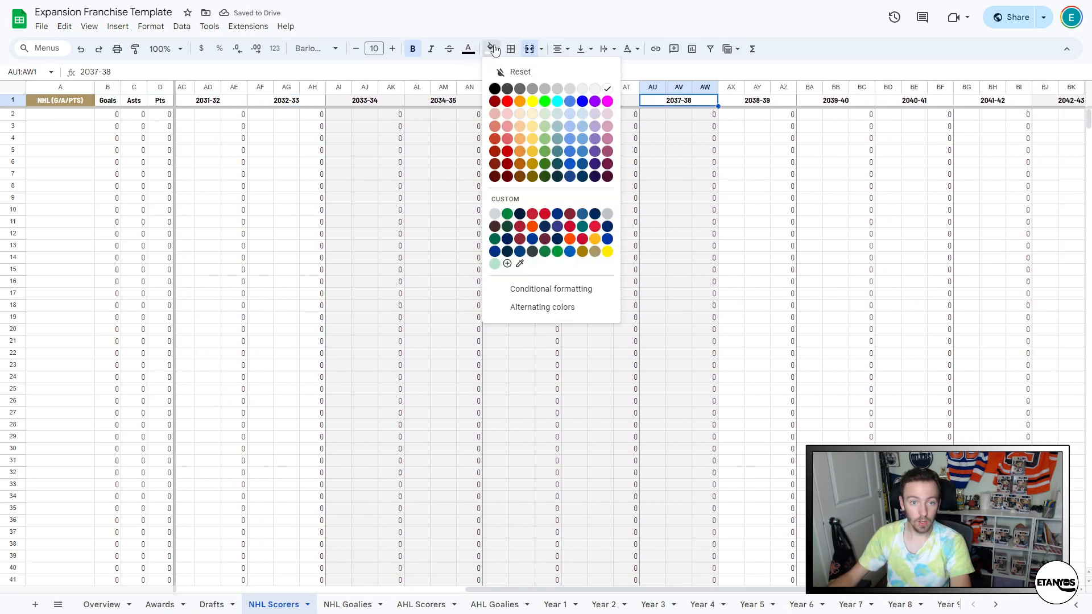
click(600, 91)
drag(572, 589, 518, 557)
scroll(521, 562, right, 10)
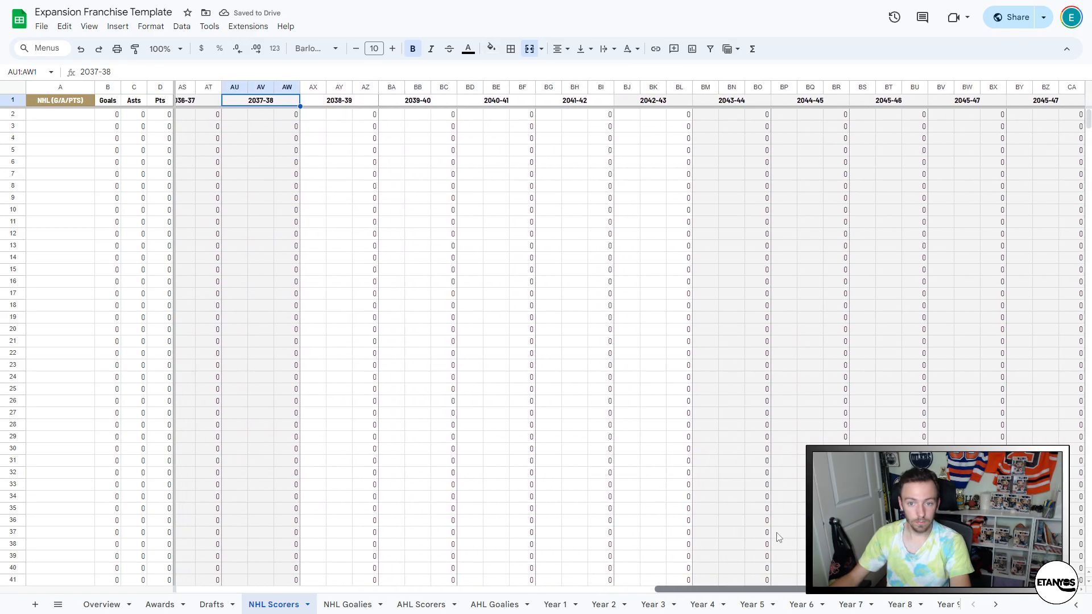
click(653, 101)
click(491, 49)
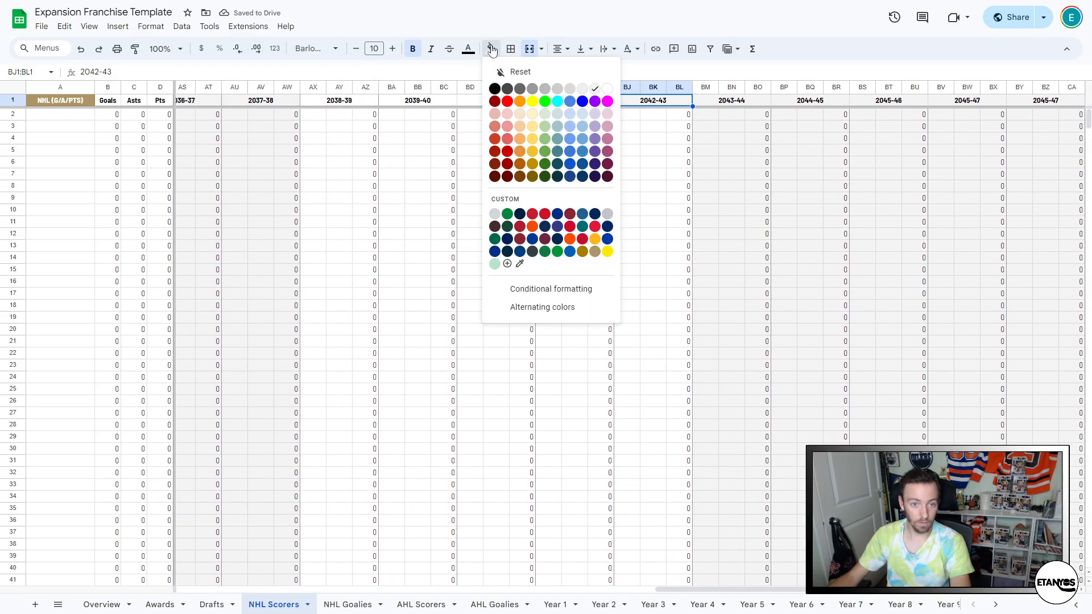
click(610, 92)
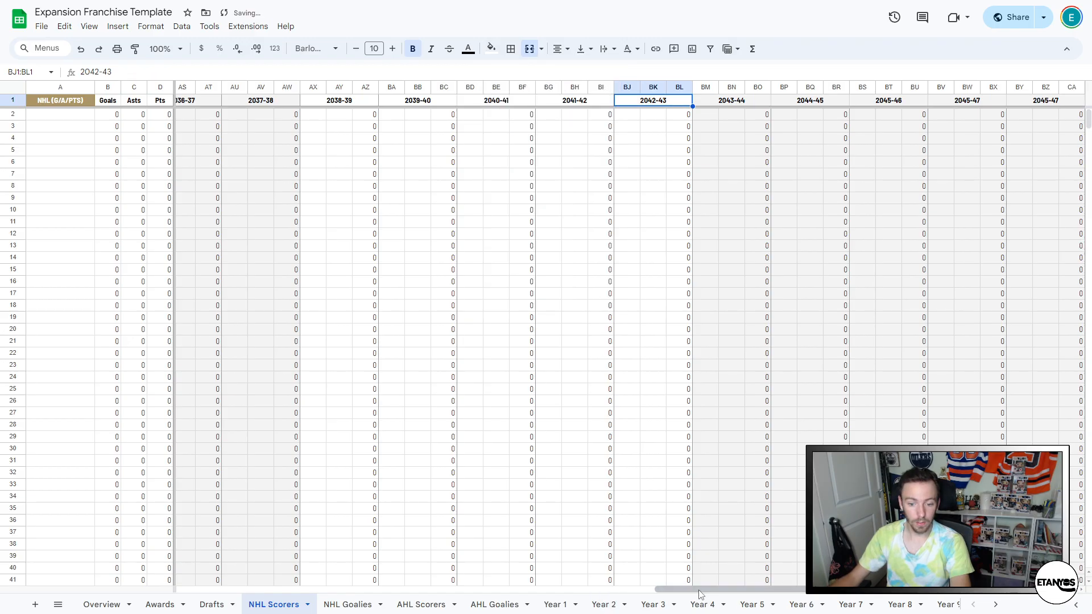
- Change the last season header, BY1, to 2046-47
click(987, 173)
click(1050, 101)
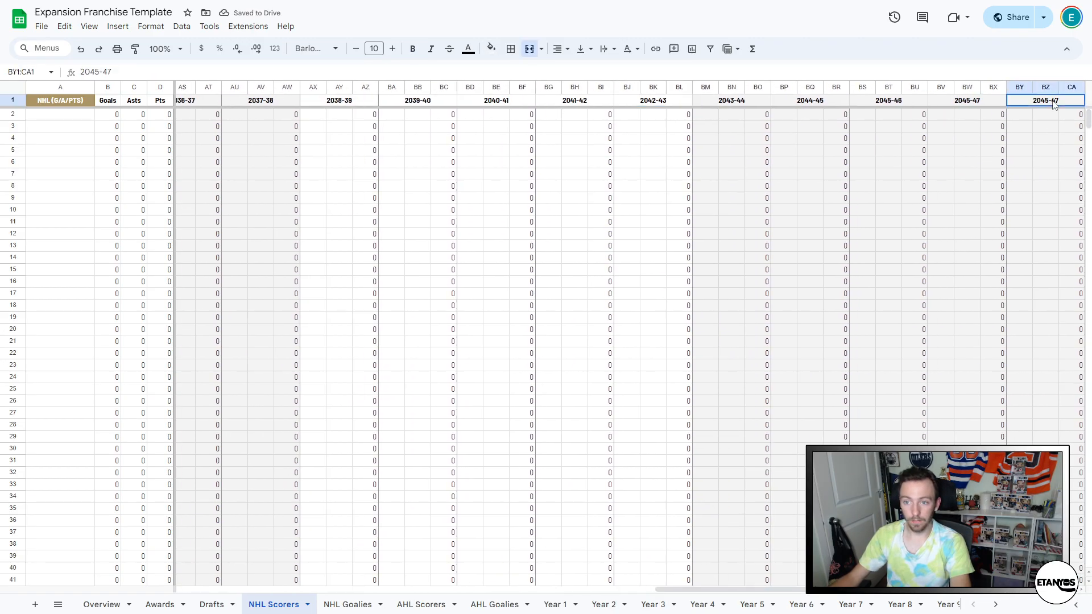
text(2046)
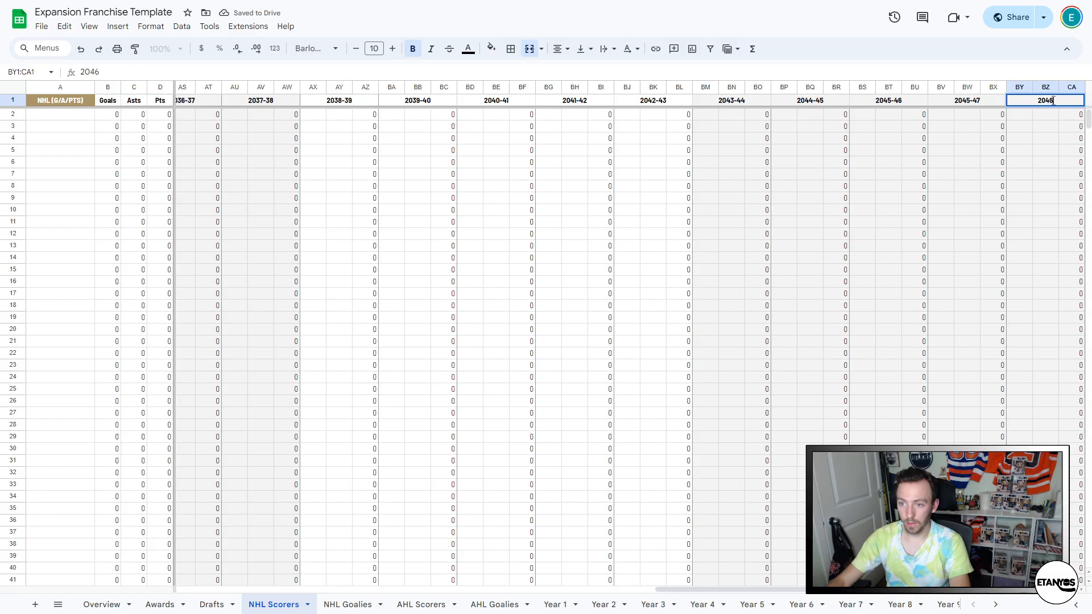
text(-47)
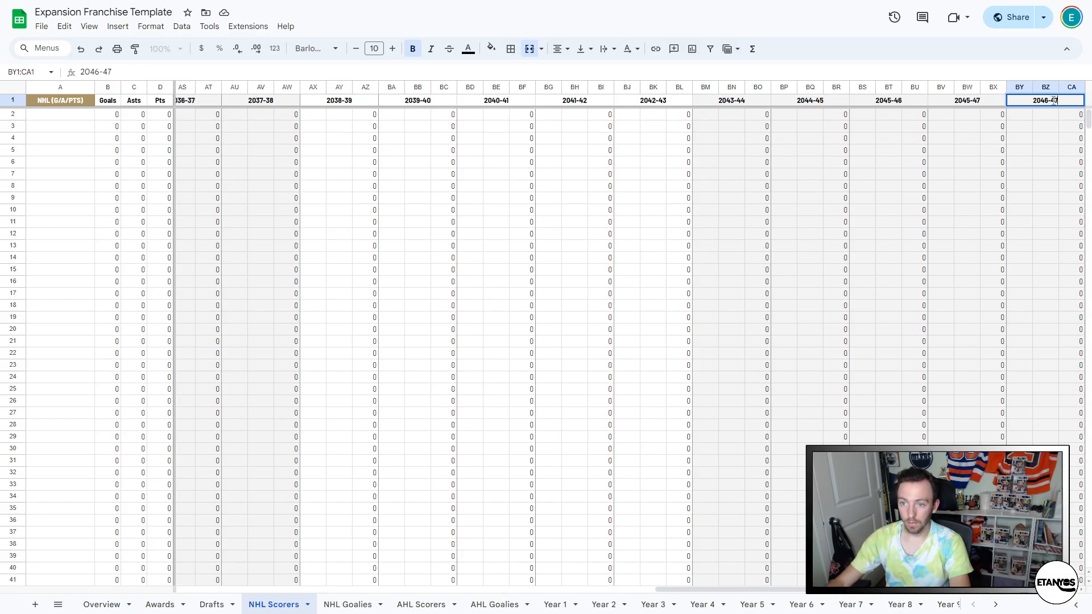
key(Left)
- Enter 204 in the second-to-last season header, BV1
key(Left)
key(Right)
text(204)
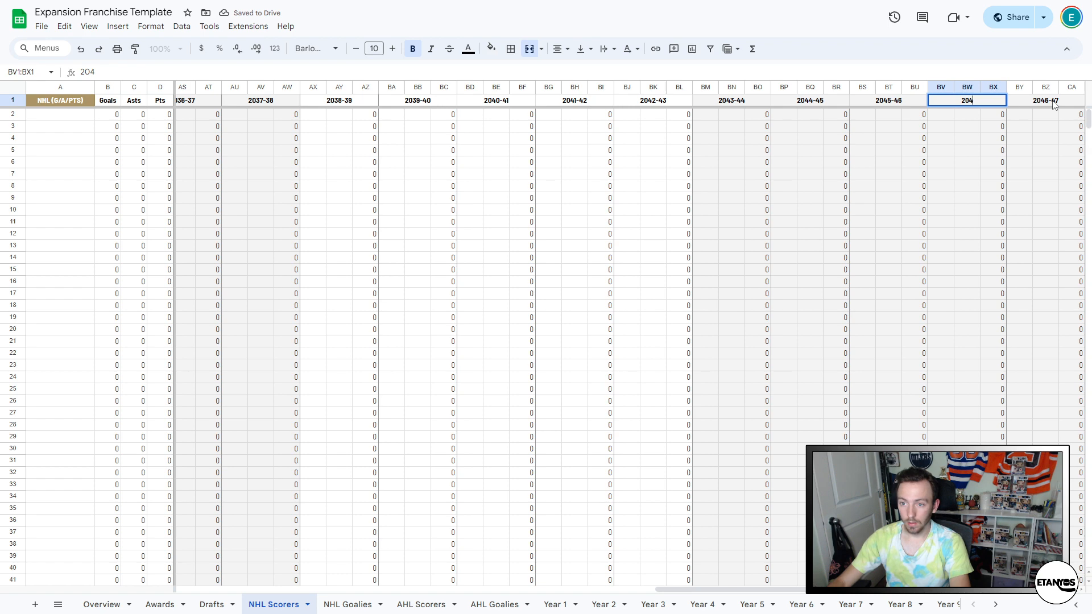
key(Left)
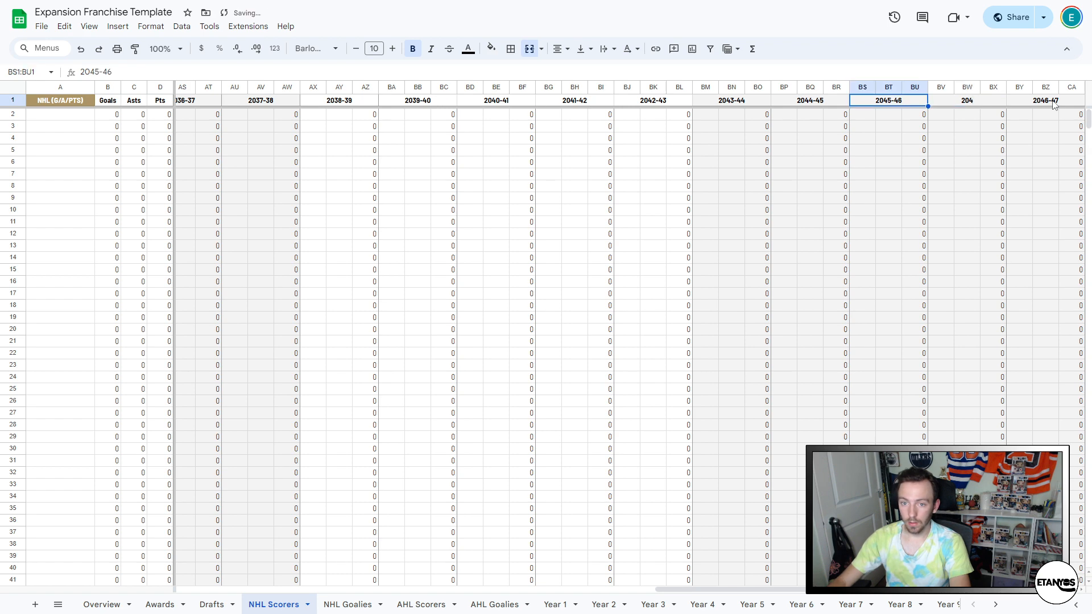
- Check the sequence of season headers along row 1 from the first season through to the last
key(Left)
key(Right)
key(Right)
key(Right)
key(Left)
key(Left)
key(Left)
key(Left)
key(Left)
key(Left)
key(Left)
key(Left)
key(Left)
key(Left)
key(Left)
key(Left)
key(Left)
key(Left)
key(Left)
key(Left)
key(Left)
key(Left)
key(Left)
key(Left)
key(Left)
key(Left)
key(Left)
key(Left)
key(Left)
key(Left)
key(Left)
key(Right)
key(Right)
key(Right)
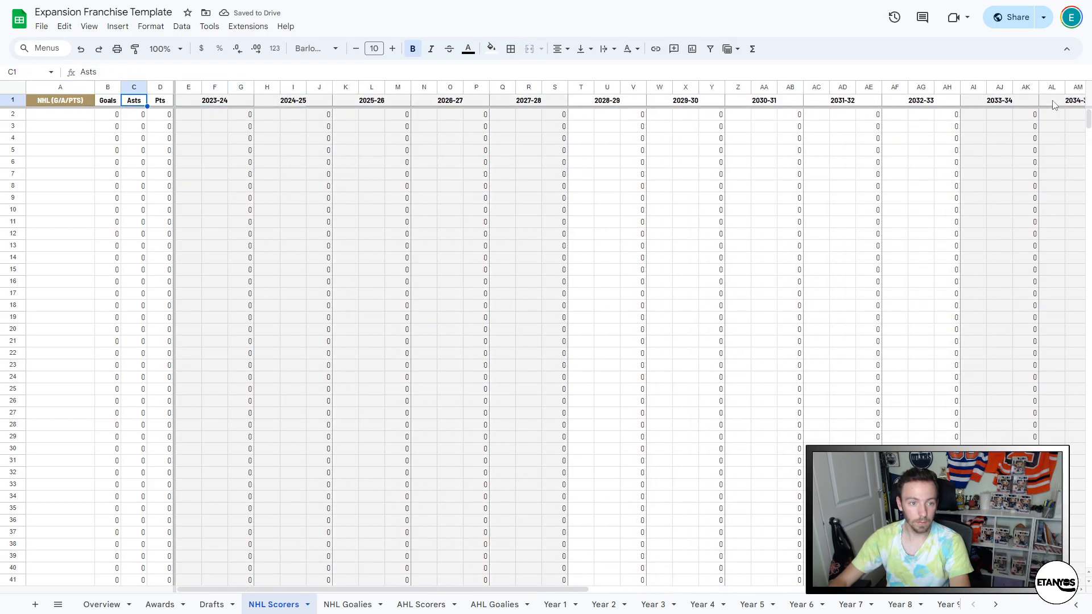
key(Right)
key(Right)
key(Right)
key(Right)
key(Right)
key(Right)
key(Right)
key(Right)
key(Right)
key(Right)
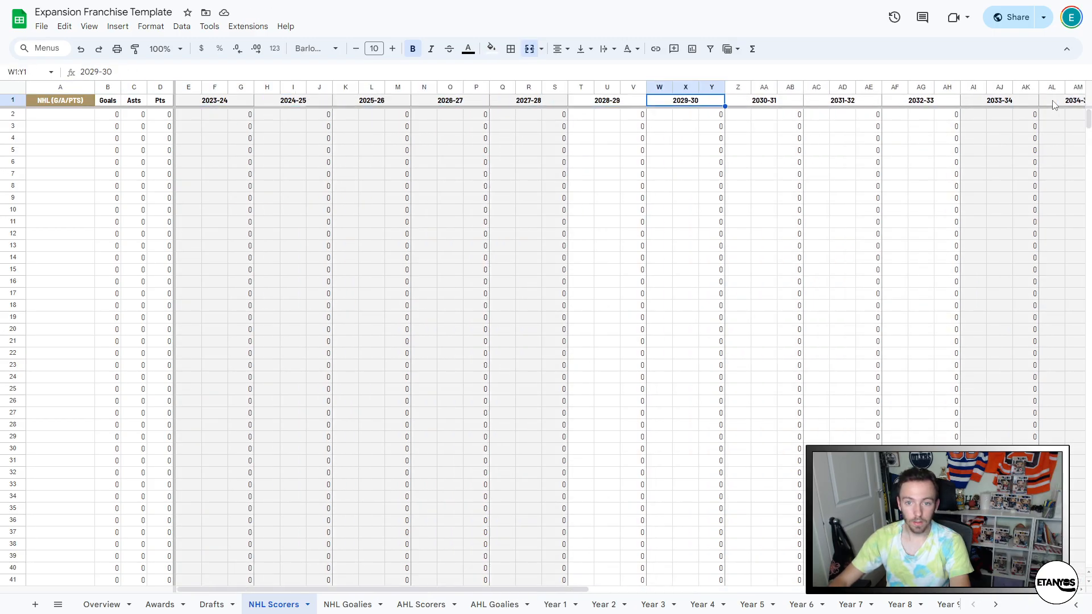
key(Right)
key(Right)
key(Right)
key(Left)
key(Left)
key(Left)
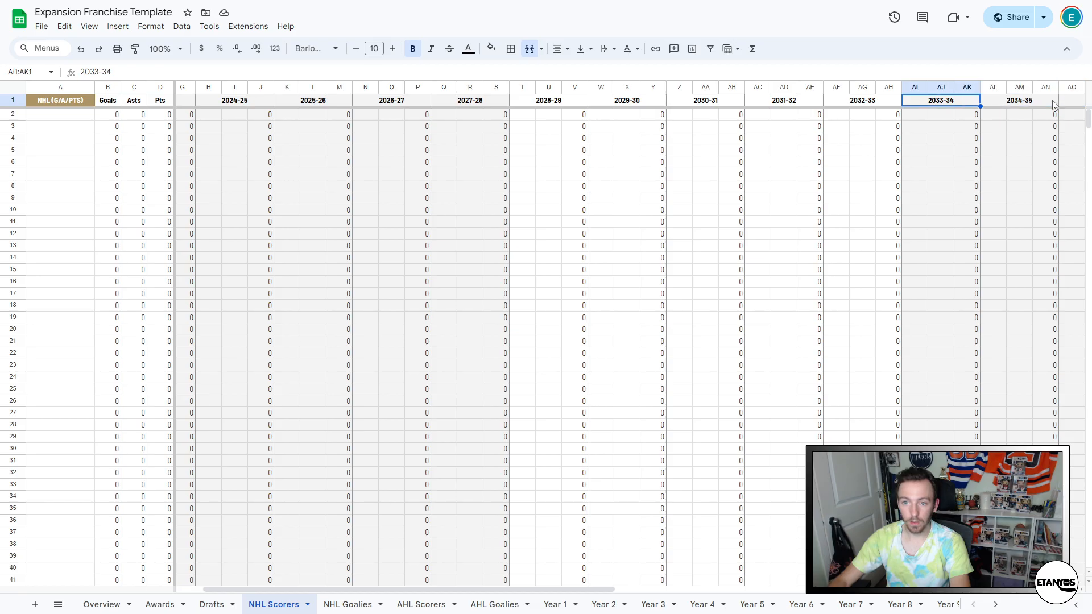
key(Right)
key(Right)
key(Right)
key(Right)
key(Right)
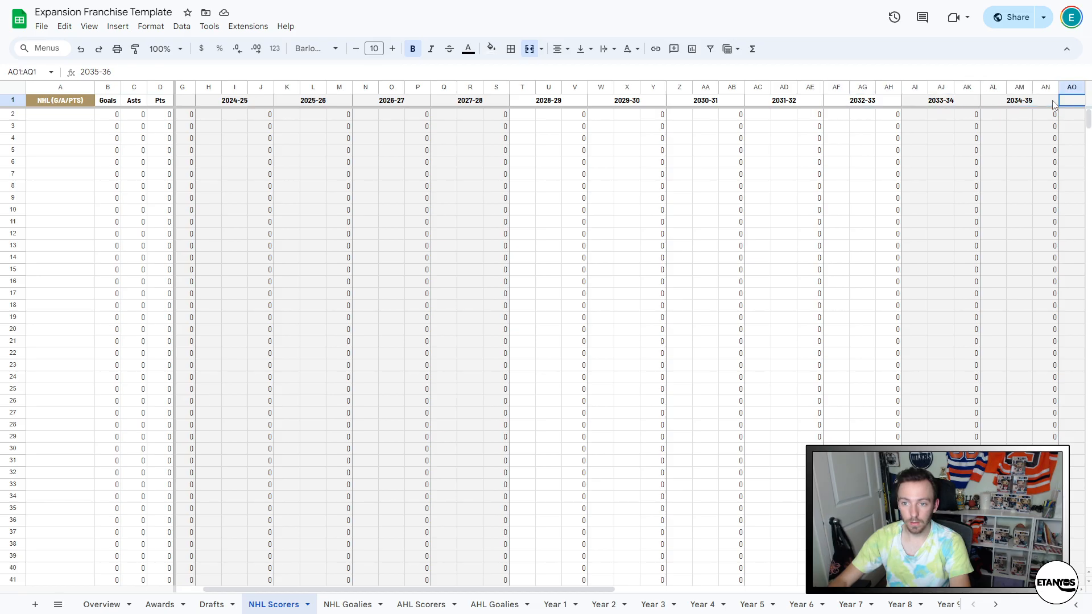
key(Right)
key(Right)
key(Right)
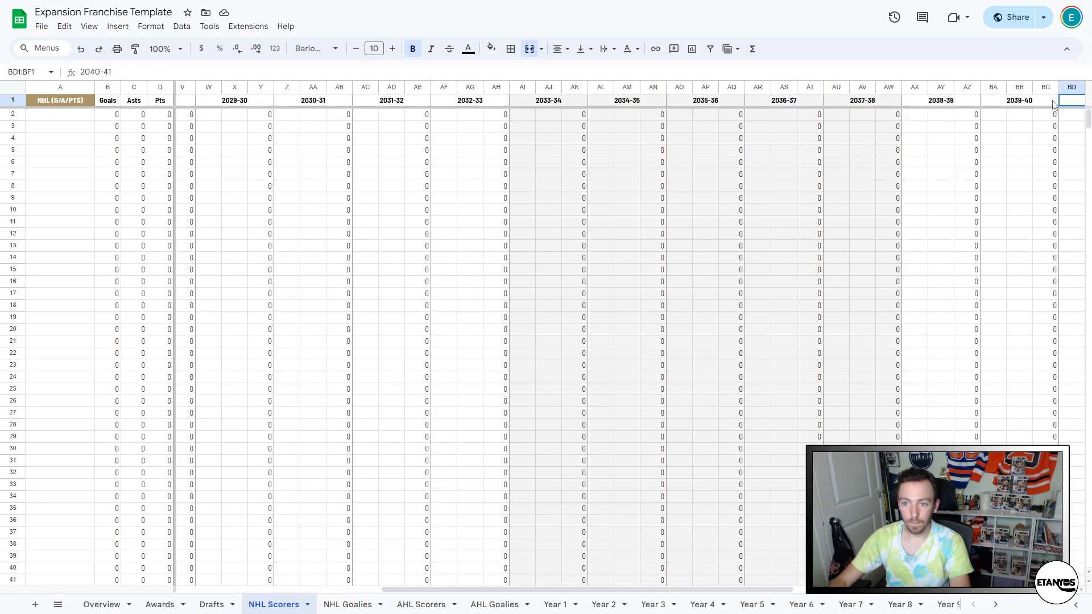
key(Right)
key(Right)
key(Right)
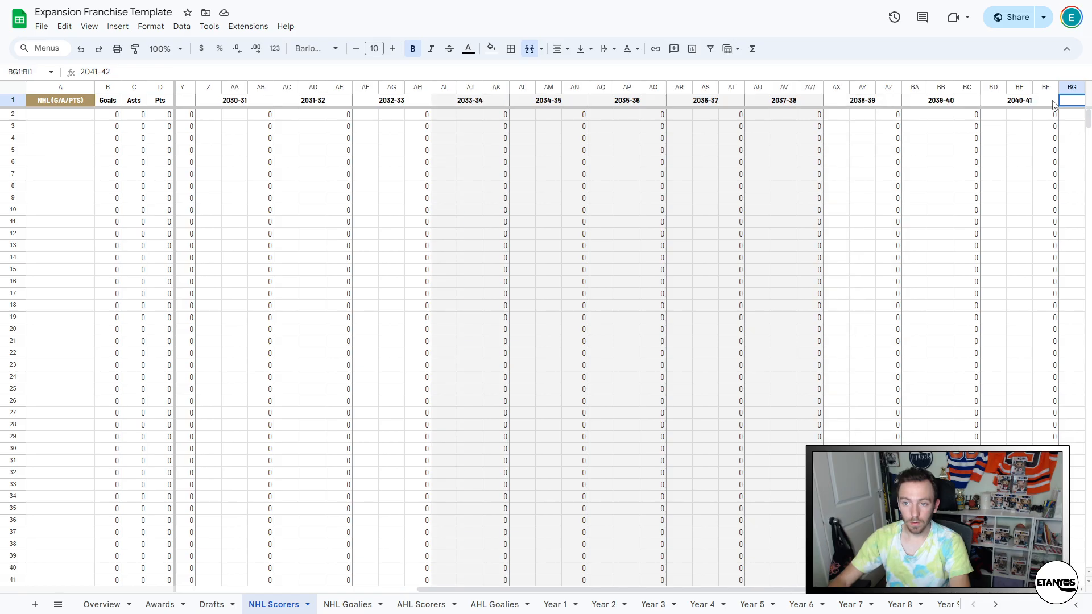
key(Left)
key(Left)
key(Left)
key(Left)
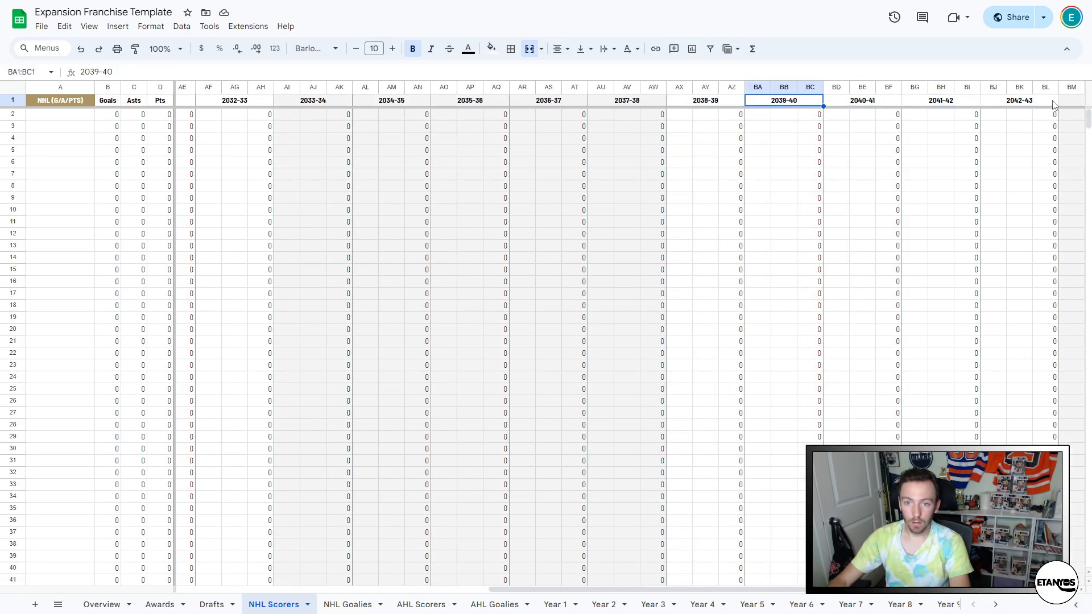
key(Left)
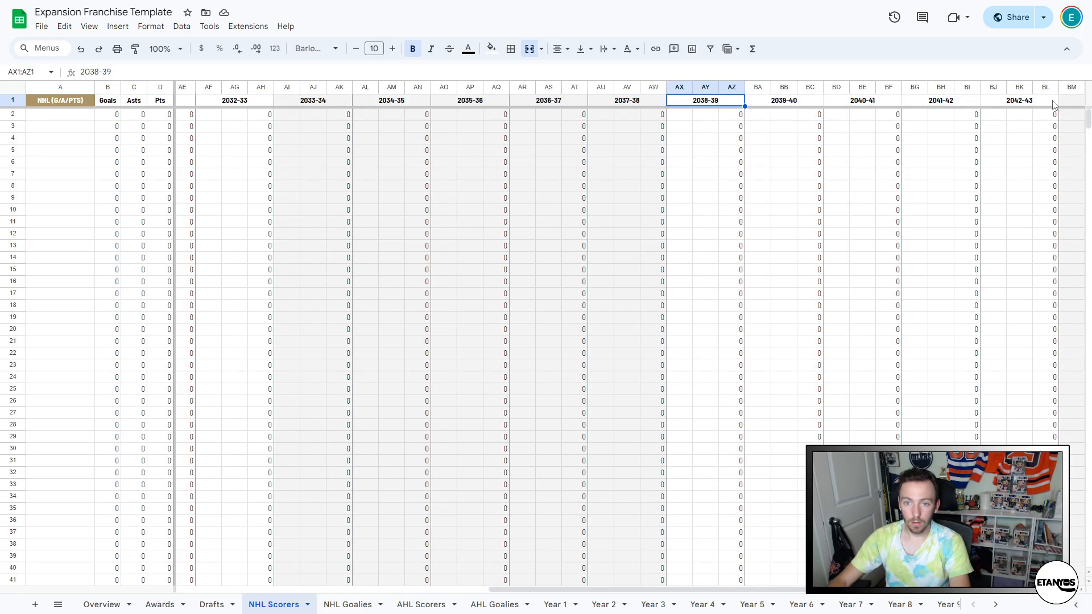
key(Right)
key(Right)
key(Right)
key(Right)
key(Right)
key(Right)
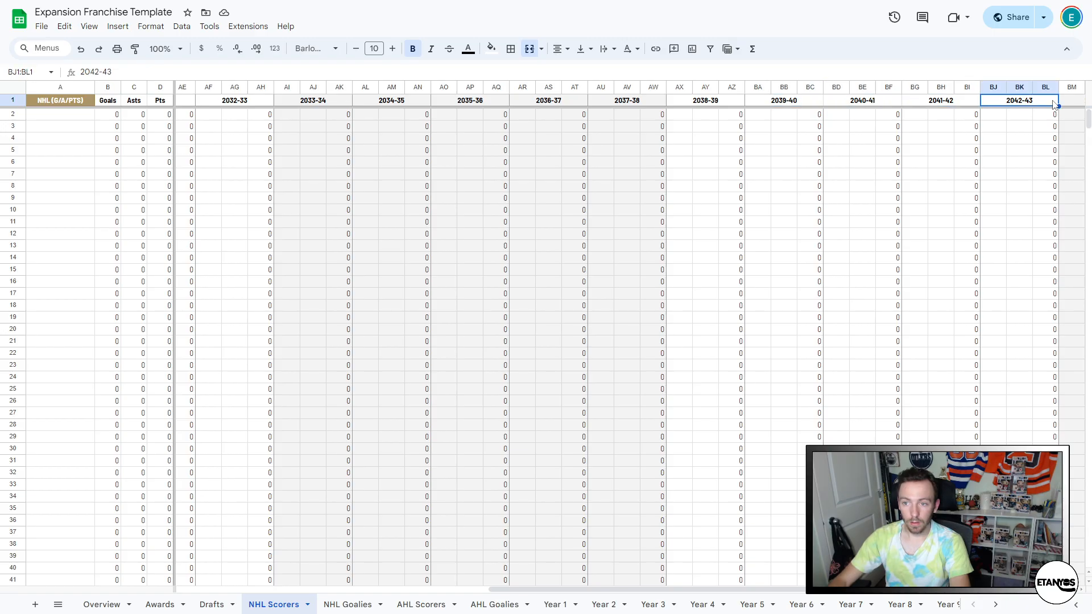
key(Right)
key(Right)
key(Right)
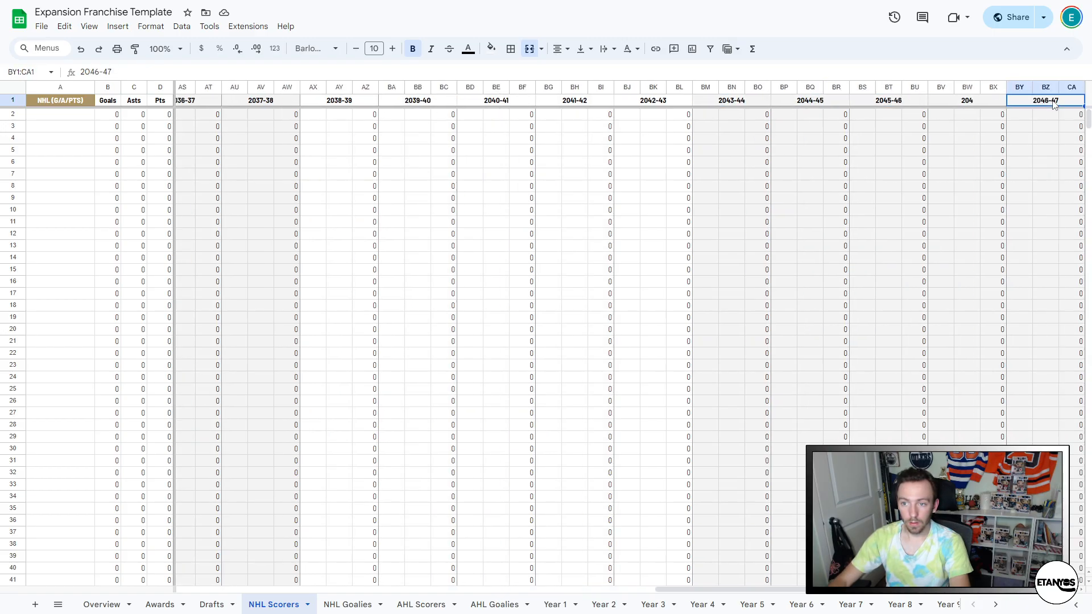
- Set the second-to-last season header, BV1, to 2046-47 and select the last header, BY1
key(Left)
key(Left)
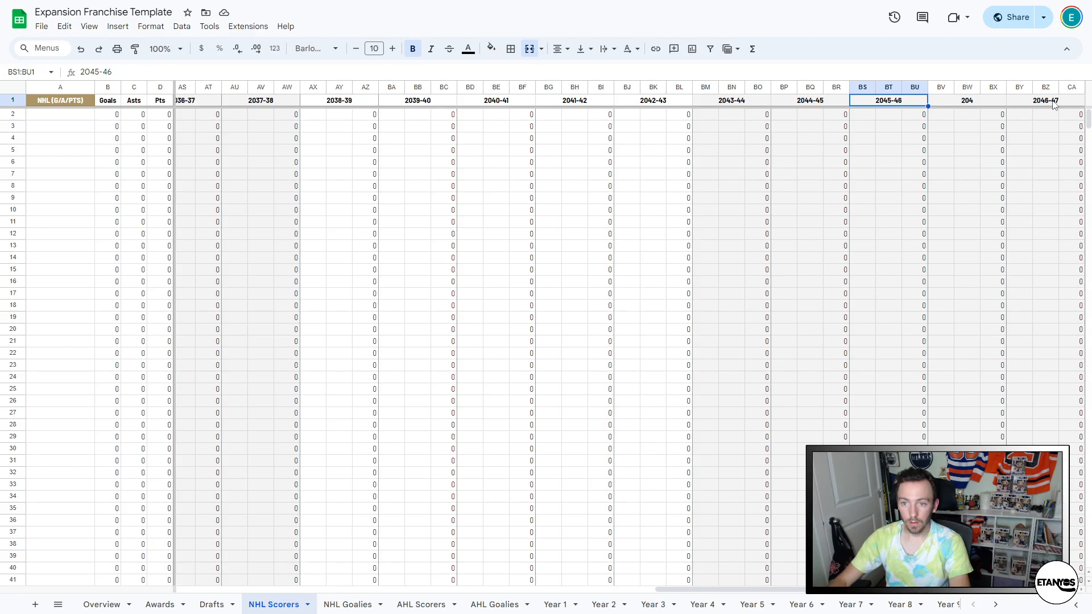
key(Right)
text(204)
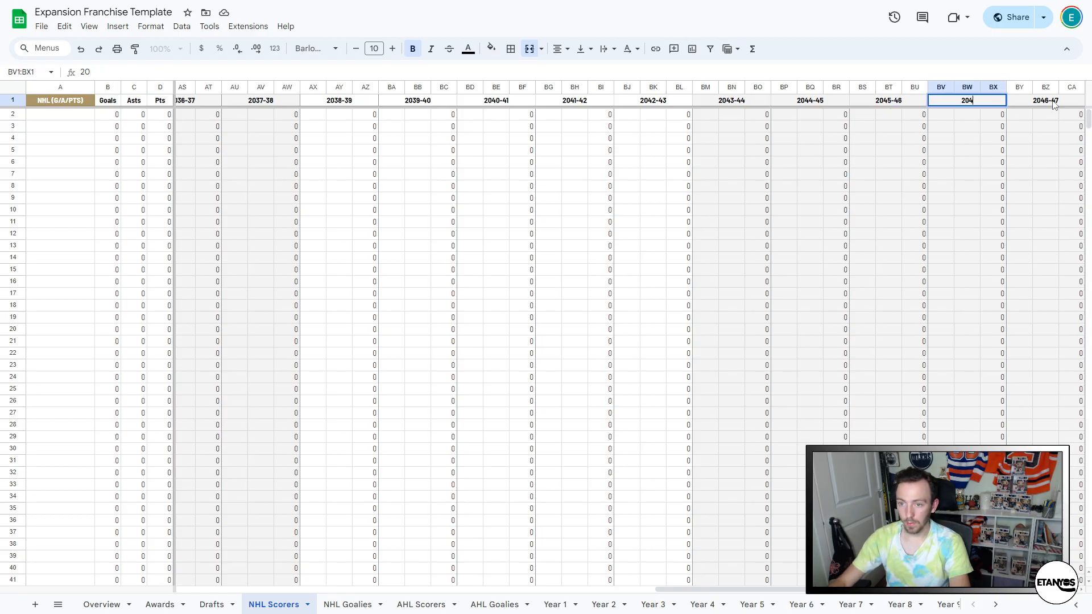
text(6-47)
key(Right)
key(Left)
key(Right)
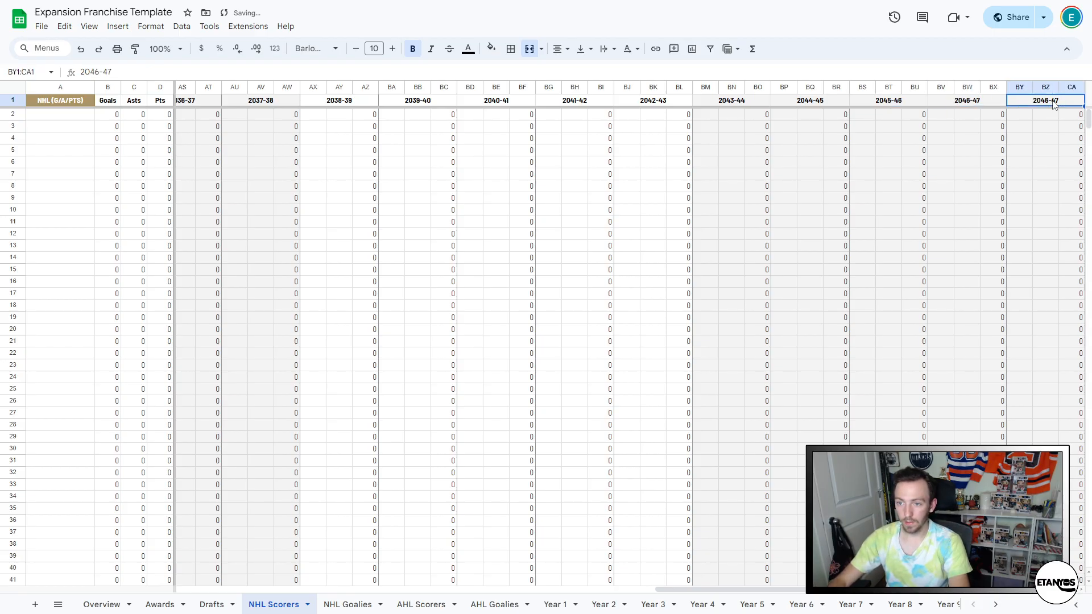
- Change the last season header on the NHL Scorers sheet, BY1, to 2047-48
text(2047-48)
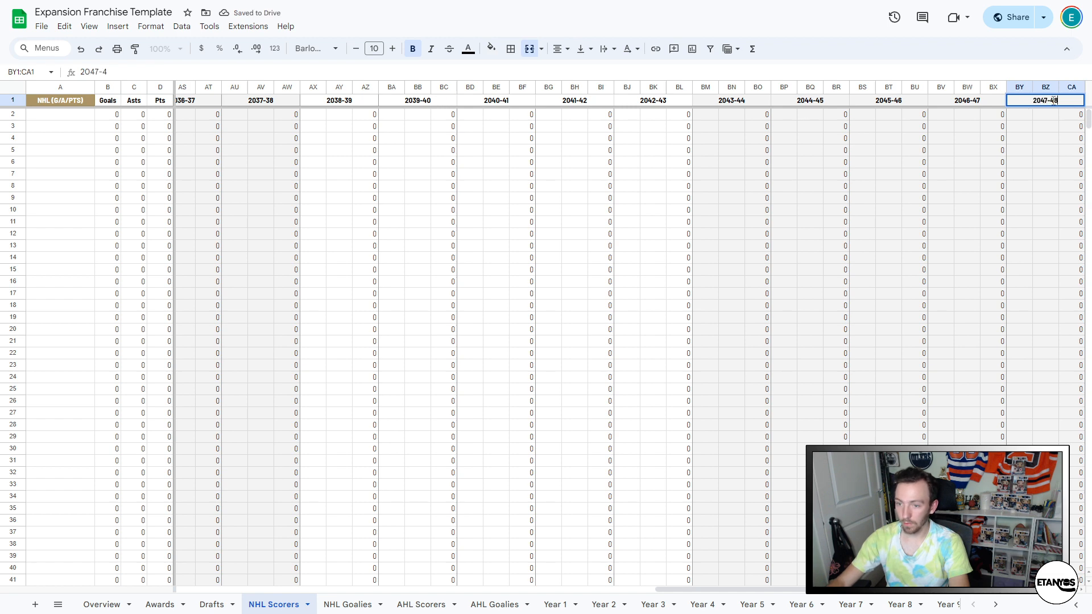
key(Return)
drag(1027, 162, 1034, 161)
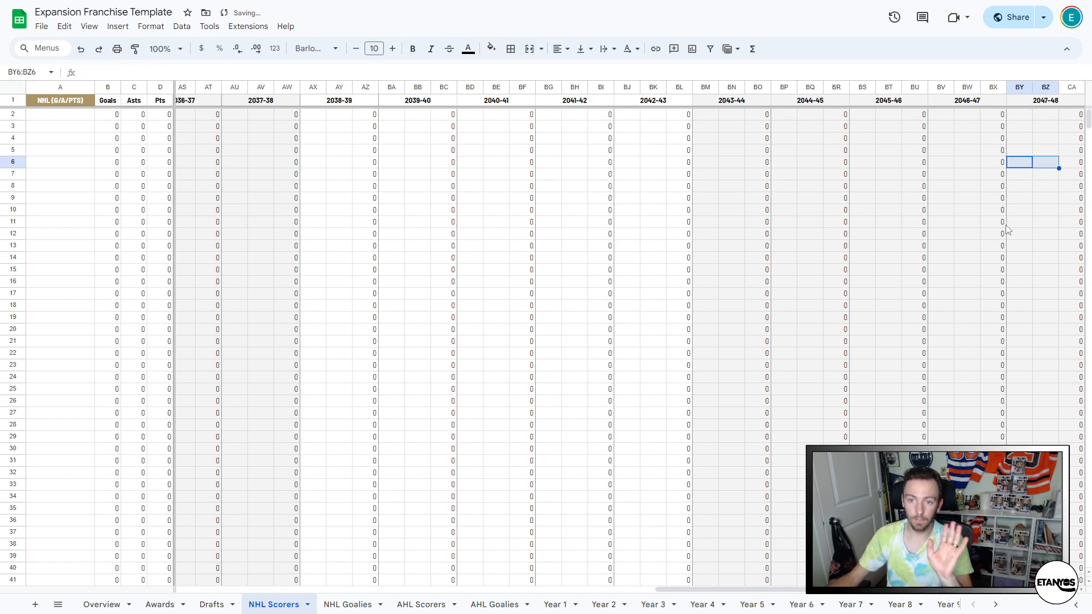
- Review the shaded and unshaded season column groups on the NHL Scorers sheet, starting from the first season
drag(716, 588, 47, 566)
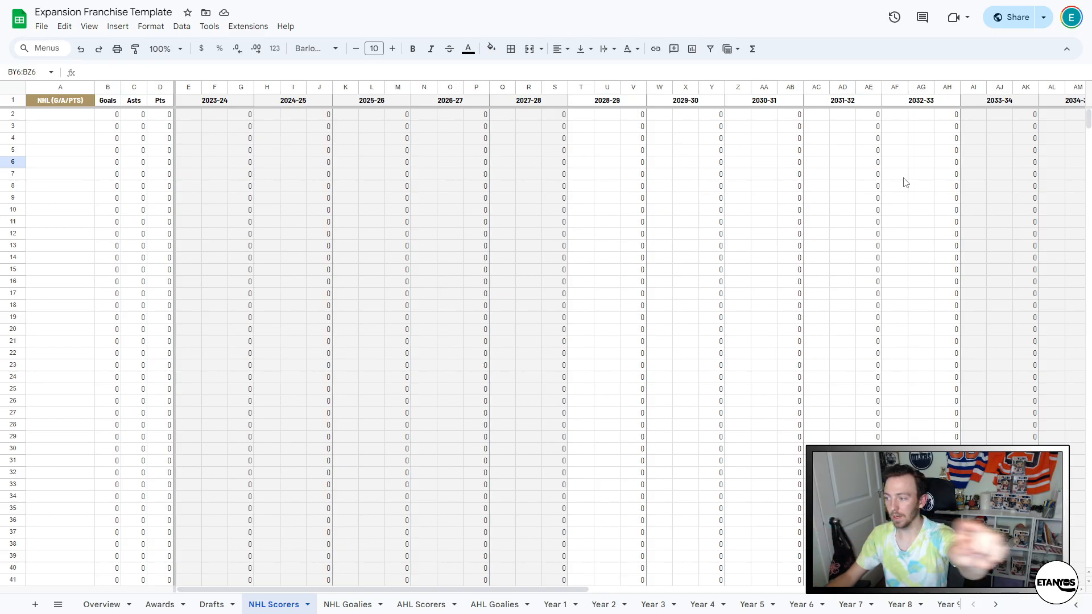
drag(214, 115, 711, 117)
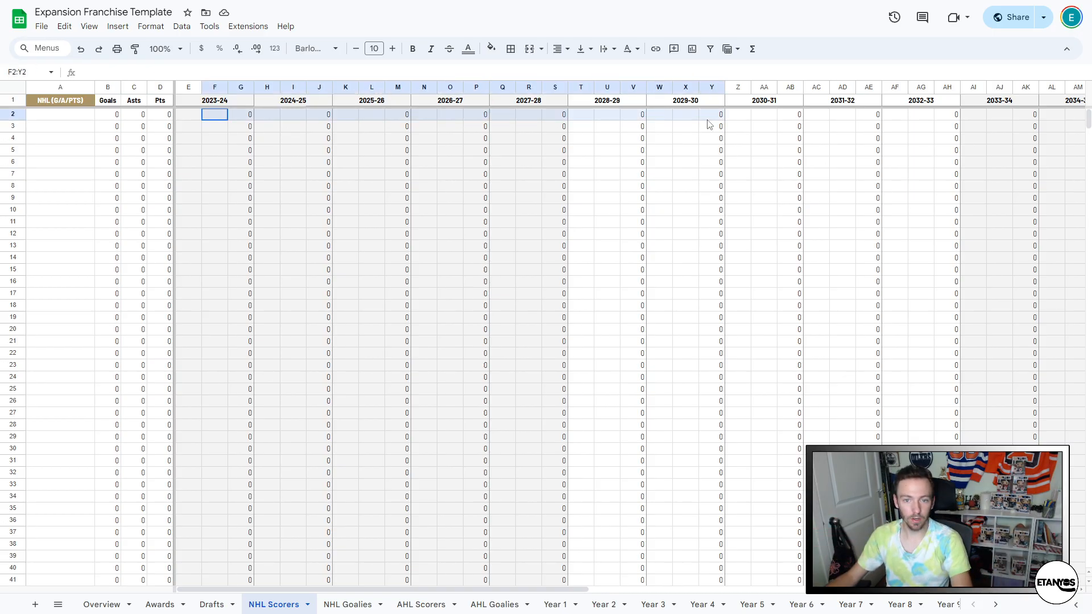
drag(214, 149, 942, 165)
click(941, 165)
click(1027, 188)
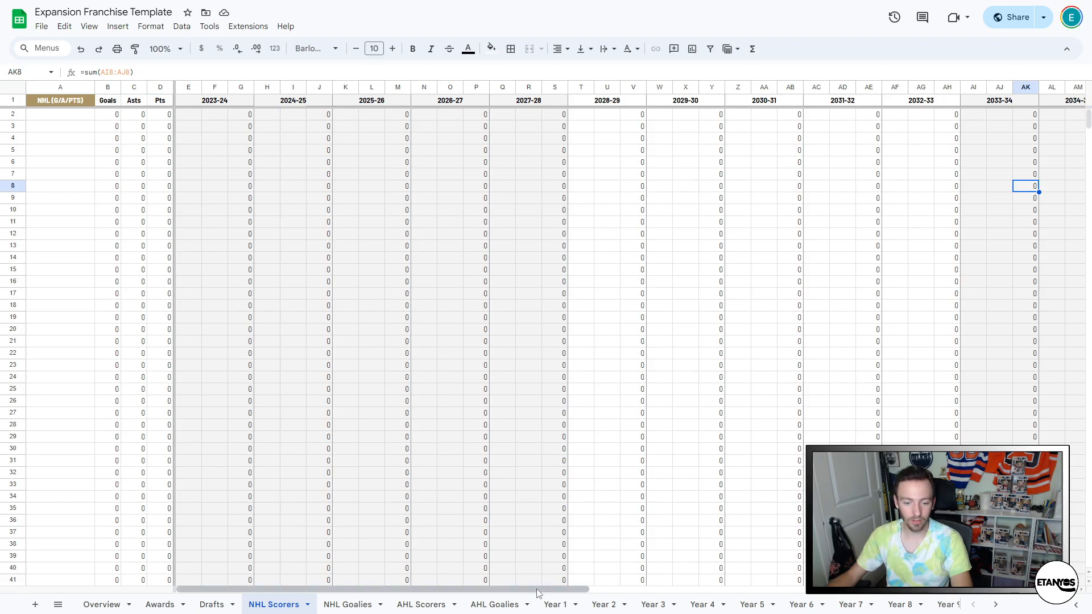
drag(373, 590, 402, 579)
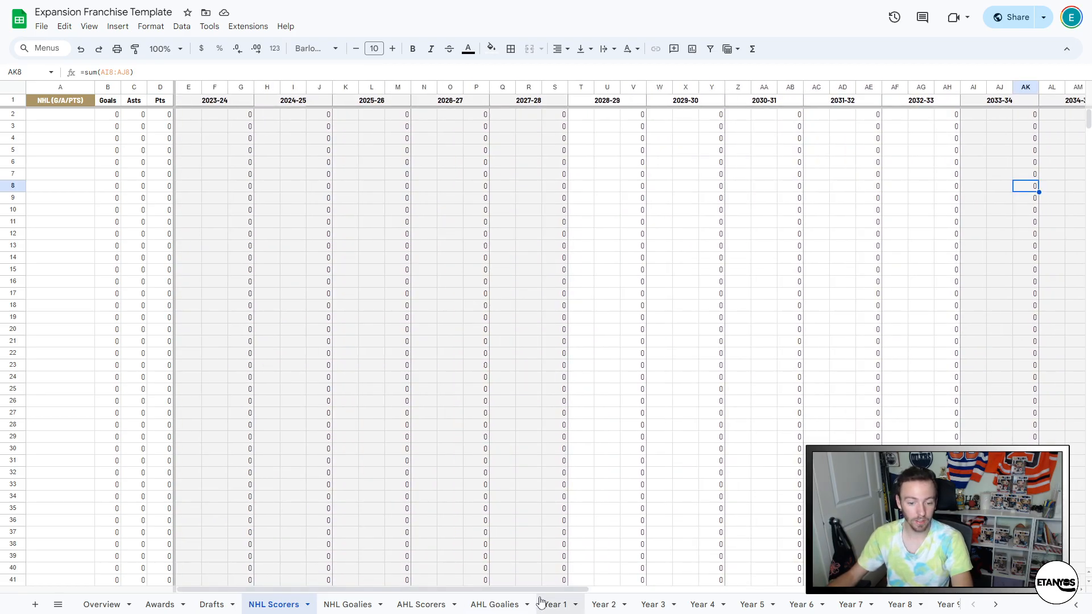
- On the NHL Goalies sheet, enter A. Niemi as the first goalie with 2023-24 values of 38, 2.89 and .920
click(351, 604)
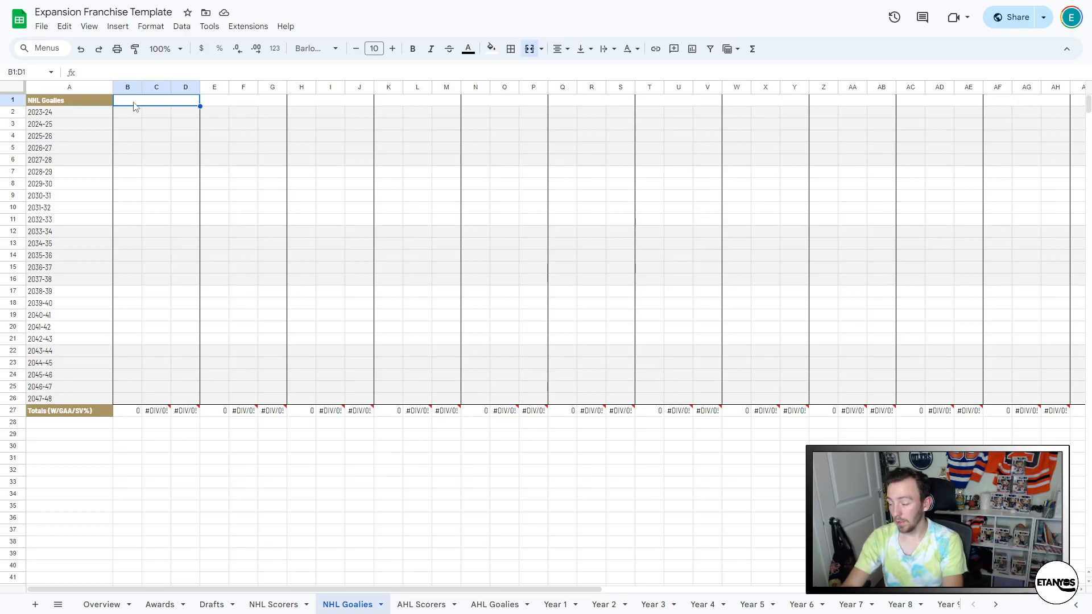
text(A. Niemie)
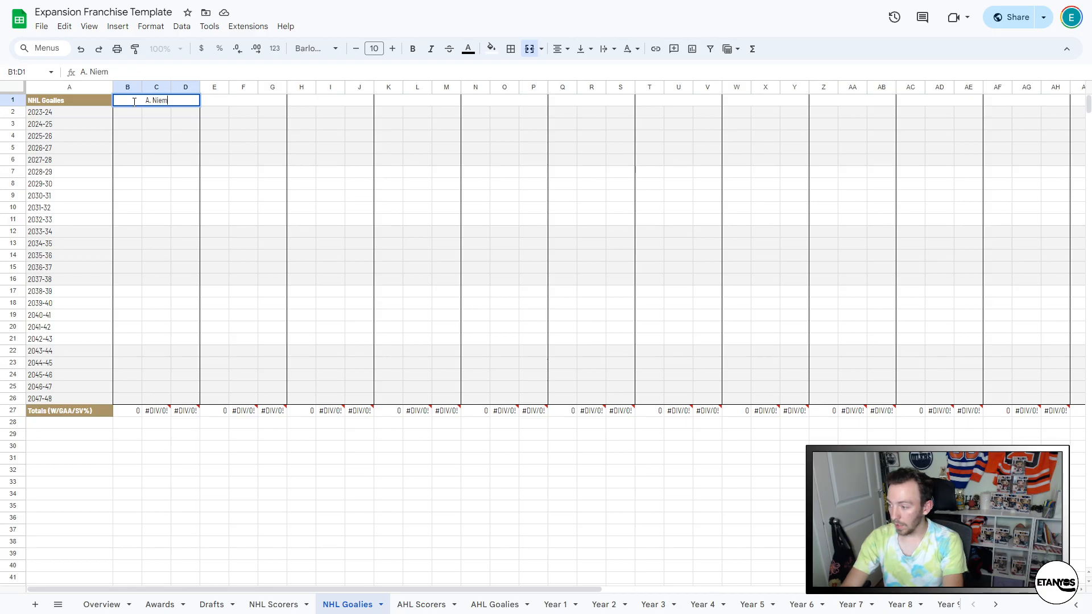
key(Return)
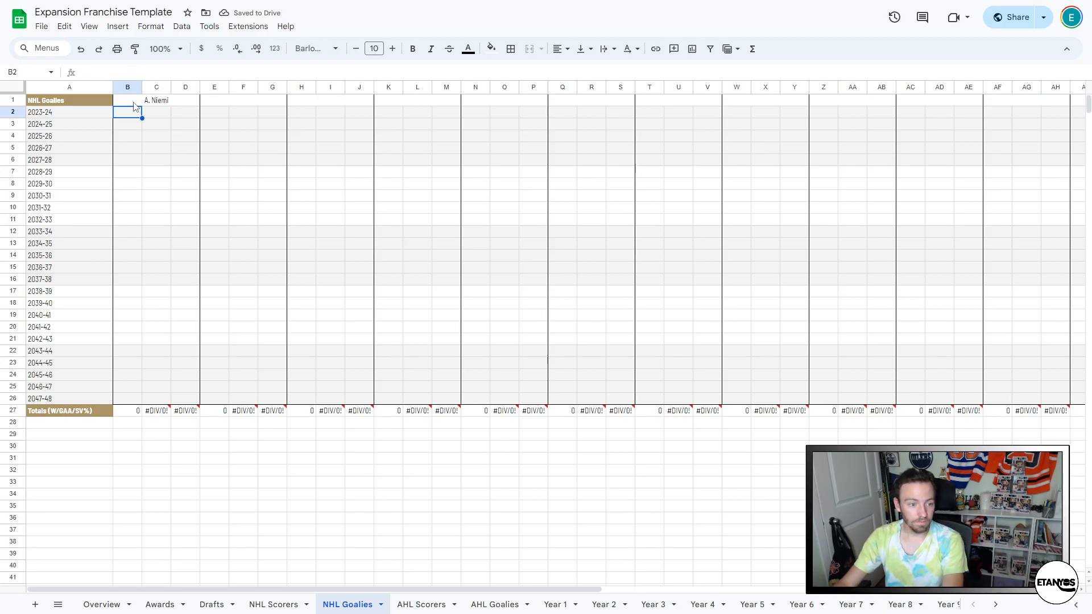
text(38)
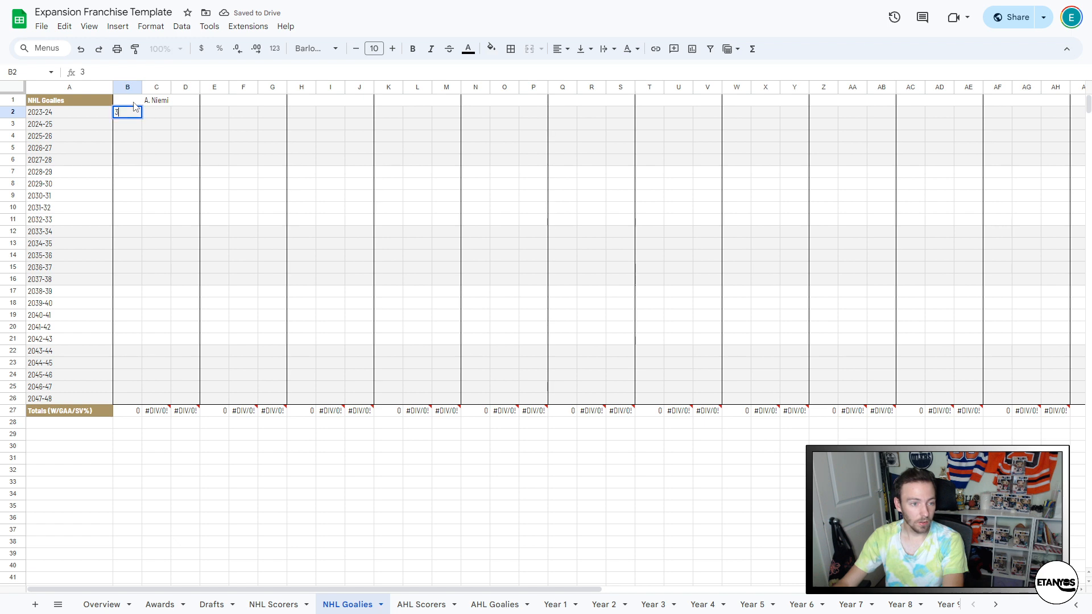
key(Tab)
text(2.89)
key(Tab)
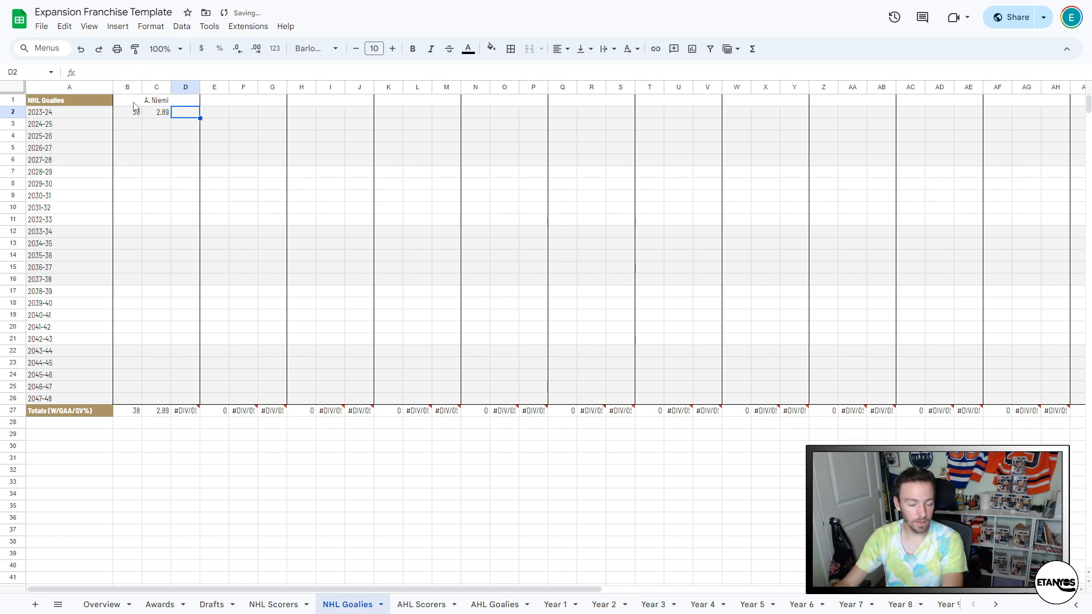
text(.92)
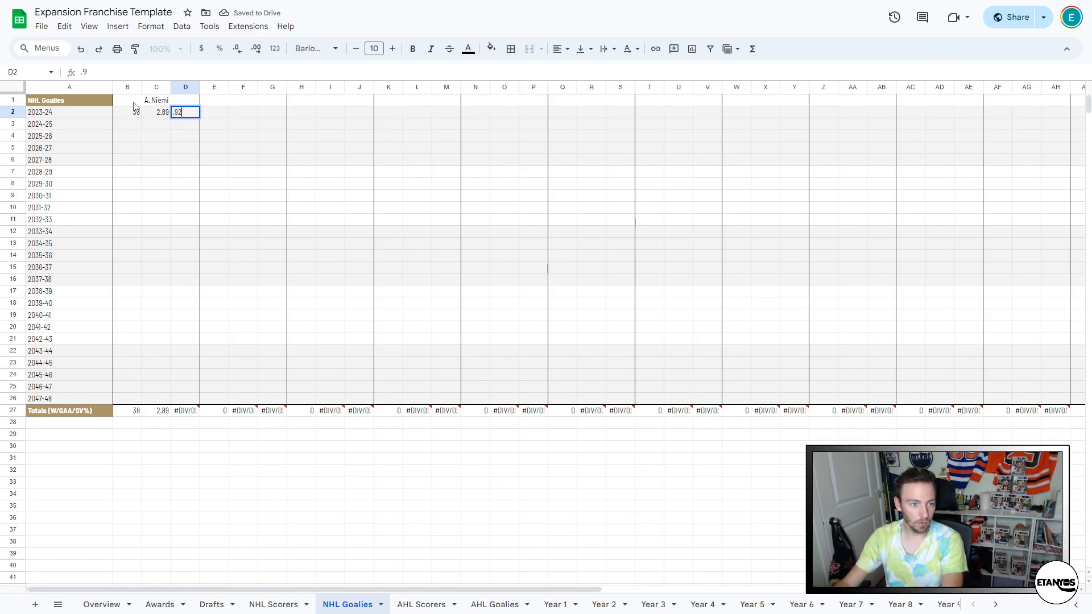
text(0)
key(Return)
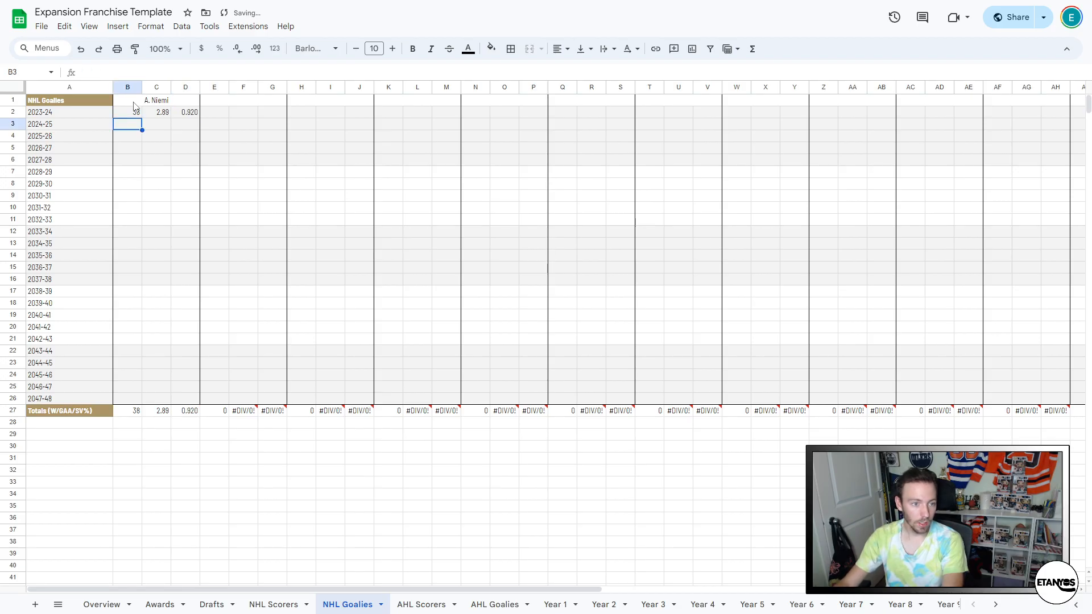
- Enter the first goalie's 2024-25 values in row 3 as 22, 3.25 and .89
text(22)
key(Tab)
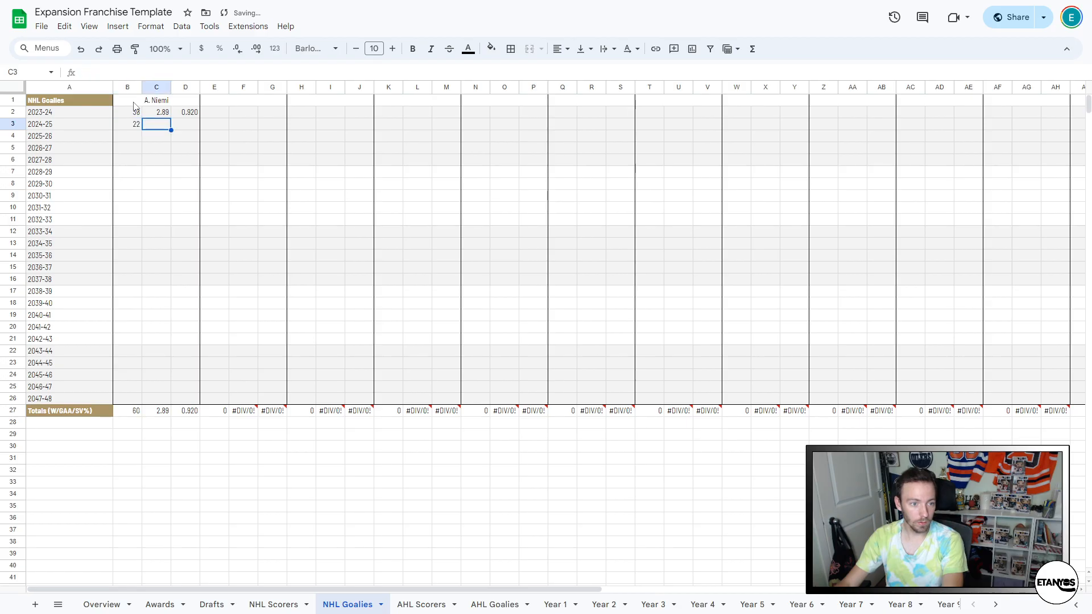
text(3.25)
key(Tab)
text(.89)
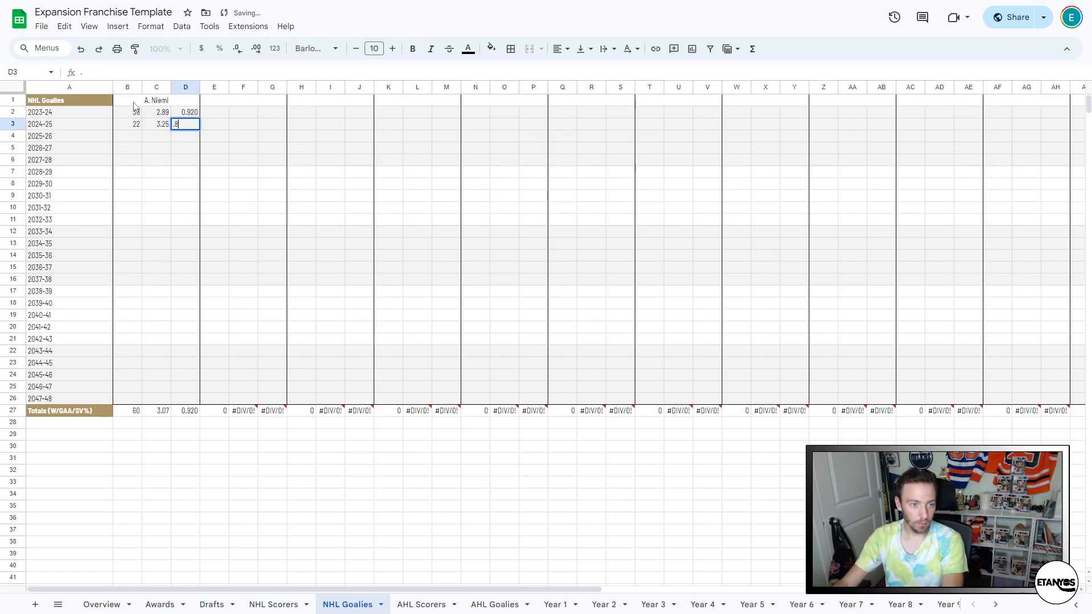
key(Return)
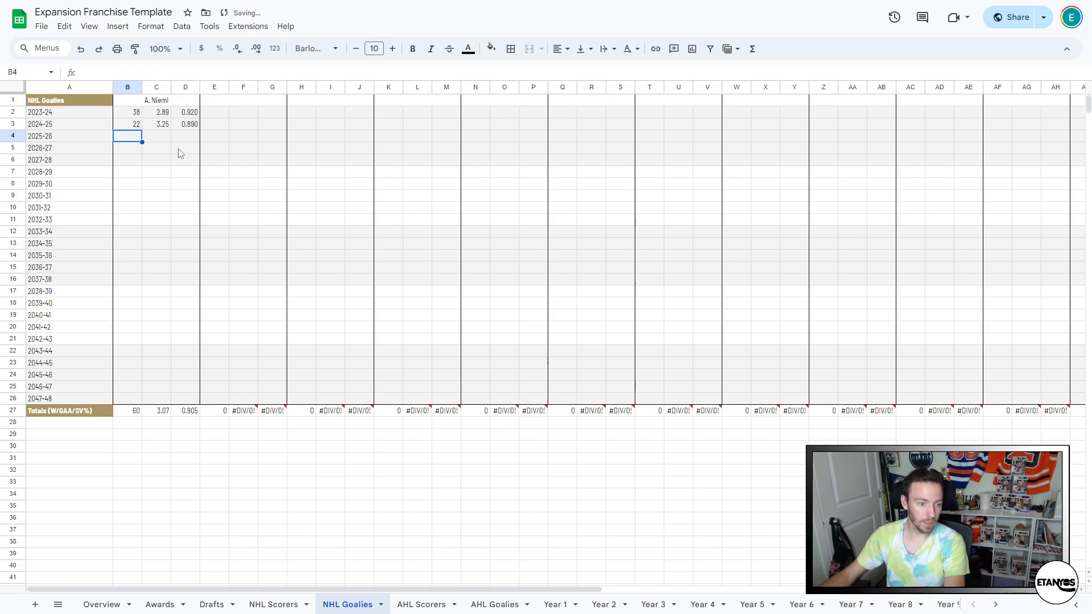
- Inspect the first goalie's GAA and save percentage formulas in the Totals row
click(184, 411)
key(Left)
key(Right)
key(Left)
key(Right)
key(Left)
key(Left)
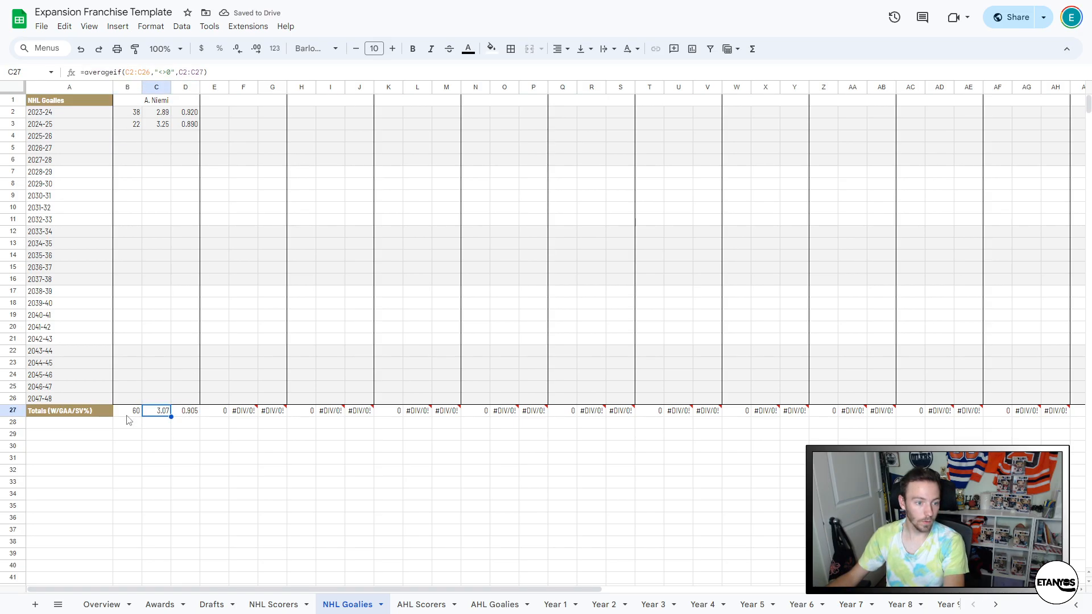
- Clear the sample goalie's two seasons of statistics and the name in B1 on the NHL Goalies sheet
drag(135, 114, 197, 128)
key(Delete)
click(232, 102)
click(320, 106)
click(403, 106)
click(501, 109)
click(165, 106)
key(Delete)
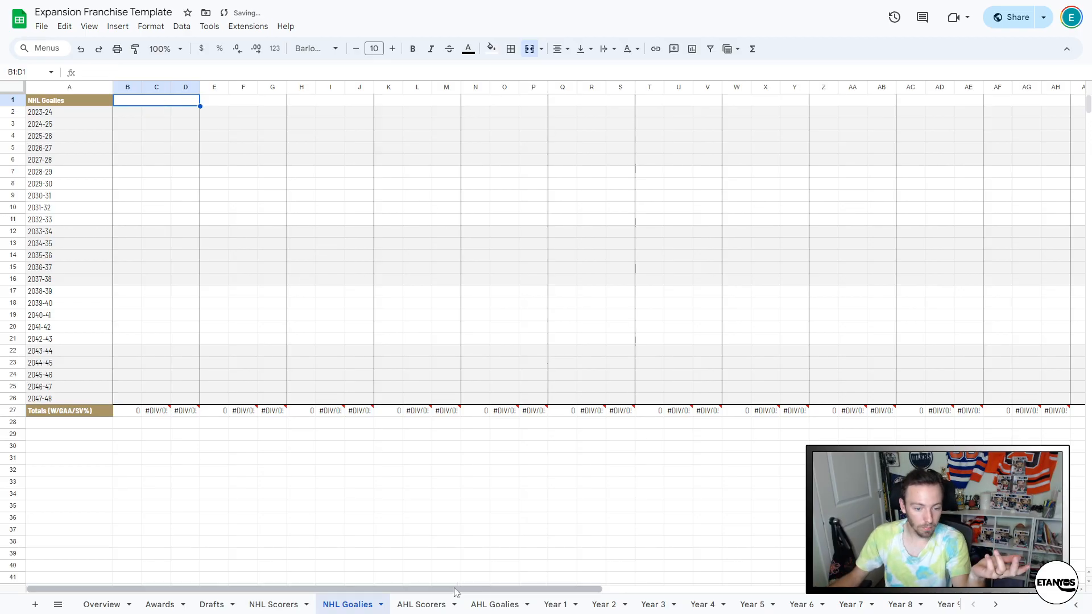
- View the AHL Scorers and AHL Goalies sheets and open the Year 1 sheet
click(420, 605)
click(484, 608)
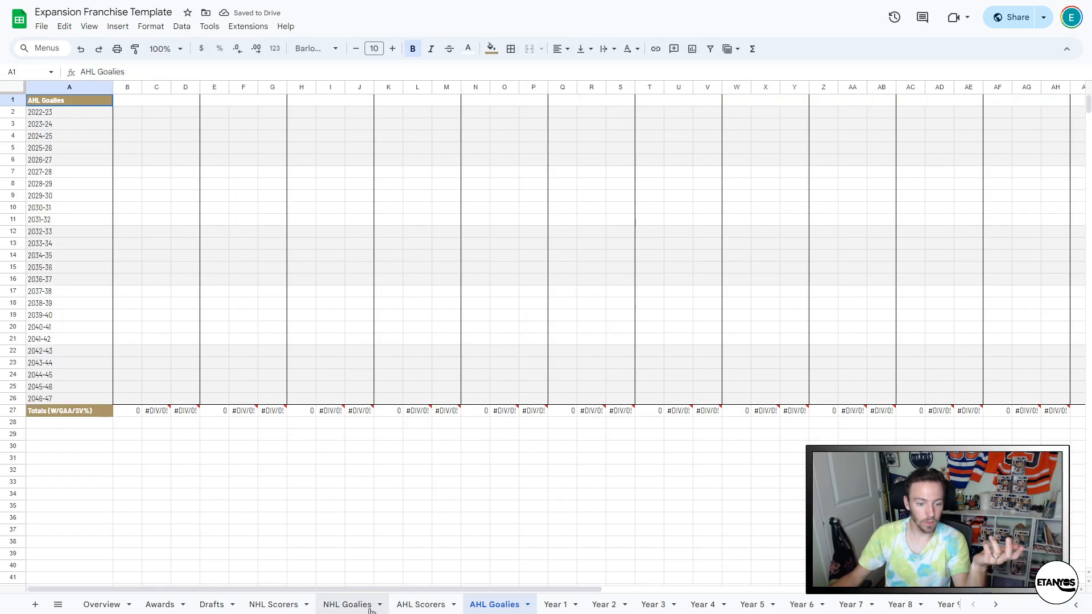
scroll(540, 605, right, 1)
click(514, 607)
scroll(543, 563, up, 3)
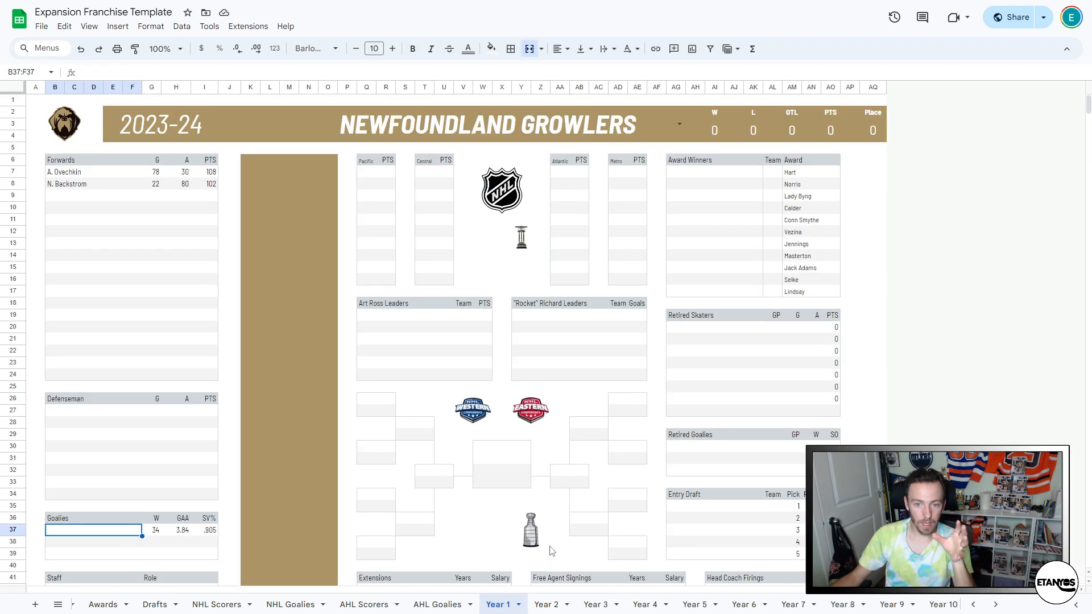
- Enter edm as the first Pacific division team in Q7 and replace it with uppercase EDM
click(368, 172)
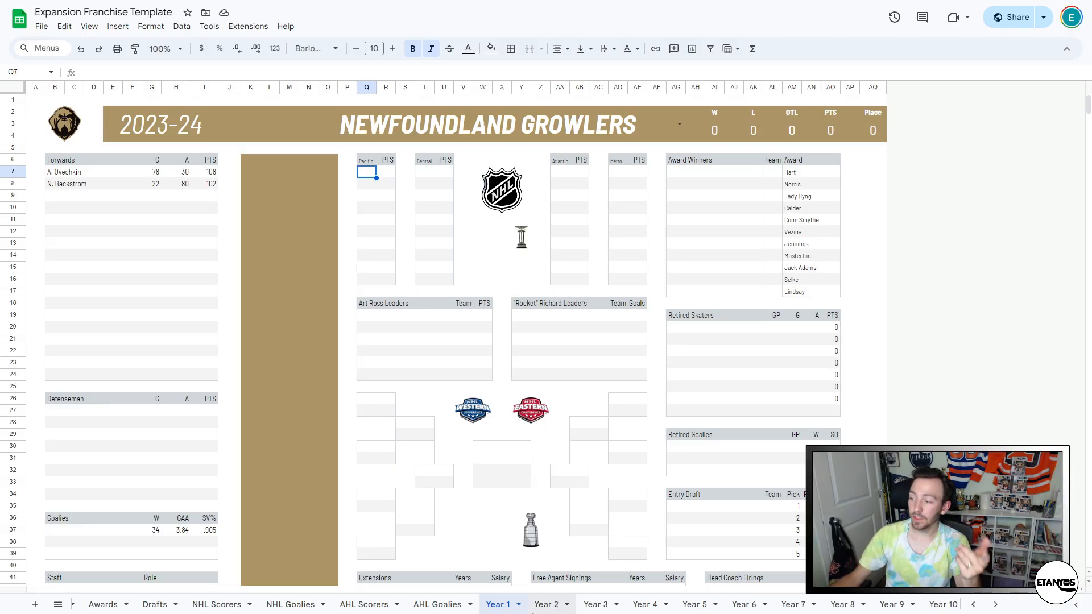
double_click(366, 173)
text(edm)
key(Return)
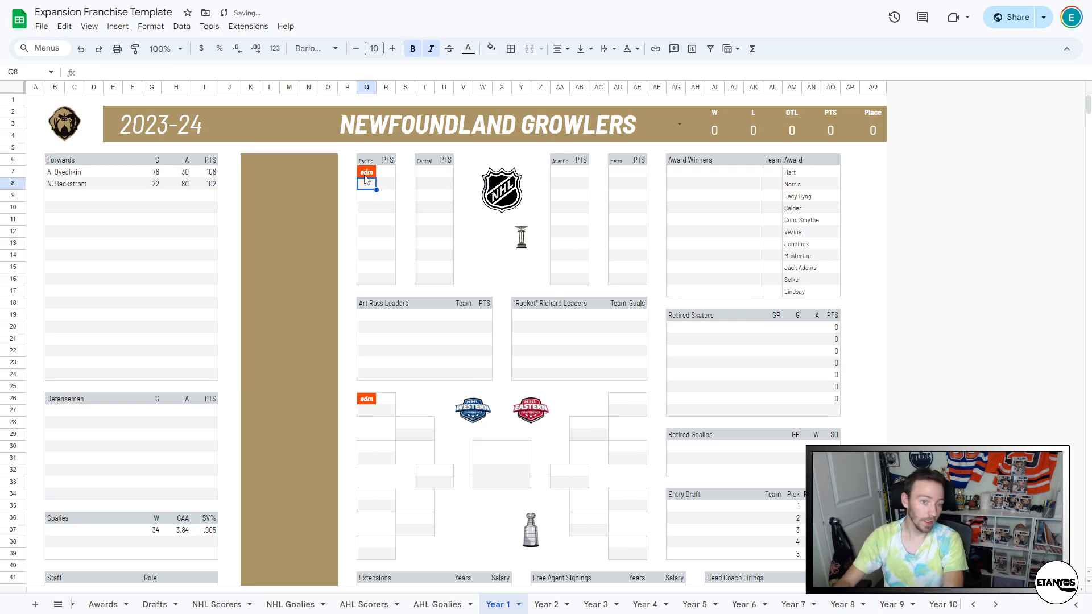
click(366, 176)
text(EDM)
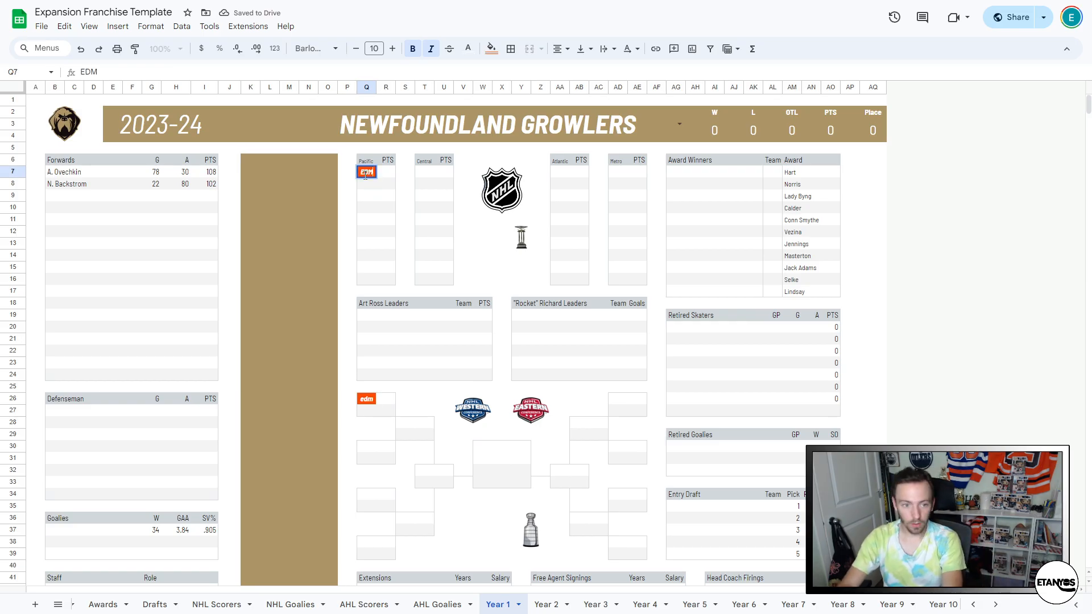
key(Return)
- Enter VAN in Q8 and try LAK in Q9 of the Pacific standings before replacing it with LA
text(VAN)
key(Return)
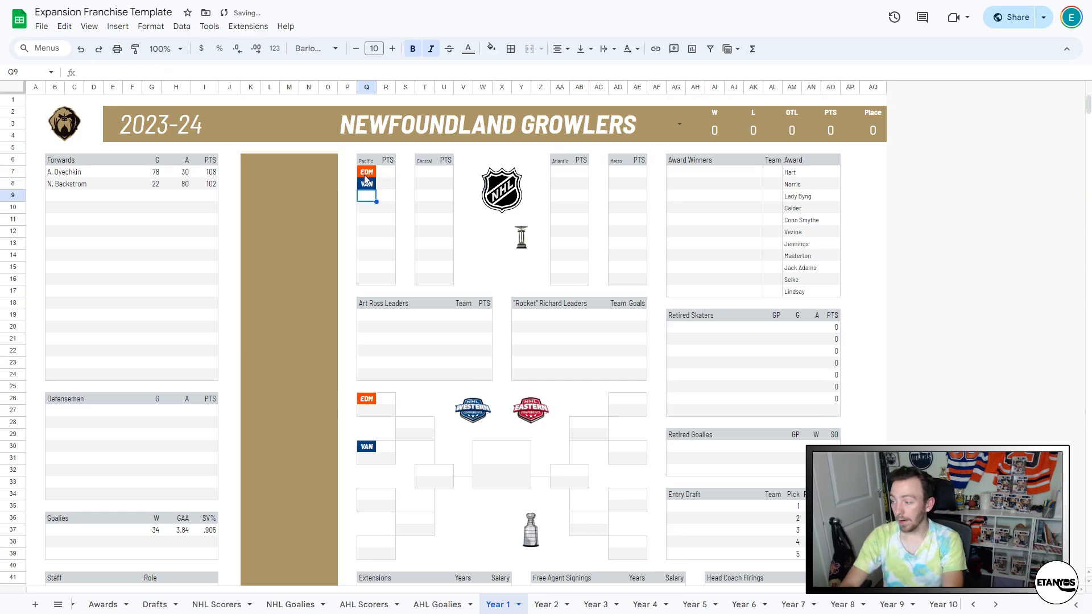
text(LAK)
key(Return)
key(Up)
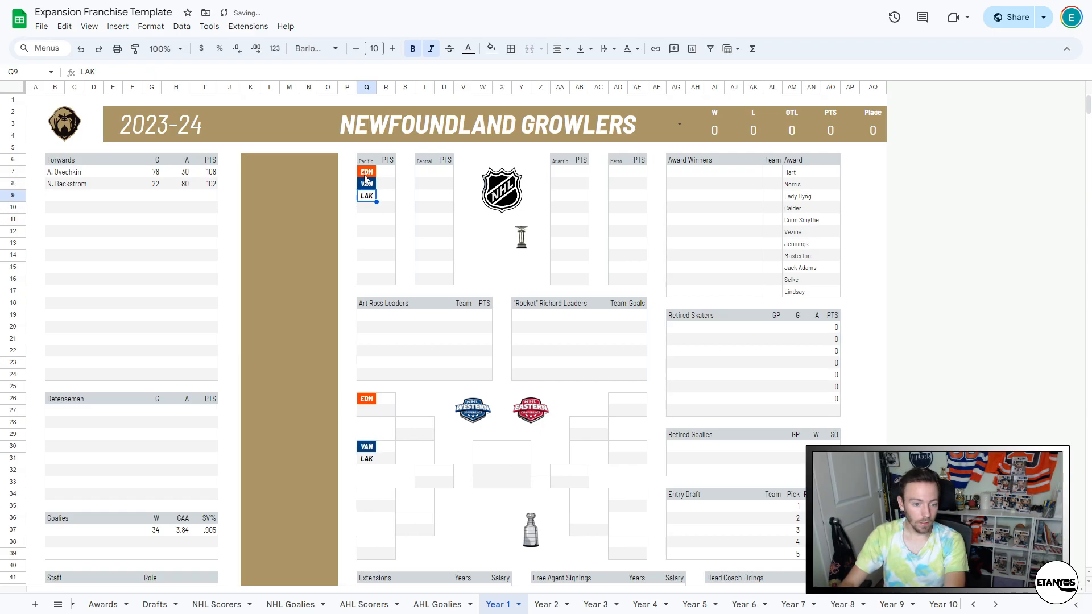
text(LA)
key(Return)
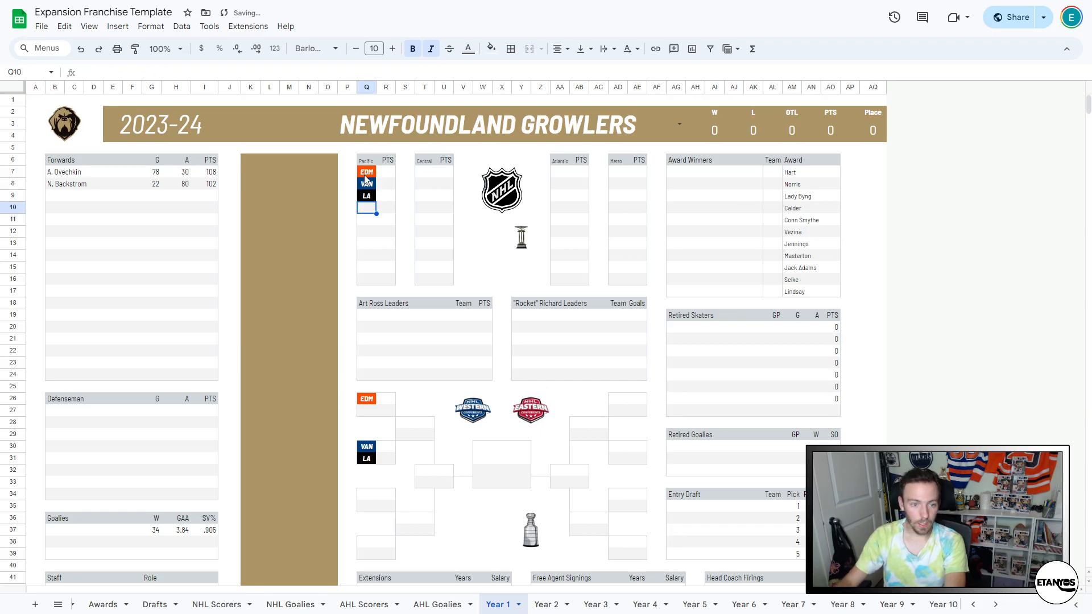
- Check the Los Angeles Kings abbreviation on the Lookup sheet and return to the Year 1 sheet
scroll(529, 604, down, 10)
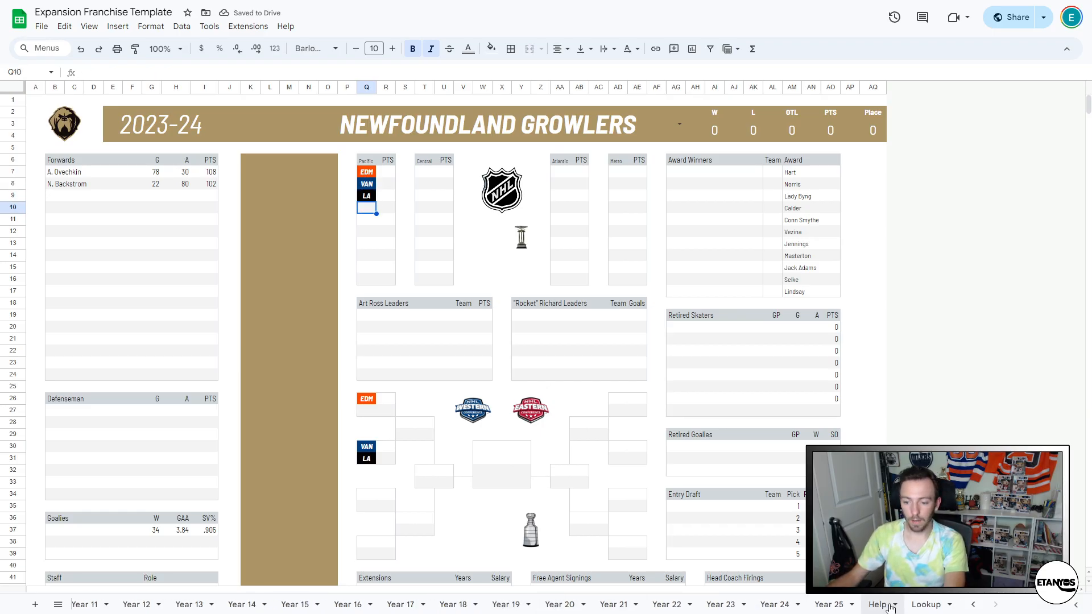
click(928, 605)
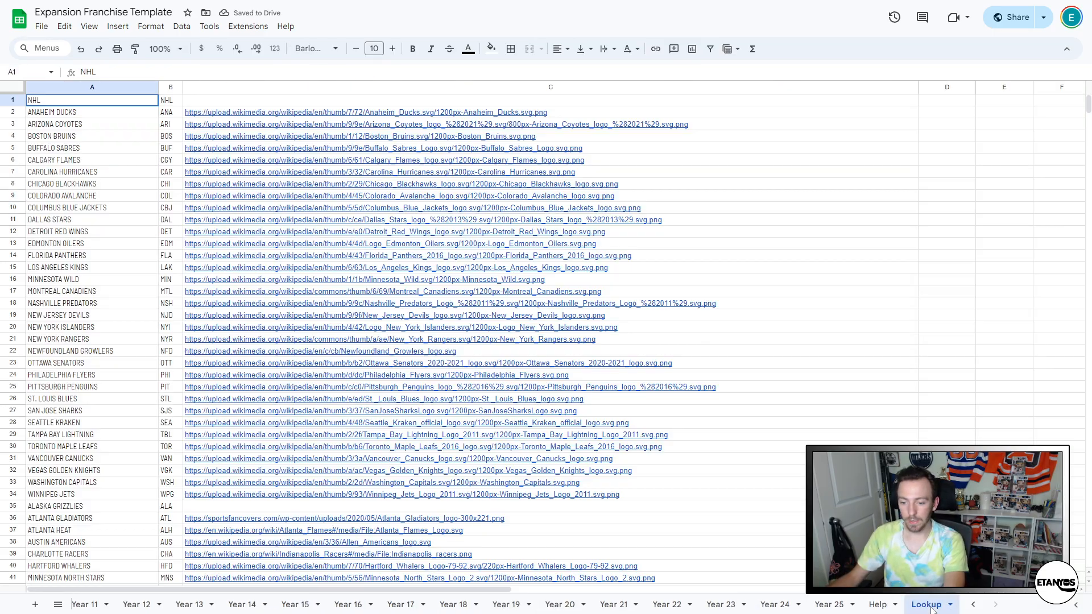
click(173, 268)
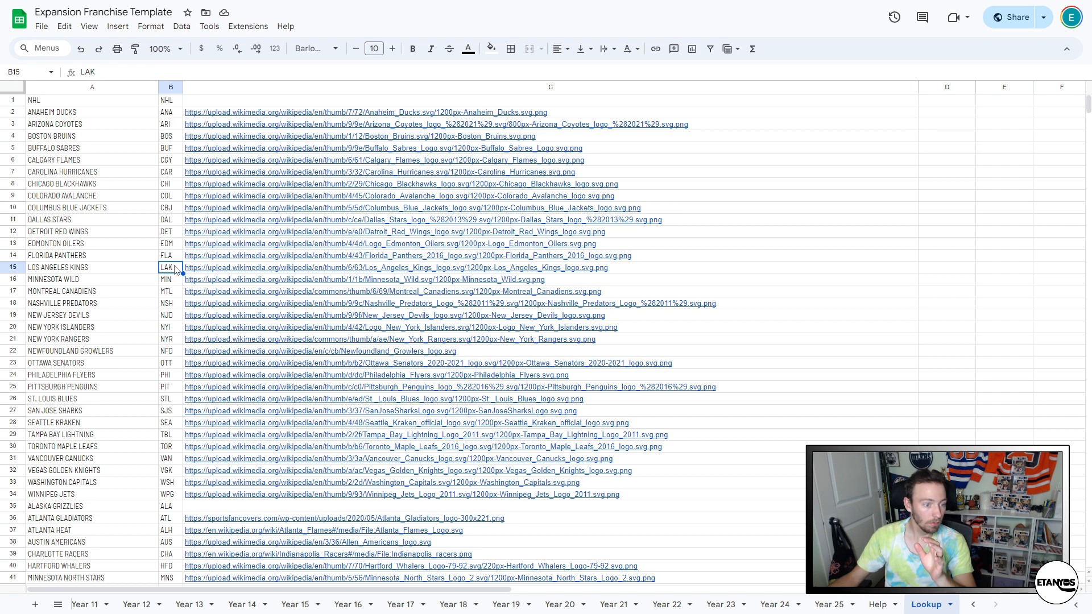
scroll(114, 604, up, 10)
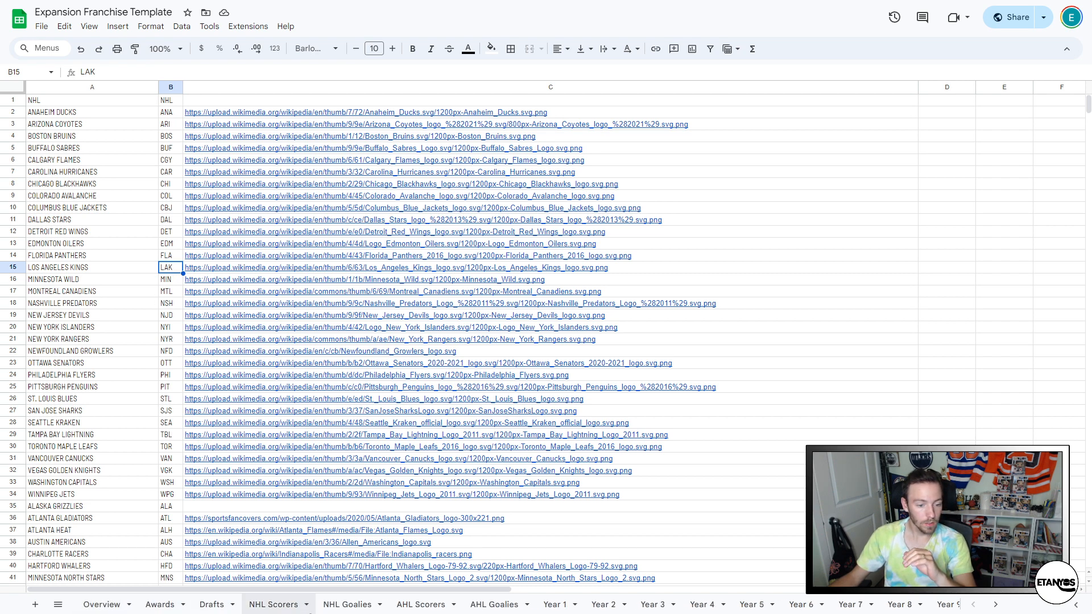
click(553, 606)
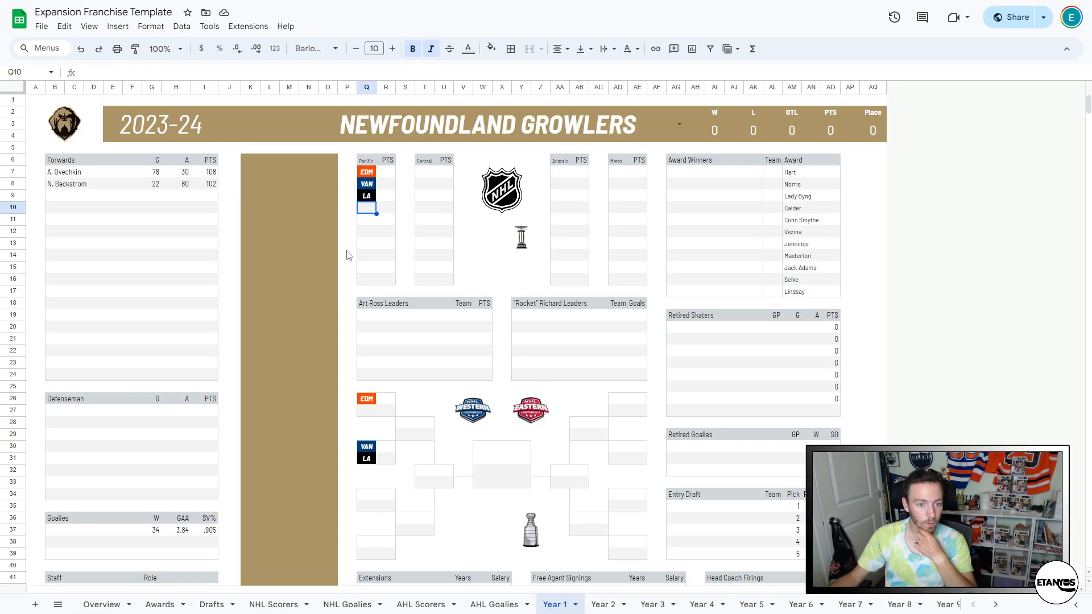
- Open the conditional formatting rules for bracket cell Q27 and display the ANA team rule
click(151, 26)
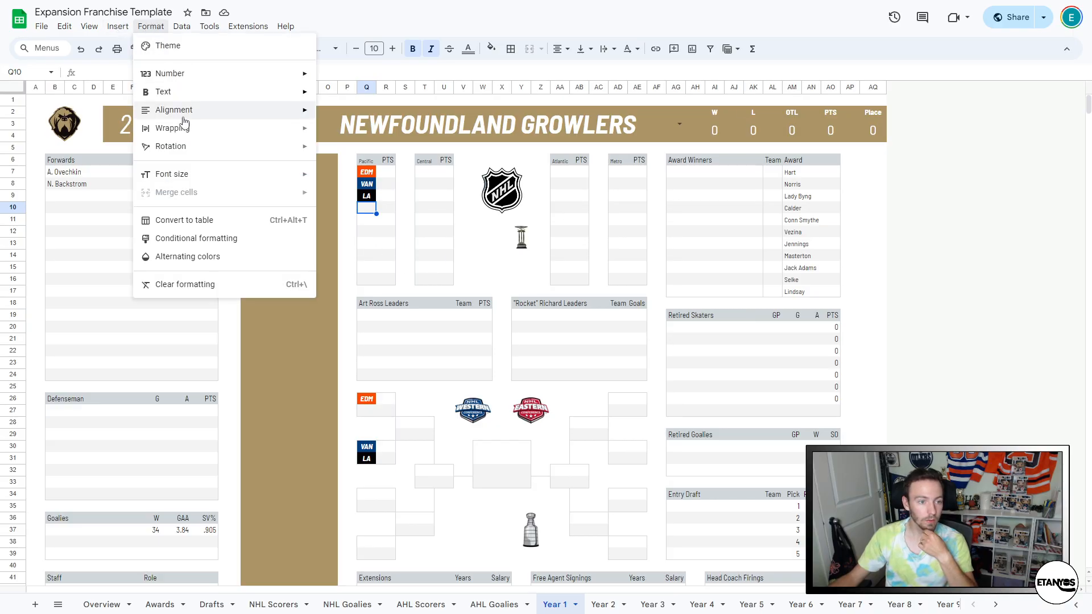
click(416, 291)
drag(367, 172, 370, 272)
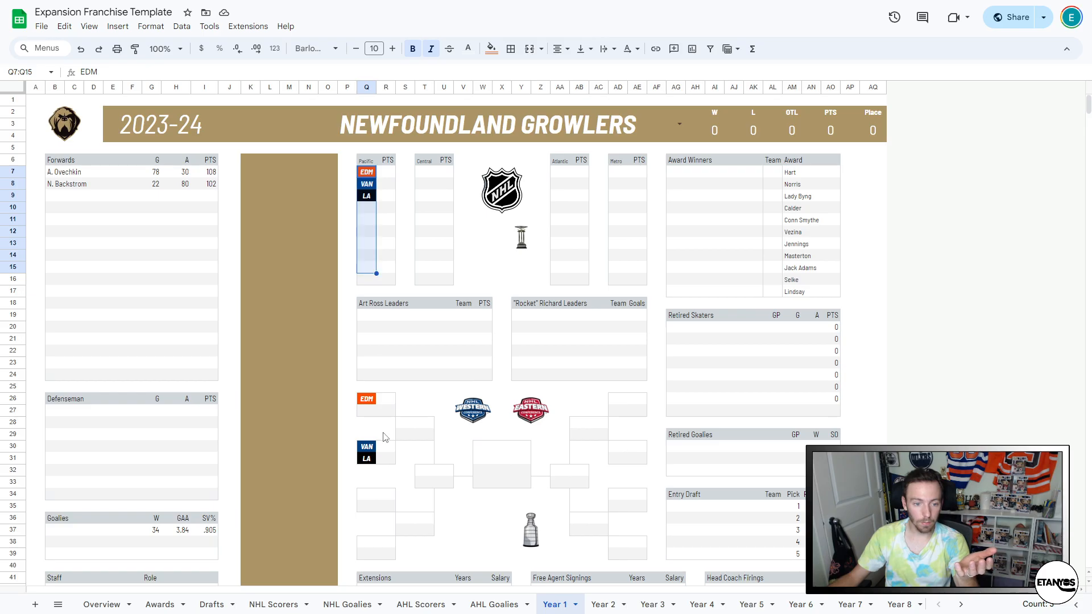
click(374, 402)
click(371, 412)
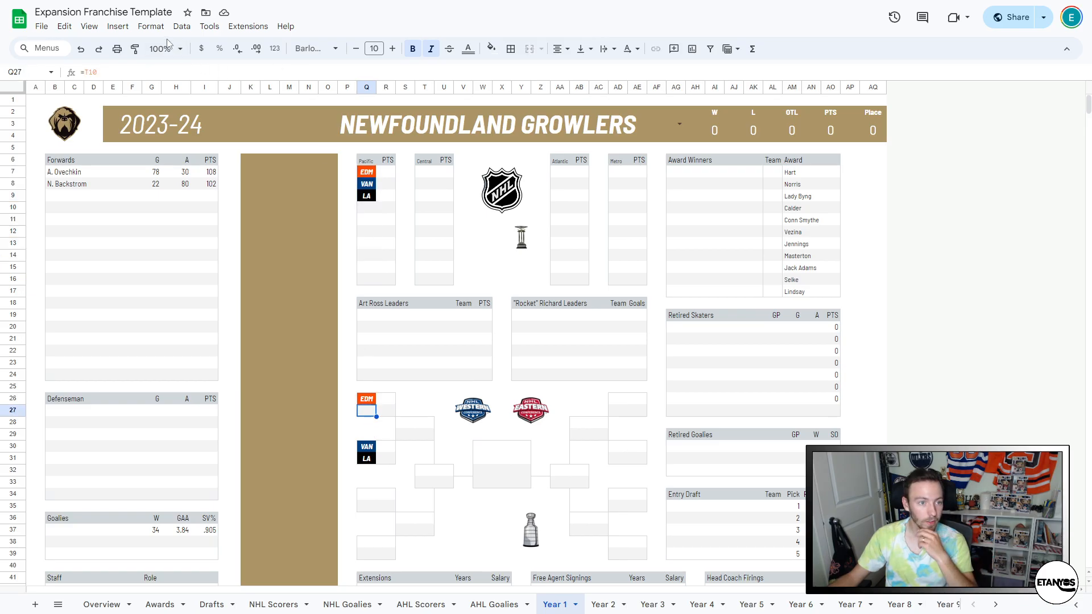
click(151, 26)
click(217, 238)
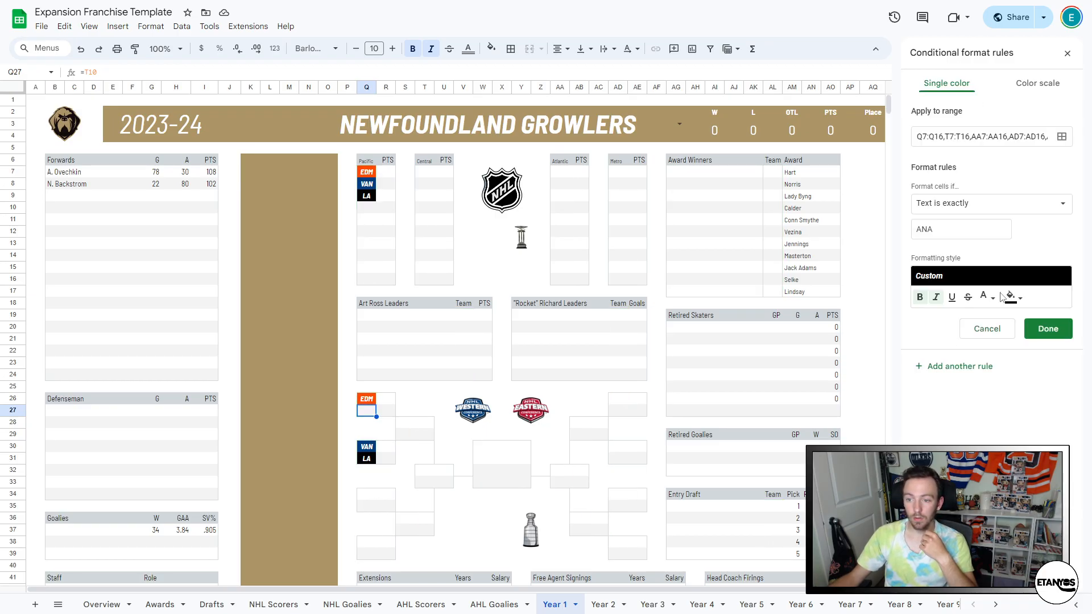
- Leave the ANA rule unedited and review the team abbreviations in the Year 1 conditional format rules
click(988, 332)
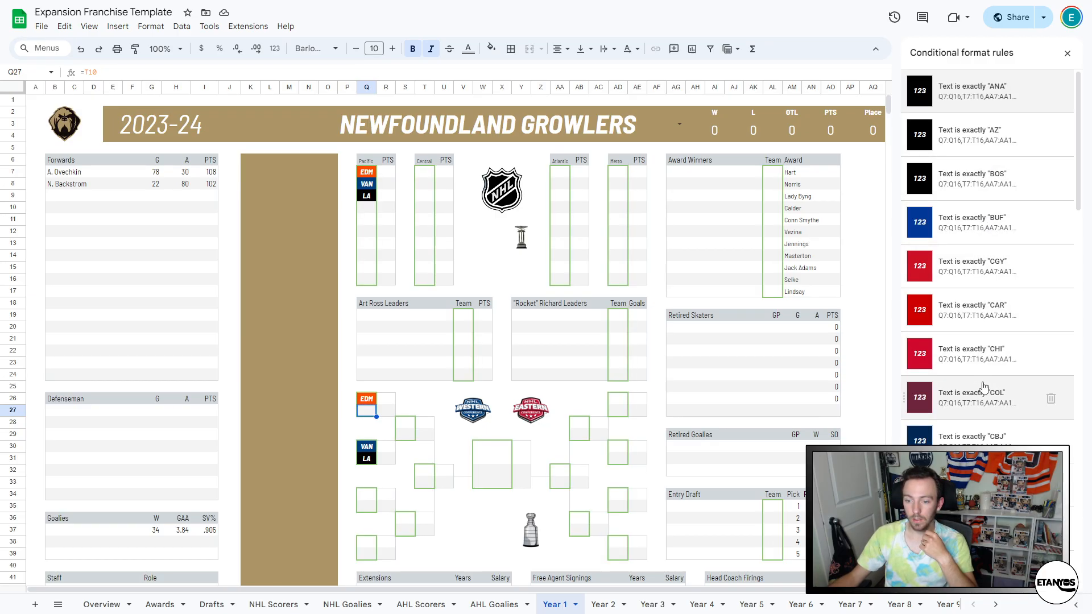
scroll(984, 386, down, 5)
scroll(984, 387, down, 3)
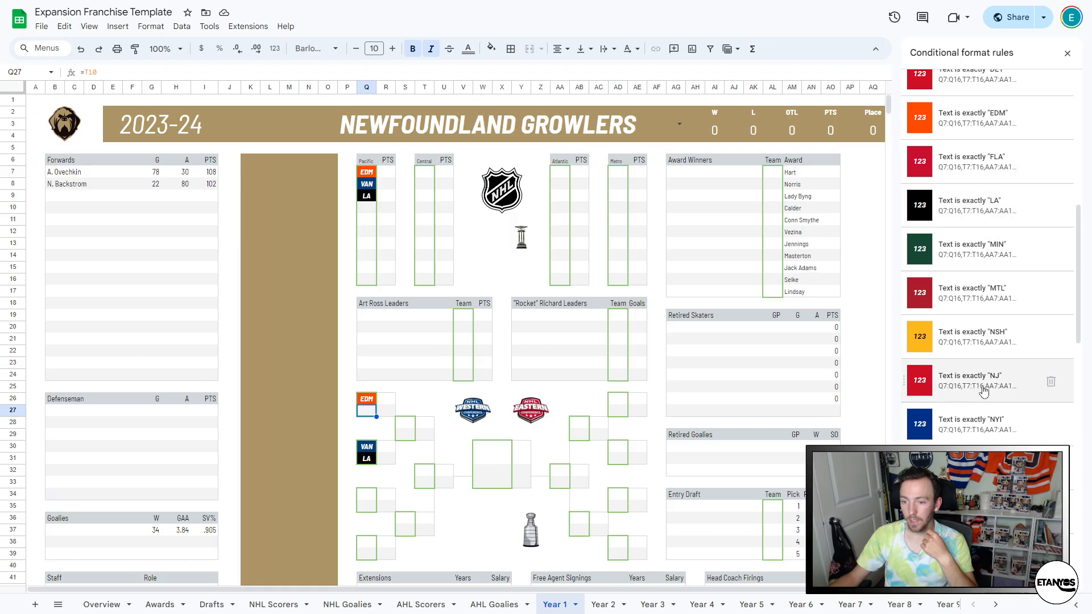
scroll(990, 384, down, 7)
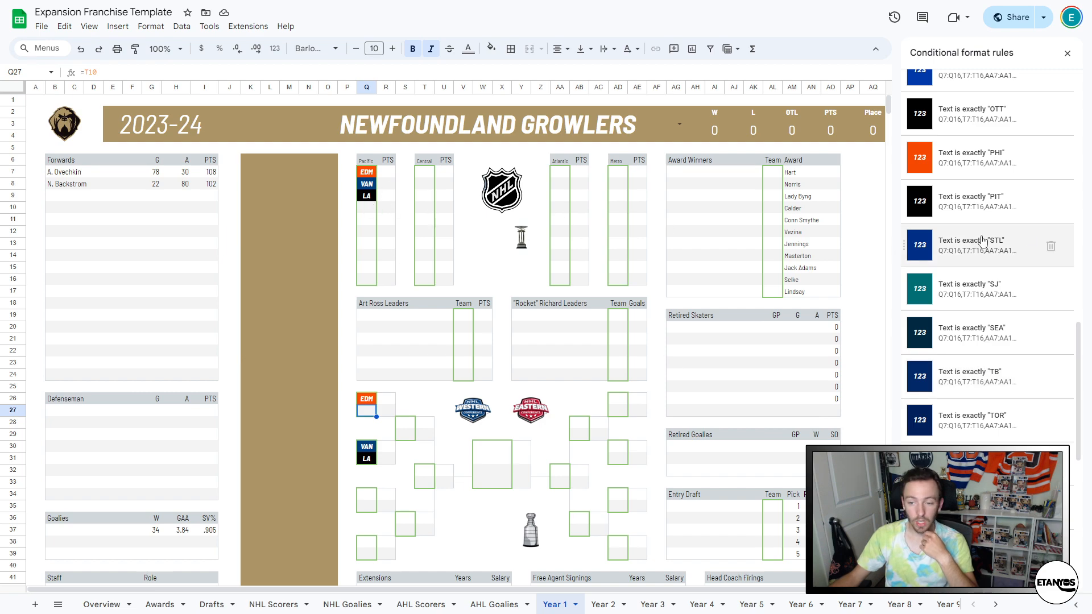
- Inspect the "Cell is not empty" conditional format rule on cell A1 of the Year 3 sheet and delete it
click(603, 605)
click(652, 605)
click(554, 605)
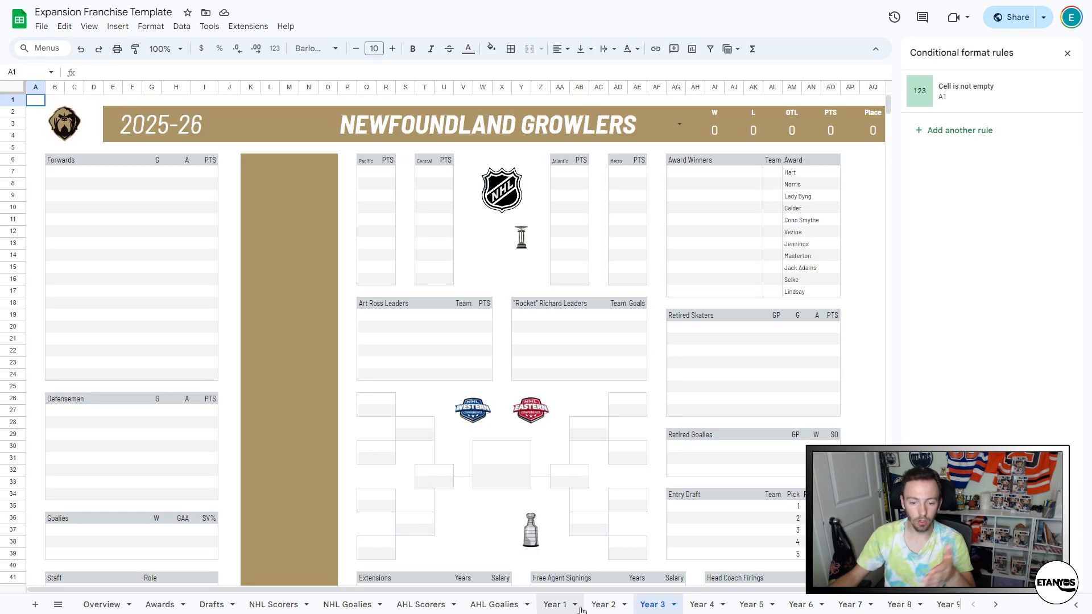
click(653, 606)
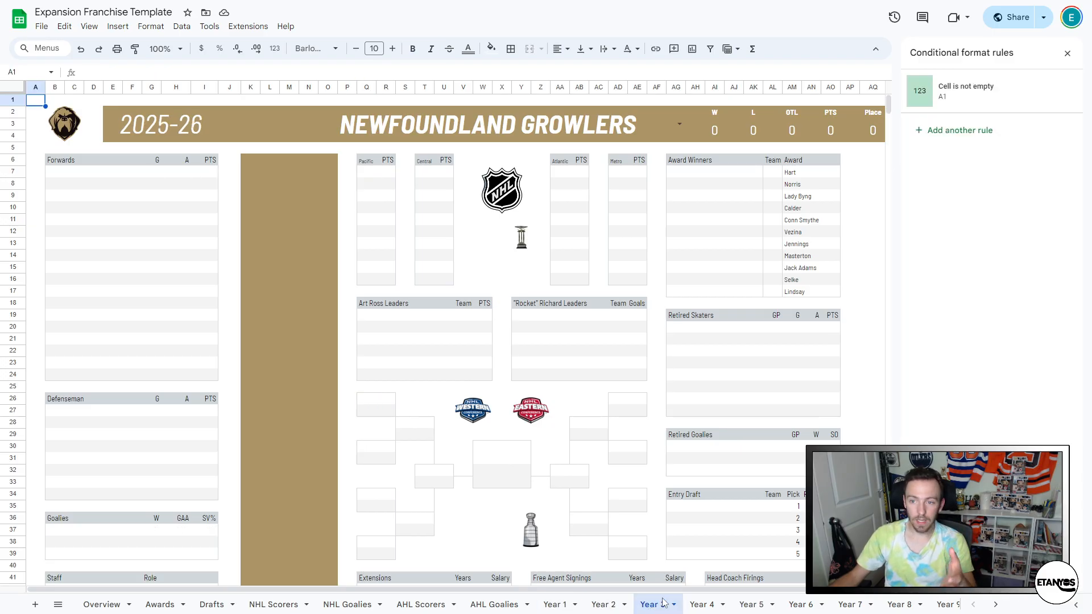
click(959, 98)
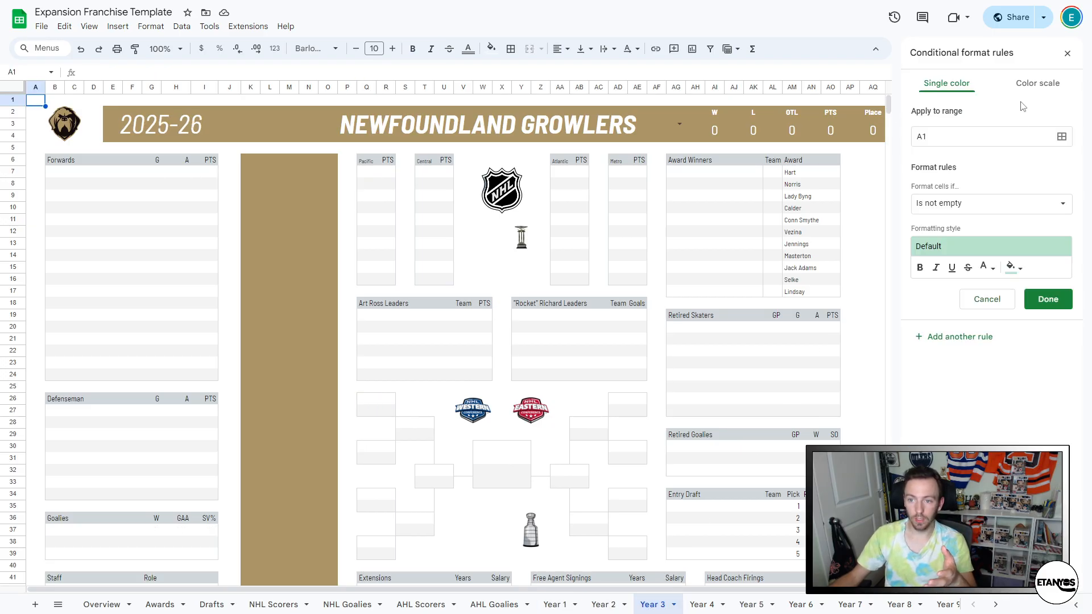
click(986, 299)
click(1067, 91)
- Delete the stray conditional format rule on cell A1 from the Year 2 and Year 4 sheets
click(612, 606)
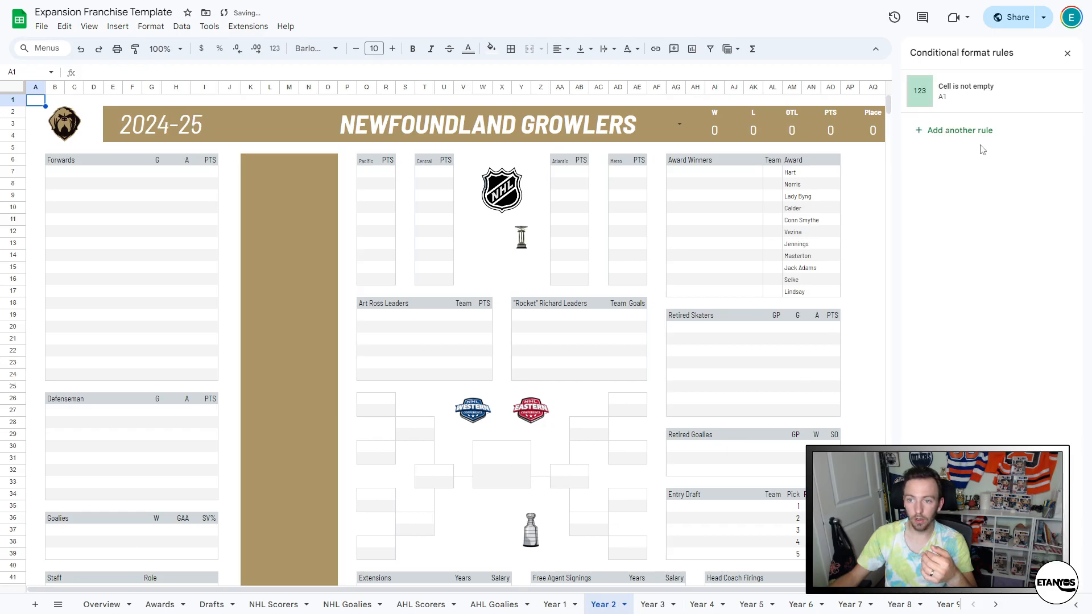
click(1065, 91)
click(701, 605)
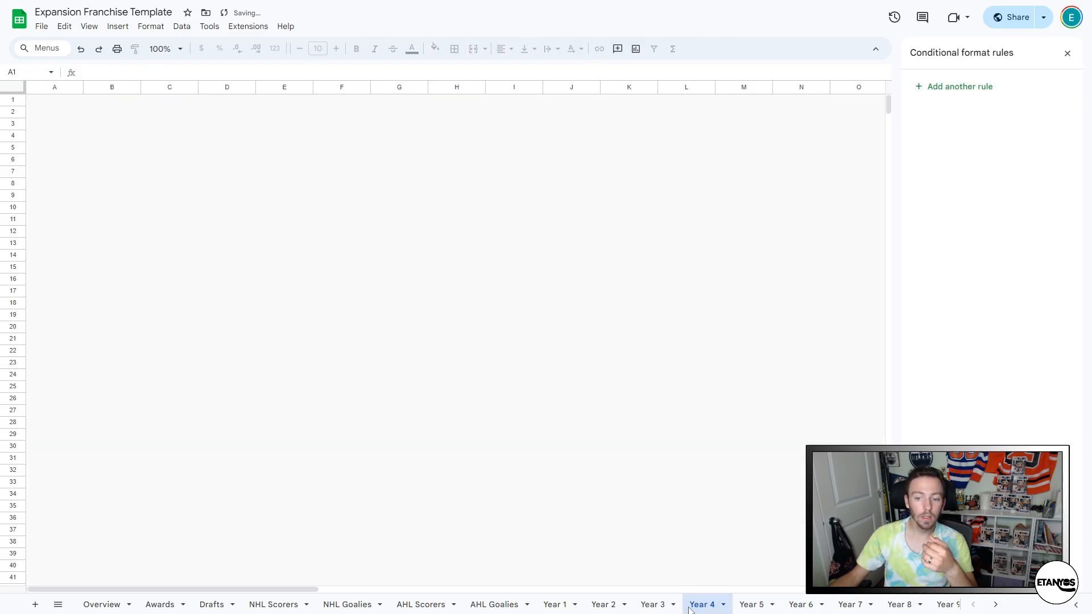
click(1057, 92)
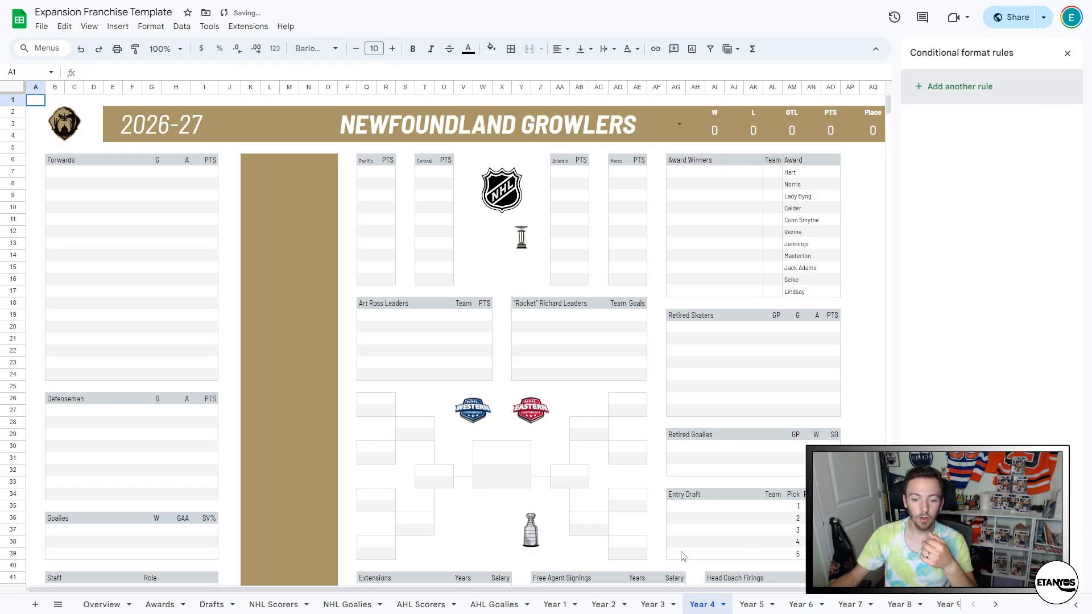
- Remove the stray A1 conditional format rule from the Year 5 and Year 6 sheets, and close the rules back on Year 1
click(751, 605)
click(1059, 95)
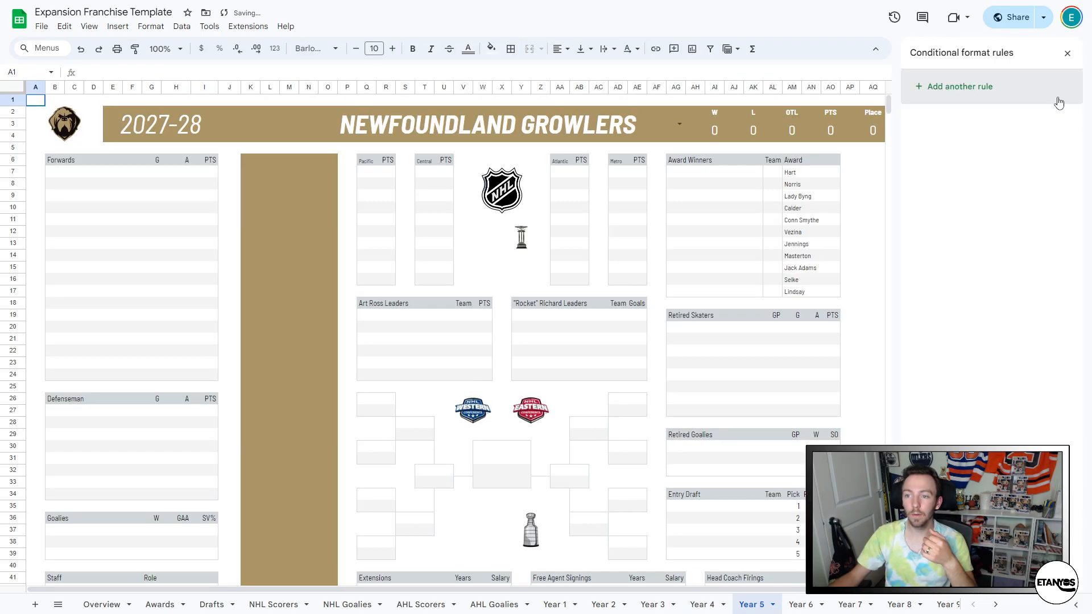
click(802, 605)
click(1053, 93)
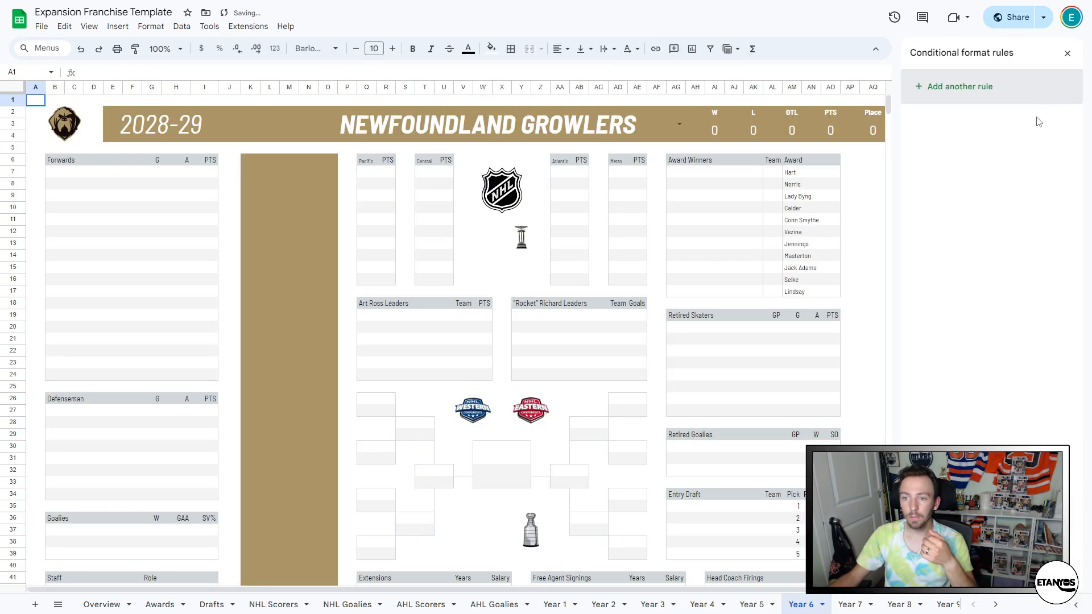
click(566, 606)
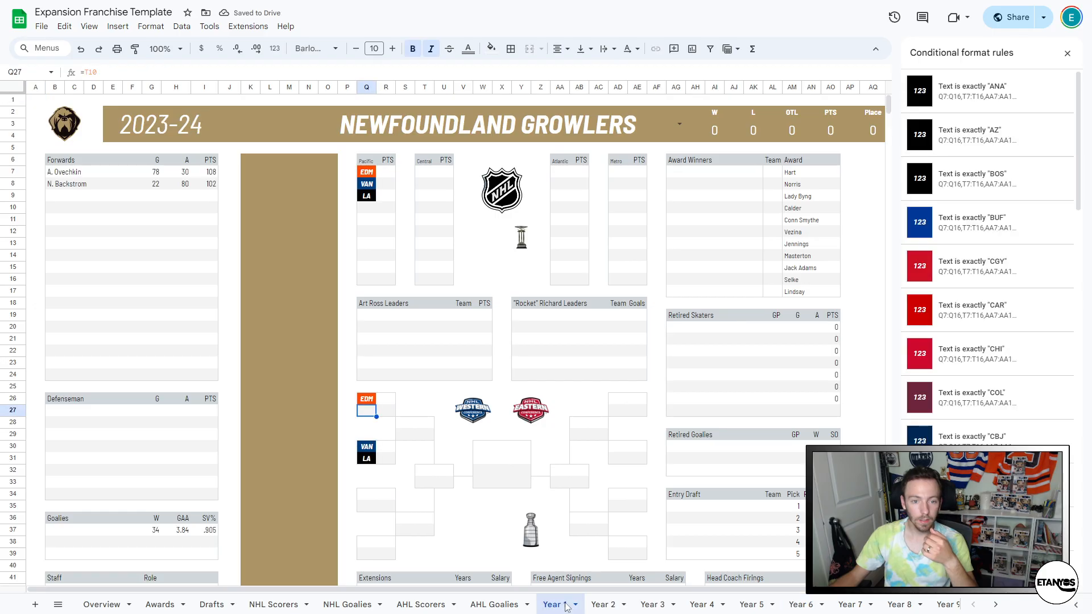
click(1067, 54)
- Enter 109 points for EDM in R7 and 107 points for VAN in R8 of the Pacific standings
click(385, 177)
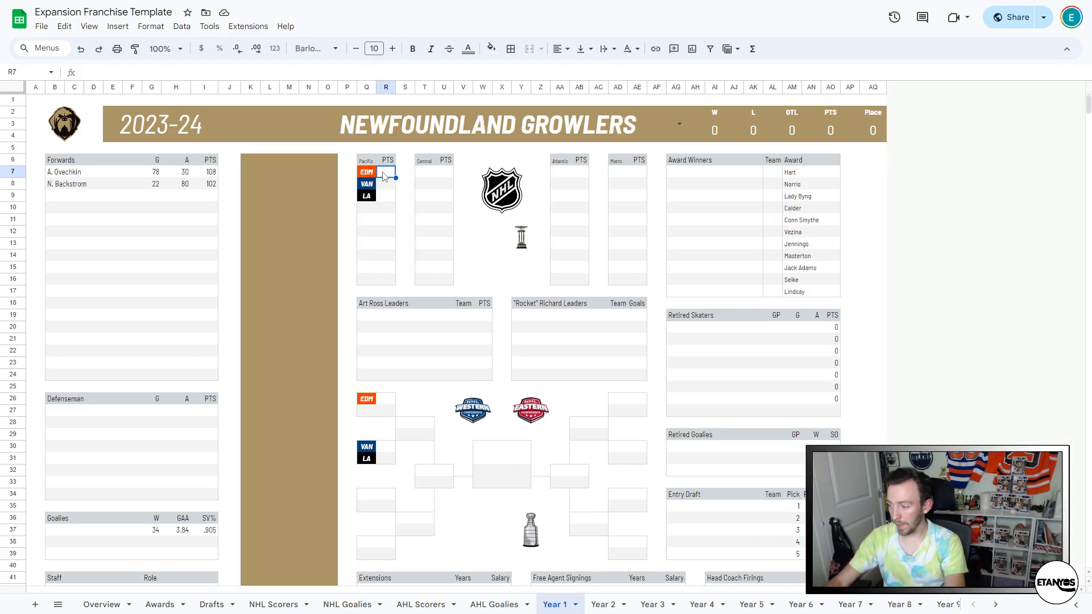
text(109)
key(Return)
text(10)
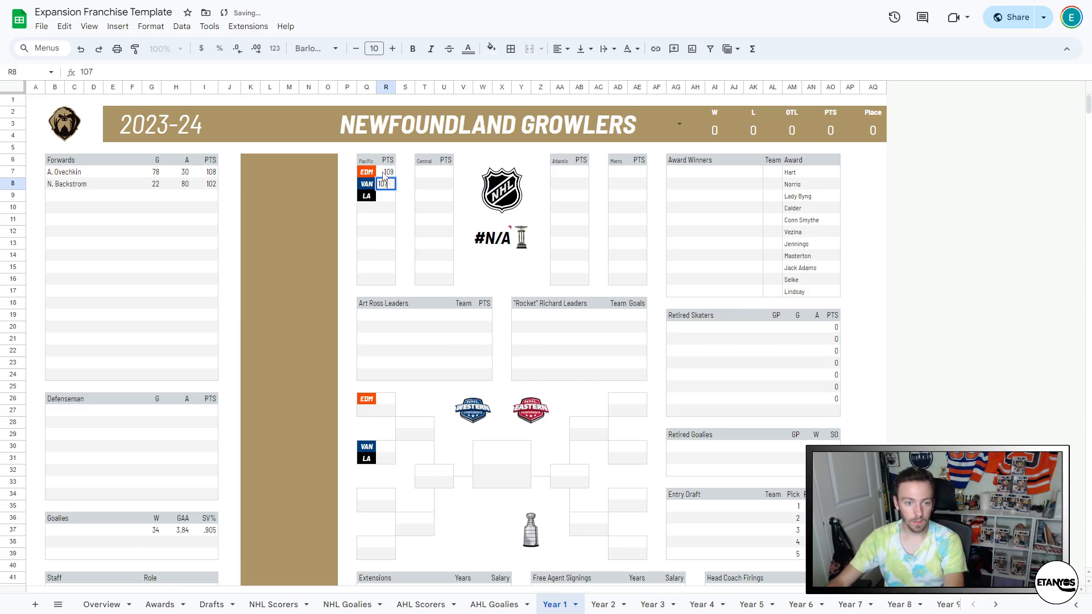
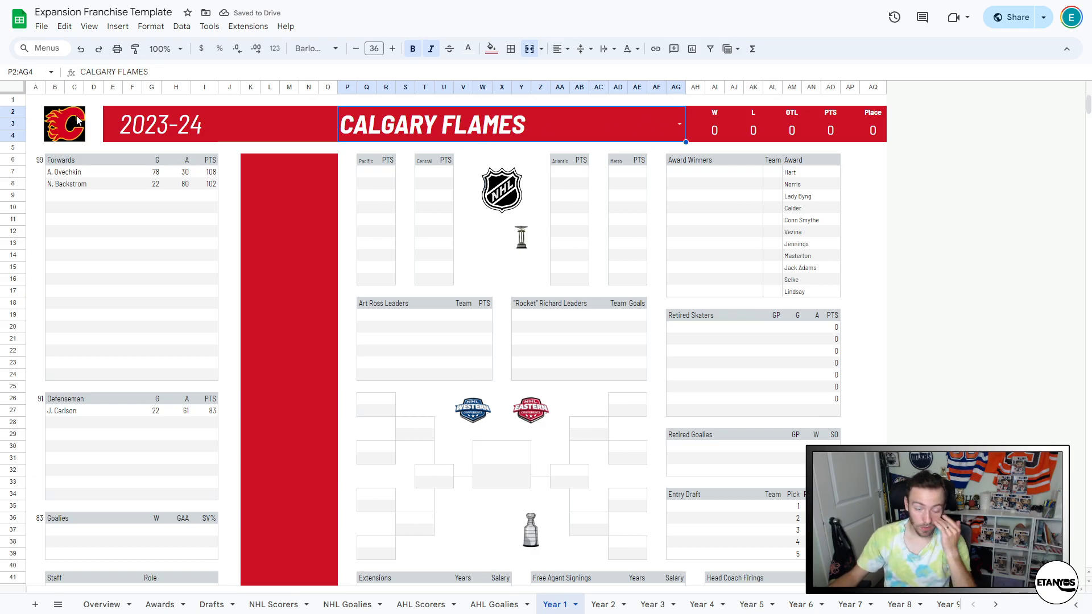
- Try San Jose Sharks and Washington Capitals as the Year 1 header team and check the logo cell A2
click(679, 125)
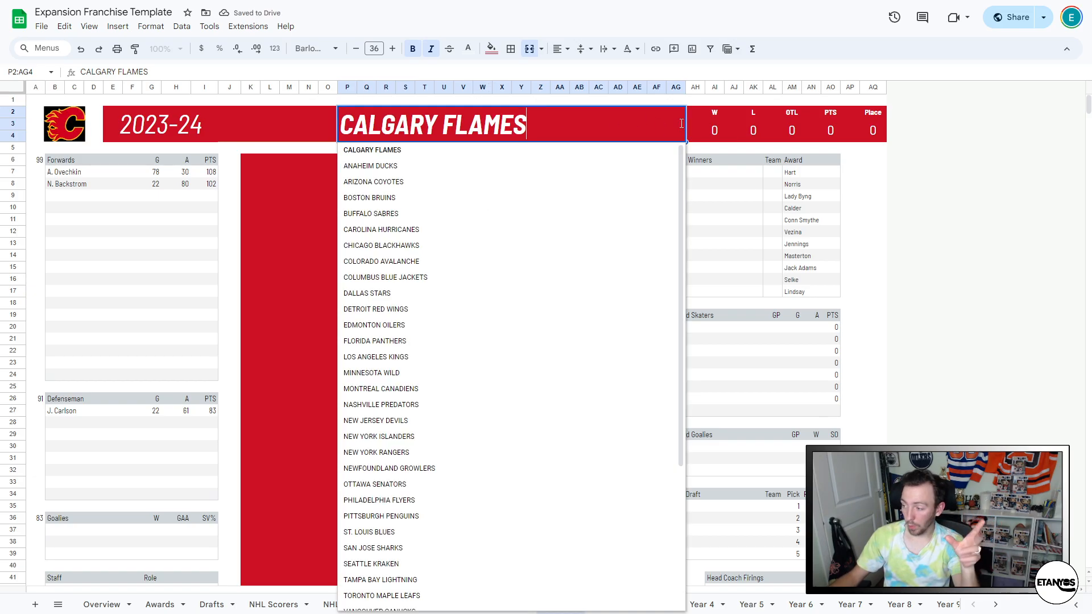
scroll(418, 412, down, 2)
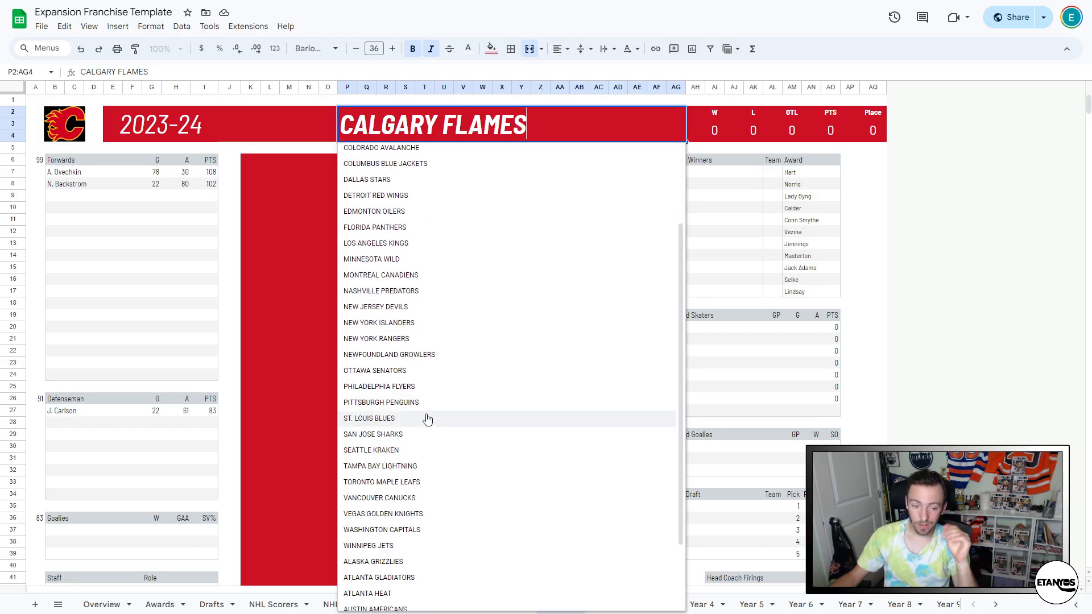
click(392, 435)
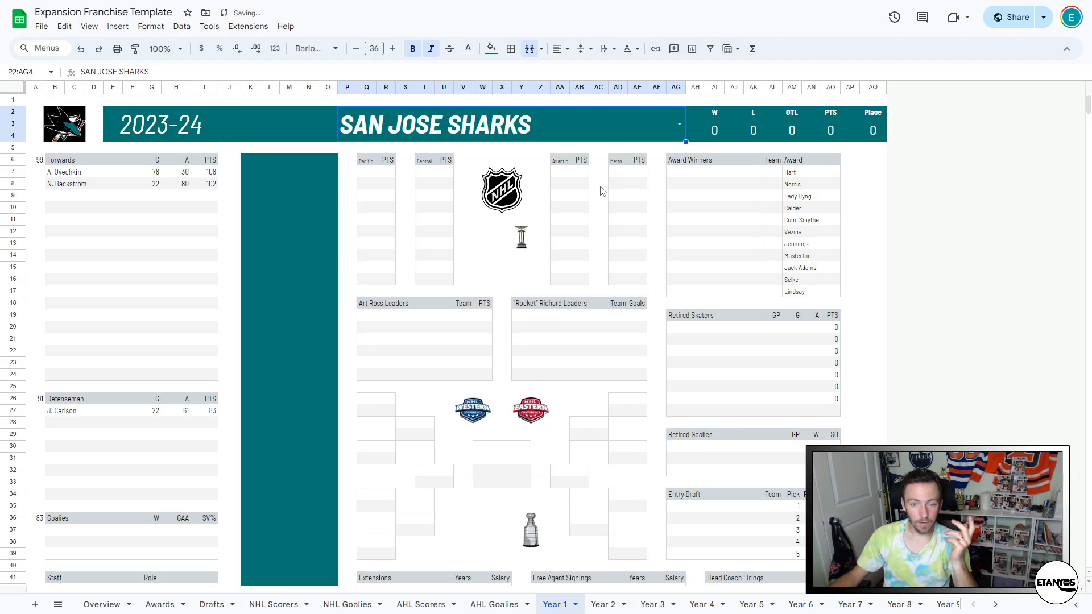
click(679, 125)
scroll(432, 387, down, 3)
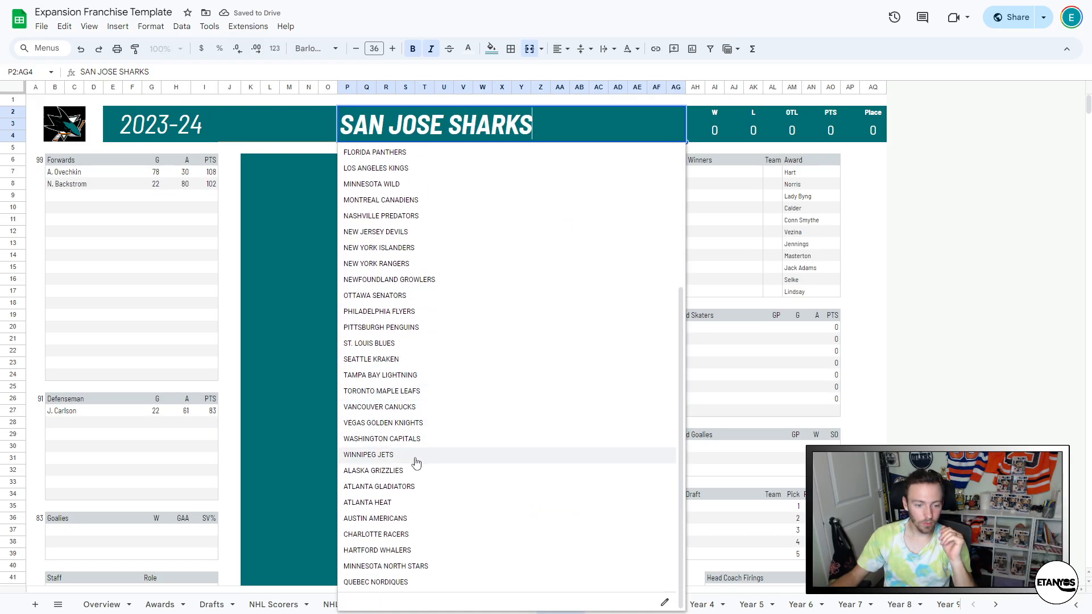
click(372, 441)
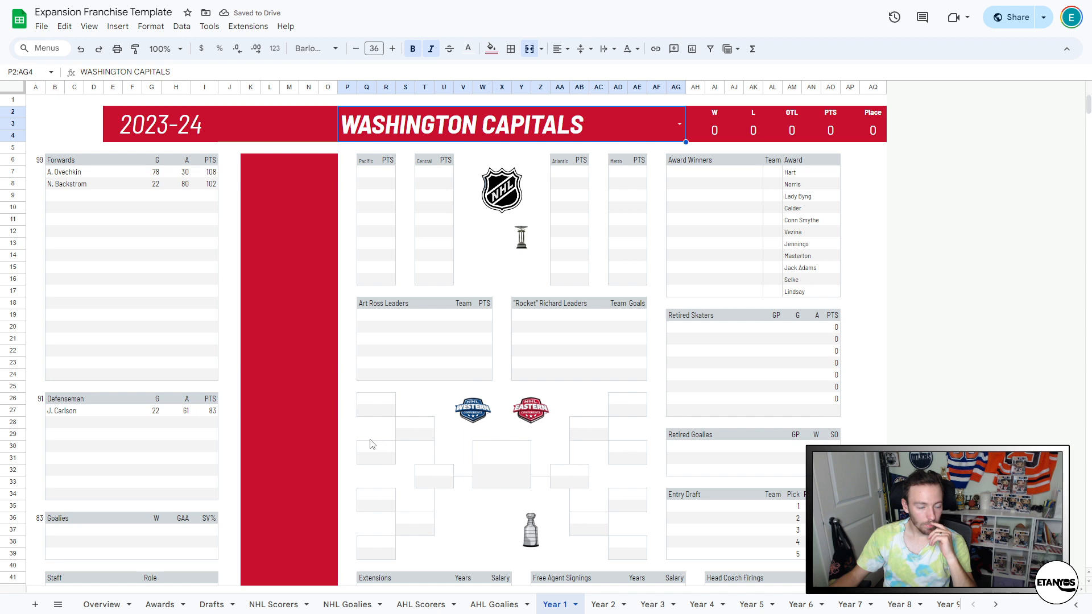
click(90, 144)
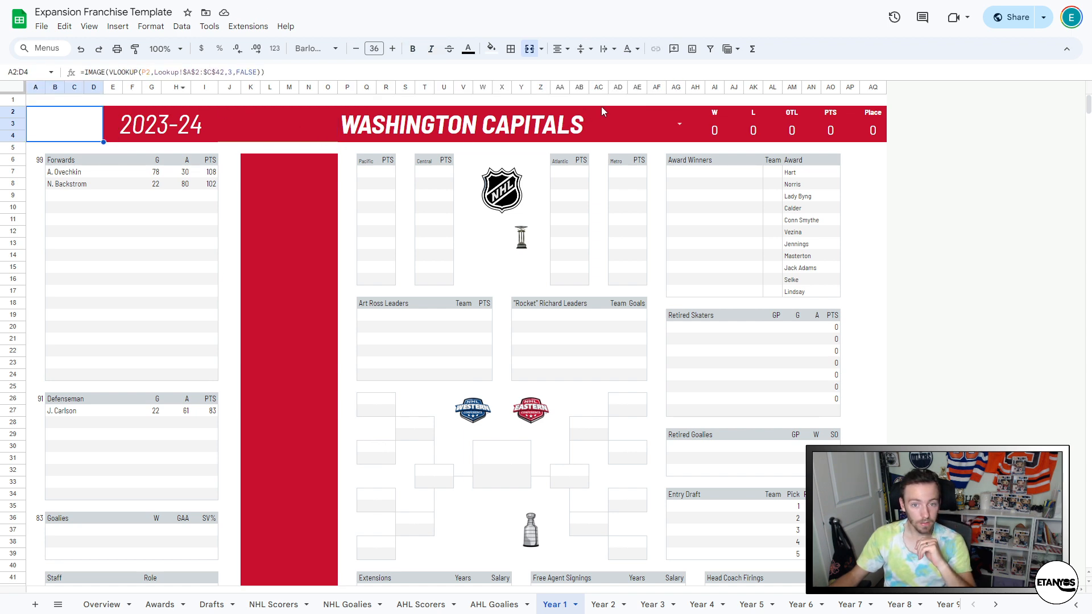
- Switch the Year 1 header team to Columbus Blue Jackets
click(678, 125)
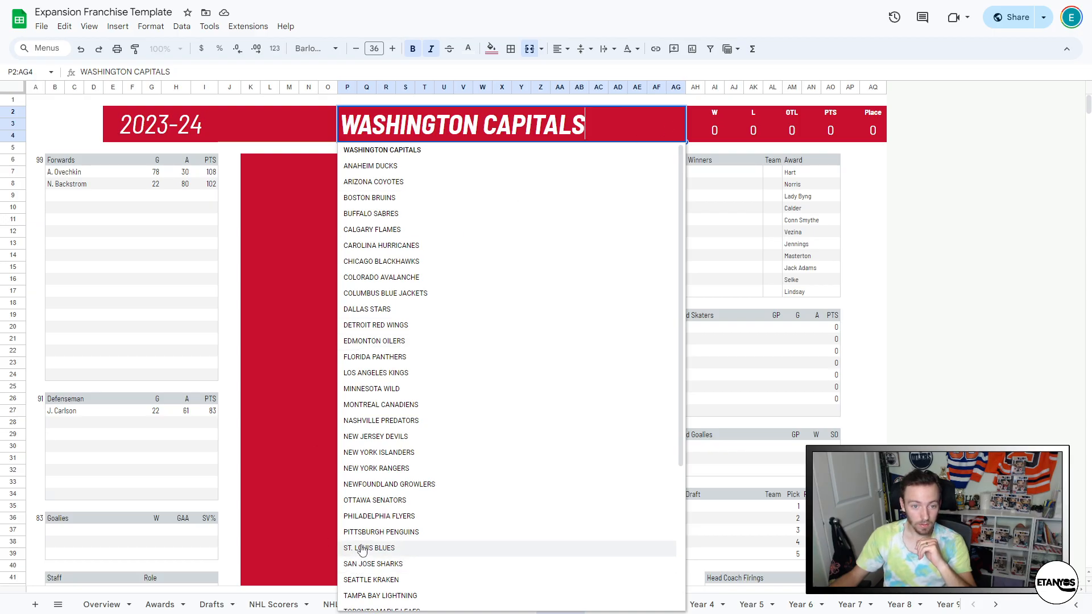
click(383, 293)
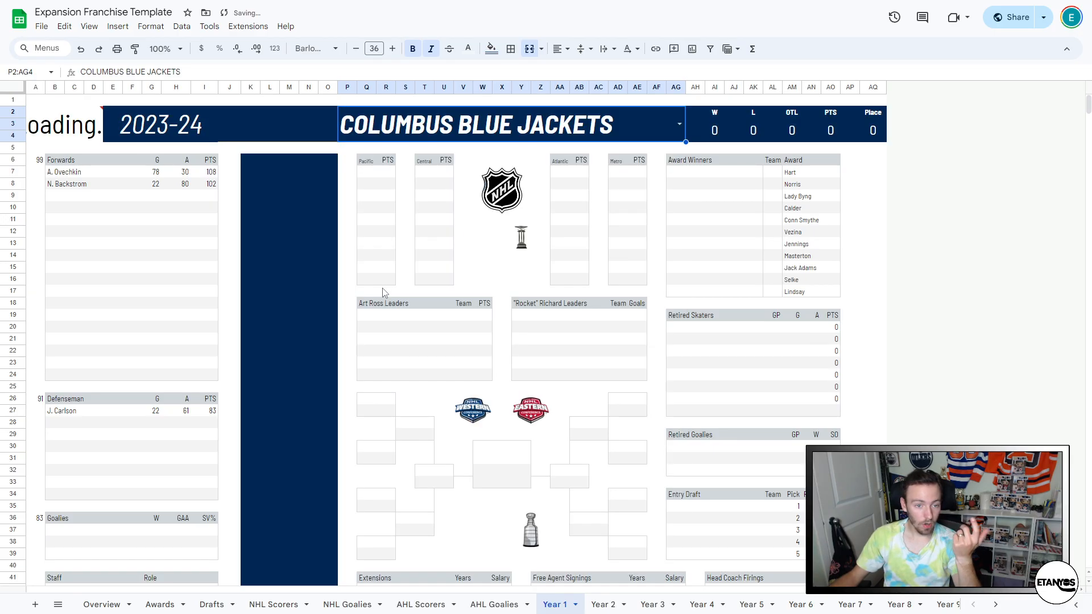
click(712, 132)
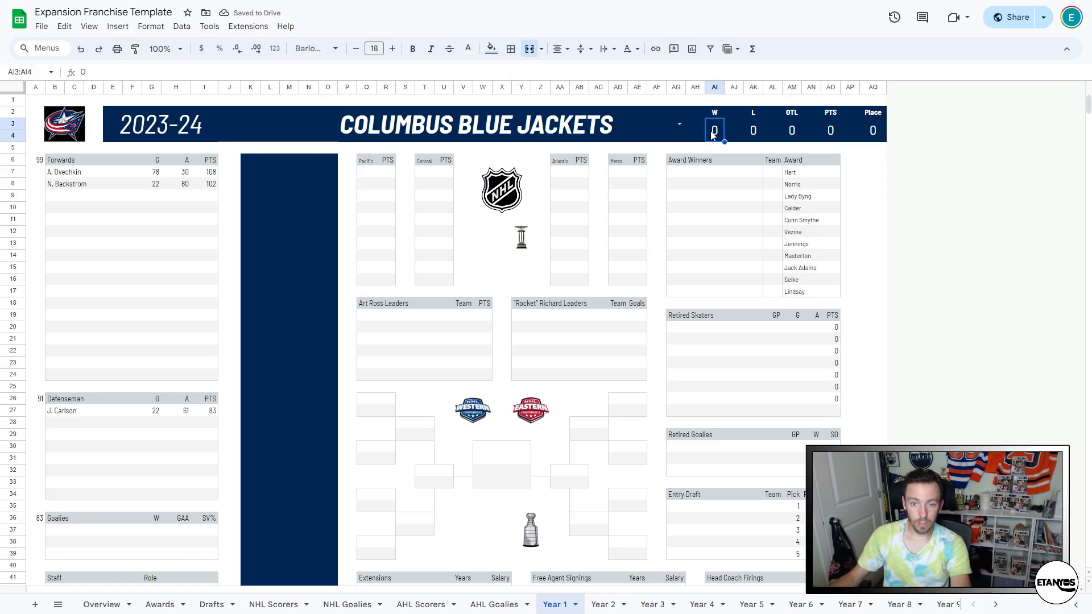
- Set the Year 1 header team back to Newfoundland Growlers
click(679, 124)
scroll(437, 344, down, 3)
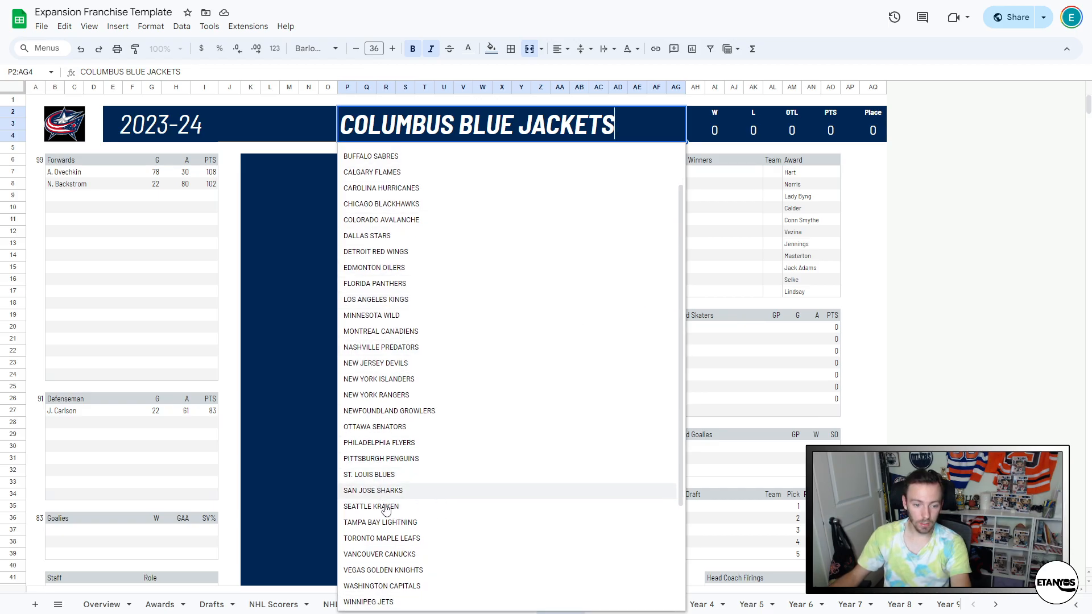
scroll(369, 361, up, 2)
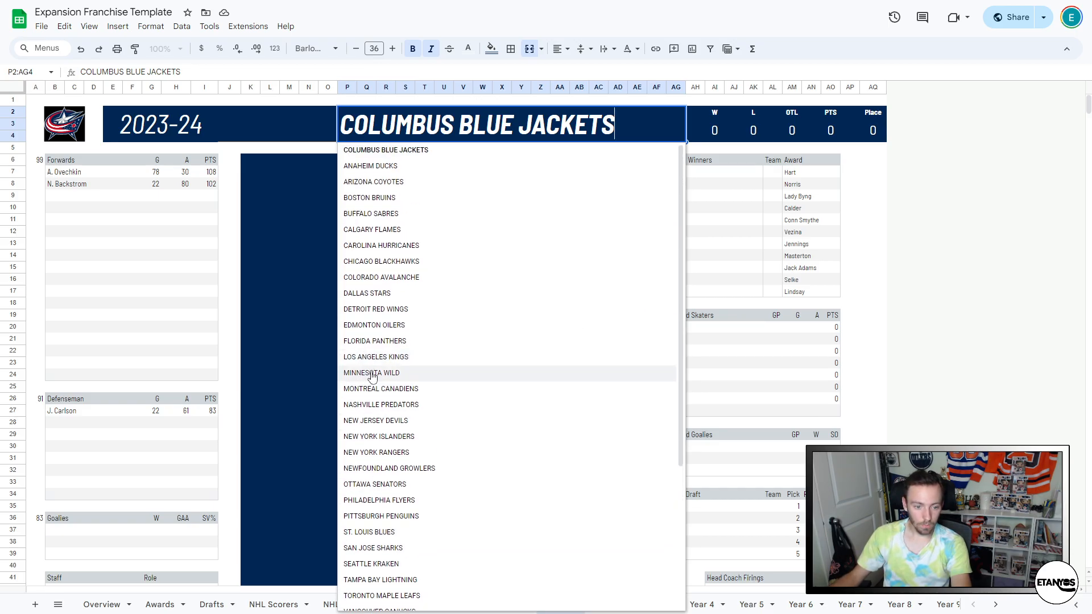
click(397, 467)
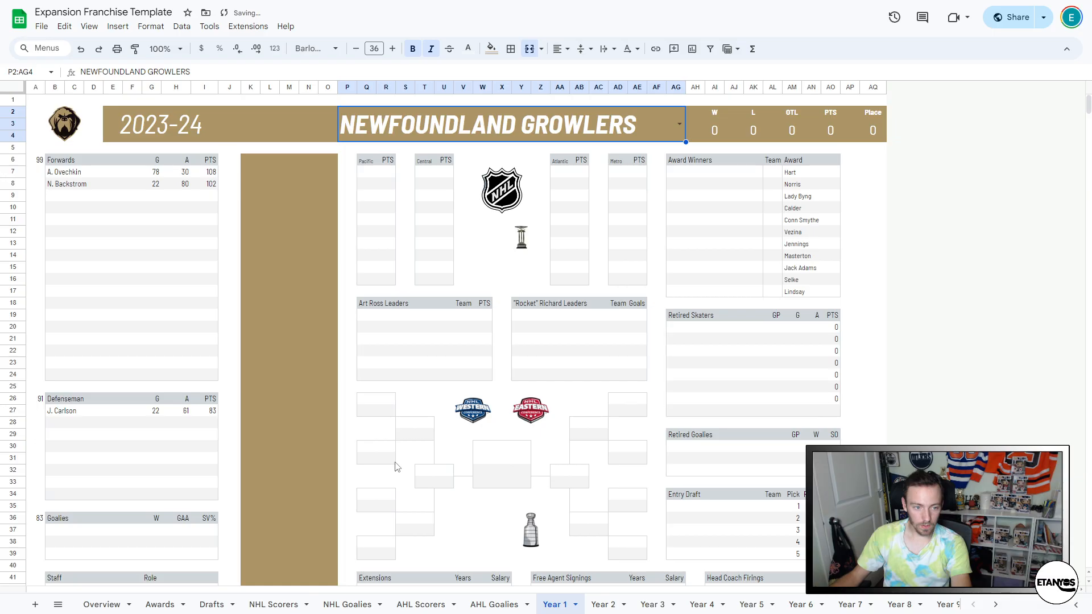
- Enter the Year 1 team record in the header as 50 wins, 22 losses and 10 overtime losses
click(721, 139)
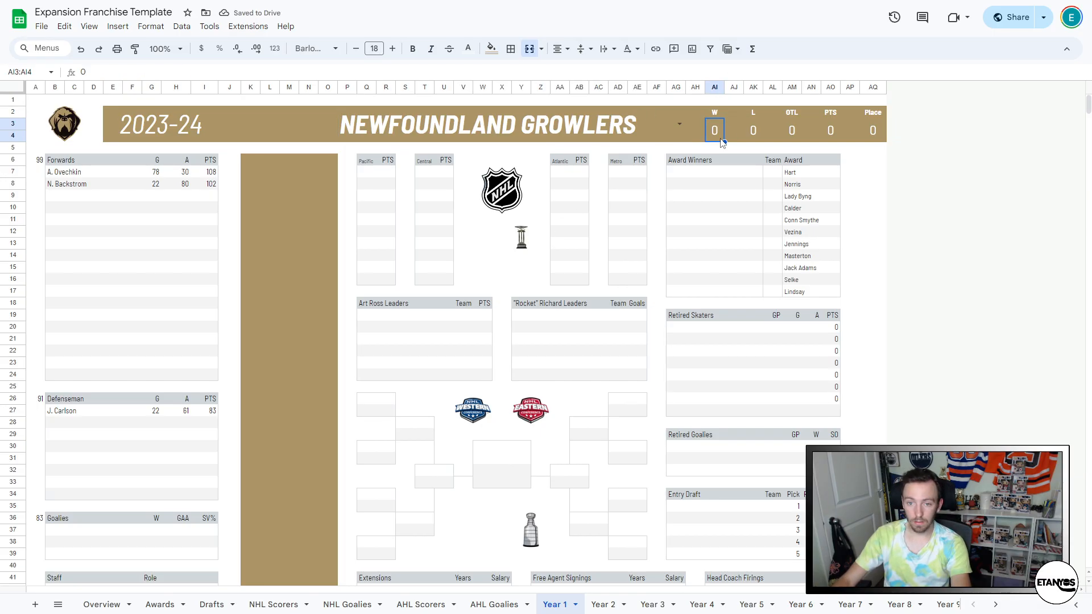
text(50)
key(Tab)
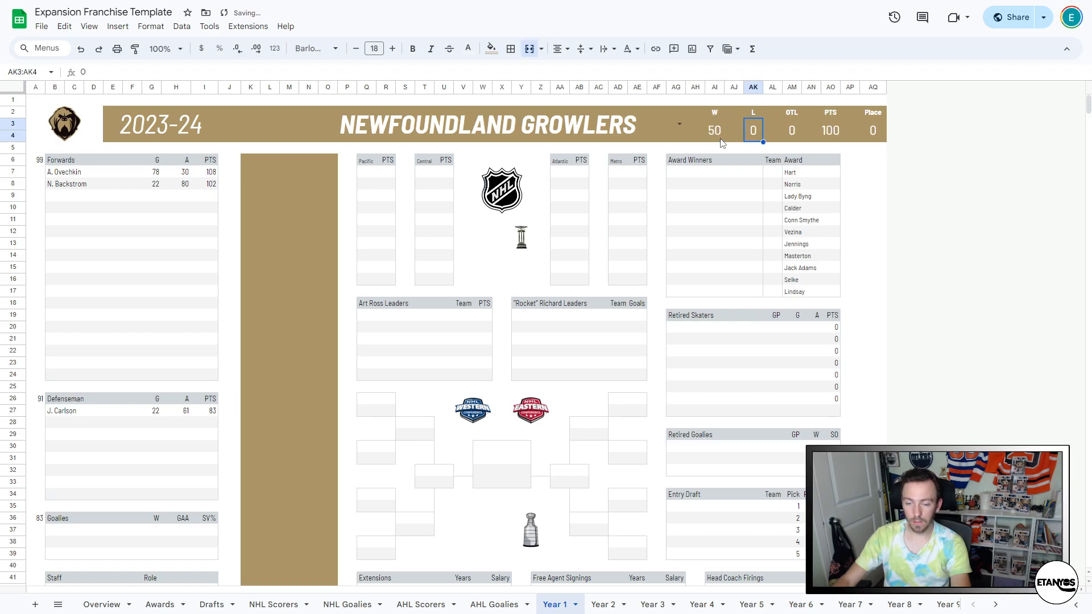
text(22)
key(Tab)
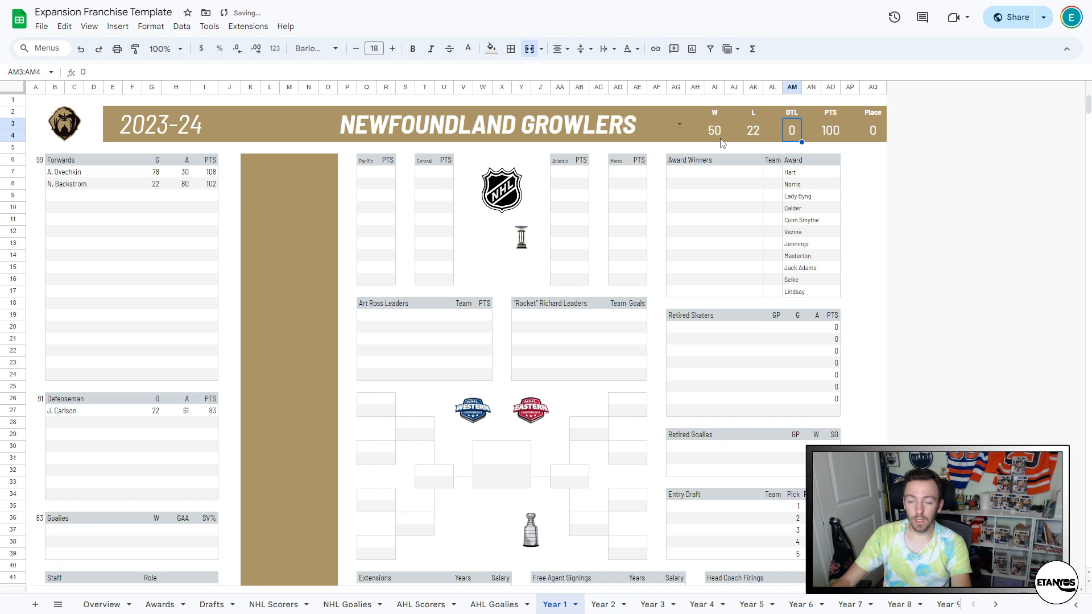
text(10)
click(721, 142)
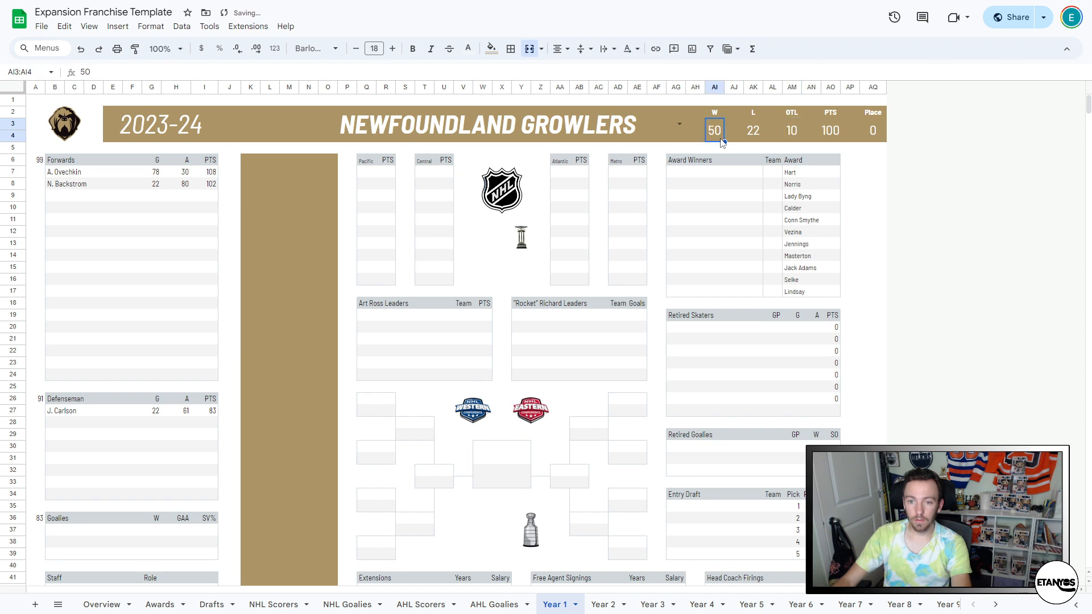
- Set the team's Place in the Year 1 header to 2
key(Tab)
key(Tab)
key(Tab)
key(Tab)
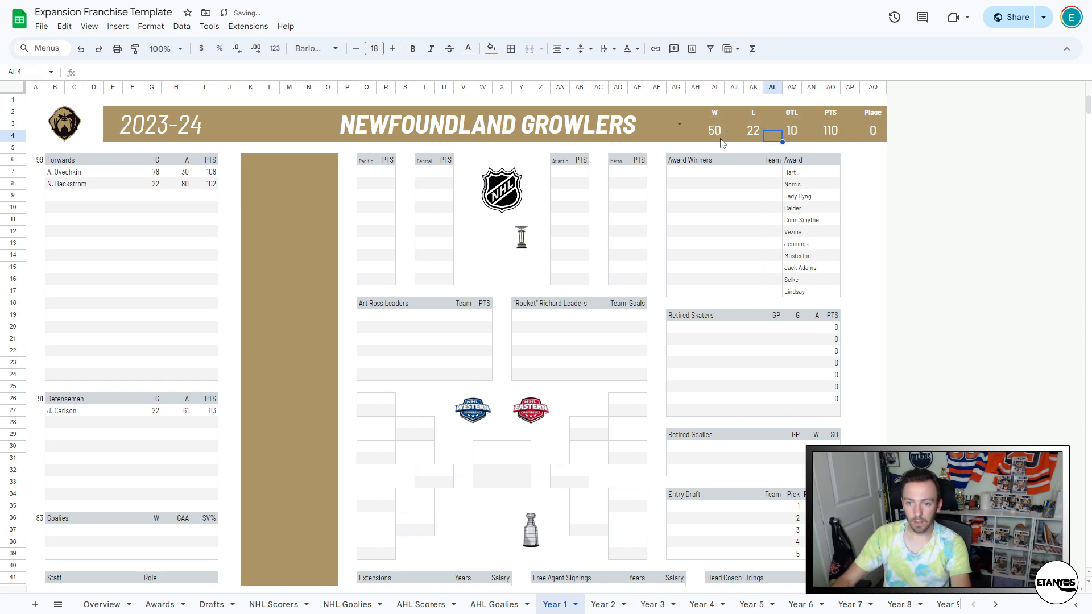
text(2)
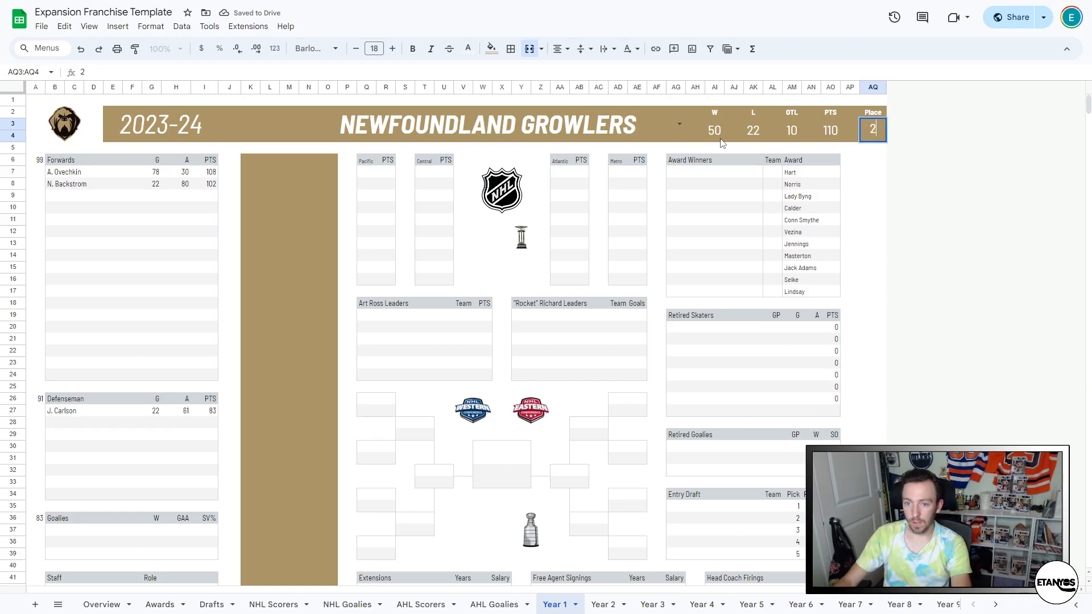
key(Return)
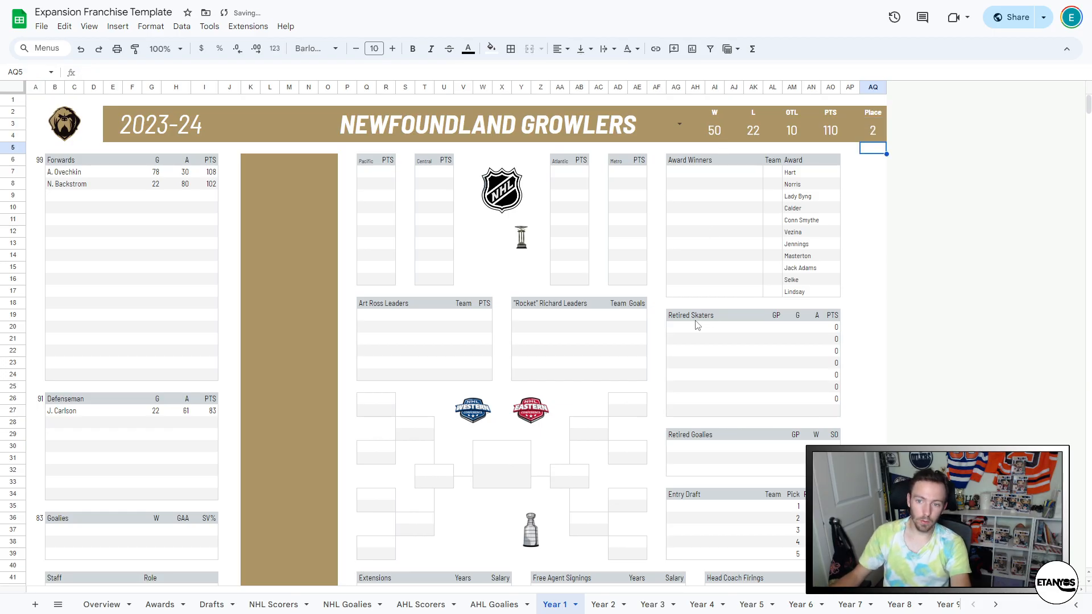
- Change the Place value in the Year 1 header to 32 and replace it with 33
click(873, 129)
text(32)
key(Tab)
key(Up)
key(Down)
text(33)
key(Tab)
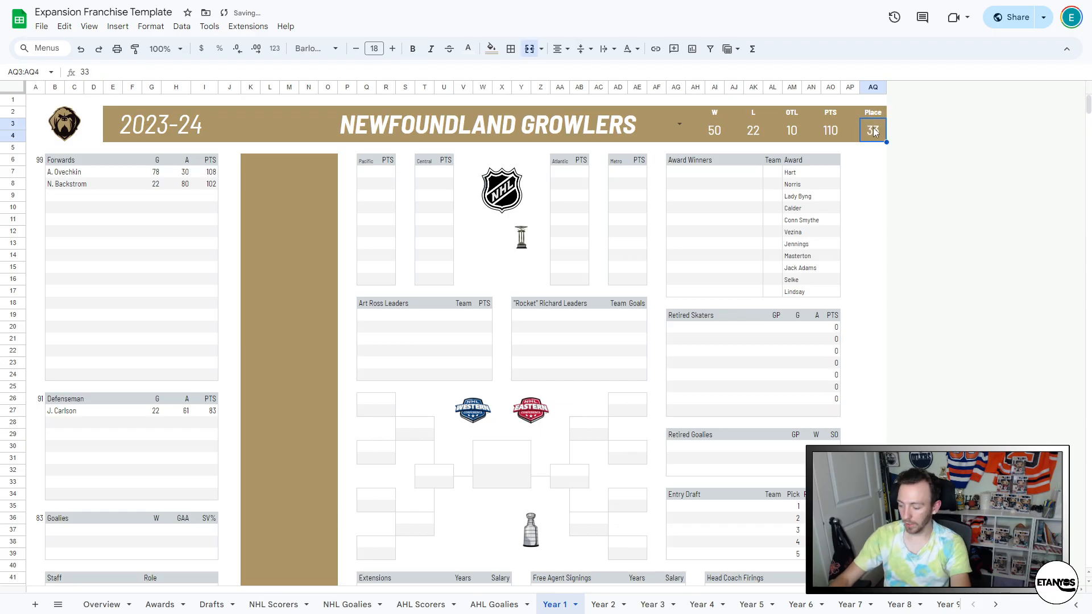
- Set the Year 1 header's Place to 2 and check the 2023-24 row on the Overview sheet
text(2)
key(Return)
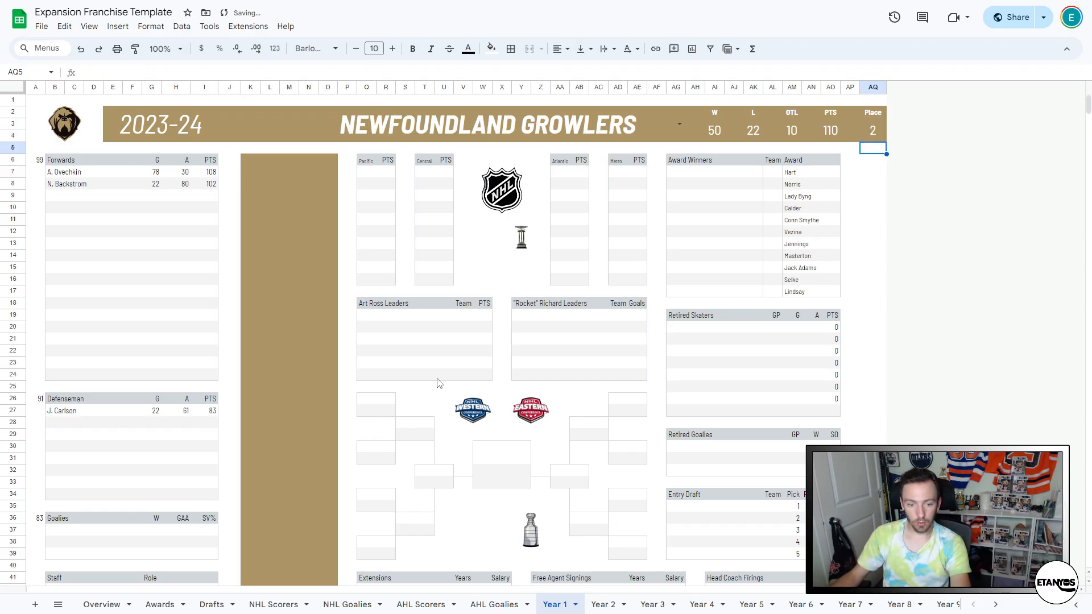
click(96, 604)
drag(99, 148, 458, 146)
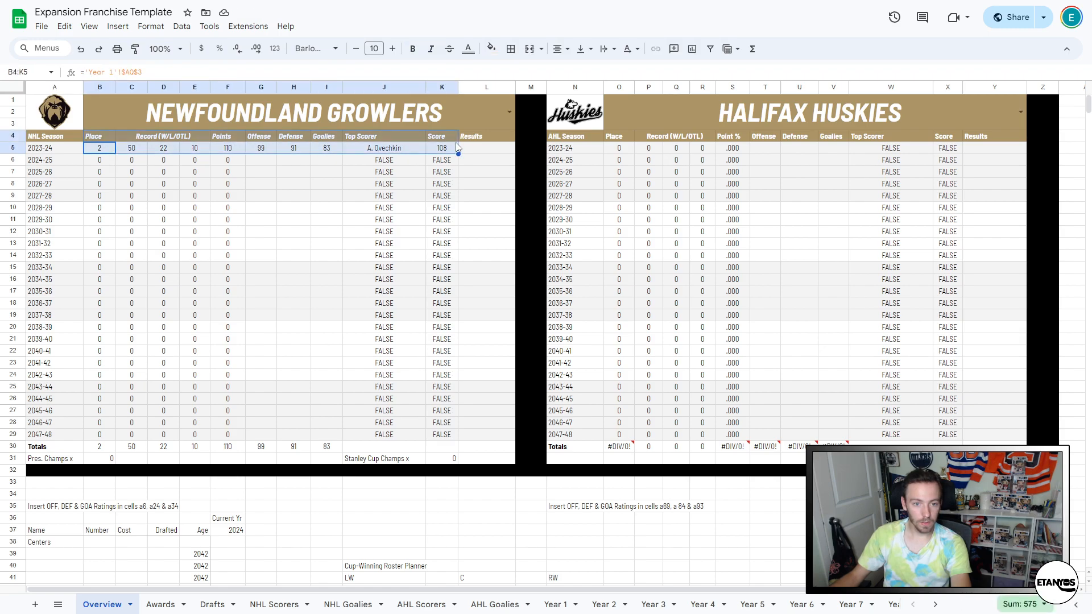
click(488, 149)
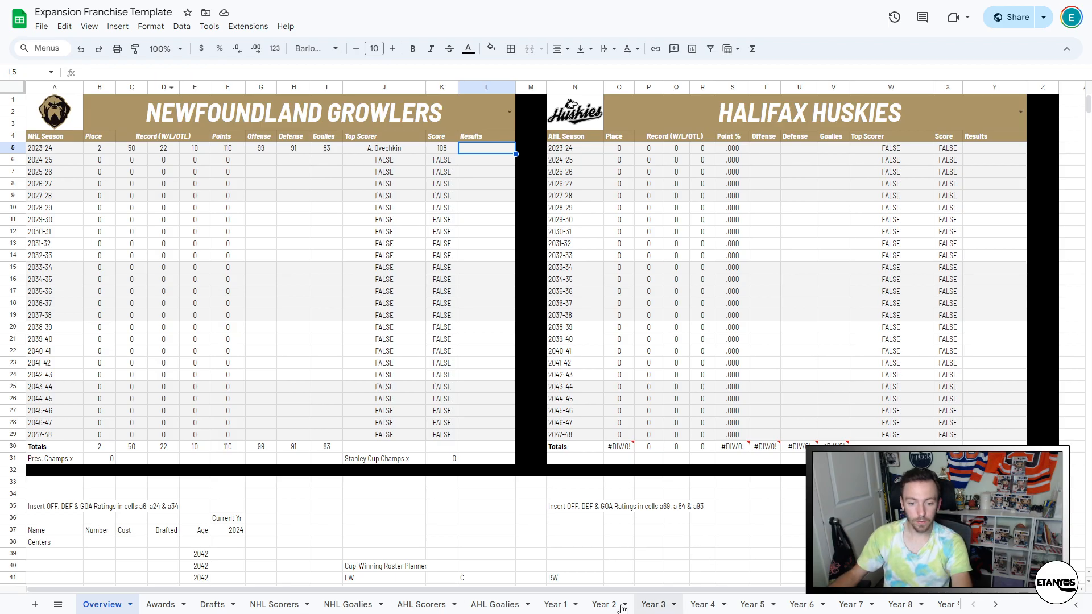
- On the Year 10 sheet, enter 53 wins and 27 losses in the header record
click(557, 605)
scroll(580, 605, down, 3)
click(602, 605)
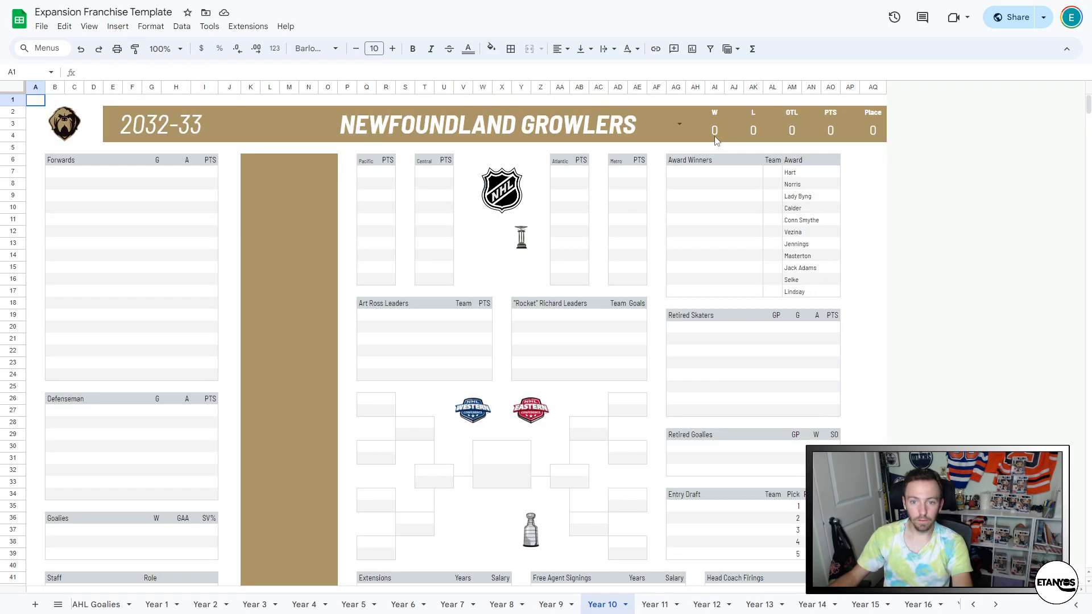
click(716, 135)
text(53)
key(Tab)
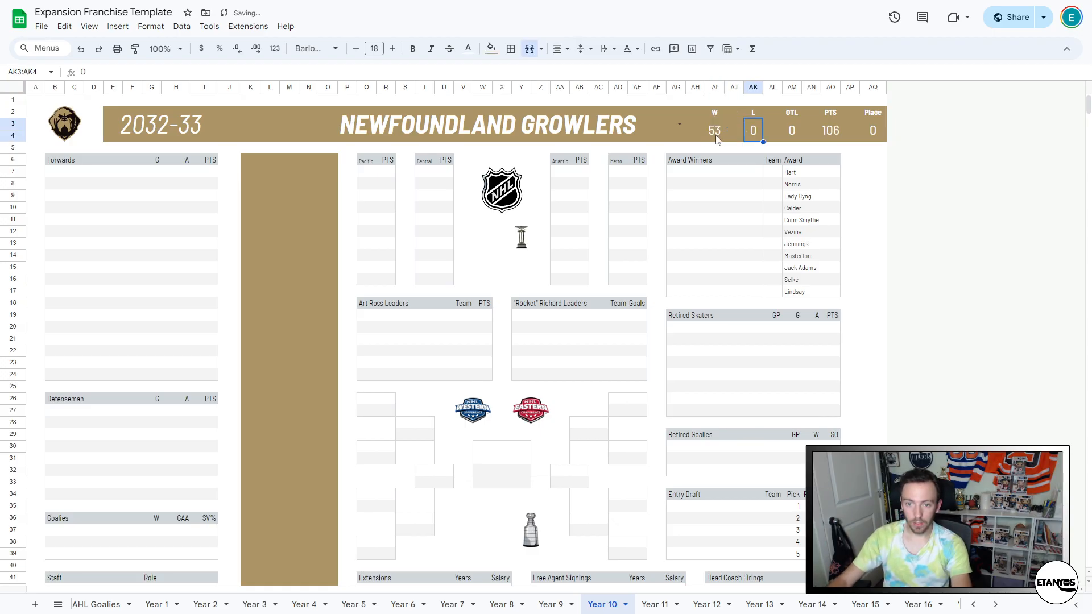
text(2)
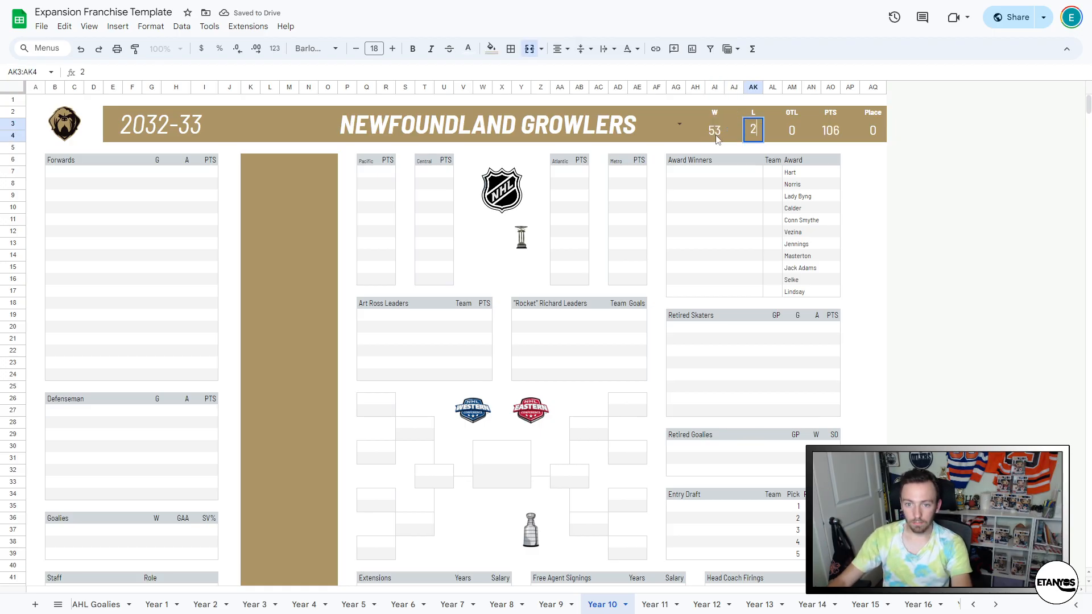
text(7)
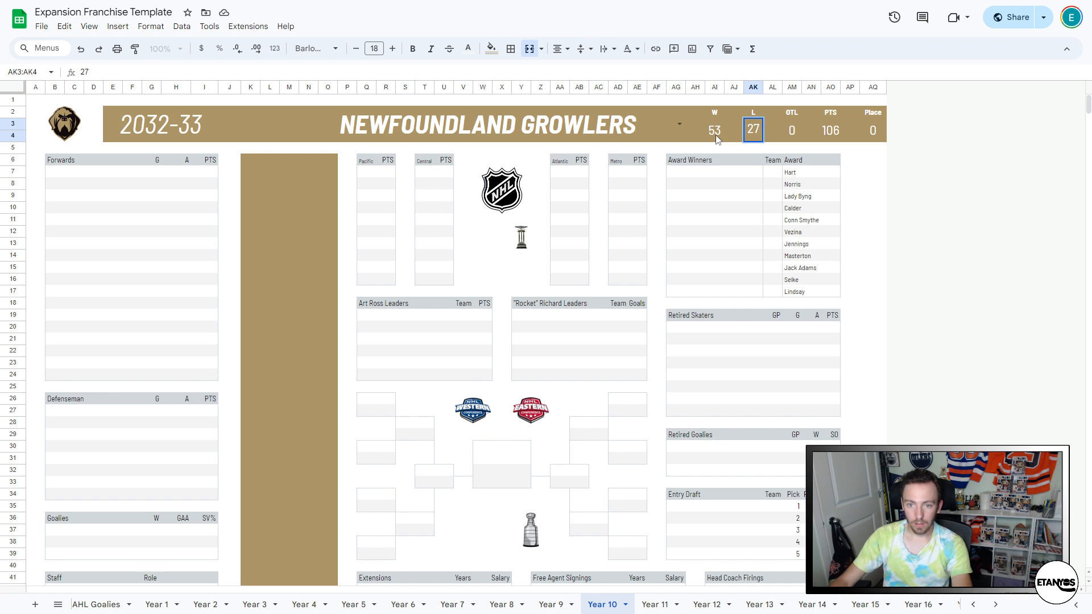
- Set the Year 10 header's overtime losses to 2 and its Place to 4
key(Tab)
text(2)
key(Tab)
key(ctrl+z)
key(Tab)
text(2)
key(Tab)
key(Tab)
key(Tab)
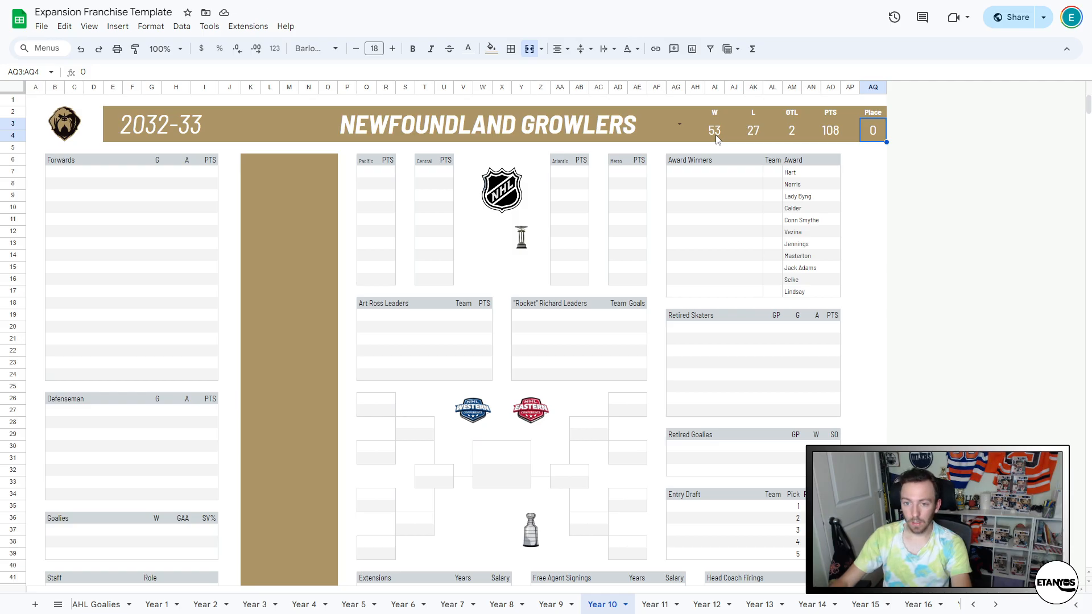
text(4)
key(Return)
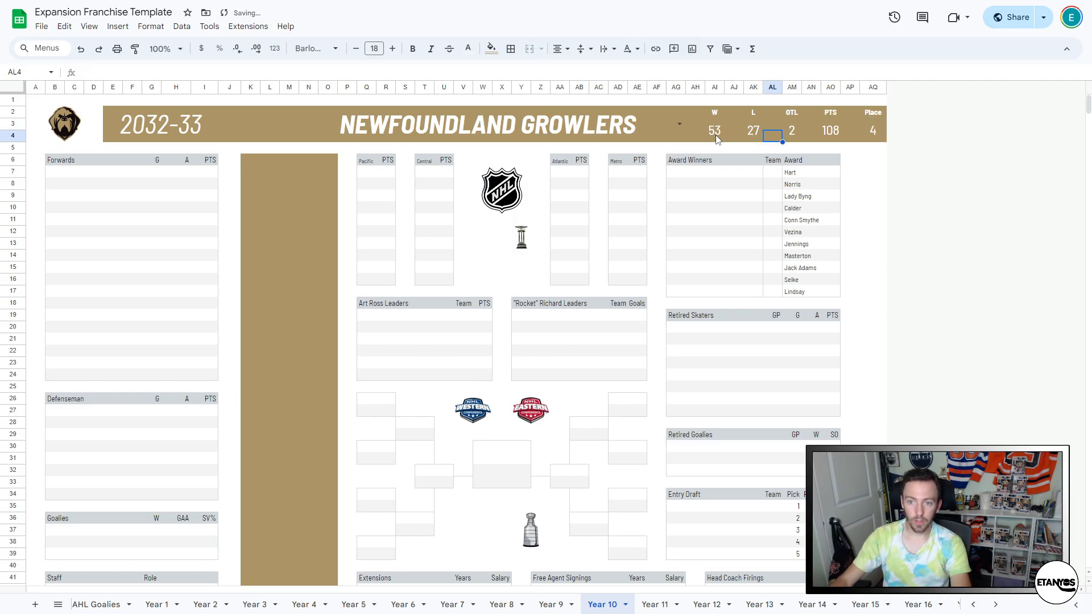
- Check the 2032-33 place, record and points in the Newfoundland Growlers table on the Overview sheet
scroll(73, 608, up, 5)
click(100, 604)
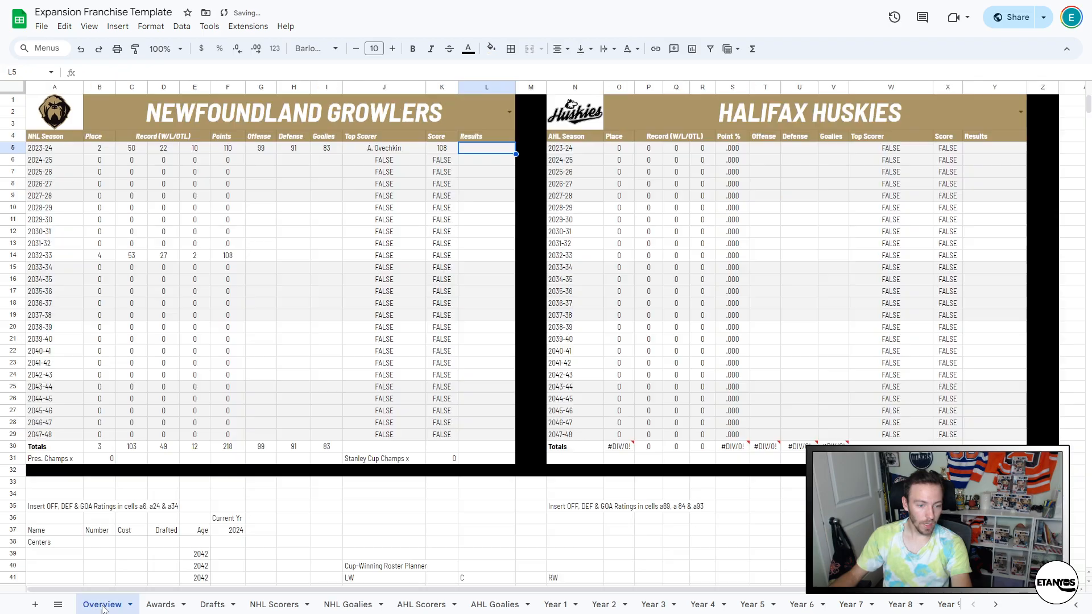
drag(100, 256, 230, 257)
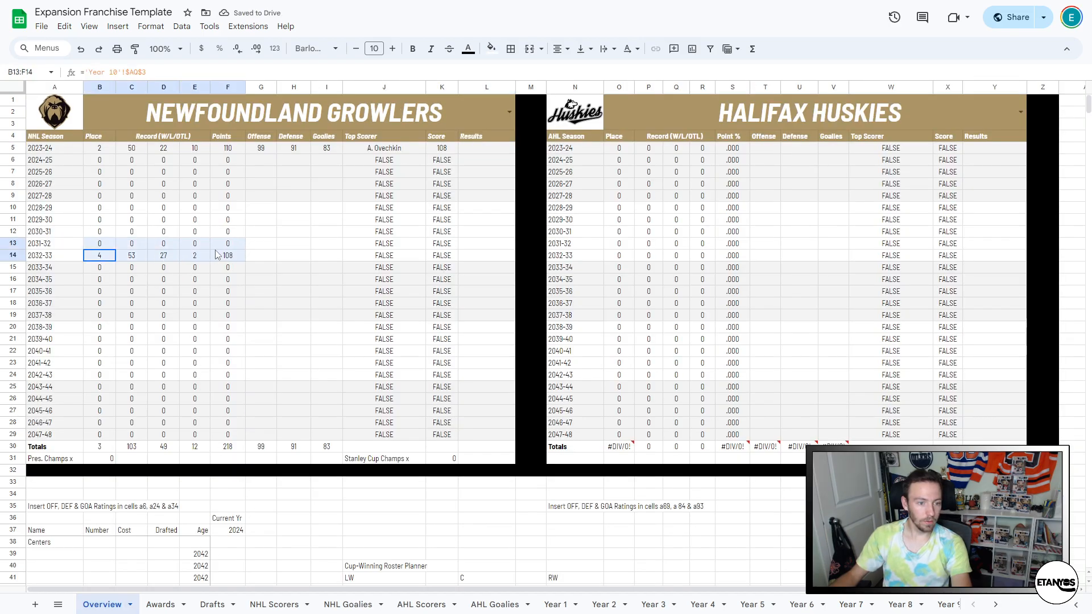
- Reset the wins, losses, overtime losses and Place in the Year 10 header to 0
scroll(626, 609, down, 4)
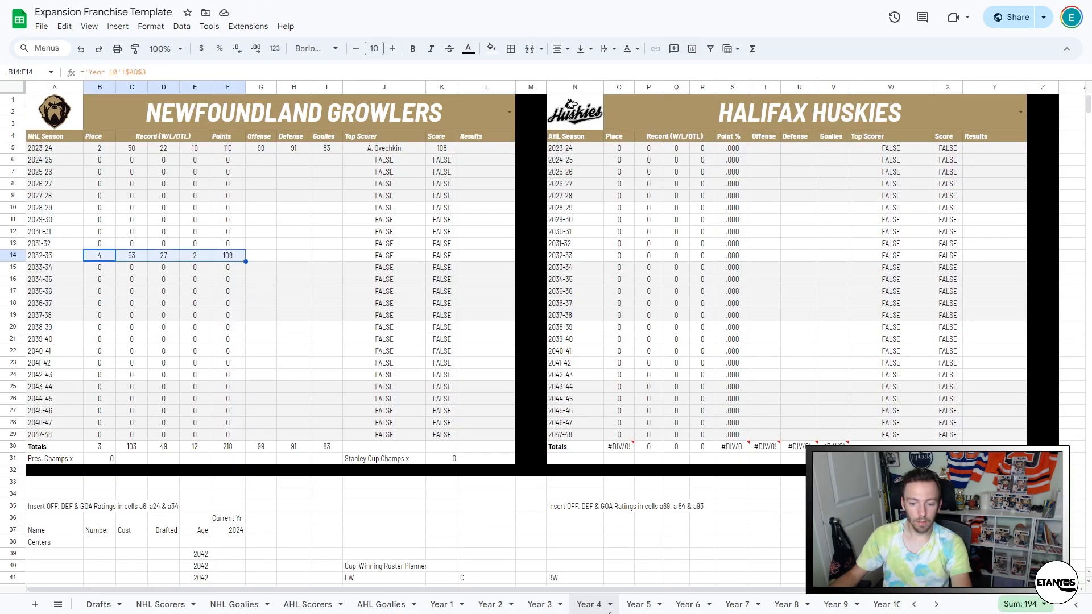
scroll(626, 609, down, 1)
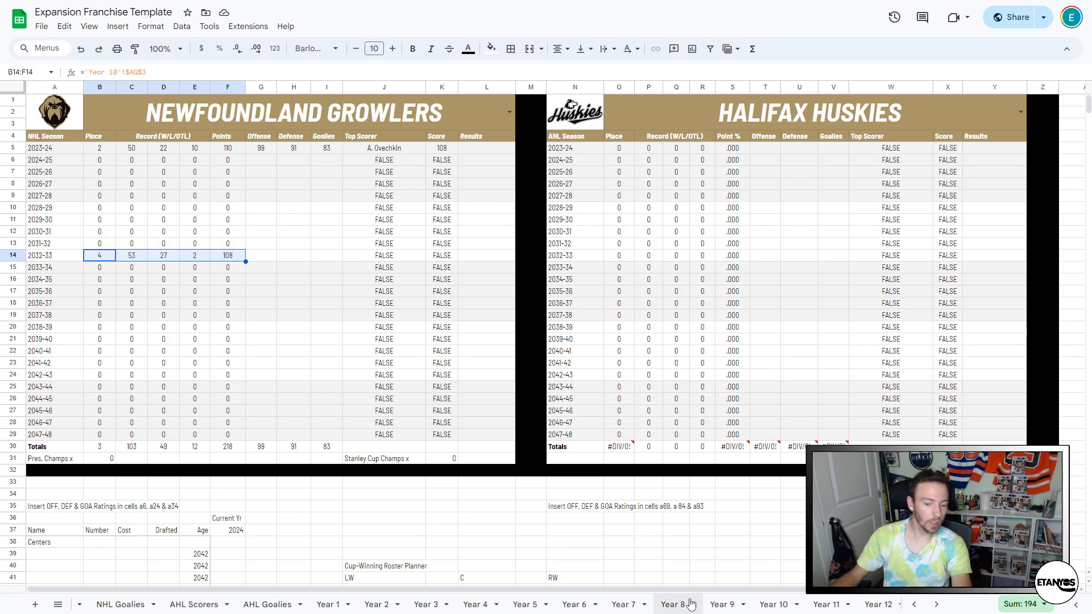
click(793, 602)
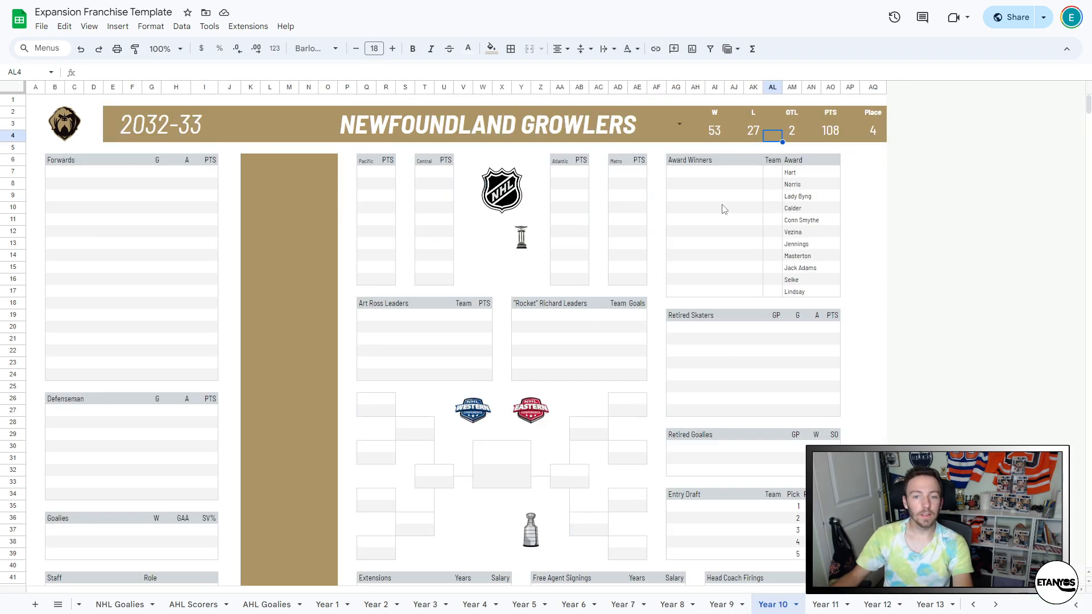
click(721, 136)
text(0)
click(760, 128)
text(0)
click(799, 129)
text(0)
click(876, 131)
text(0)
click(878, 254)
- Inspect the PTS formula in the Year 10 header without changing it
click(817, 124)
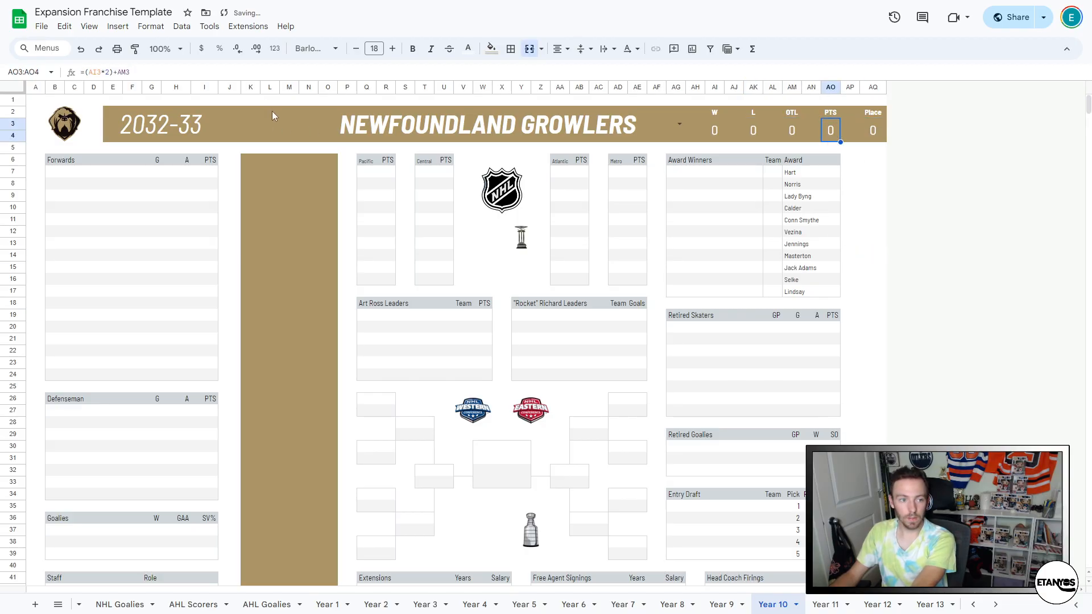
key(Return)
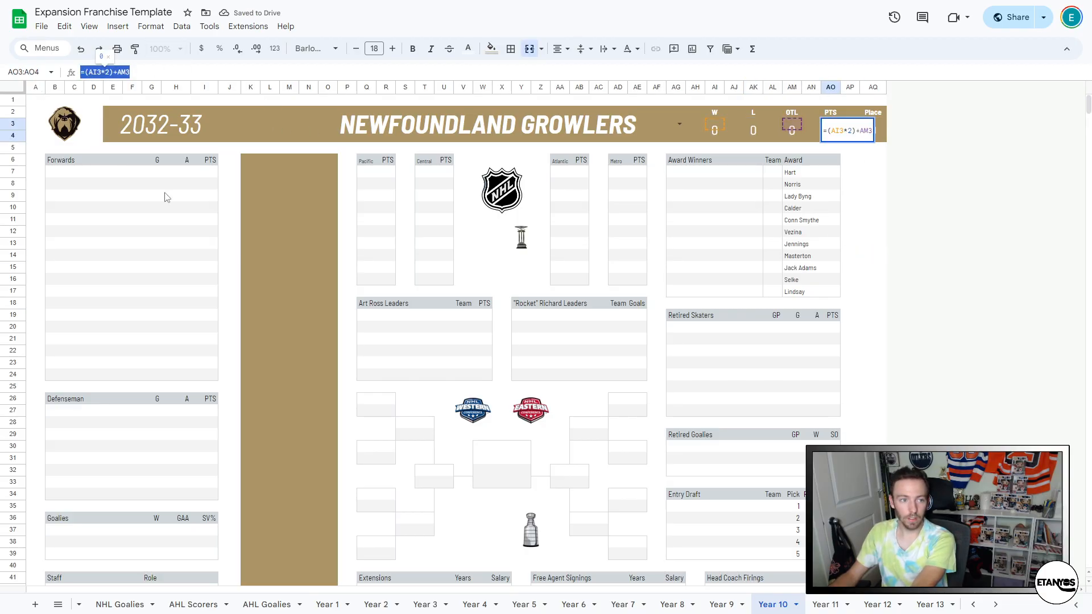
key(Escape)
click(863, 257)
- Review the Newfoundland Growlers season table on the Overview sheet again
scroll(466, 605, up, 3)
scroll(466, 607, up, 2)
click(101, 604)
click(323, 209)
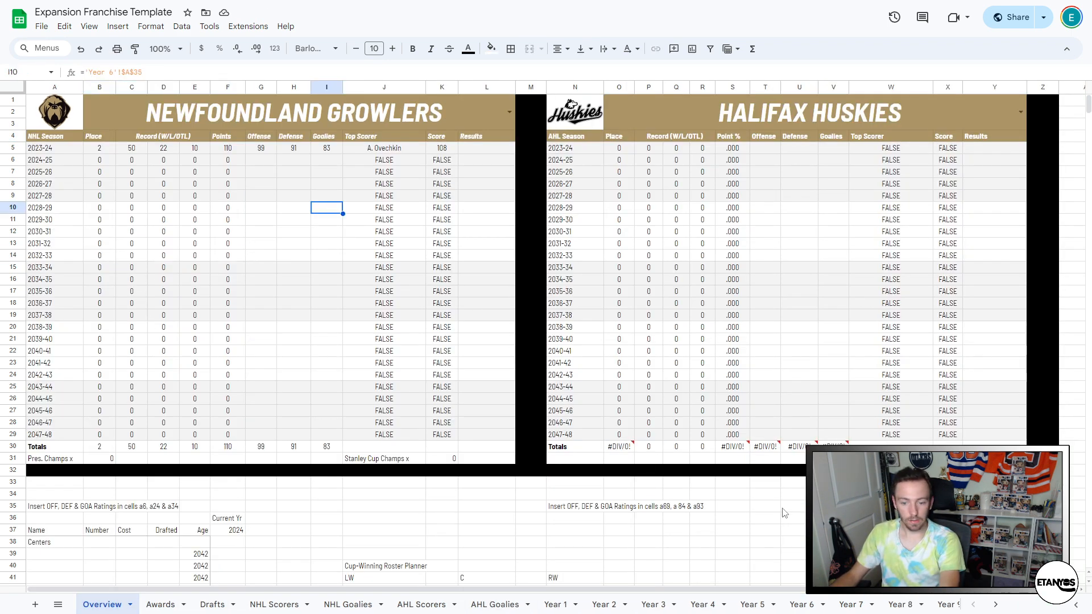
- In the first row of the Year 1 trade table, enter CBJ as Team and 2025 #1 (J. Hagens) as Acquired
scroll(830, 606, down, 3)
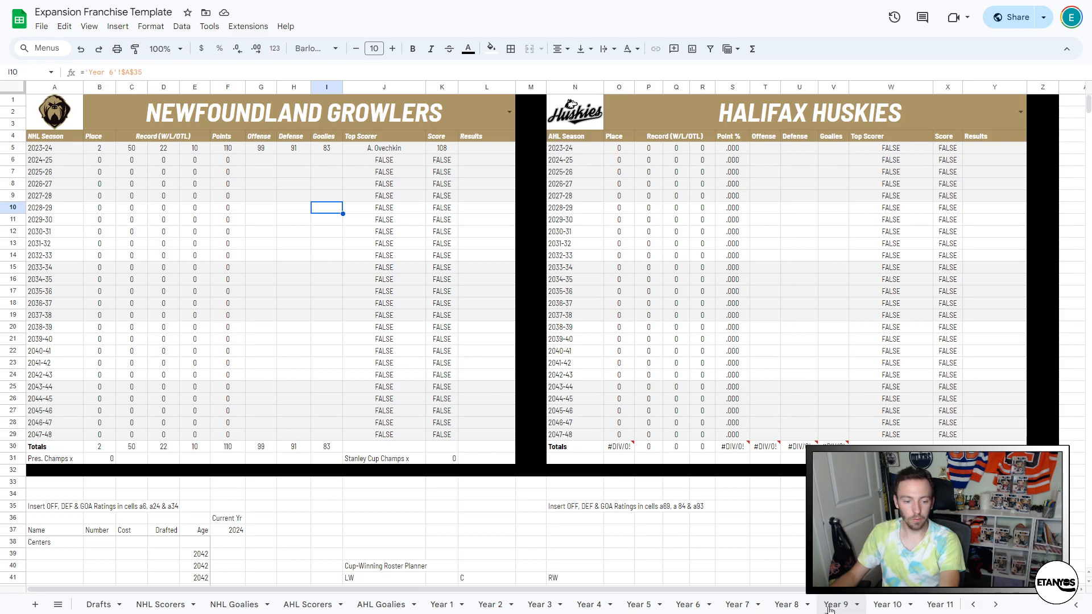
scroll(830, 606, up, 3)
click(555, 605)
scroll(584, 449, down, 7)
scroll(584, 449, up, 4)
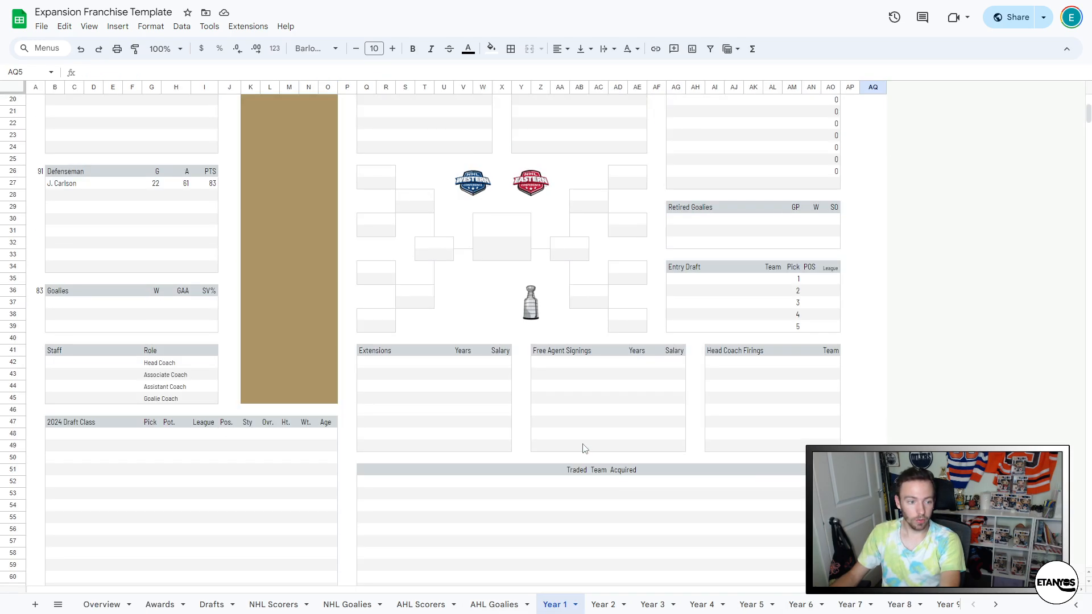
scroll(584, 448, down, 5)
click(599, 312)
text(CBJ)
key(Tab)
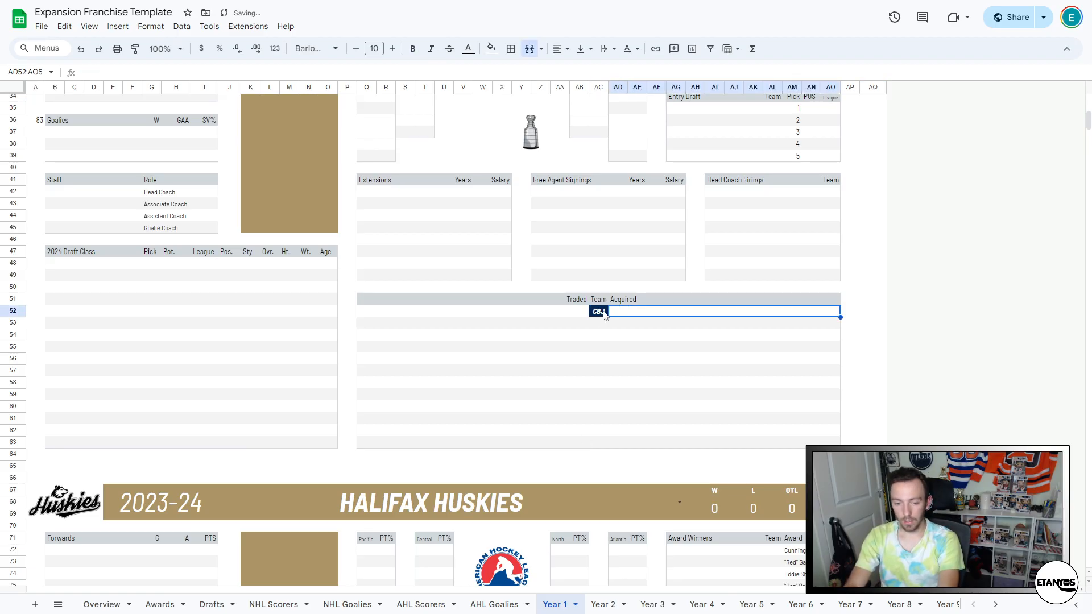
text(2020)
text( 1)
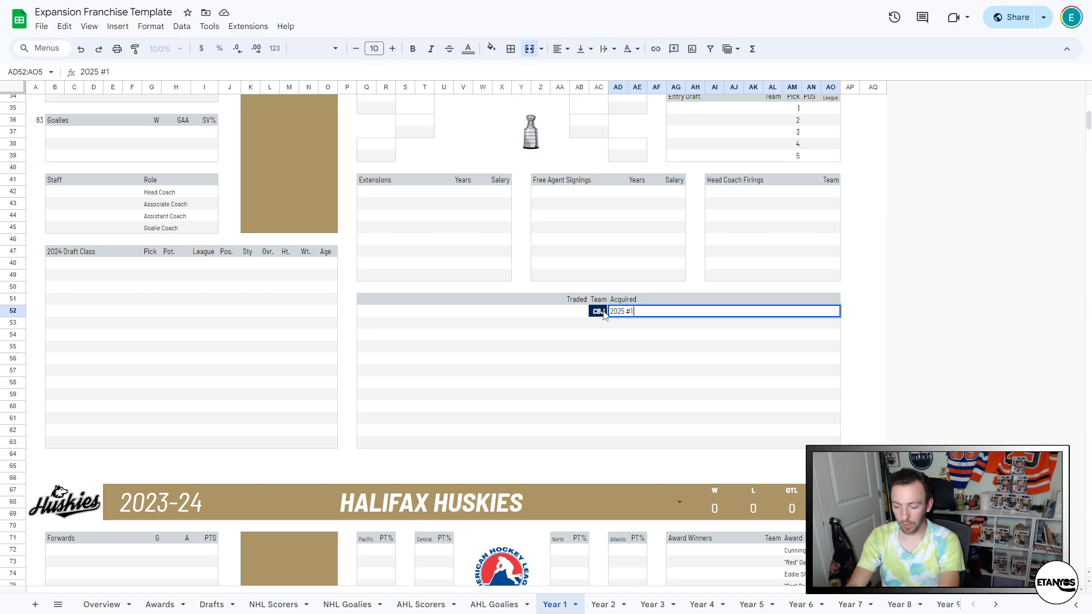
text((J. Hagens)
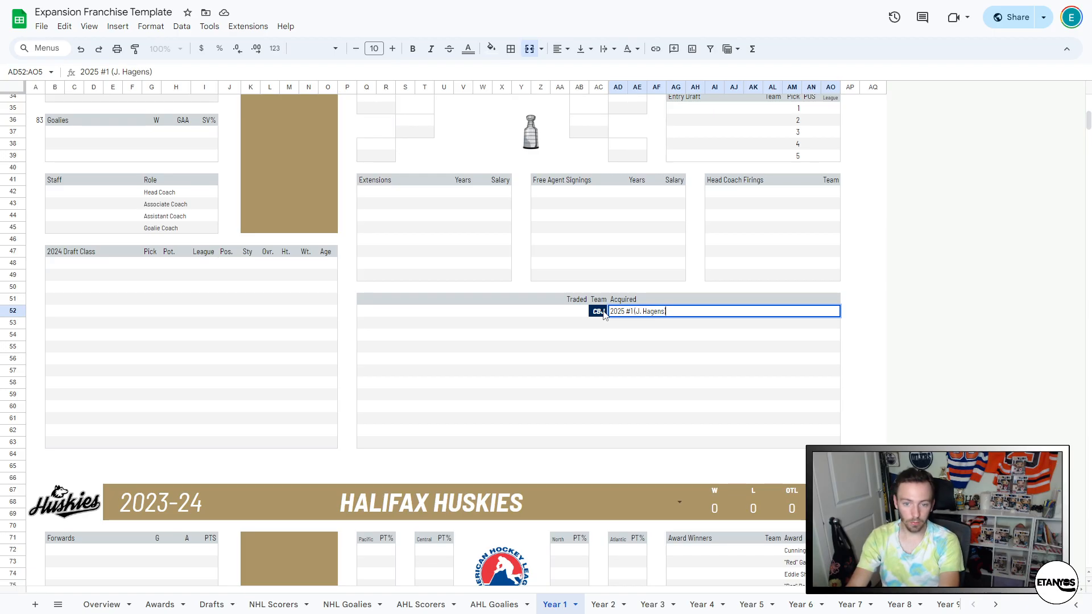
text())
- Enter T. Iginla & 2025 #2 (M. Misa) as Traded in the same trade row
key(shift+Tab)
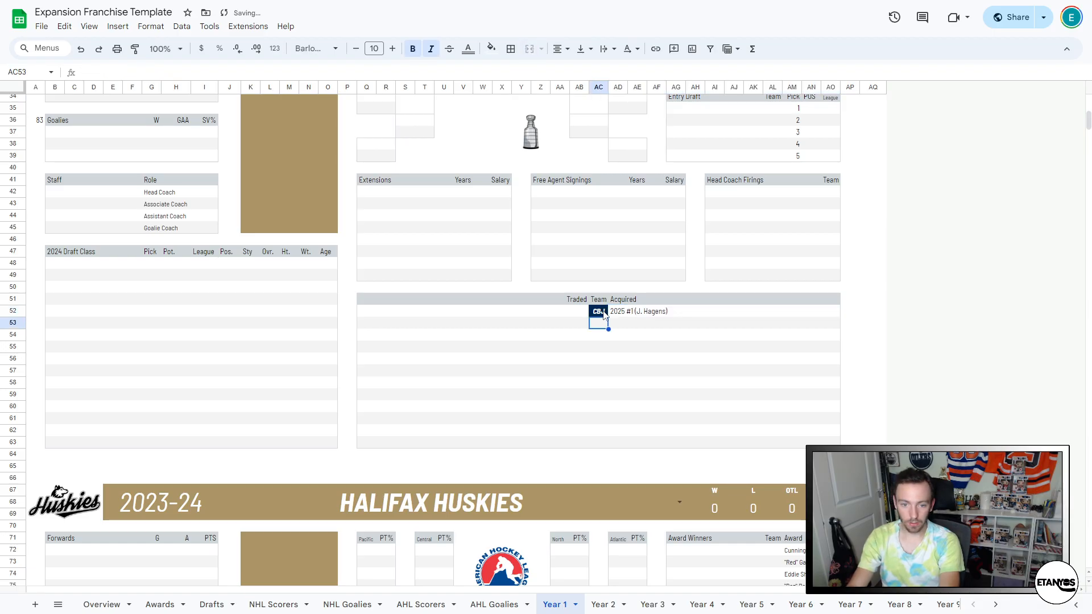
key(Left)
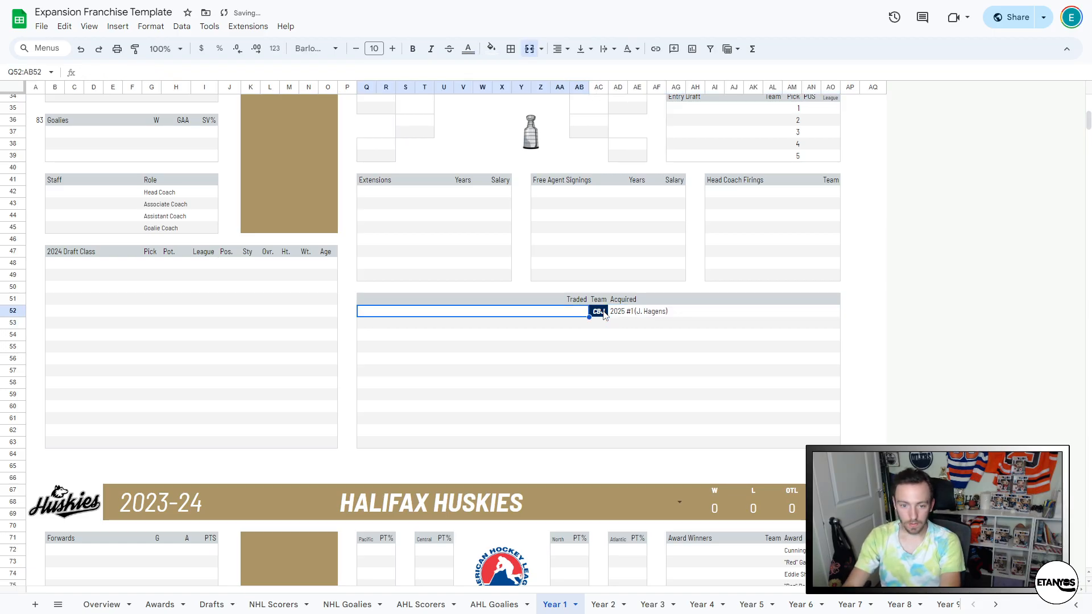
text(M)
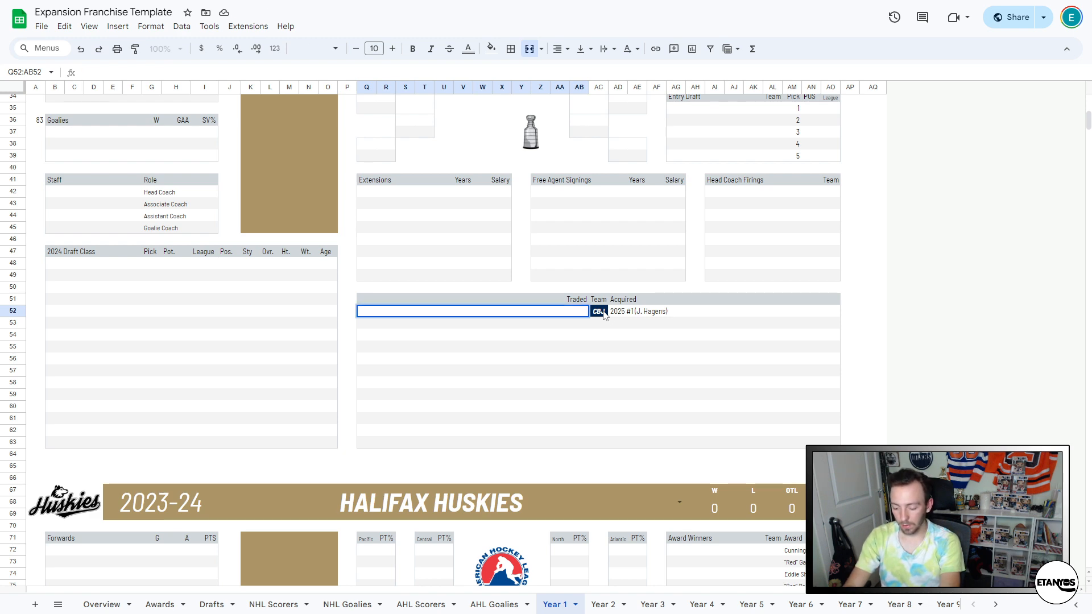
text(T. Iginla & 2025 #)
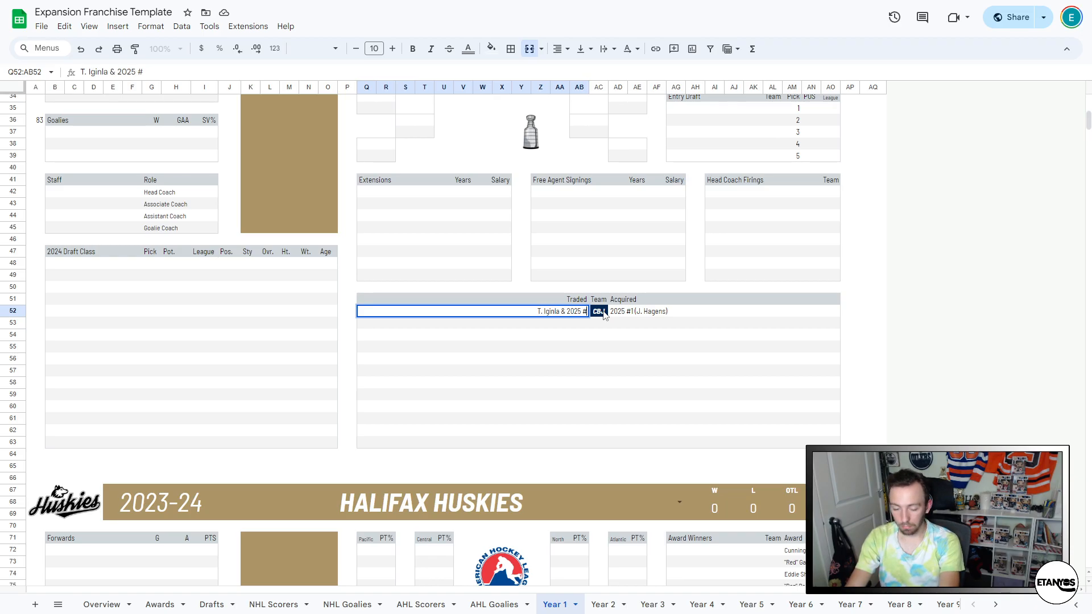
text(2 ()
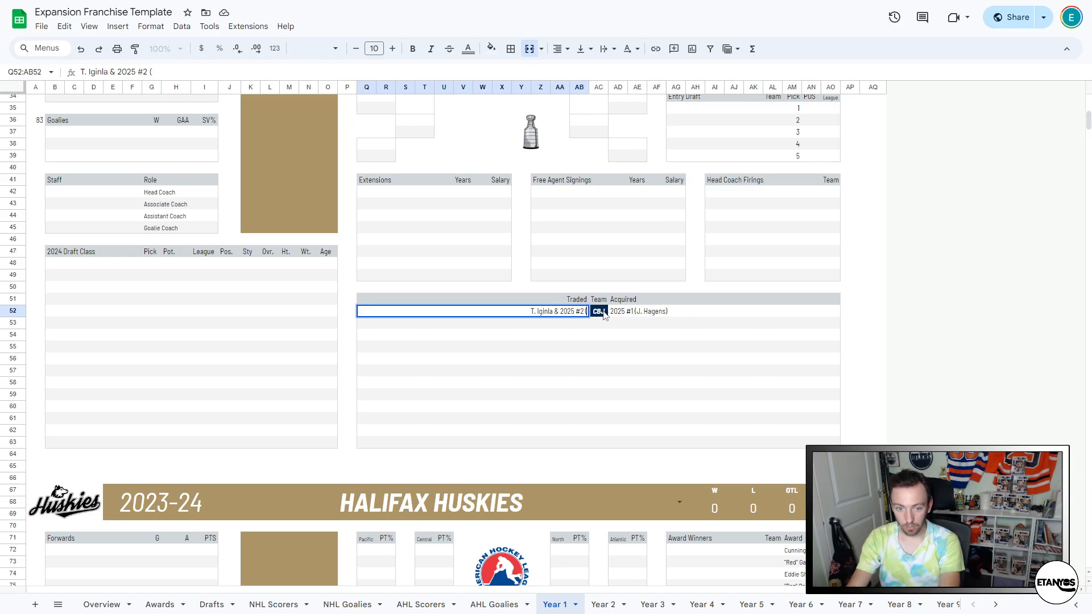
text(M. Misa))
key(Return)
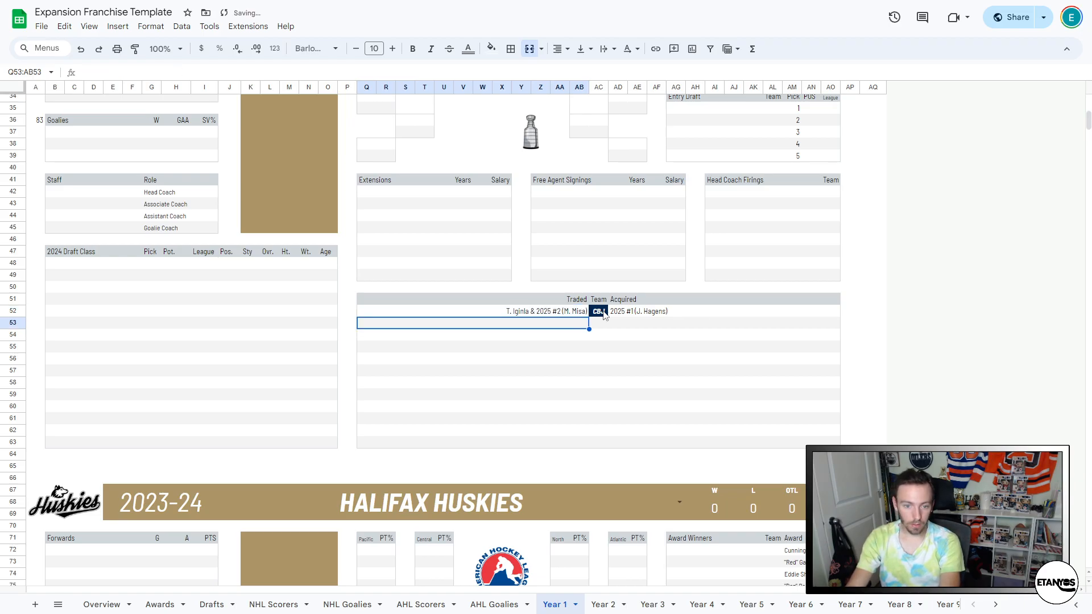
- Clear the Traded, Team and Acquired entries from the first row of the Year 1 trade table
click(586, 314)
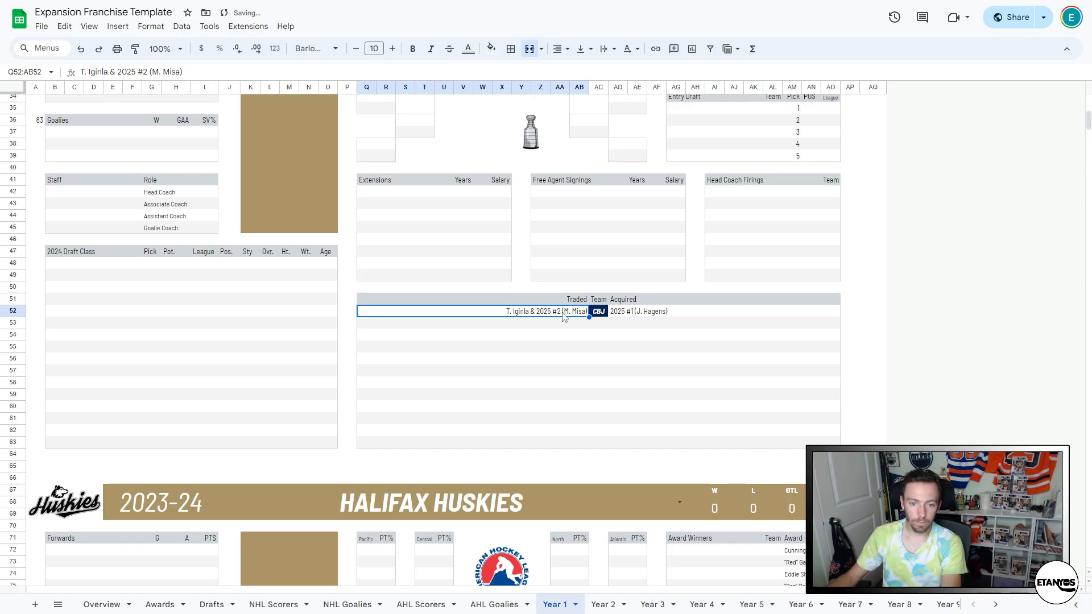
drag(586, 316, 626, 316)
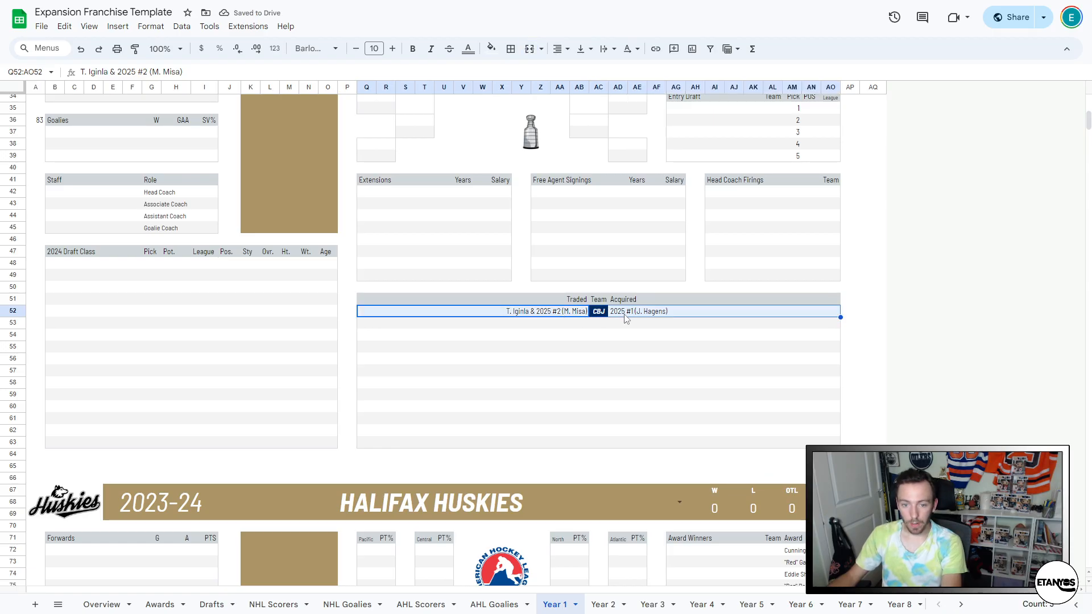
key(Delete)
- In the first Free Agent Signings row, enter 8 years and a salary of 12.500
scroll(626, 381, up, 5)
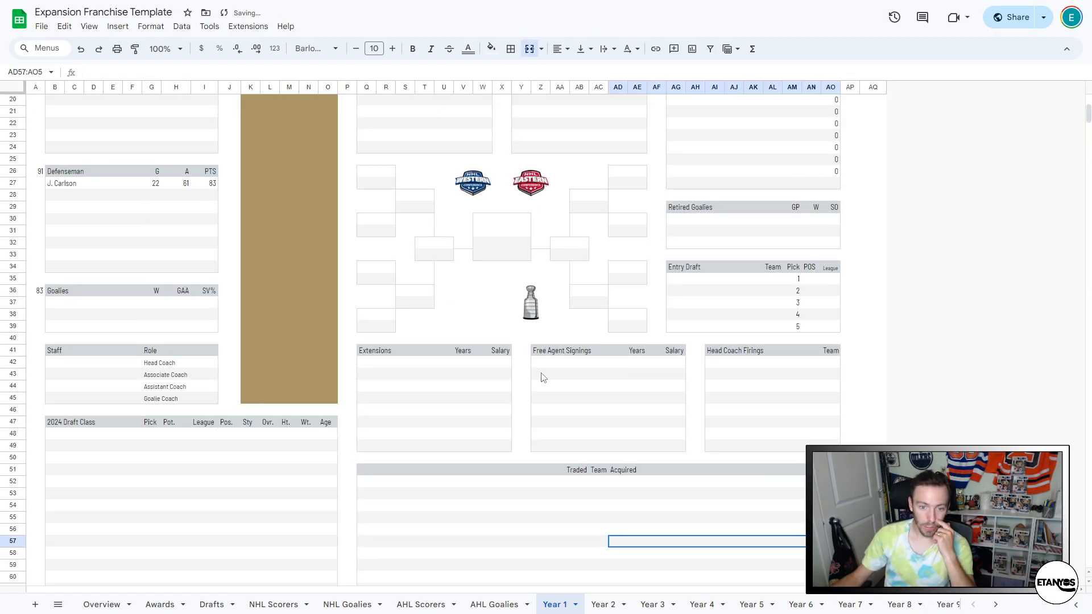
click(554, 364)
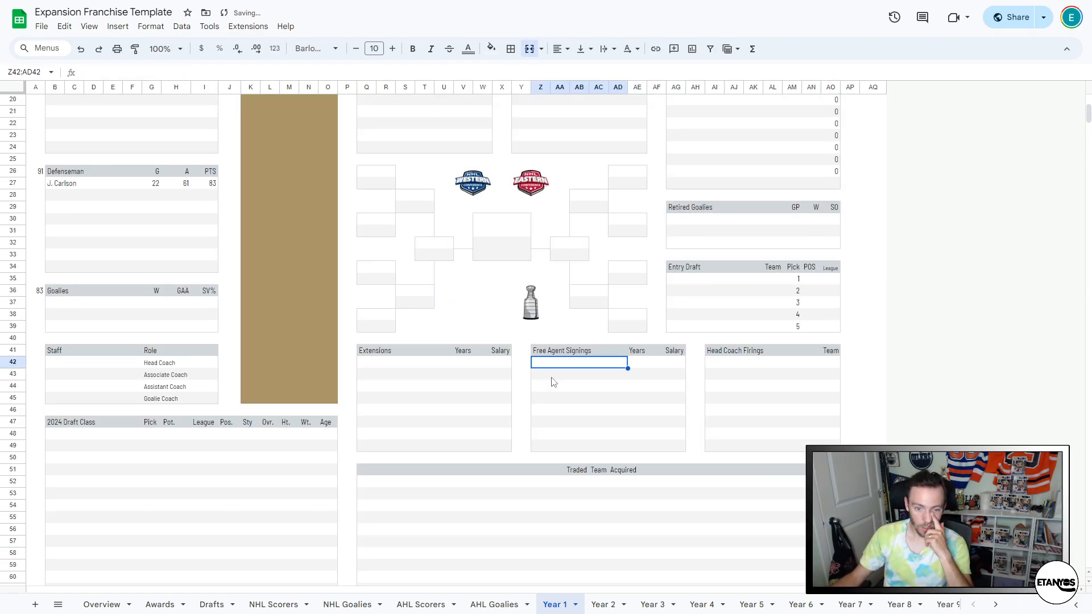
click(639, 363)
text(3)
key(Tab)
text(12)
key(Return)
- Clear the Years and Salary entries from the first Free Agent Signings row
click(640, 364)
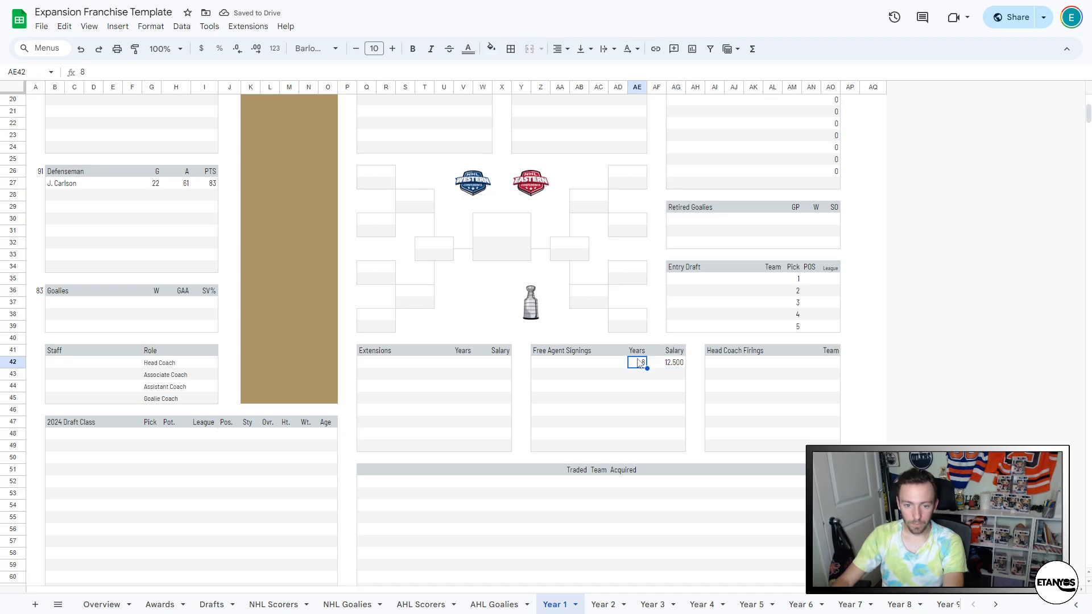
key(Delete)
key(Tab)
key(Delete)
- Enter COL, EDM and NYR as the teams for picks 1, 2 and 3 in the Year 1 Entry Draft table
key(Tab)
key(Up)
key(Up)
key(Up)
key(Up)
key(Up)
key(Up)
key(Up)
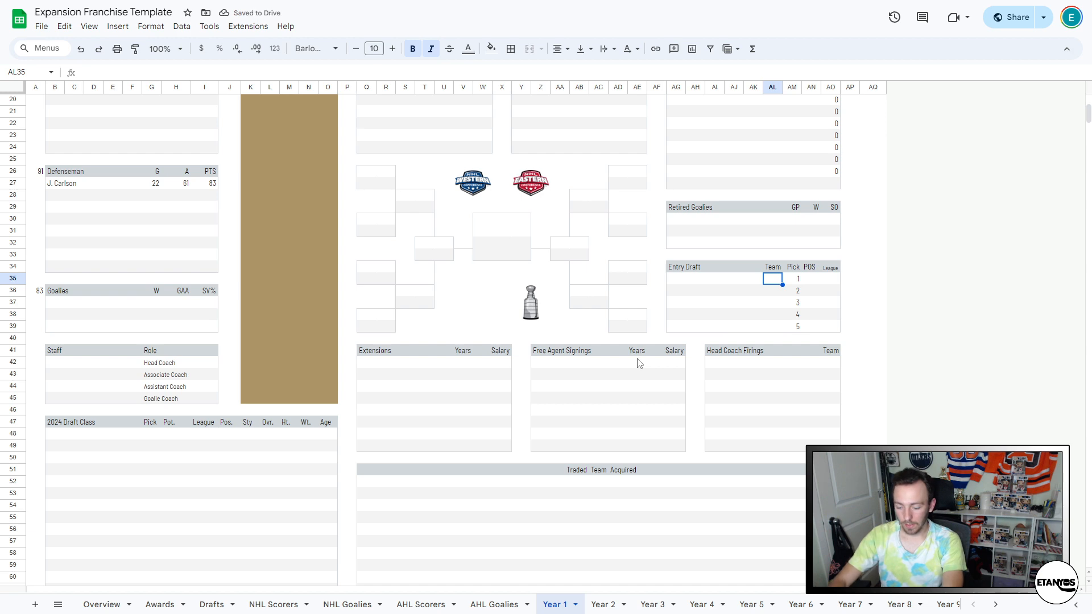
text(COL)
key(Return)
text(EDM)
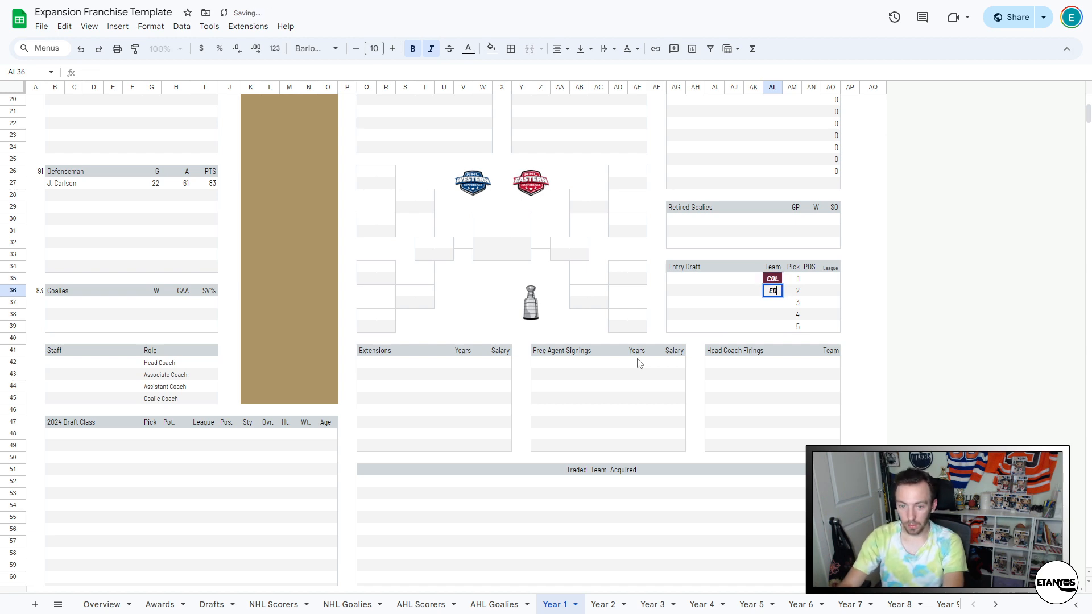
key(Return)
text(NYR)
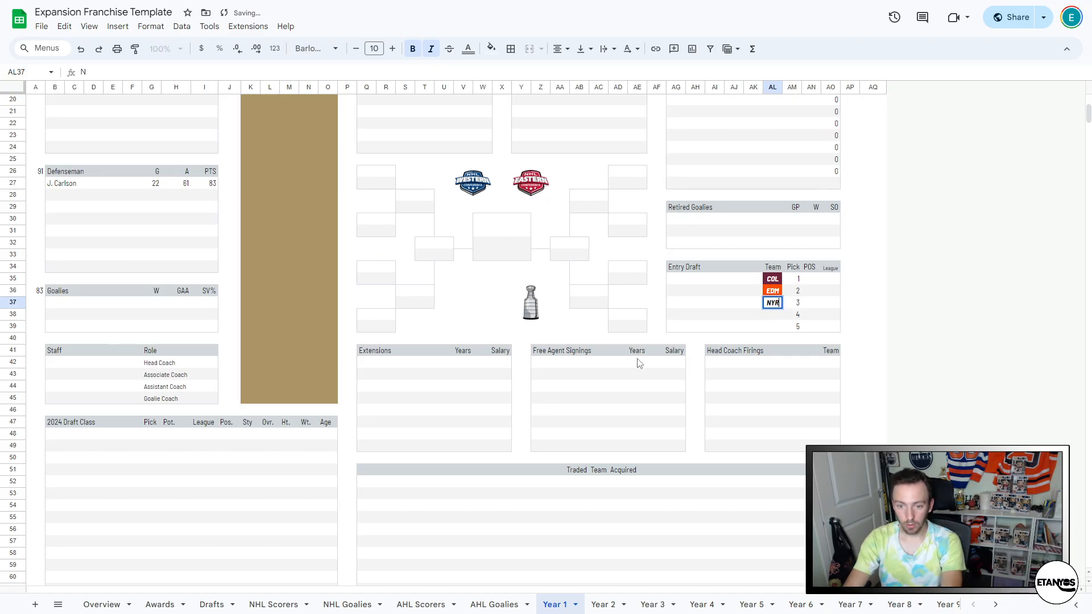
key(Return)
- Clear the three team entries from the Entry Draft table
key(Up)
key(Delete)
key(Up)
key(Delete)
key(Up)
key(Delete)
key(Down)
key(Down)
key(Up)
key(Up)
key(Up)
key(Up)
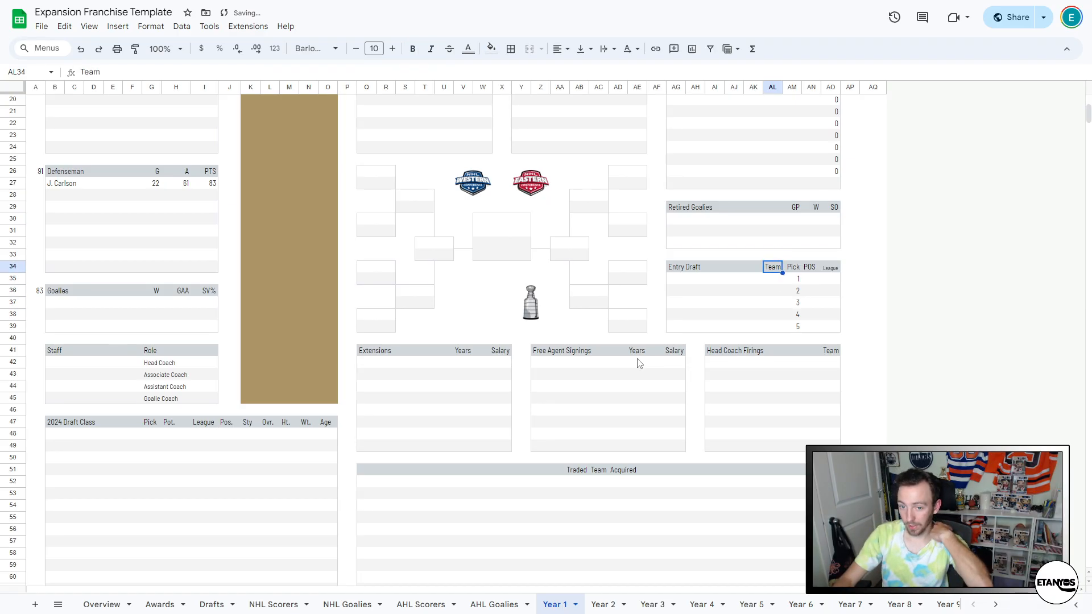
- Enter EDM, VAN, VGK and LA as the first four teams in the Pacific standings
scroll(725, 443, up, 5)
drag(697, 341, 836, 401)
click(371, 175)
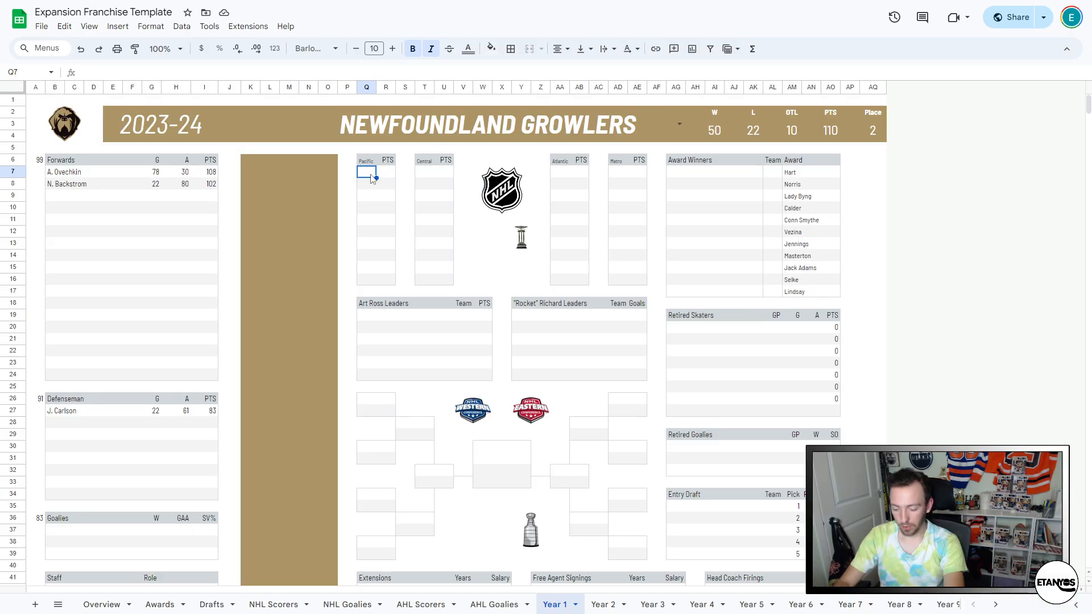
text(EDM)
key(Return)
text(VAN)
key(Return)
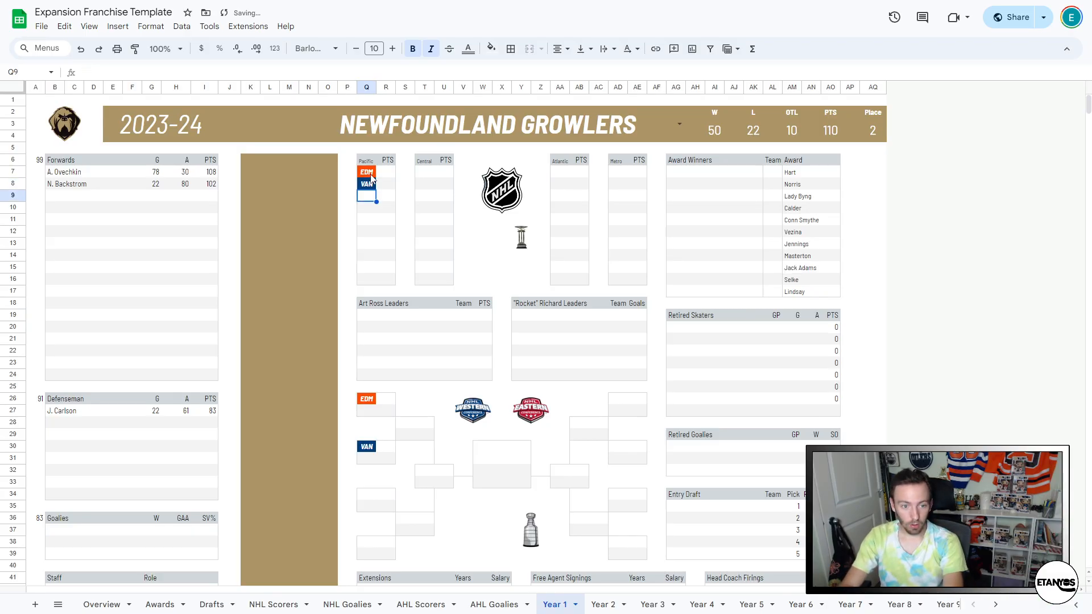
text(VGK)
key(Return)
text(LA)
key(Tab)
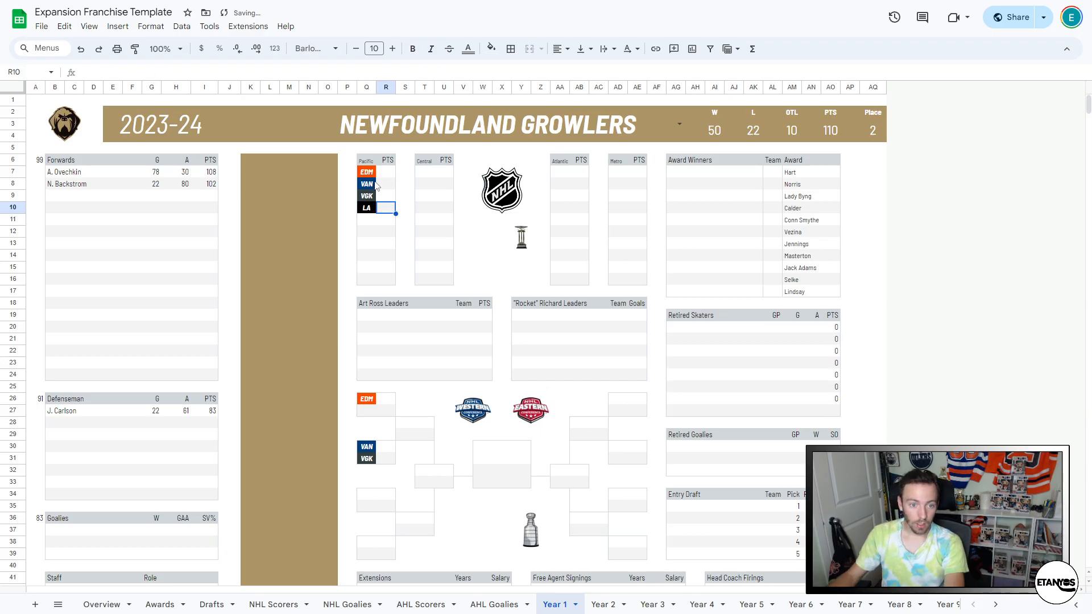
- Inspect the formulas in the Western playoff bracket slots to see which standings cells they reference
click(426, 176)
scroll(424, 432, up, 3)
click(367, 412)
click(84, 72)
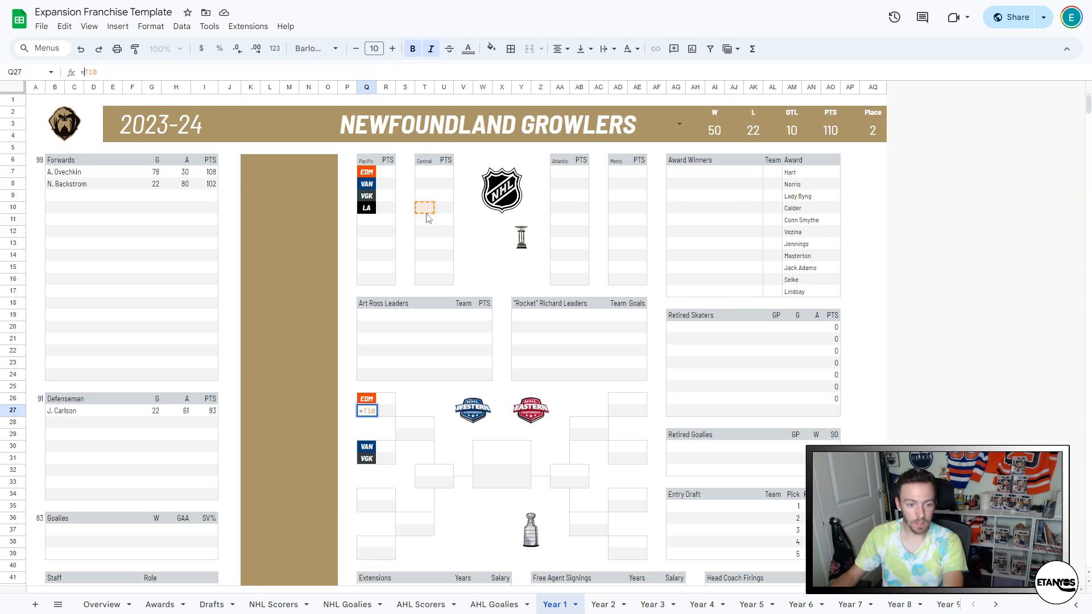
key(Escape)
click(371, 506)
scroll(375, 504, down, 1)
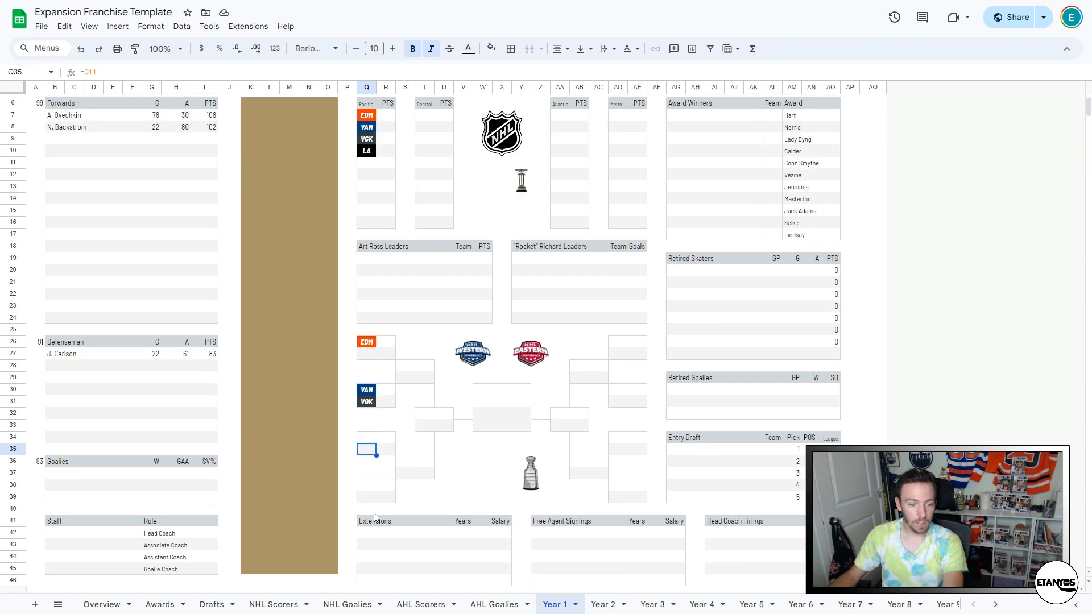
click(368, 486)
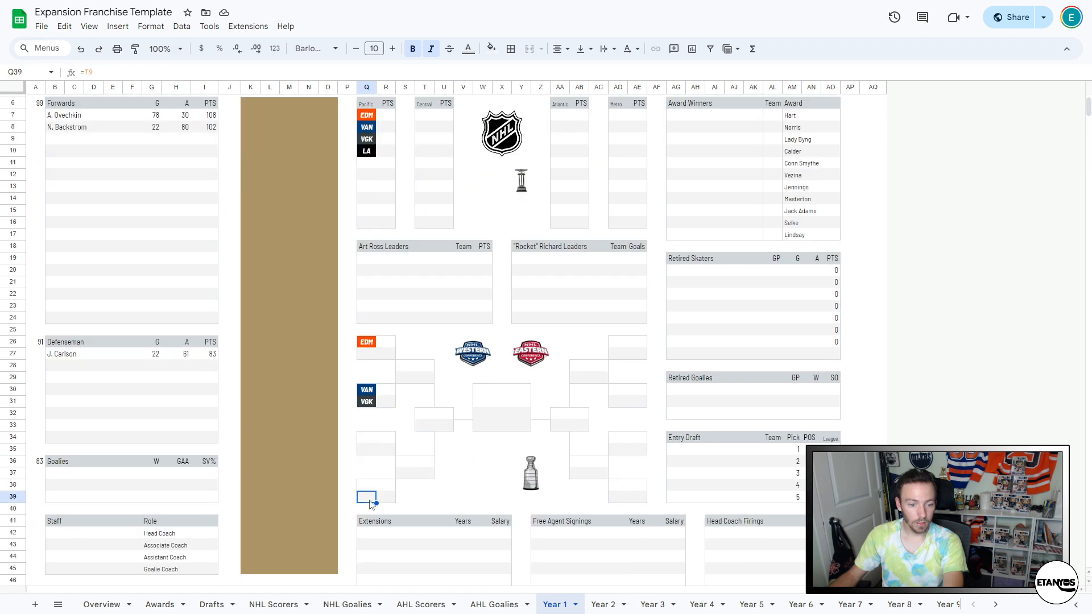
click(366, 164)
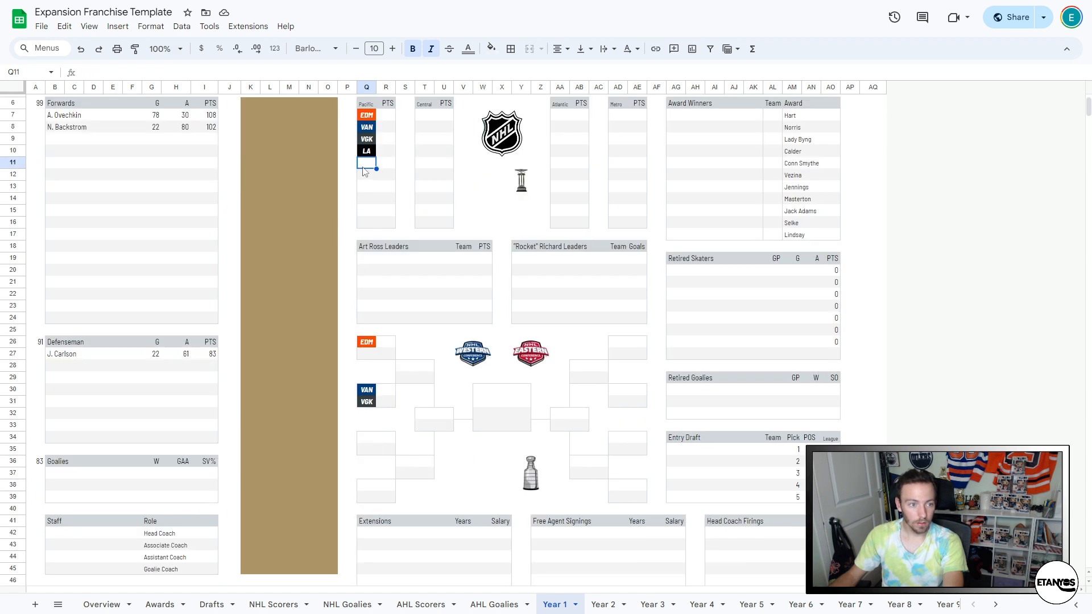
click(370, 438)
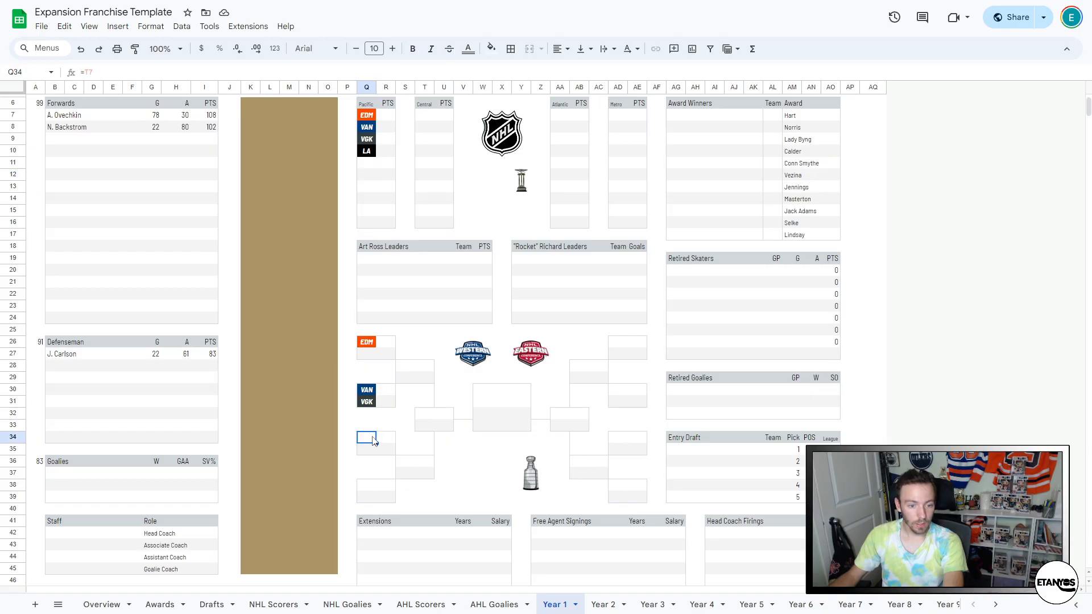
- Fill the empty slot below EDM in the Western bracket with the fourth Pacific team, LA
scroll(388, 434, up, 2)
click(373, 411)
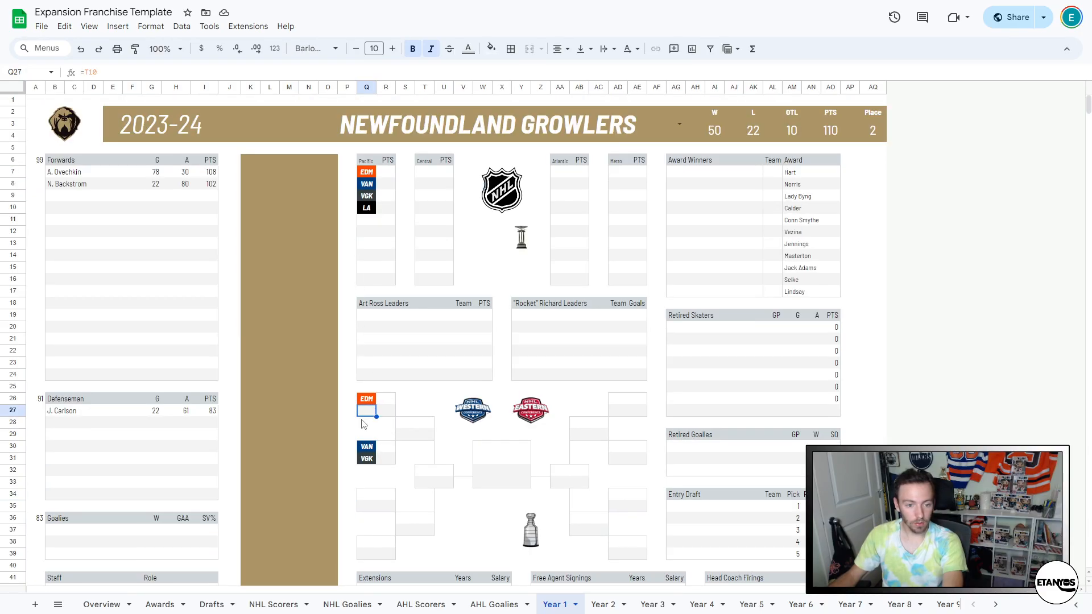
text(LA)
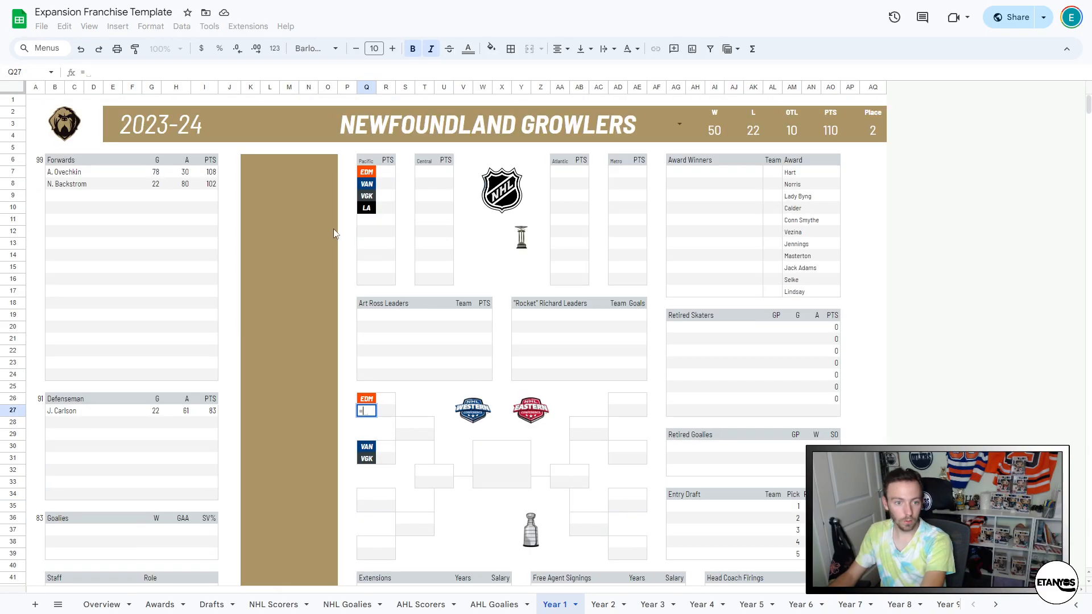
key(Return)
- Enter COL, CHI, MIN and AZ as the first four teams in the Central standings
click(369, 495)
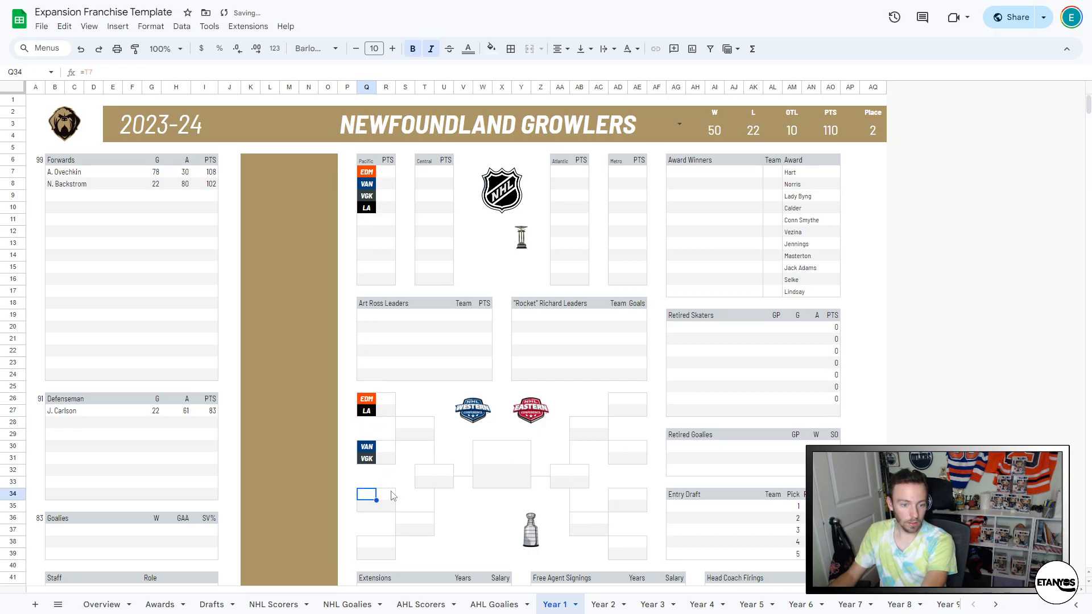
click(428, 172)
text(COL)
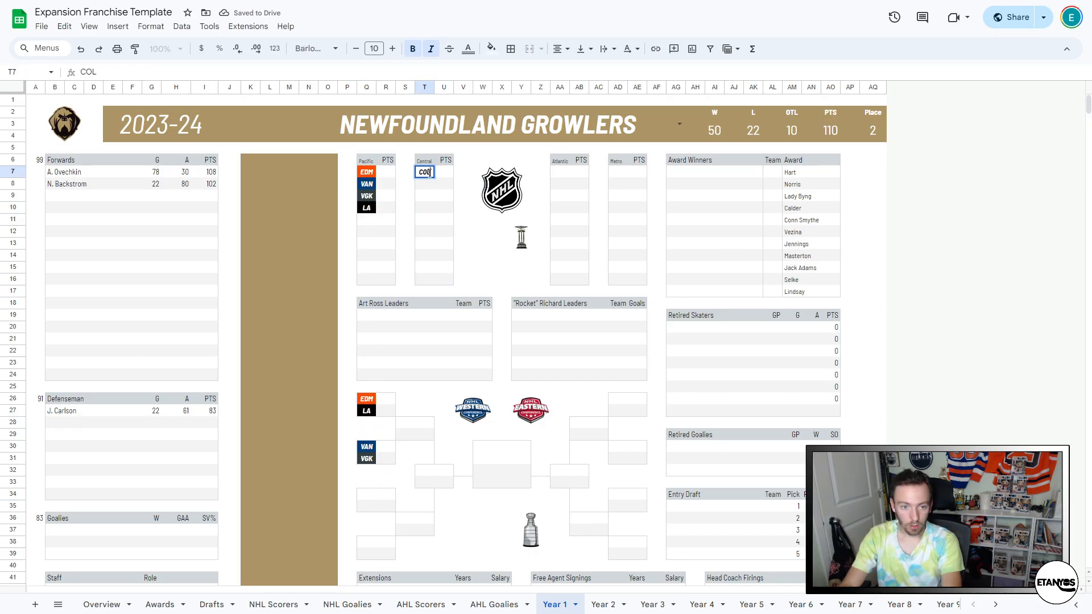
key(Return)
text(CHI)
key(Return)
text(MIN)
key(Return)
text(AAZ)
key(Return)
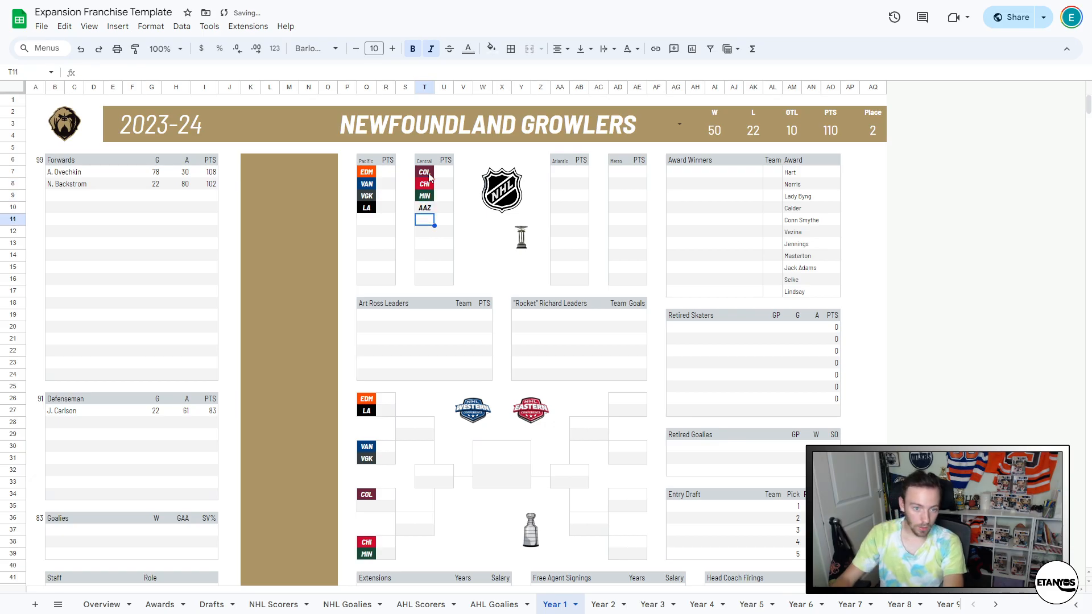
key(Up)
text(AZ)
key(Return)
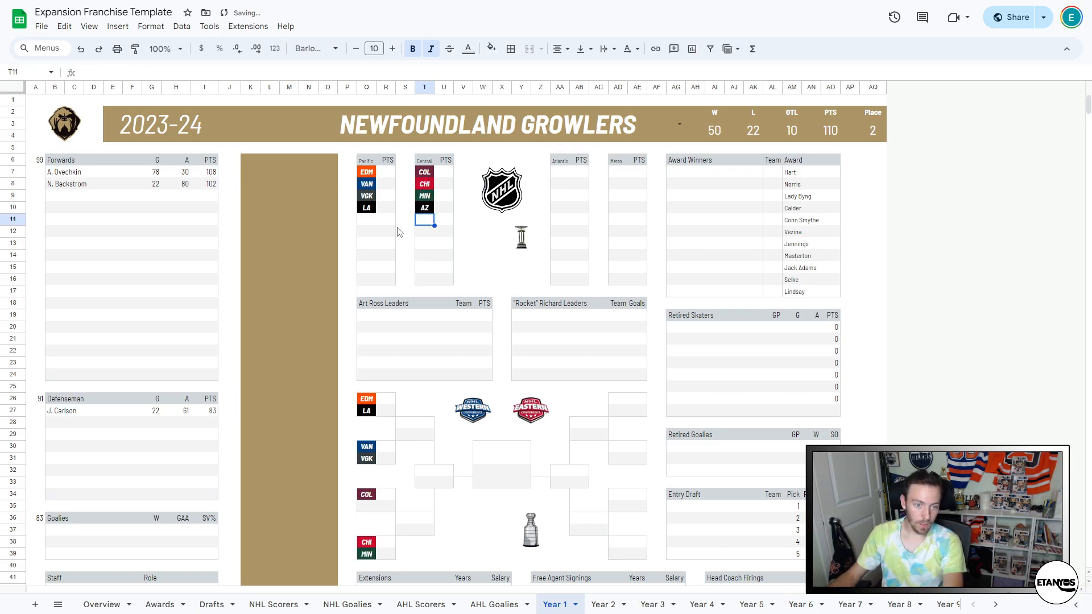
- Fill the empty slot below COL in the Western bracket with the fourth Central team, AZ
scroll(401, 435, down, 3)
scroll(381, 424, up, 2)
click(366, 450)
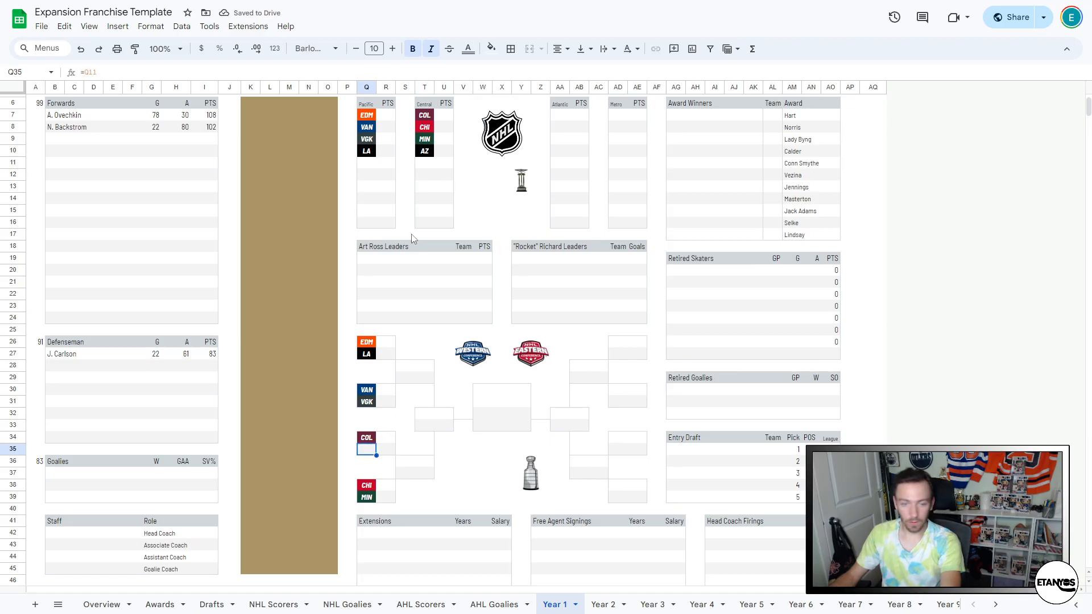
text(AZ)
key(Return)
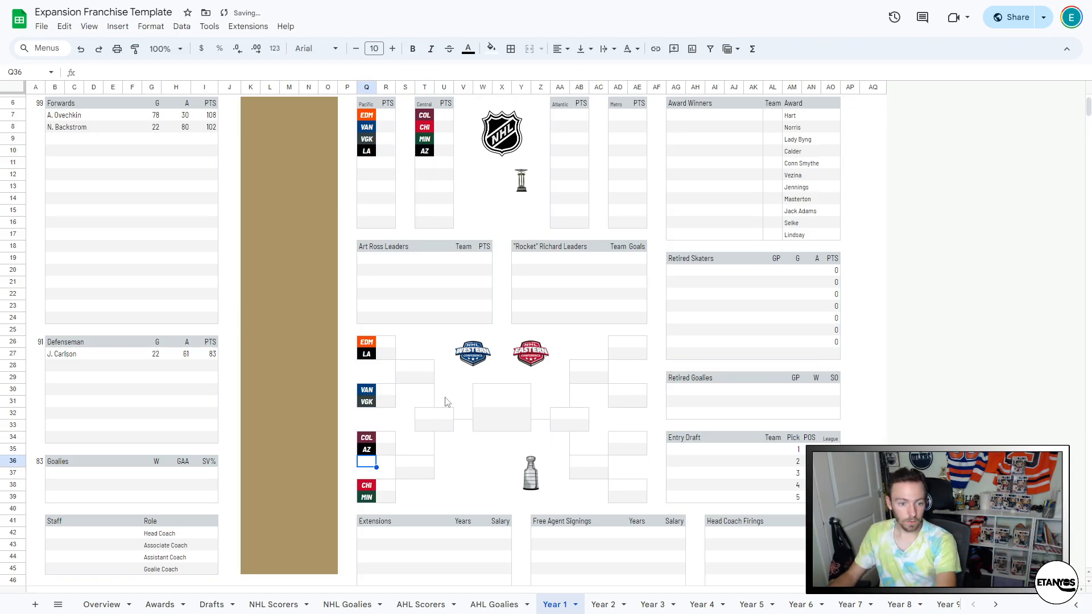
- On the Lookup sheet, change the Los Angeles Kings abbreviation to LA
scroll(443, 402, down, 2)
scroll(931, 606, down, 10)
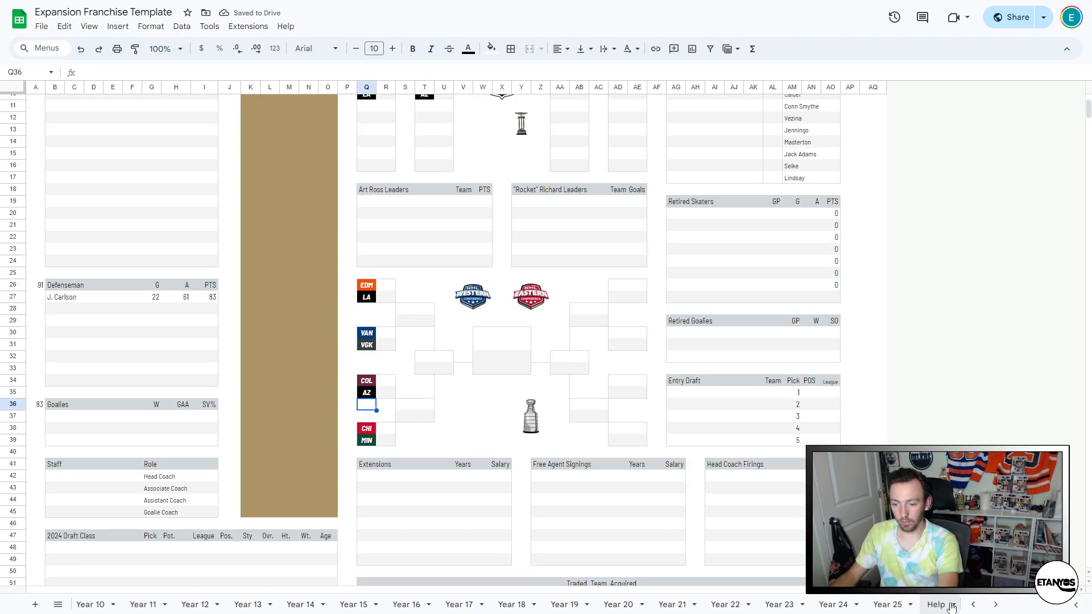
click(927, 604)
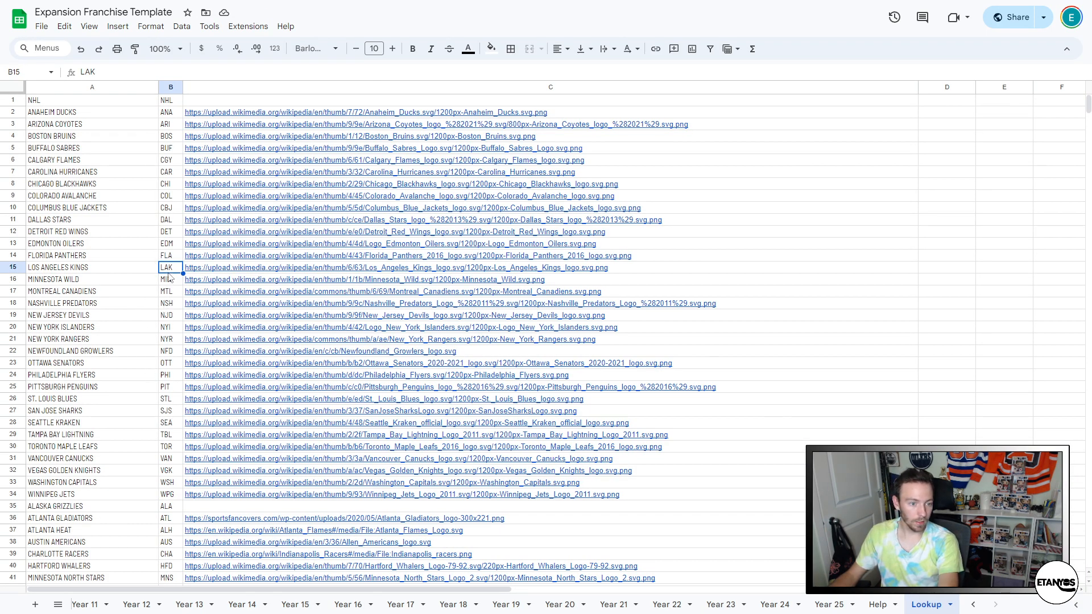
text(LAV)
key(Return)
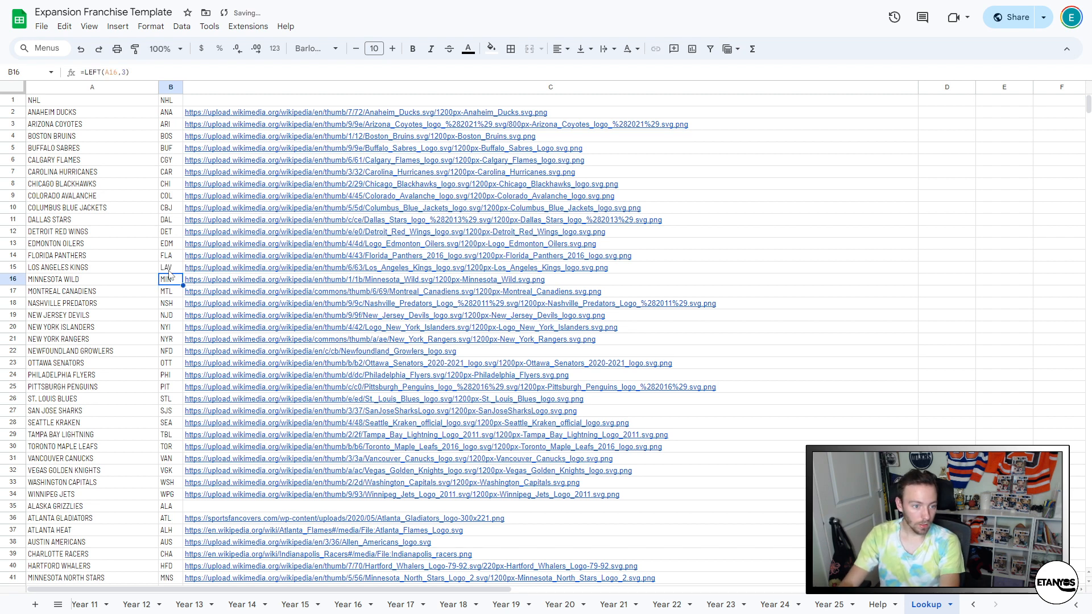
- Change the New Jersey Devils abbreviation to NJ
key(Down)
key(Down)
key(Down)
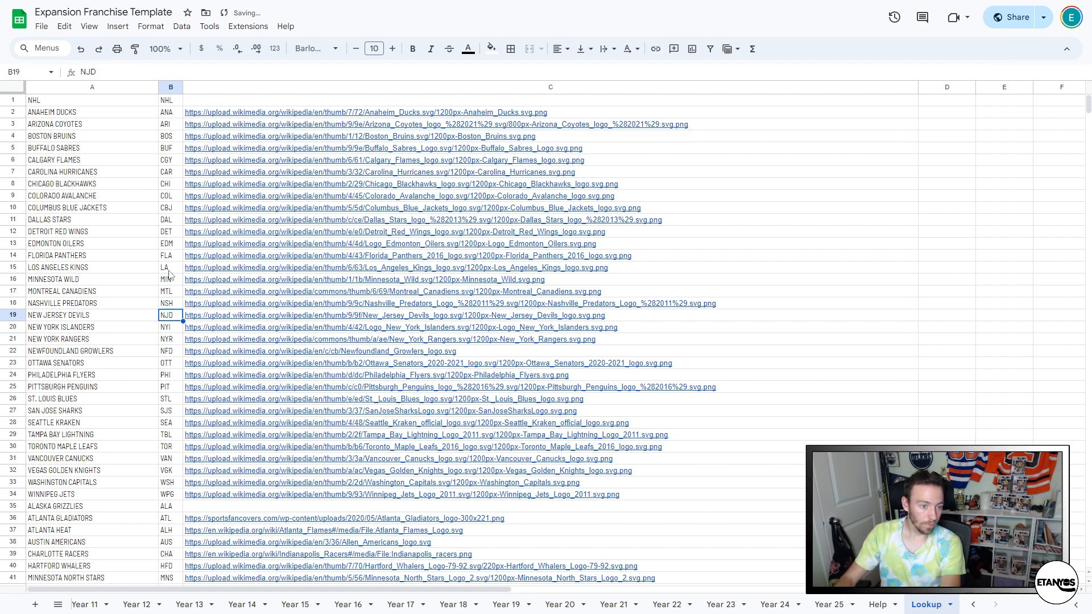
text(N)
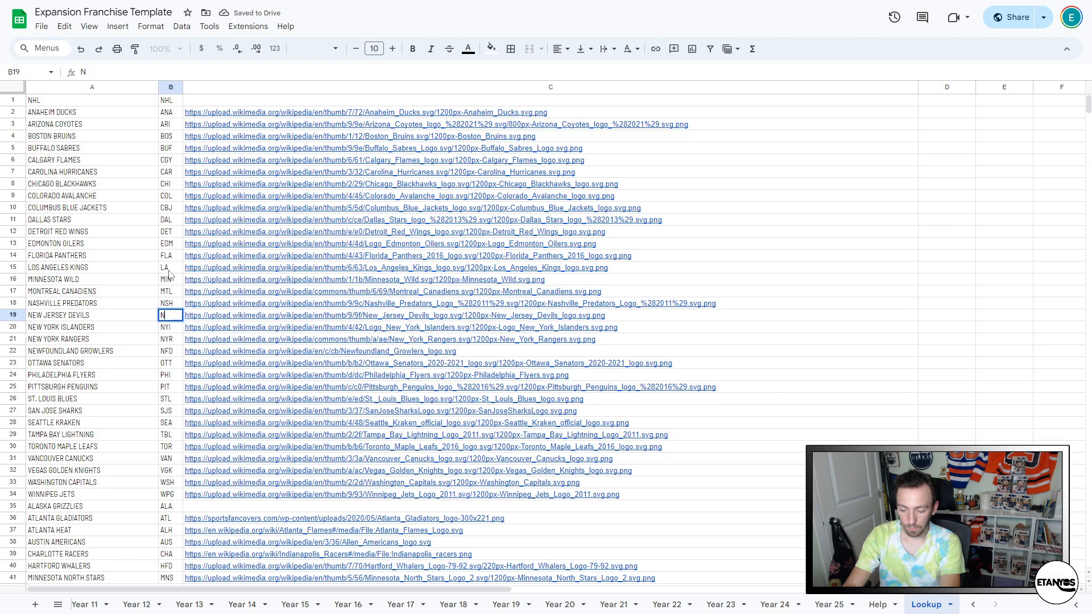
text(J)
key(Return)
- Change the San Jose Sharks abbreviation to SJ
key(Down)
key(Down)
key(Down)
key(Down)
key(Down)
key(Down)
key(Down)
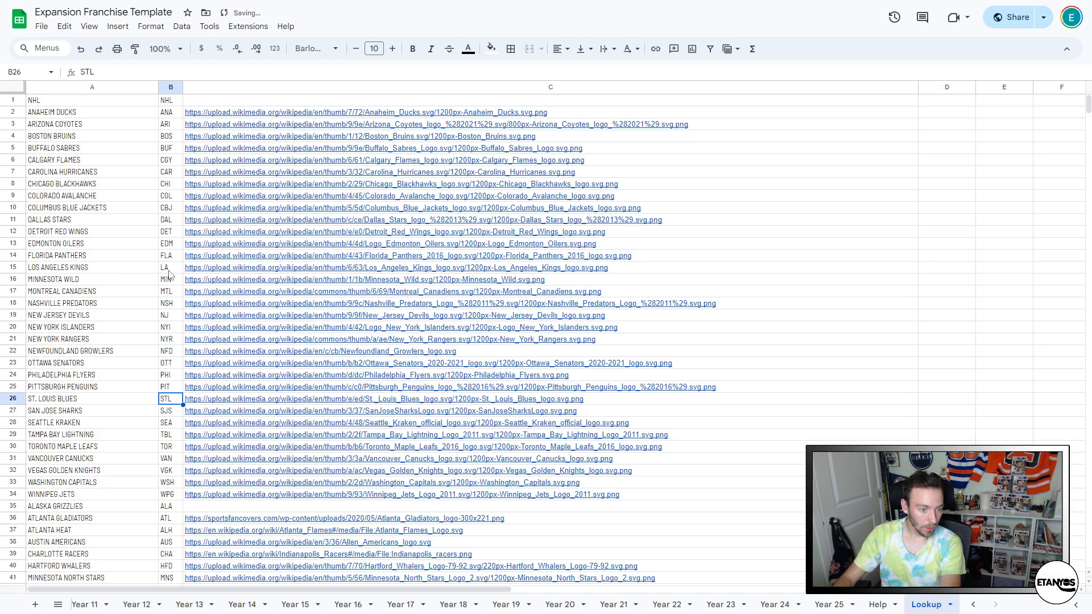
text(SJ)
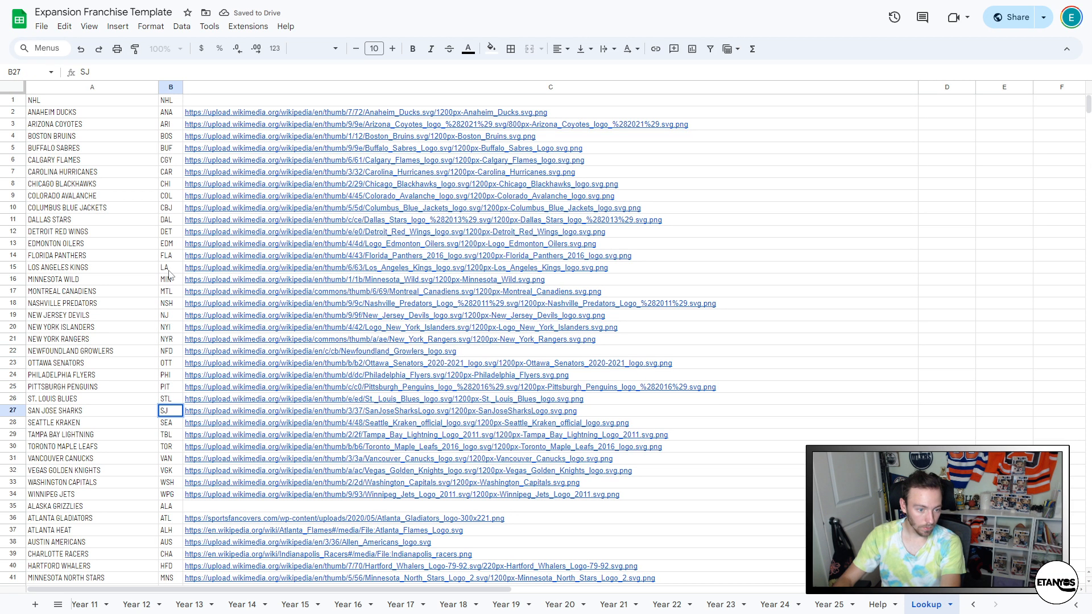
- Confirm SJ as the San Jose Sharks abbreviation and set the Tampa Bay Lightning abbreviation to TB
key(Return)
key(Down)
text(TB)
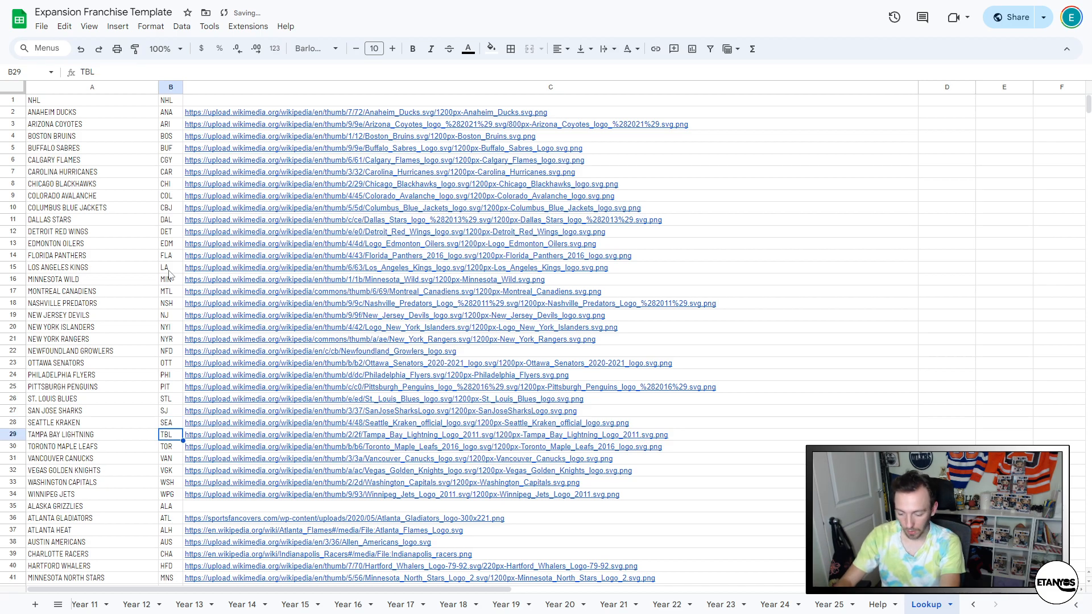
key(Down)
- Check the remaining NHL team abbreviations in column B of the Lookup sheet, from Vancouver and Vegas back up to row 1
key(Down)
key(Down)
key(Down)
key(Down)
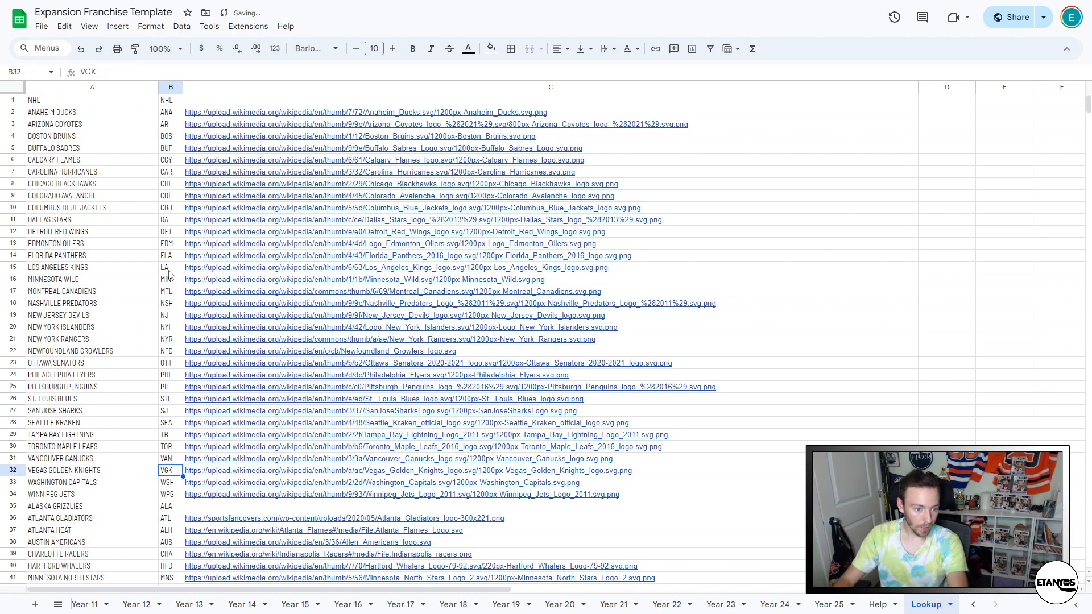
key(Up)
key(Up)
key(Up)
key(Up)
key(Up)
key(Up)
key(Up)
key(Up)
key(Up)
key(Up)
key(Up)
key(Up)
key(Up)
key(Up)
key(Up)
key(Up)
key(Up)
key(Up)
key(Up)
key(Up)
key(Up)
key(Up)
key(Up)
key(Up)
key(Up)
key(Up)
key(Up)
key(Up)
key(Up)
key(Up)
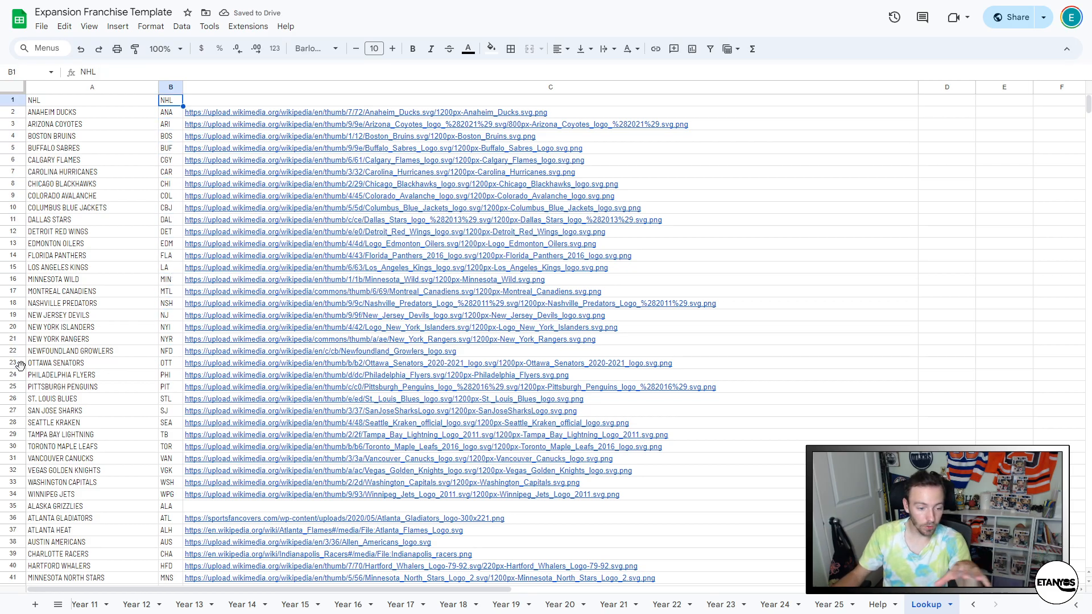
- Open the Overview sheet and examine its season summary tables and the roster planner below them
scroll(297, 608, up, 6)
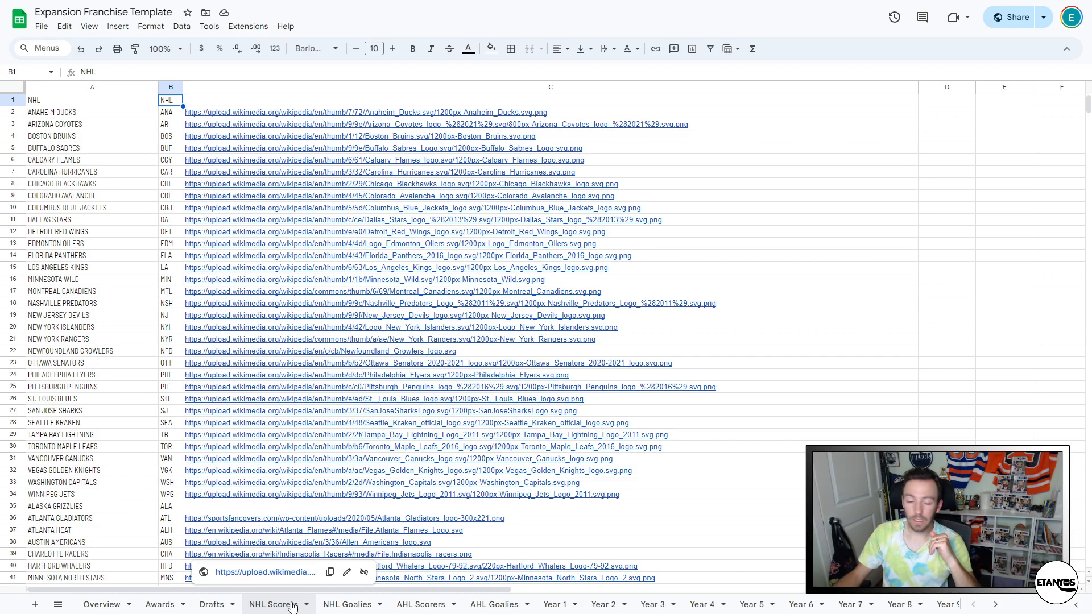
click(102, 605)
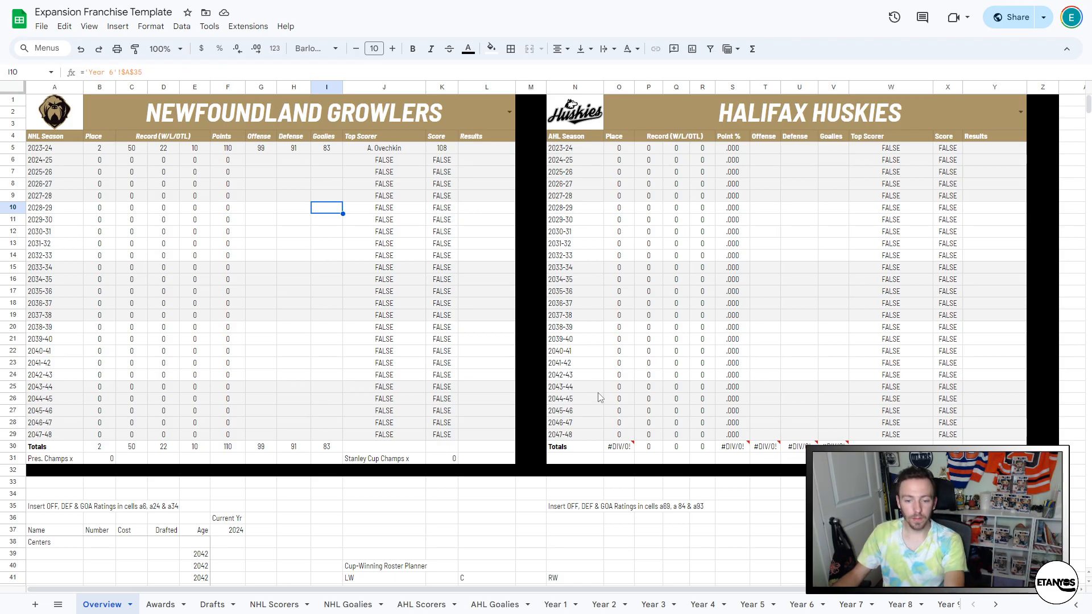
scroll(599, 396, down, 10)
scroll(597, 395, up, 3)
scroll(597, 394, down, 3)
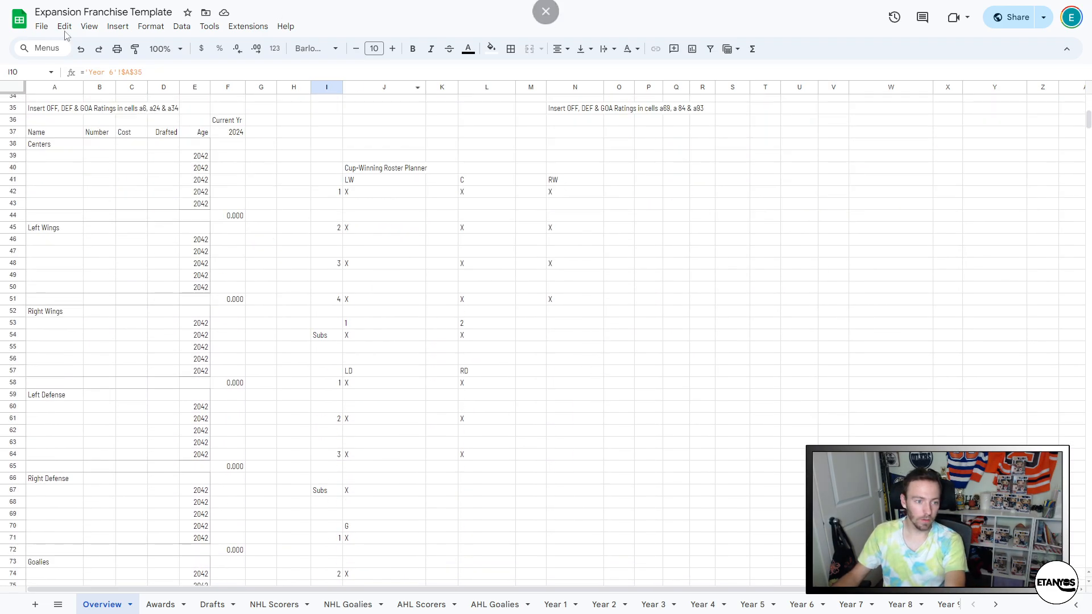
scroll(374, 194, up, 10)
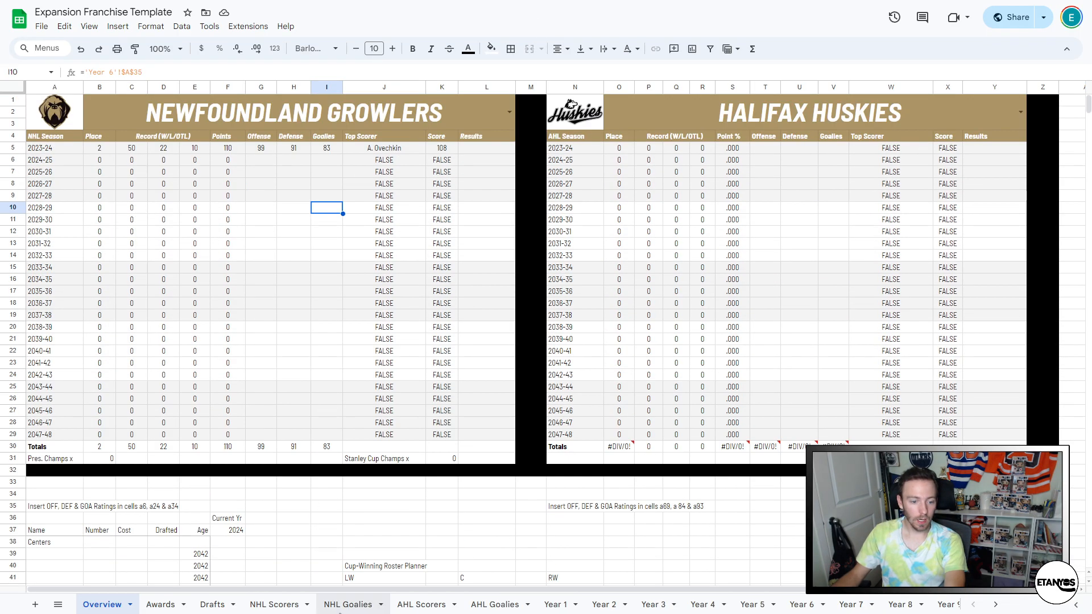
- Open the Year 1 sheet and inspect the sample entries in its Forwards and Defenseman tables
click(555, 604)
scroll(169, 305, up, 4)
click(82, 412)
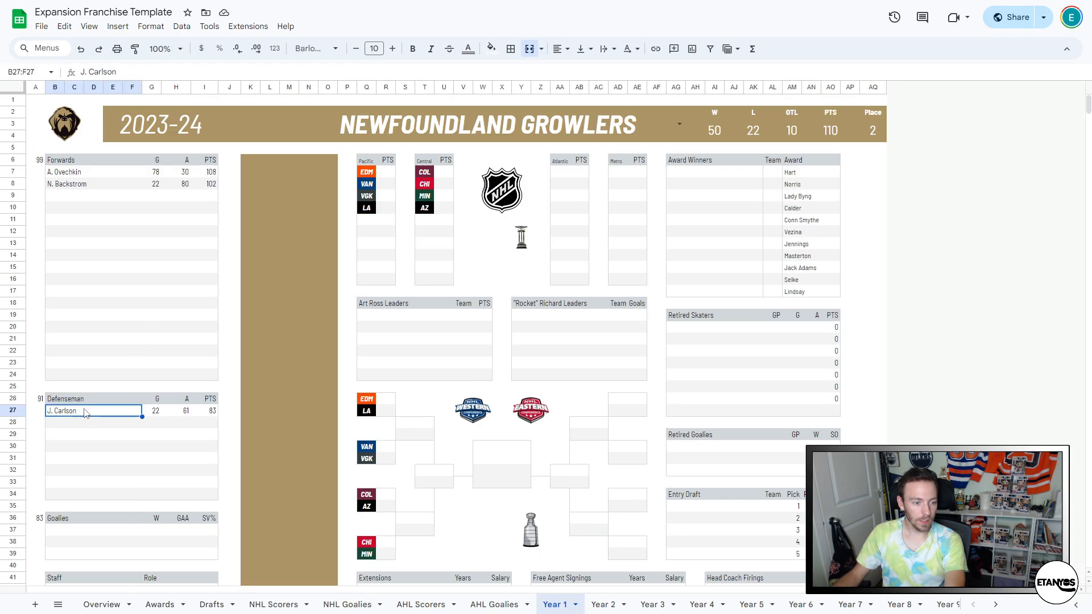
click(72, 174)
click(84, 407)
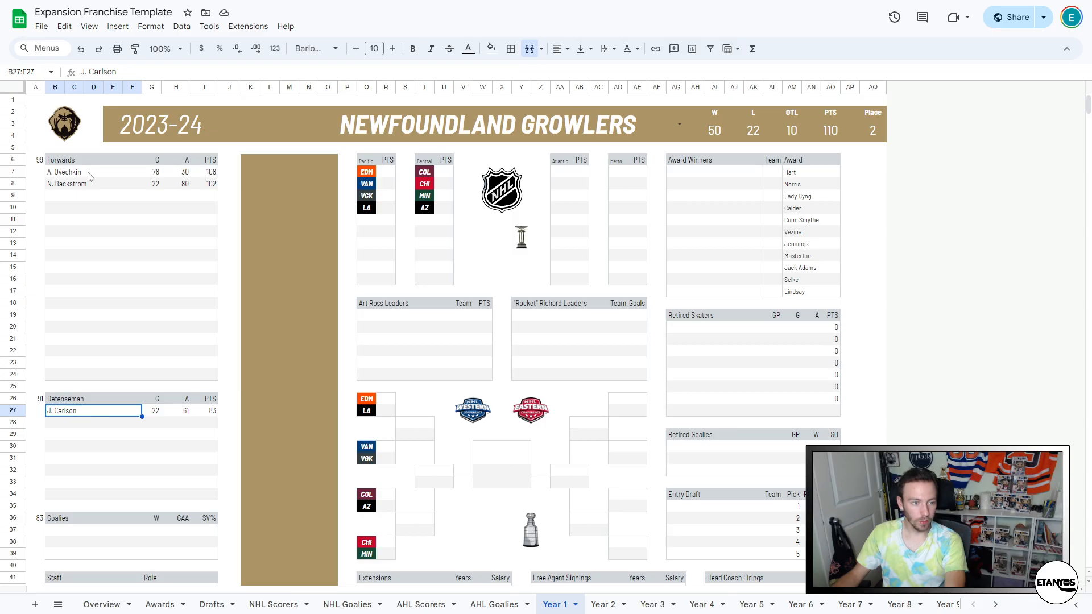
click(112, 177)
click(182, 174)
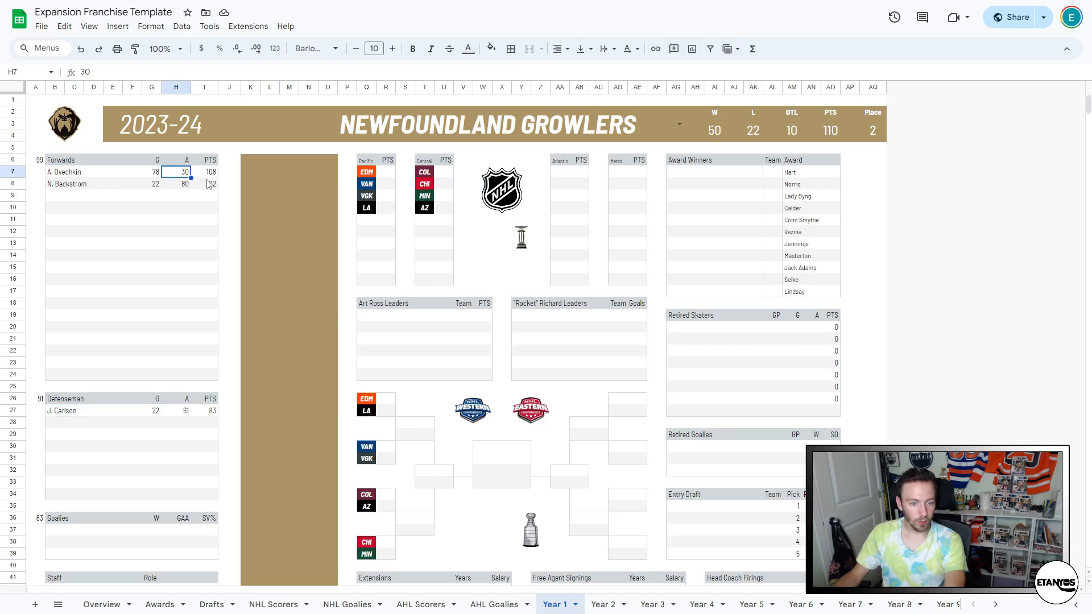
- Enter a sample first-round playoff score of 2 for EDM and 1 for LA in the Western bracket
click(369, 401)
scroll(455, 358, down, 3)
click(390, 286)
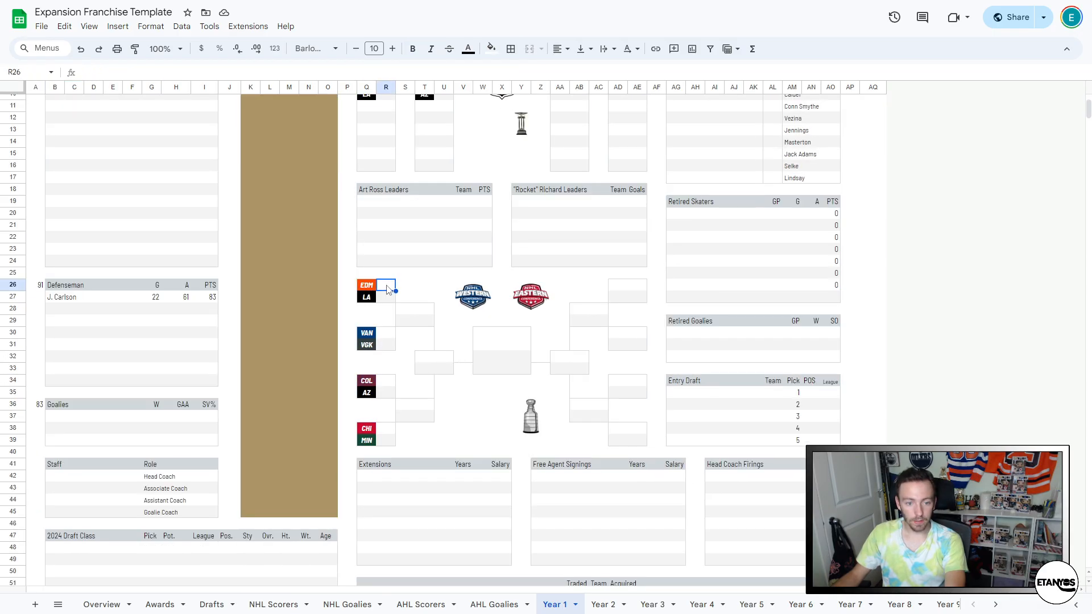
text(2)
key(Return)
text(1)
click(427, 321)
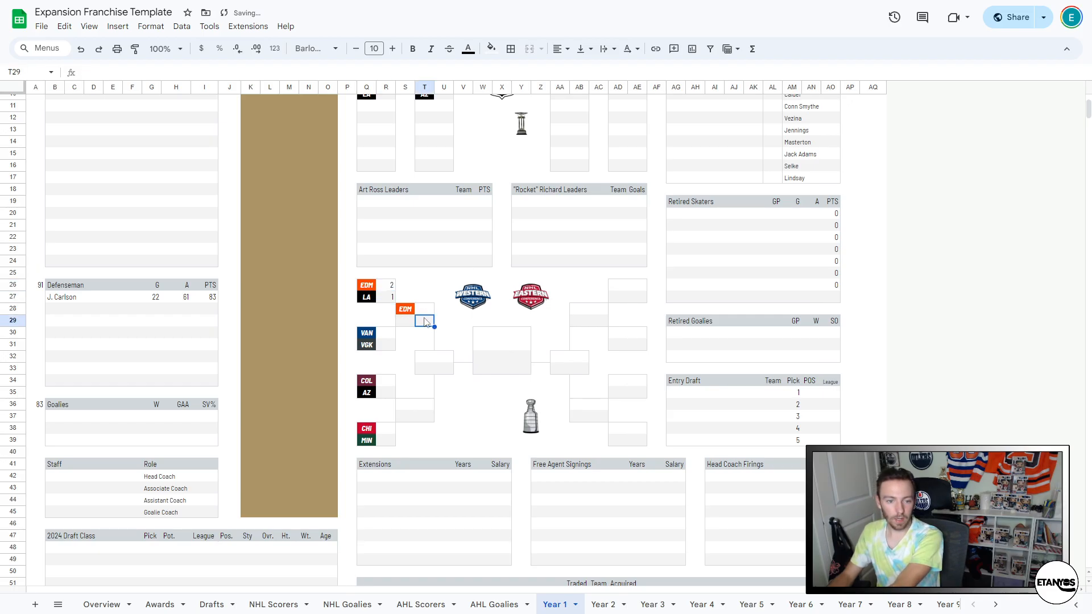
- Set LA's series score to 3 and inspect the second-round cell's formula that advances the series winner
click(392, 297)
text(3)
click(428, 335)
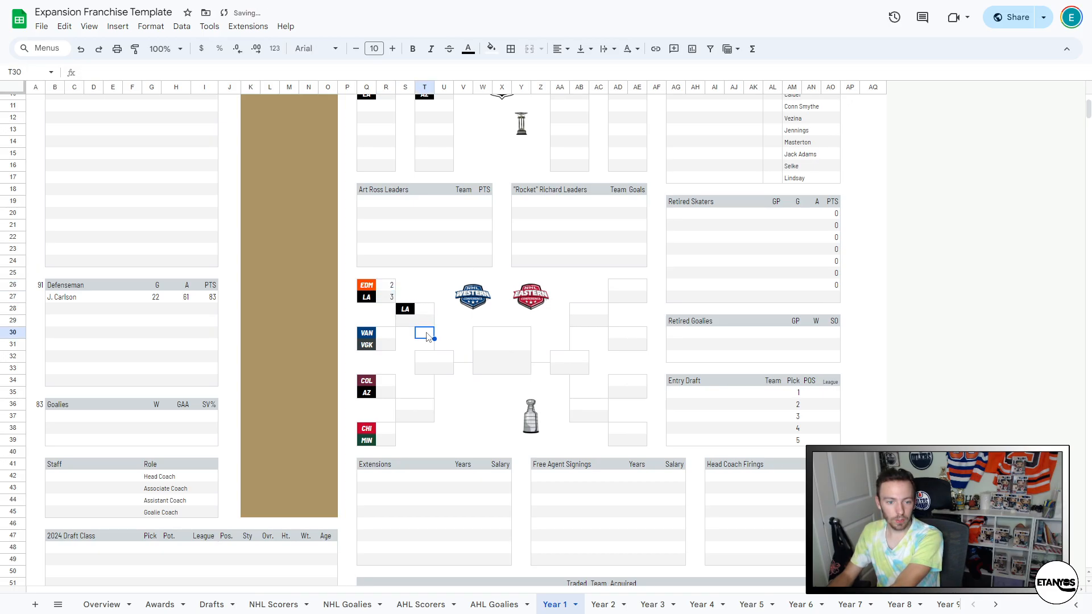
click(417, 313)
click(404, 312)
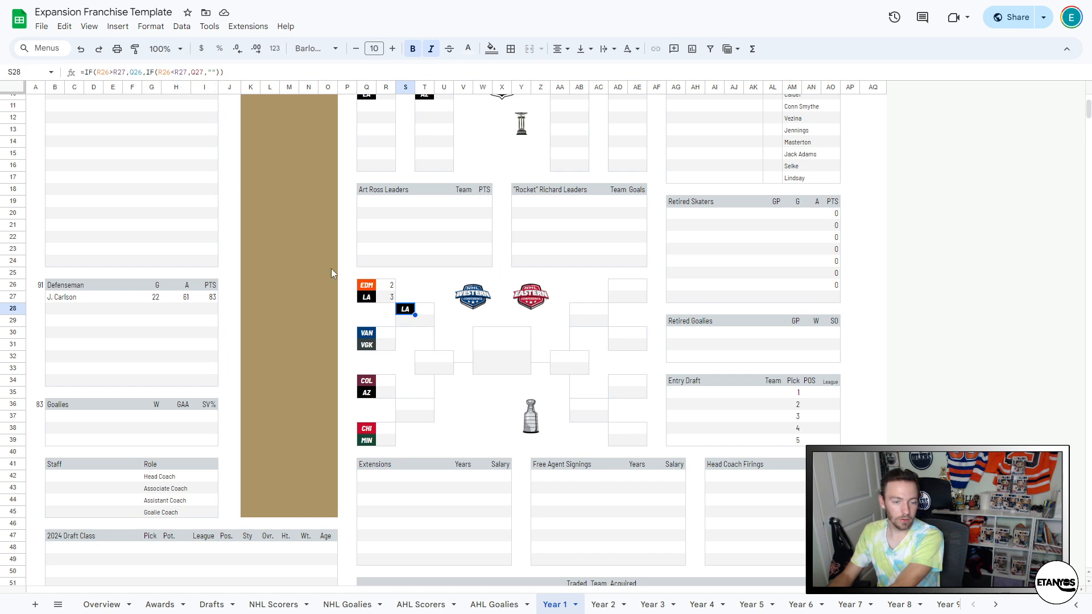
click(423, 310)
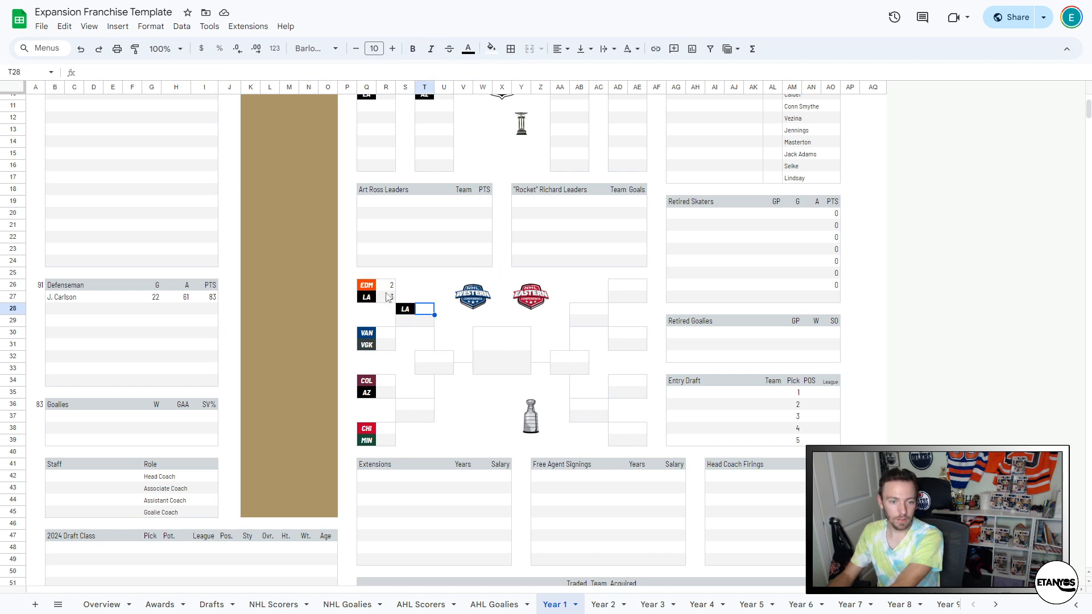
- Set LA's series score to 4, and enter 4 for VAN and 3 for VGK in the next first-round series
click(389, 286)
click(388, 297)
text(4)
click(388, 334)
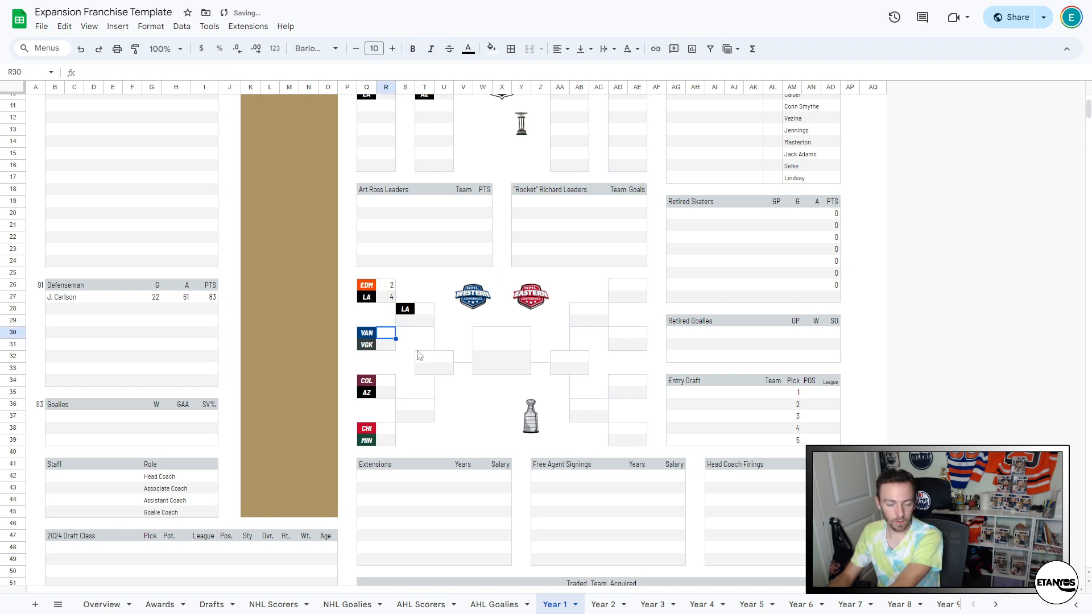
text(2)
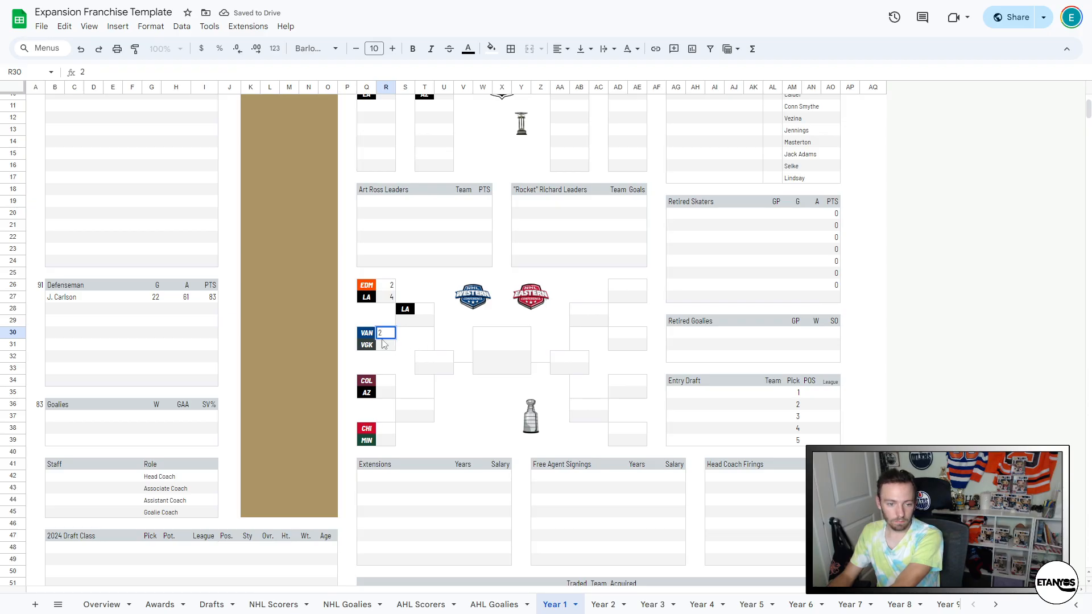
key(Return)
text(3)
- Enter the other Western first-round scores: COL 4, AZ 1, CHI 3 and MIN 4
click(389, 380)
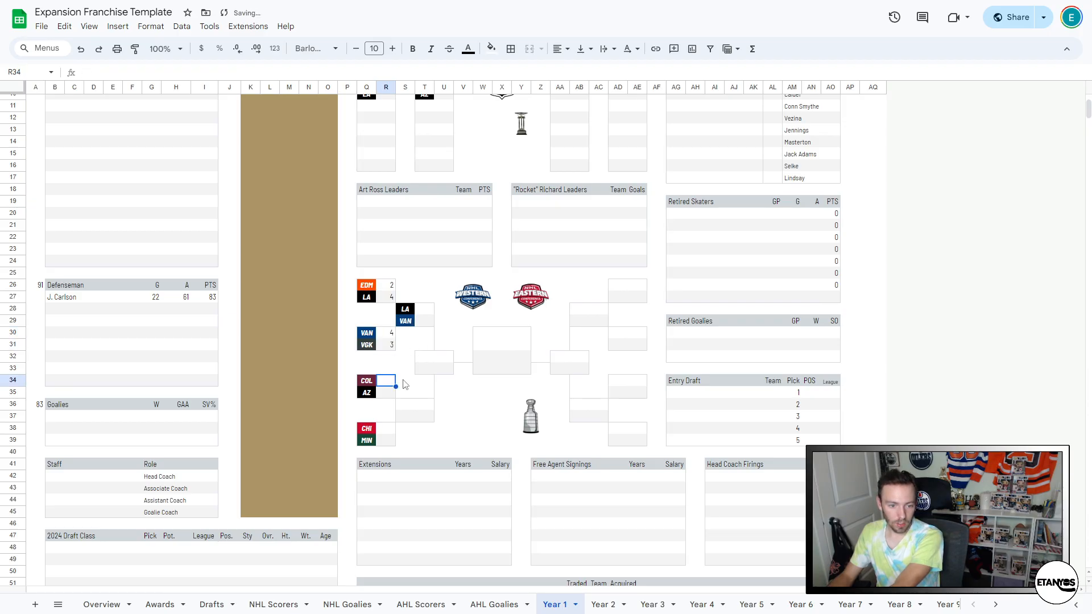
text(4)
key(Return)
text(1)
click(384, 432)
text(3)
key(Return)
text(4)
- Fill in the Western second-round scores: COL 4 and MIN 1, LA 4 and VAN 2
click(426, 405)
text(4)
key(Return)
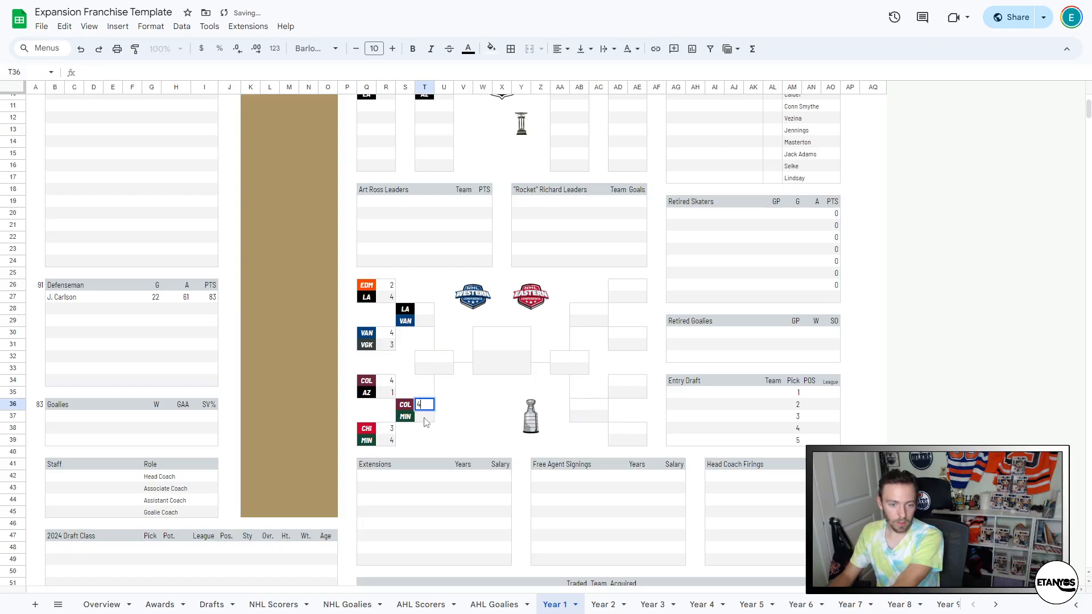
text(1)
click(429, 312)
text(4)
key(Return)
text(2)
- Enter the Western conference final score, with 2 for LA and 4 for COL
click(447, 362)
text(2)
key(Return)
text(4)
key(Return)
- Enter 4 for COL and 2 for the opponent in the championship series, and inspect the champion's logo formula
click(526, 346)
text(4)
key(Return)
text(2)
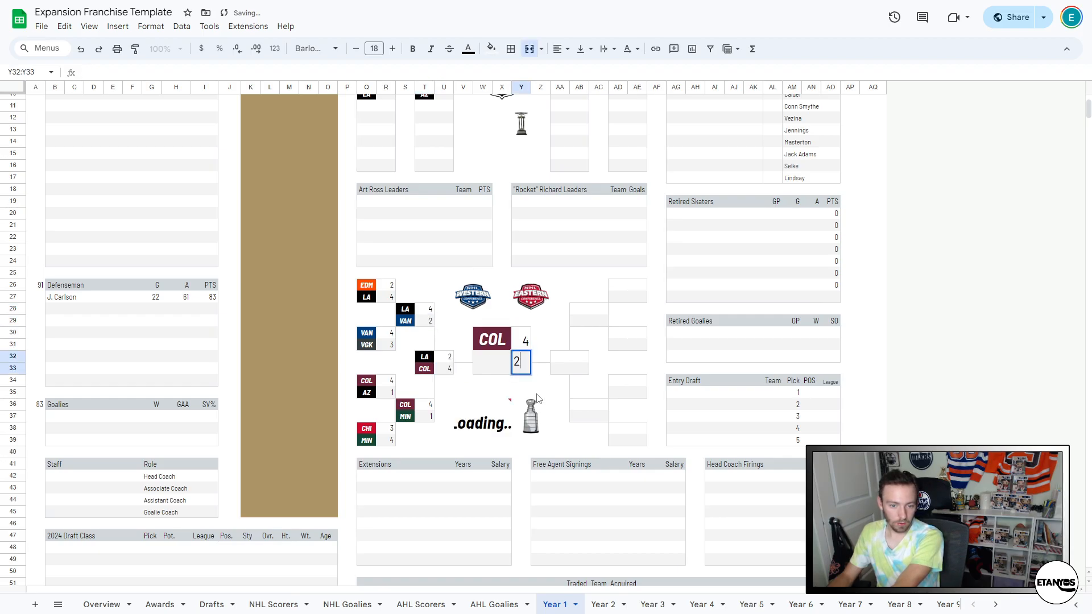
click(483, 414)
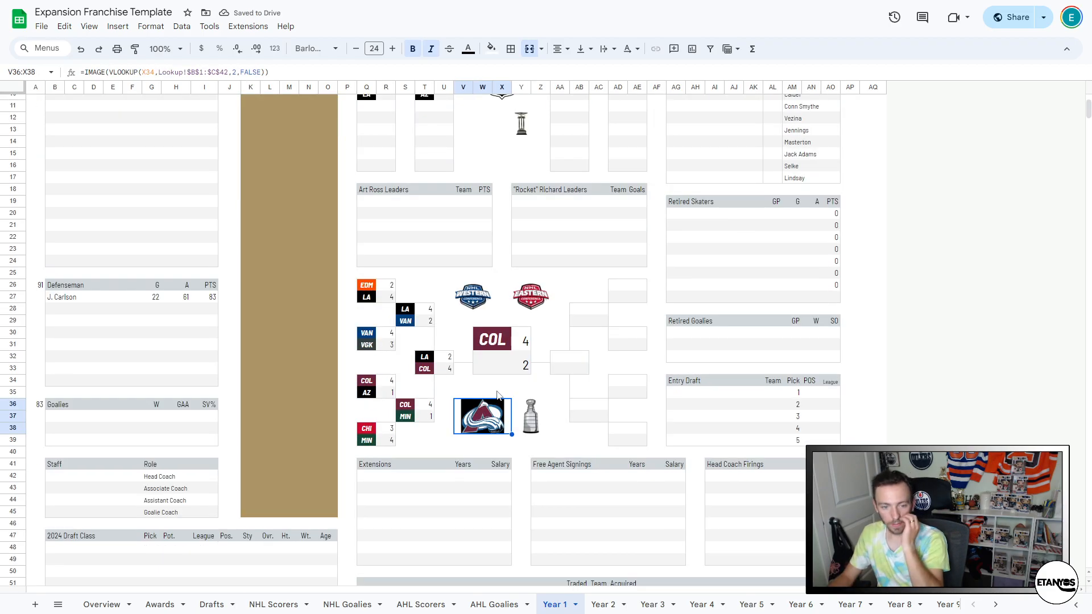
- Enter TOR, BOS and FLA as the top three teams in the Atlantic standings
click(641, 286)
scroll(642, 286, up, 3)
click(563, 174)
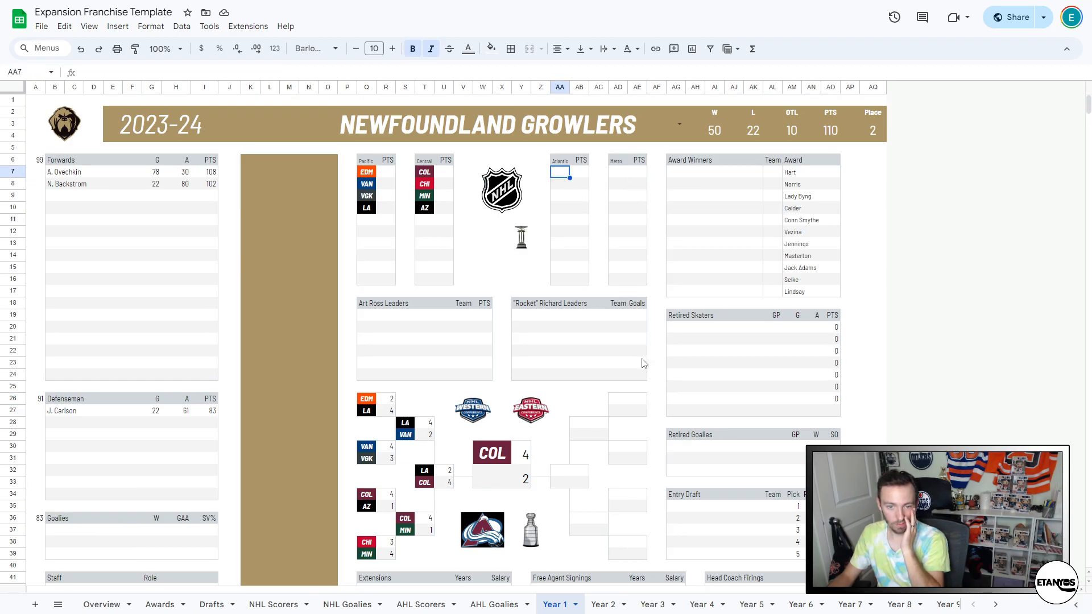
text(TOR)
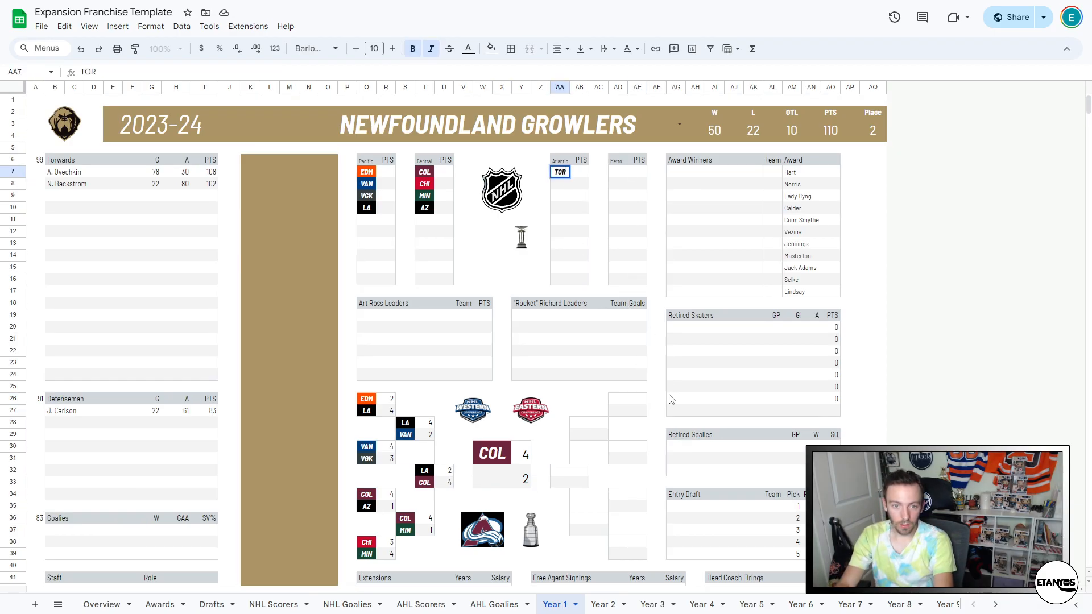
key(Return)
text(BOS)
key(Return)
text(FLA)
key(Return)
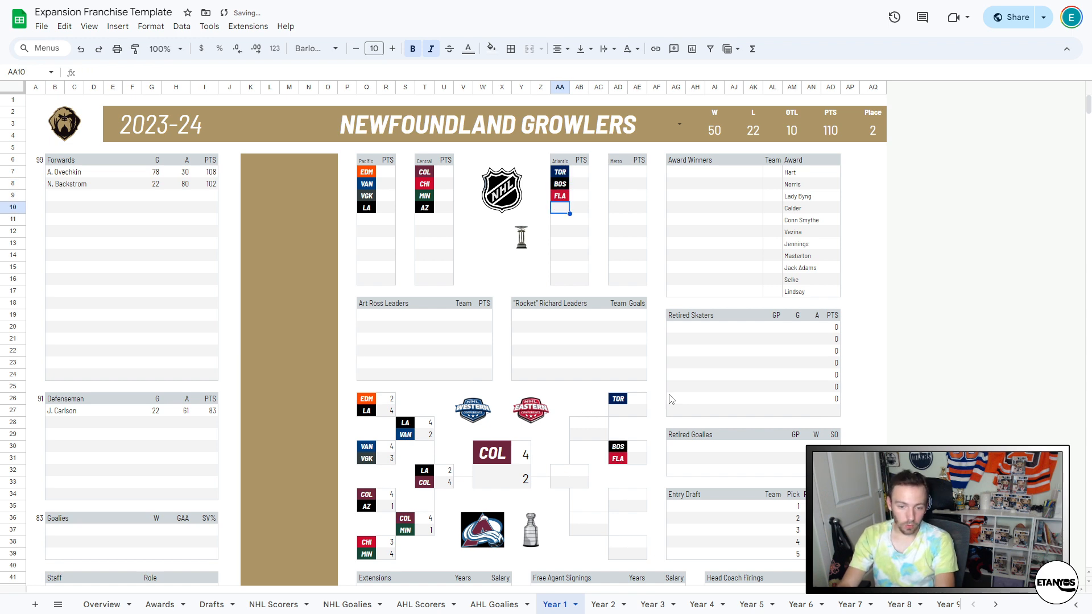
- Undo the Atlantic teams, all playoff scores, the Central teams and the fourth Pacific team
key(ctrl+z)
key(ctrl+z)
key(ctrl+z)
key(ctrl+z)
key(ctrl+z)
key(ctrl+z)
key(ctrl+z)
key(ctrl+z)
key(ctrl+z)
key(ctrl+z)
key(ctrl+z)
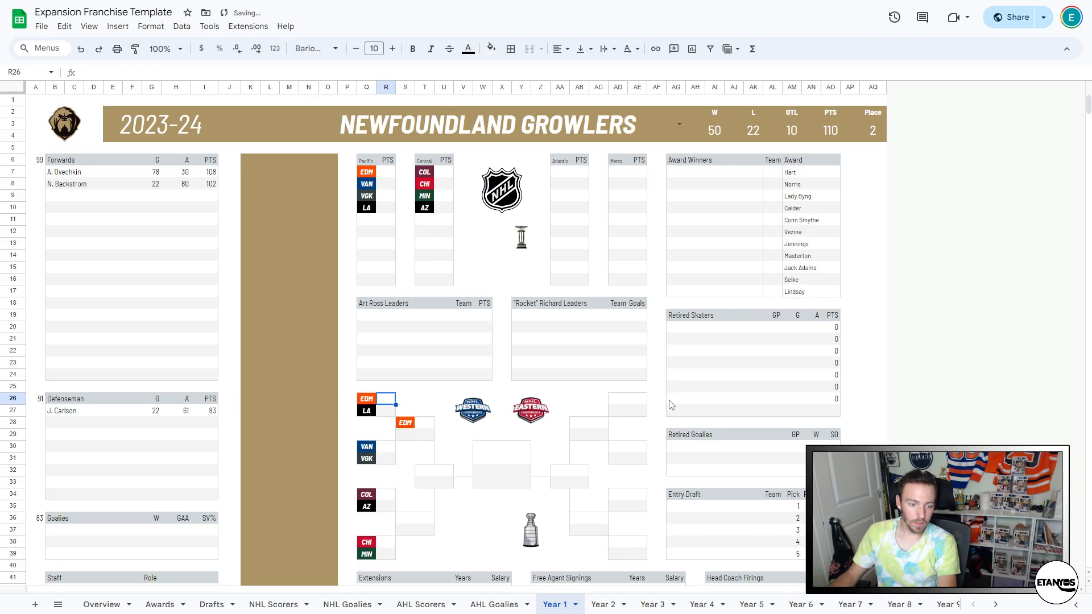
key(ctrl+z)
key(ctrl+z)
key(ctrl+z)
key(ctrl+z)
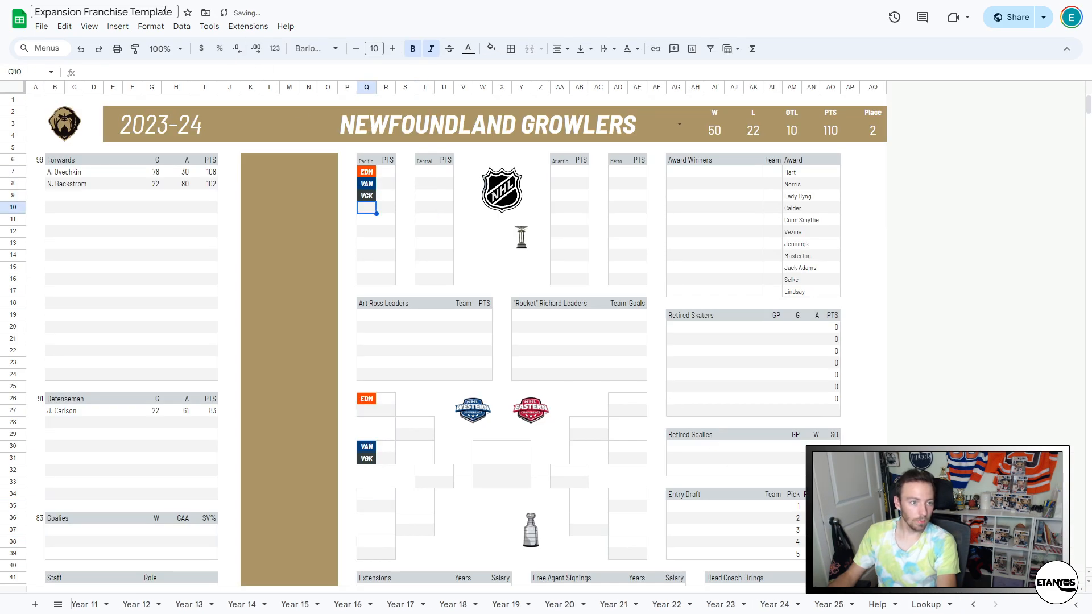
- Redo the fourth Pacific team, the Central teams and Edmonton's first-round score
click(100, 50)
click(100, 49)
click(99, 49)
click(100, 49)
click(99, 49)
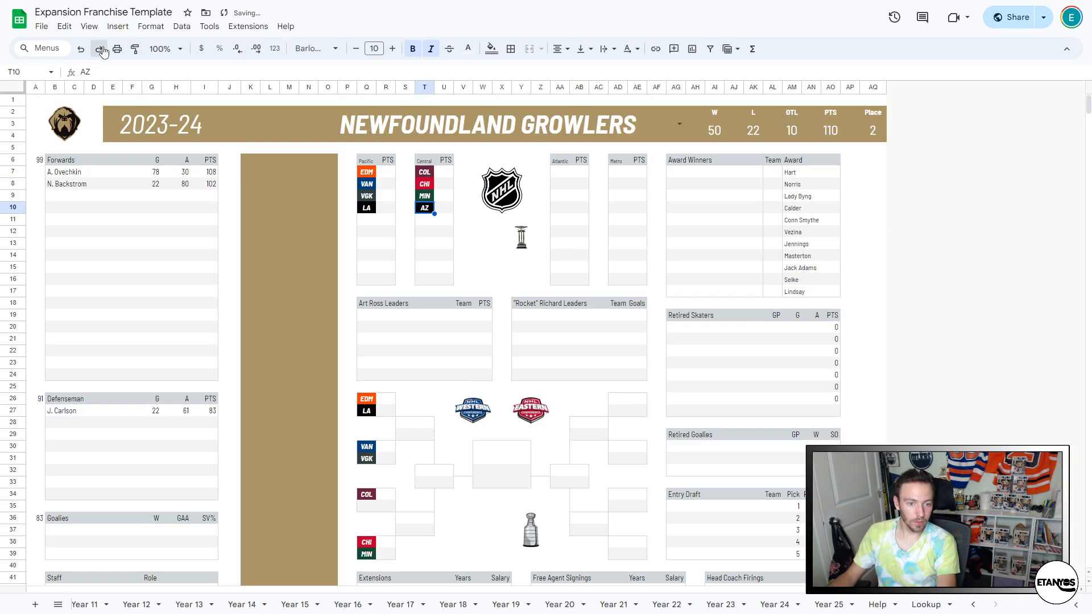
click(99, 49)
click(100, 49)
click(99, 50)
click(99, 50)
click(99, 50)
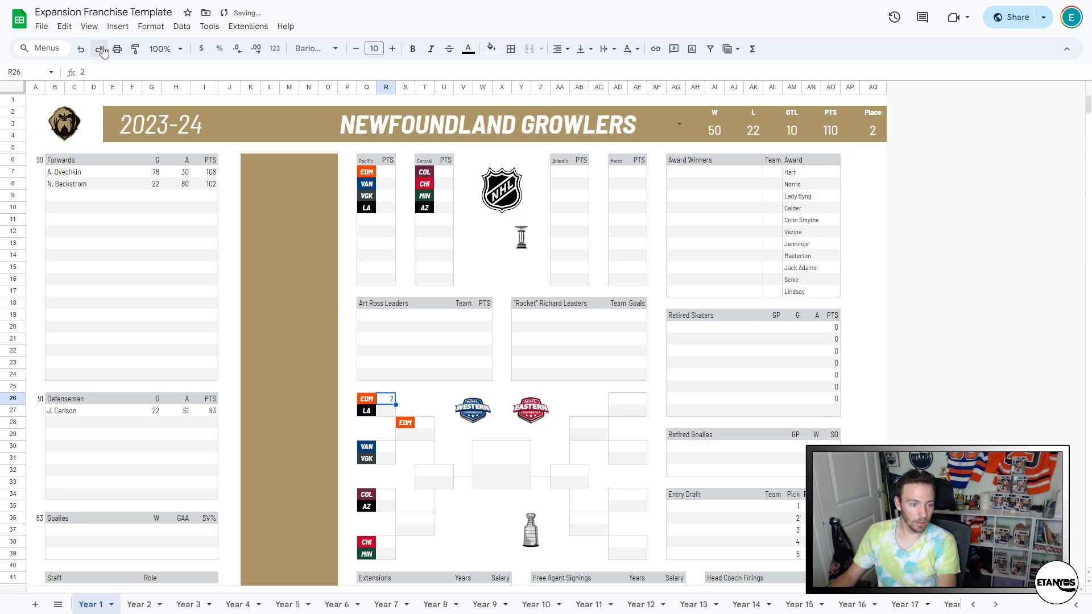
- Clear the teams from the Pacific and Central standings and delete the first-round score in R26
drag(371, 176, 453, 278)
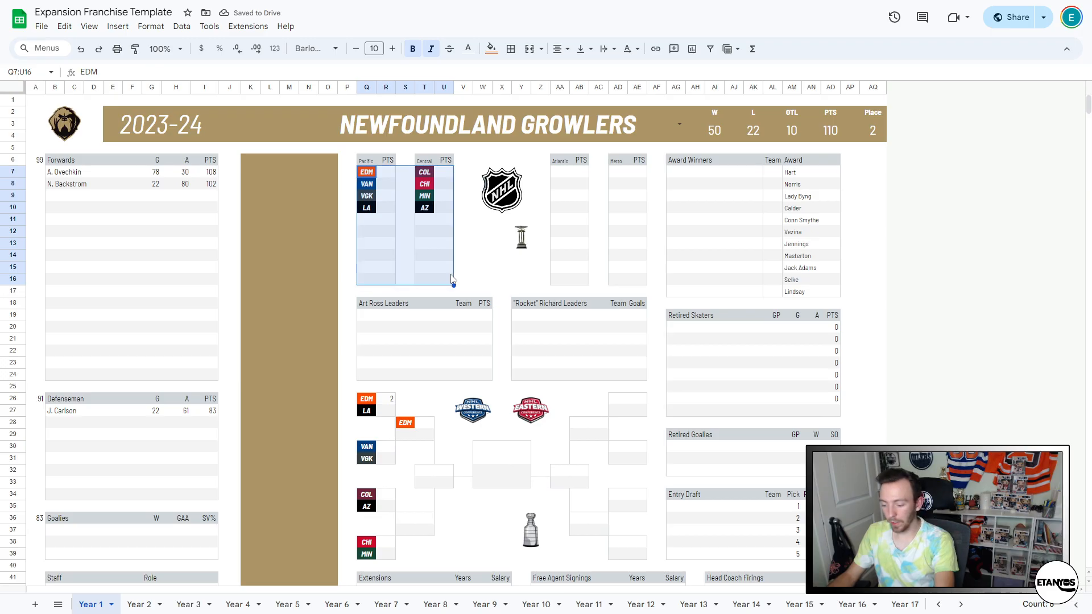
key(Delete)
scroll(451, 282, down, 2)
click(396, 347)
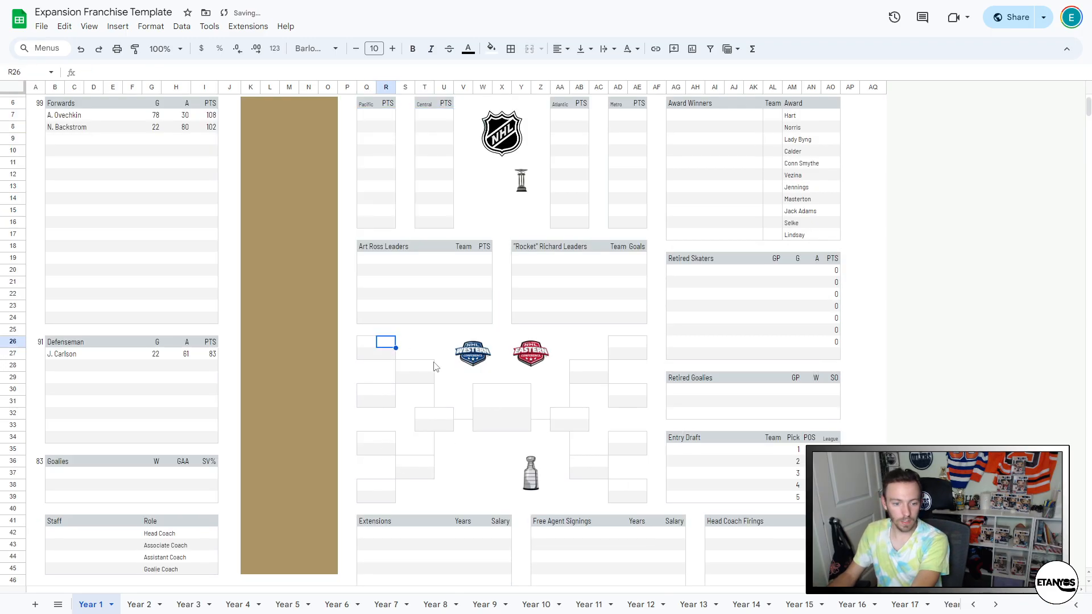
key(Delete)
- Clear the sample player's name, goals and assists from the Defenseman table, leaving the PTS formulas in place
click(82, 359)
drag(81, 358, 205, 401)
key(Delete)
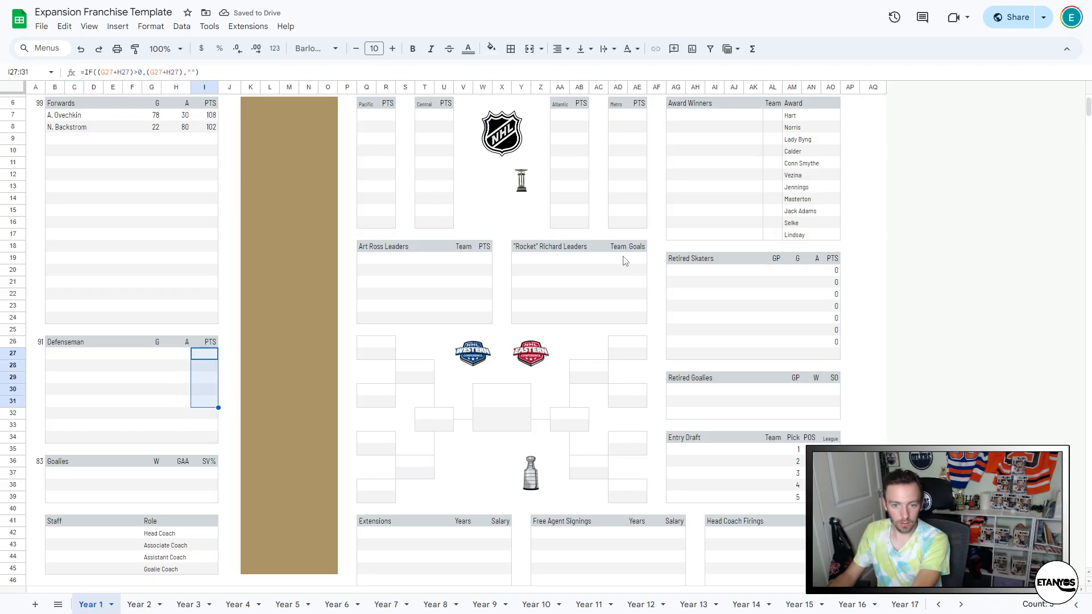
- Check the Retired Skaters points, the Entry Draft pick numbers and the lower tables for leftover sample data
drag(832, 271, 826, 353)
drag(792, 449, 797, 486)
scroll(793, 455, down, 5)
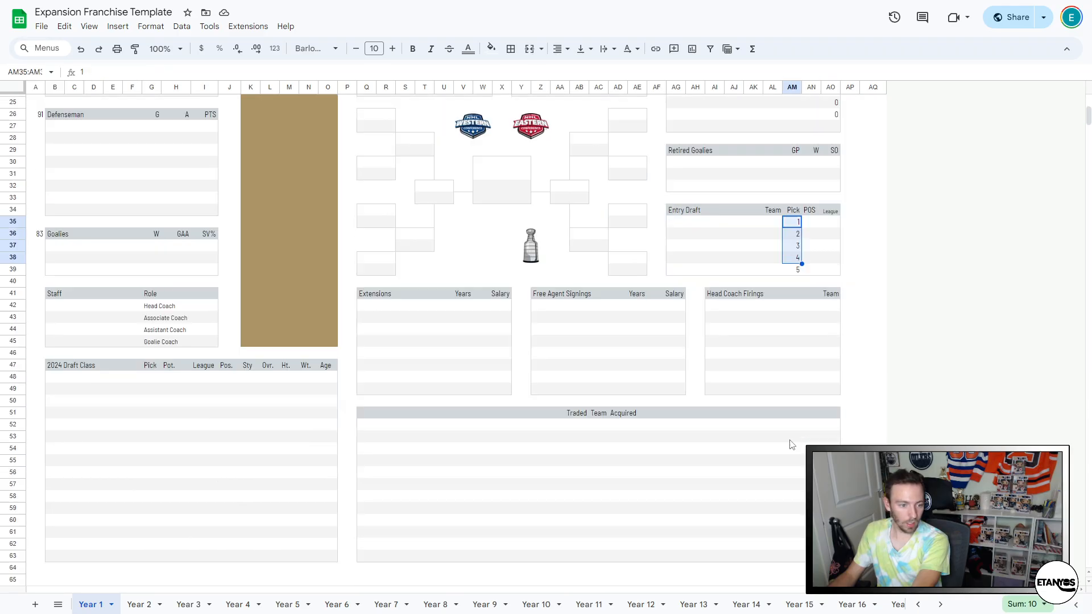
scroll(785, 441, up, 5)
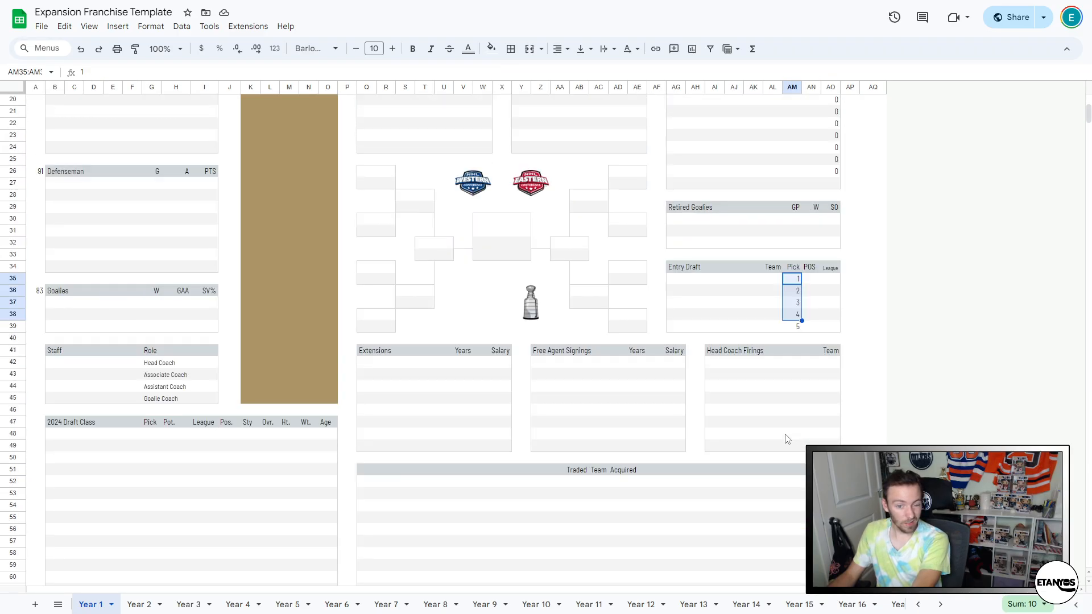
scroll(777, 422, up, 3)
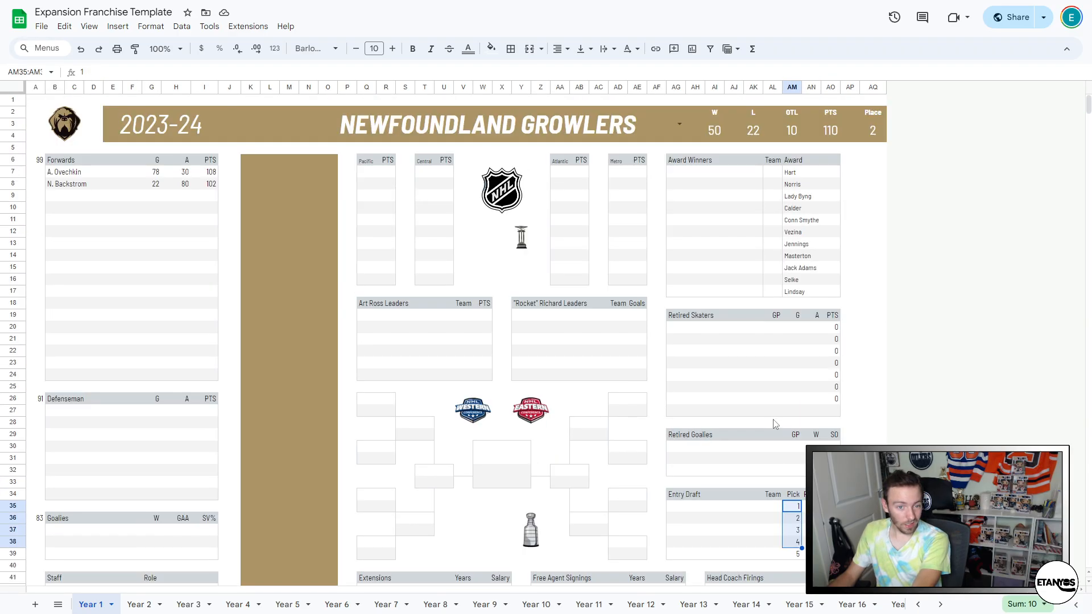
- Reset the 2023-24 header record by setting W, L, OTL and Place to 0
click(718, 131)
text(0)
click(757, 134)
text(0)
click(794, 133)
text(0)
click(879, 128)
text(0)
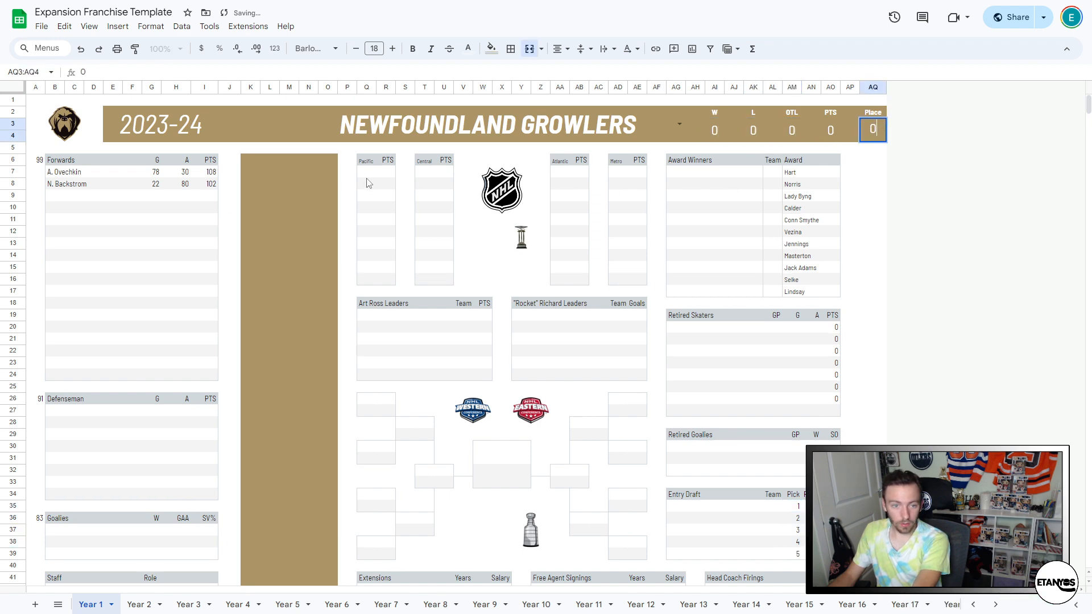
- Clear the names, goals and assists of the two sample players from the Forwards table
drag(54, 172, 181, 189)
key(Delete)
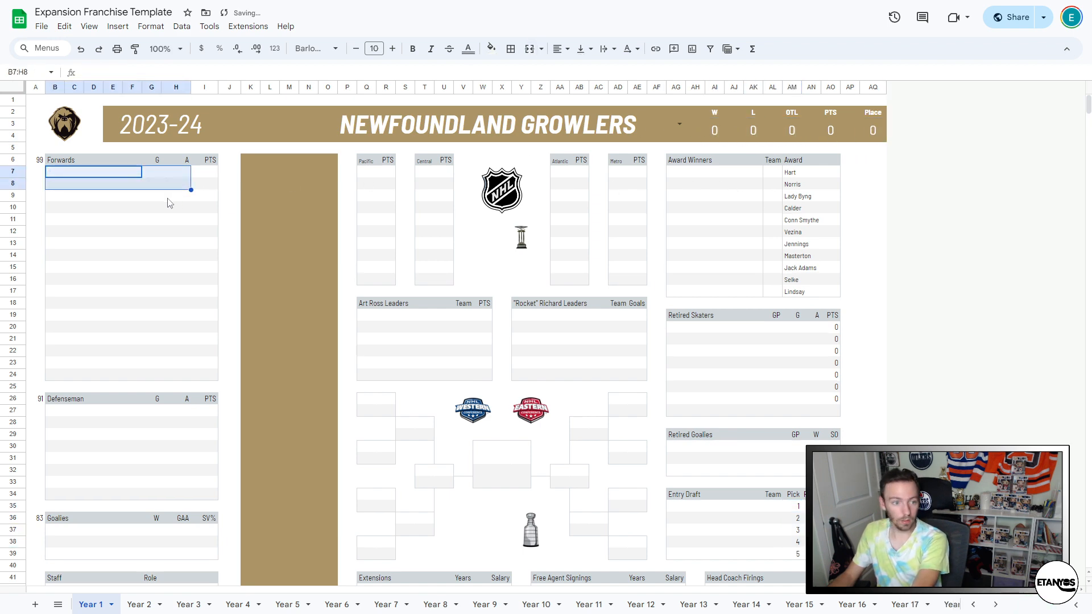
click(173, 195)
- Delete the rating numbers in column A beside the Forwards, Defenseman and Goalies headers
click(35, 163)
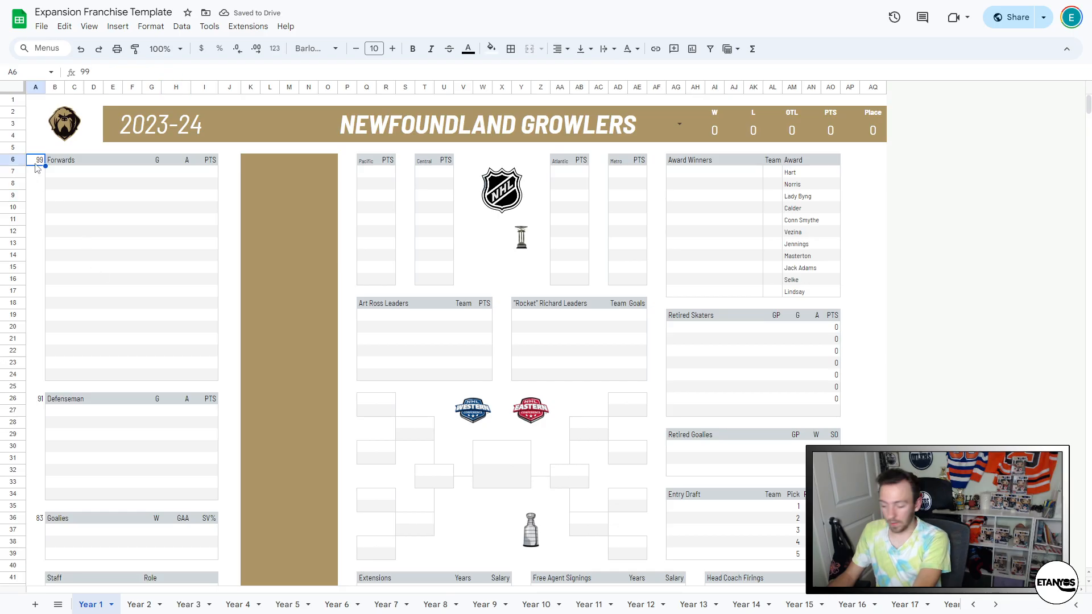
click(38, 404)
key(Delete)
click(36, 172)
click(35, 161)
key(Delete)
click(36, 513)
key(Delete)
scroll(51, 478, down, 6)
click(111, 430)
scroll(363, 394, up, 6)
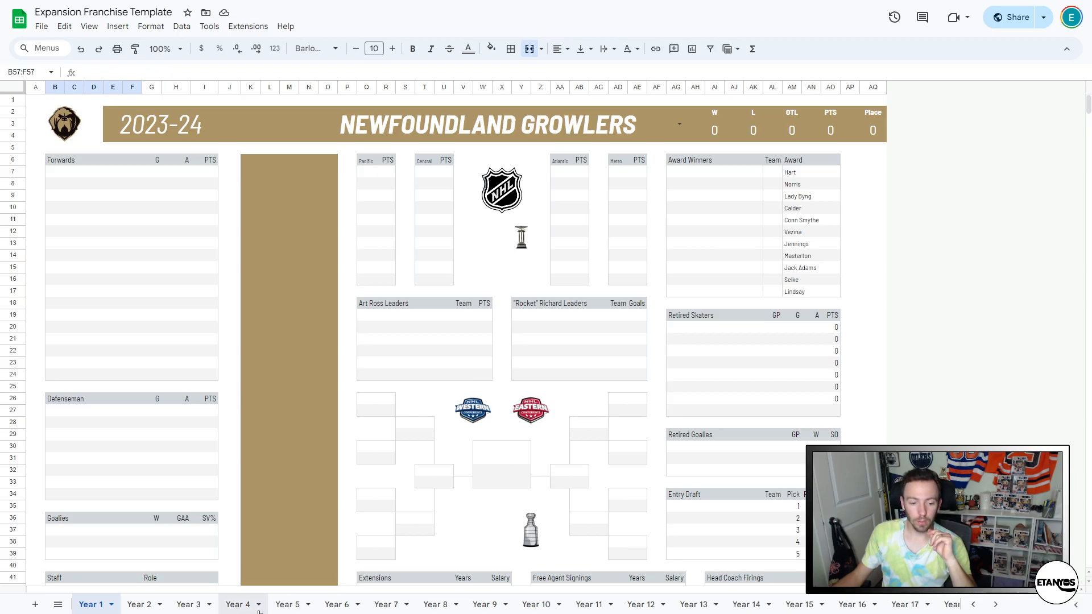
scroll(432, 607, down, 5)
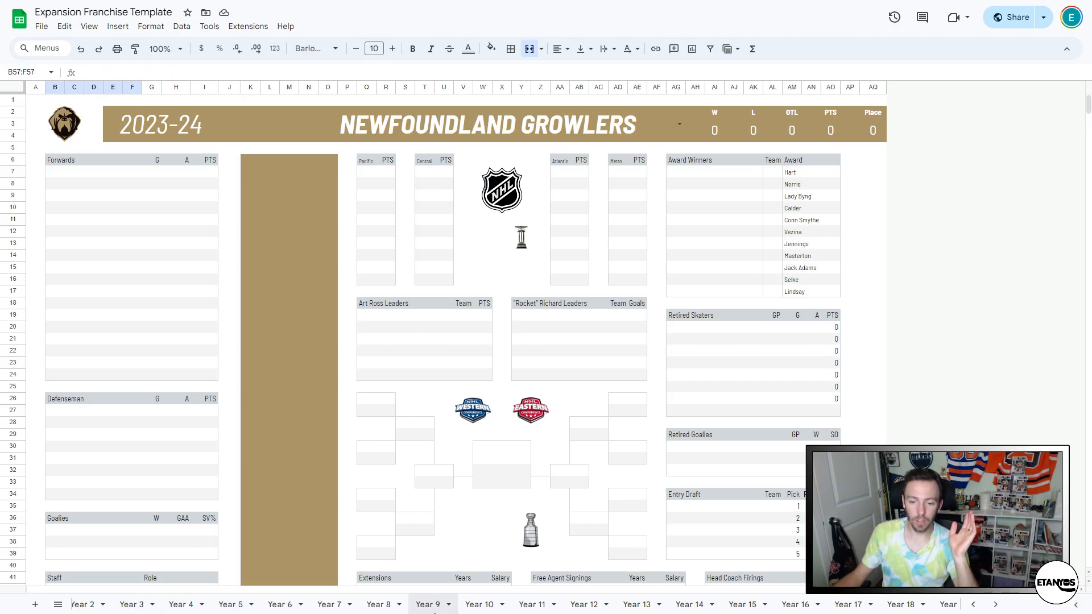
scroll(440, 608, up, 5)
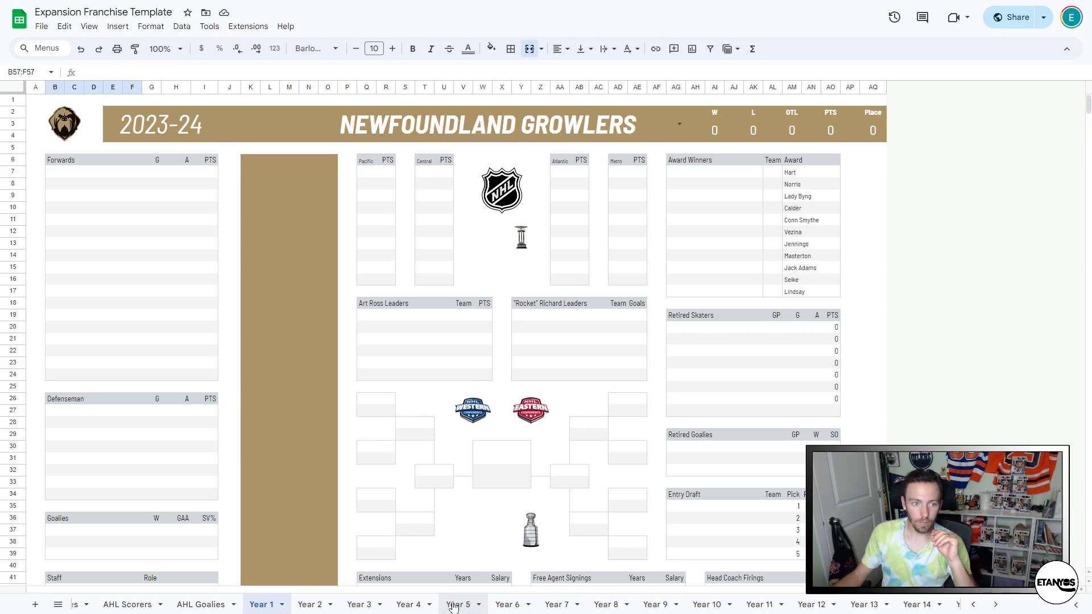
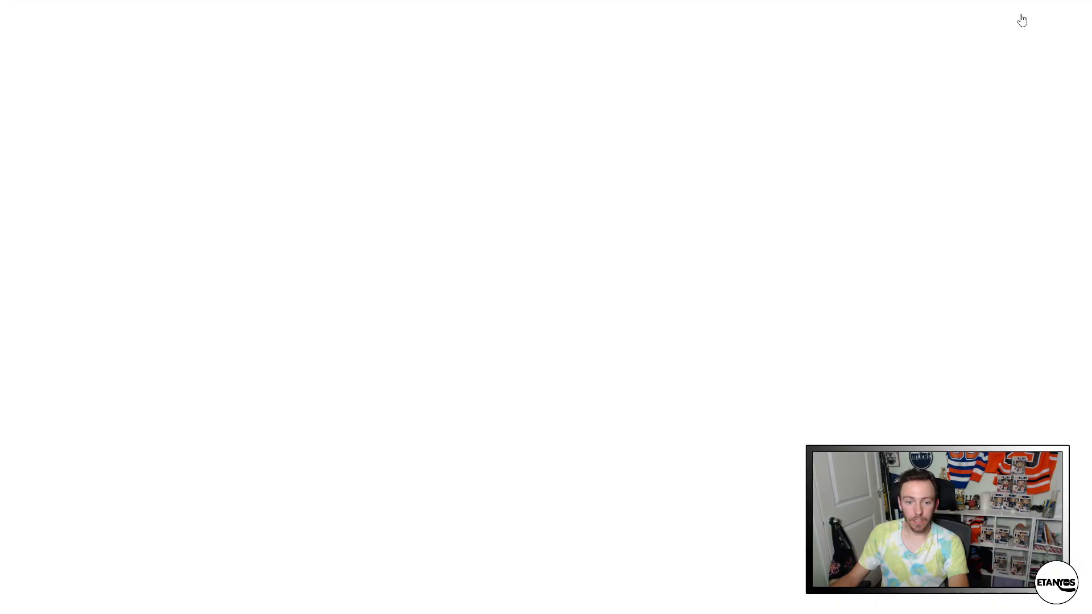
- Open the Lookup sheet and go to the custom teams listed above the AHL row
scroll(845, 609, down, 10)
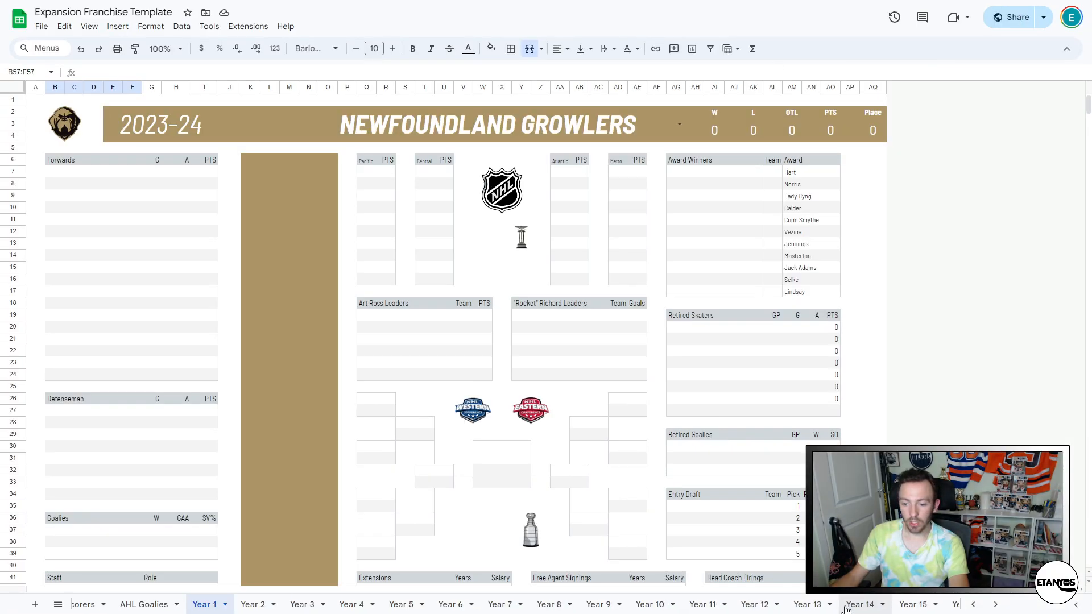
click(912, 609)
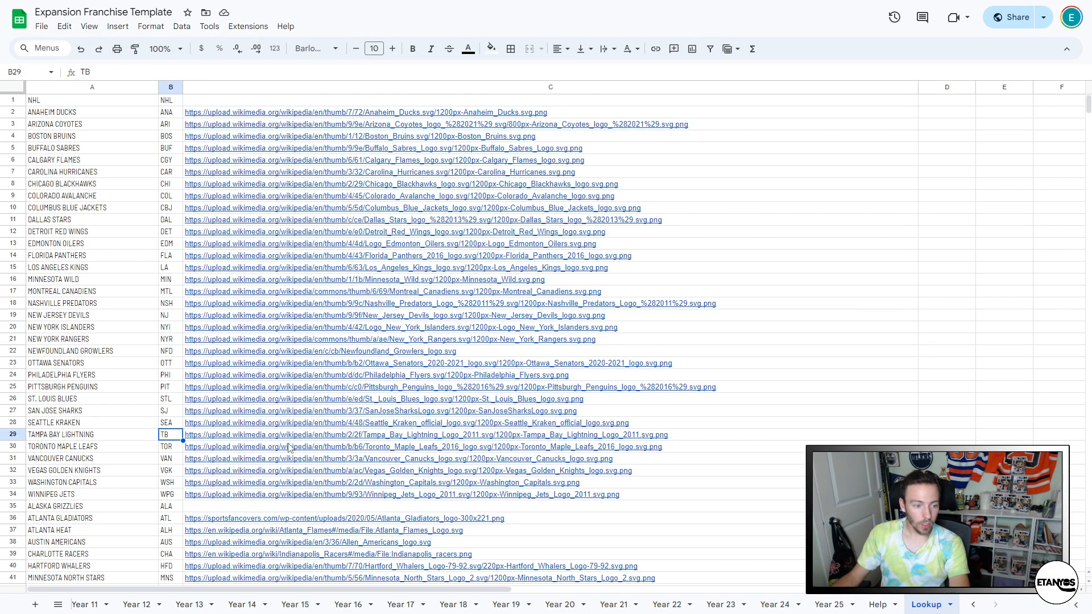
scroll(291, 447, down, 5)
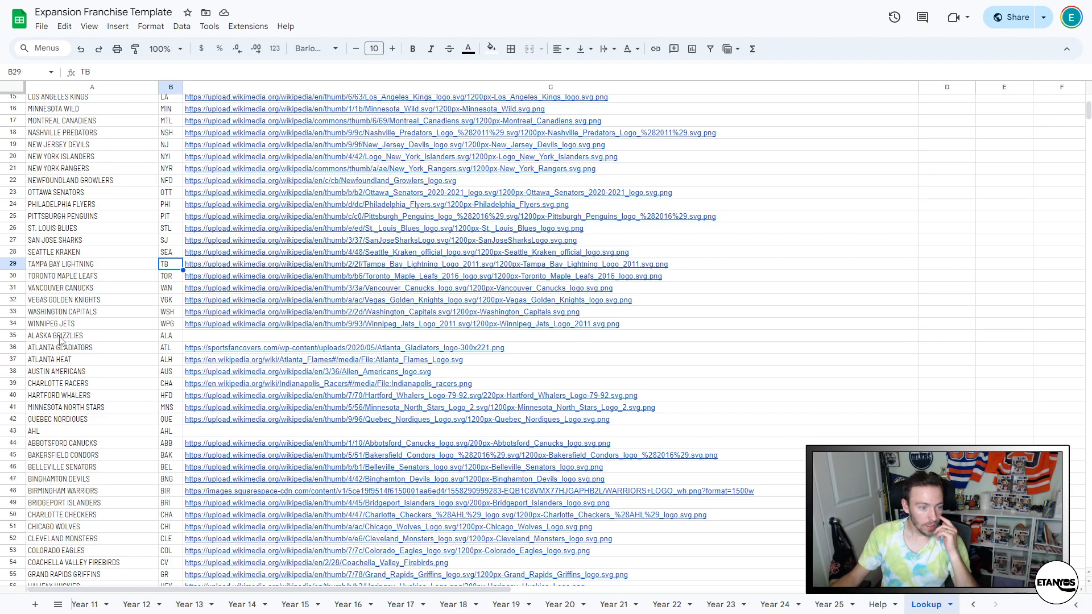
right_click(41, 422)
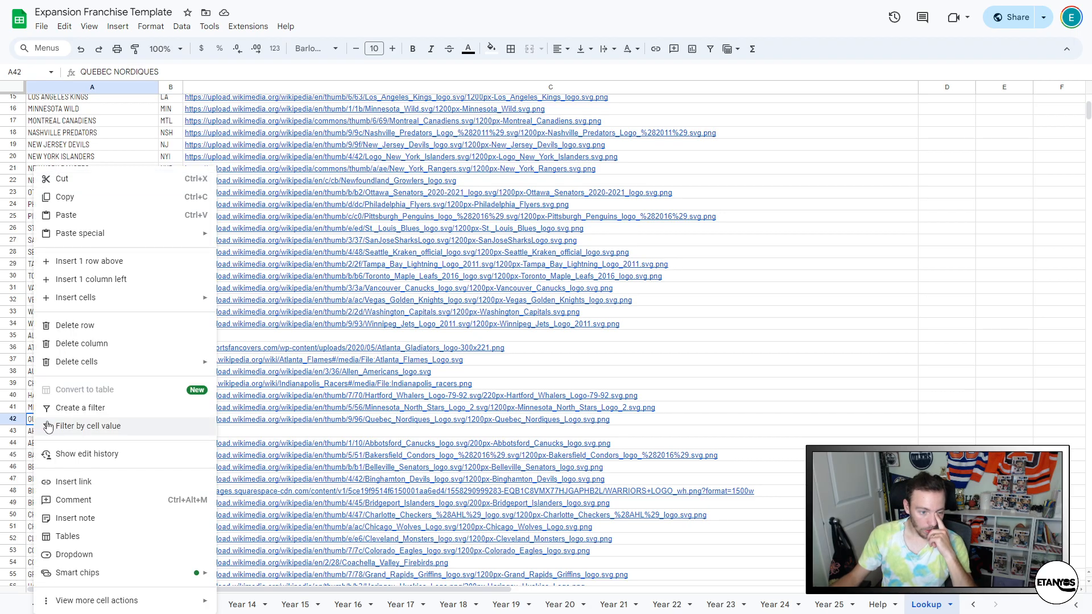
click(106, 279)
key(ctrl+z)
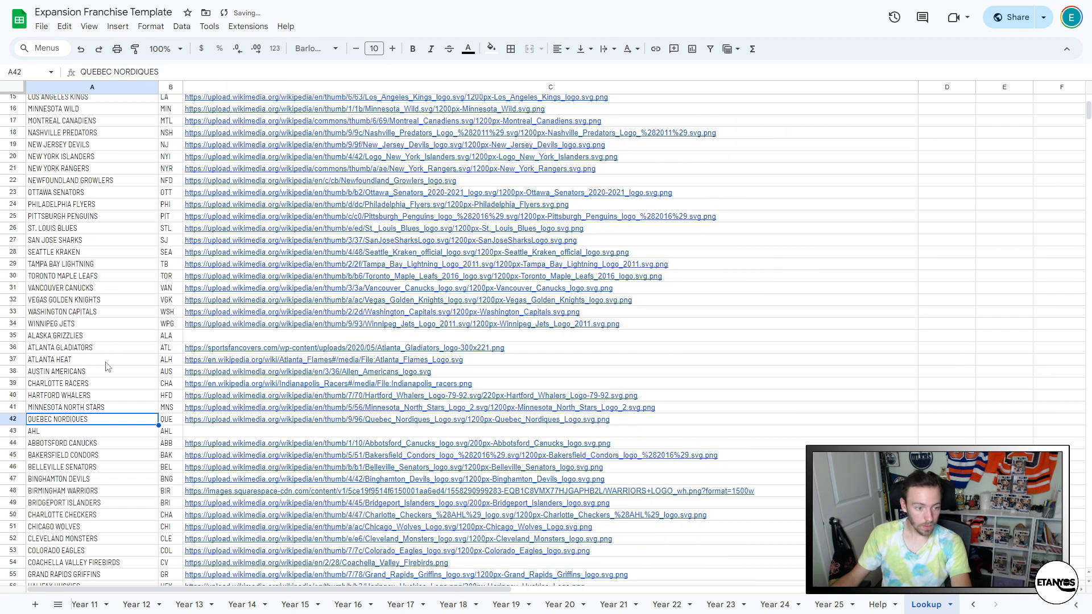
- Insert a row above the AHL row in the Lookup sheet and enter HFX as its abbreviation
right_click(57, 426)
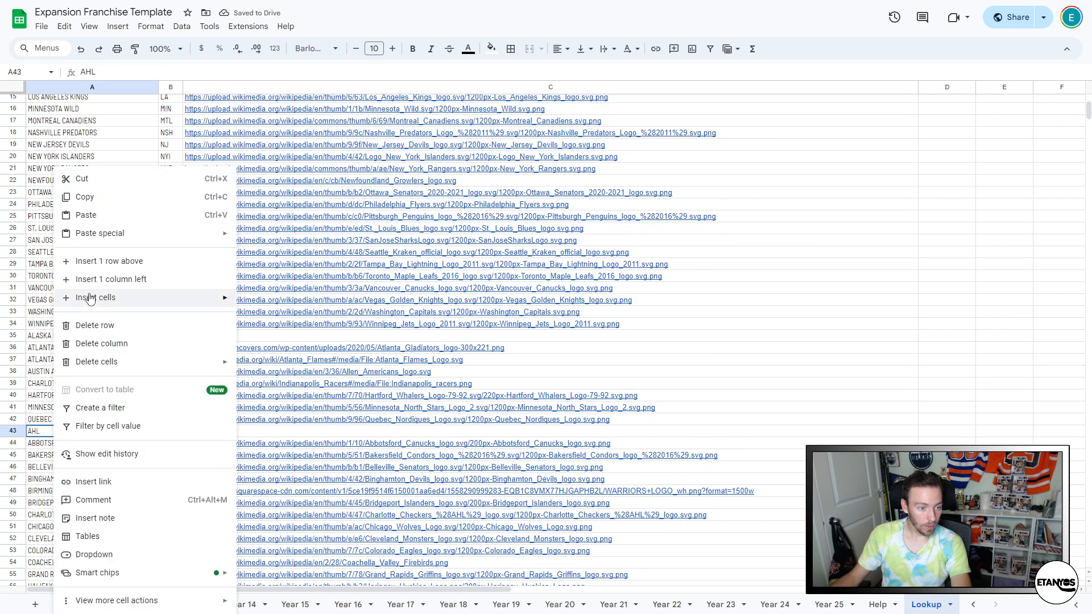
click(94, 261)
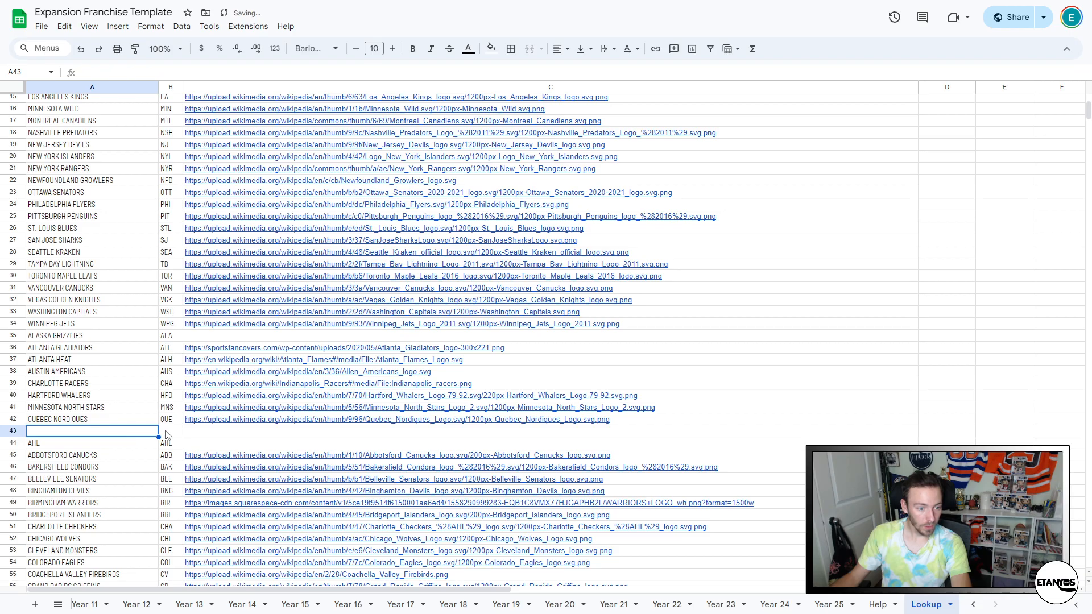
click(166, 432)
text(HFX)
key(Tab)
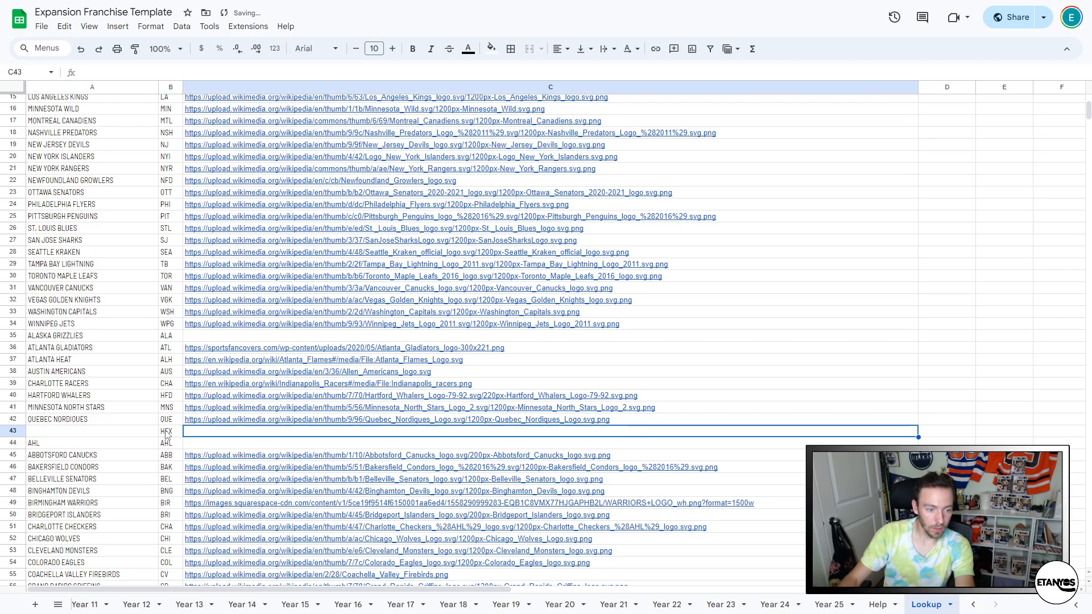
text(https://cache.kreezee.com/images/teams/8cae4dde.png)
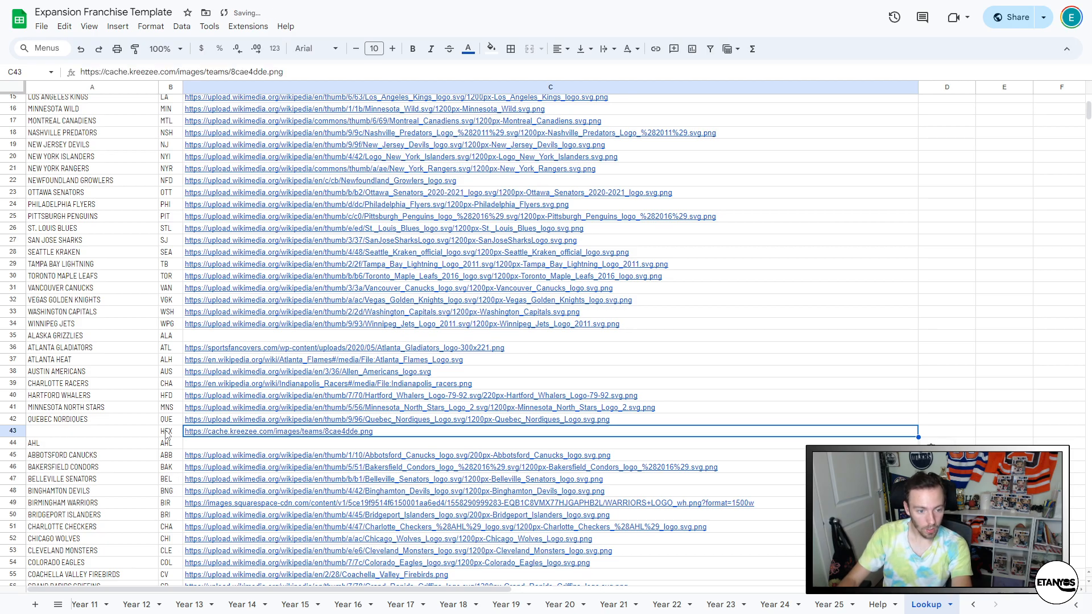
key(Left)
key(Left)
text(H)
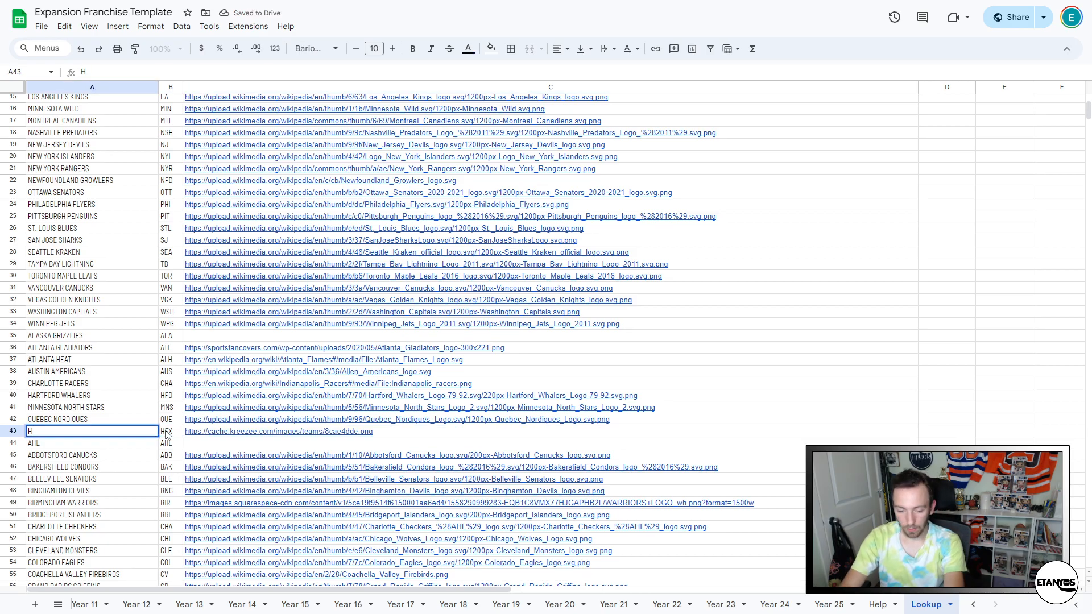
text(ALIFAXZ)
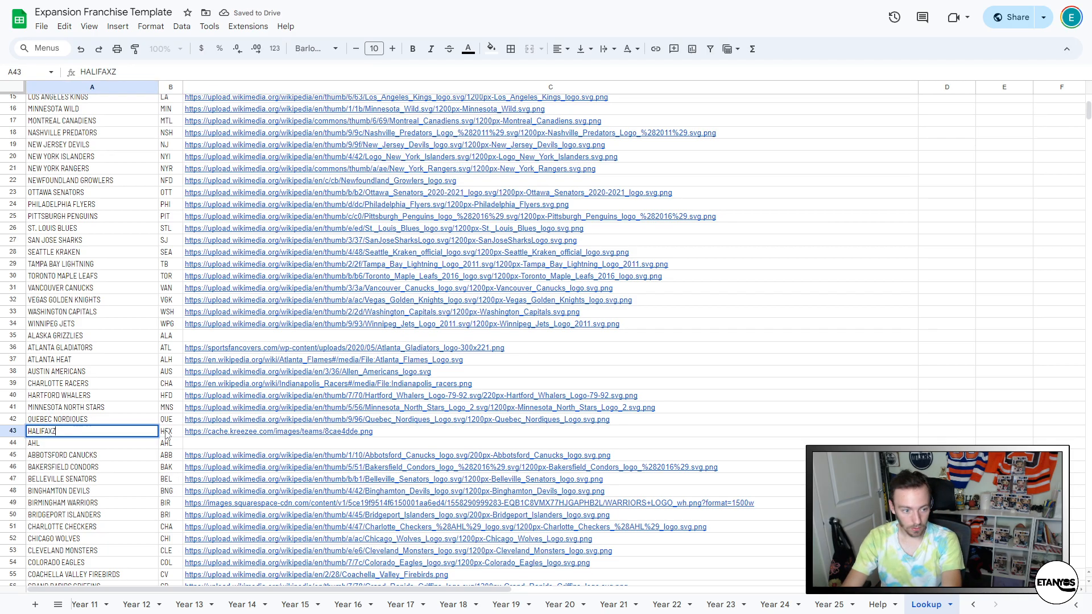
key(BackSpace)
text( HIGHLAND)
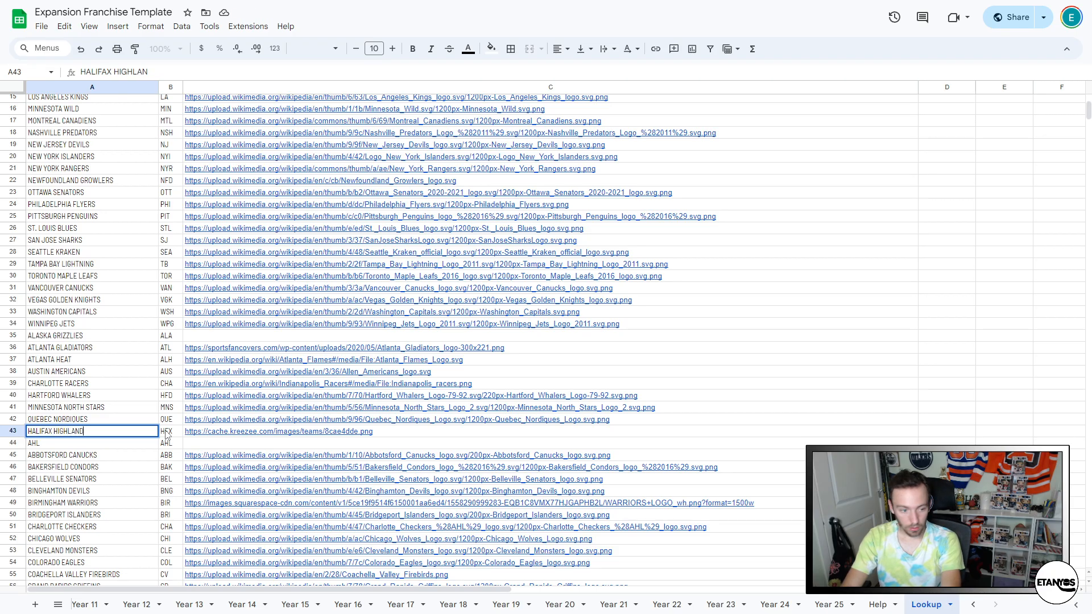
key(Return)
drag(146, 432, 223, 432)
click(472, 436)
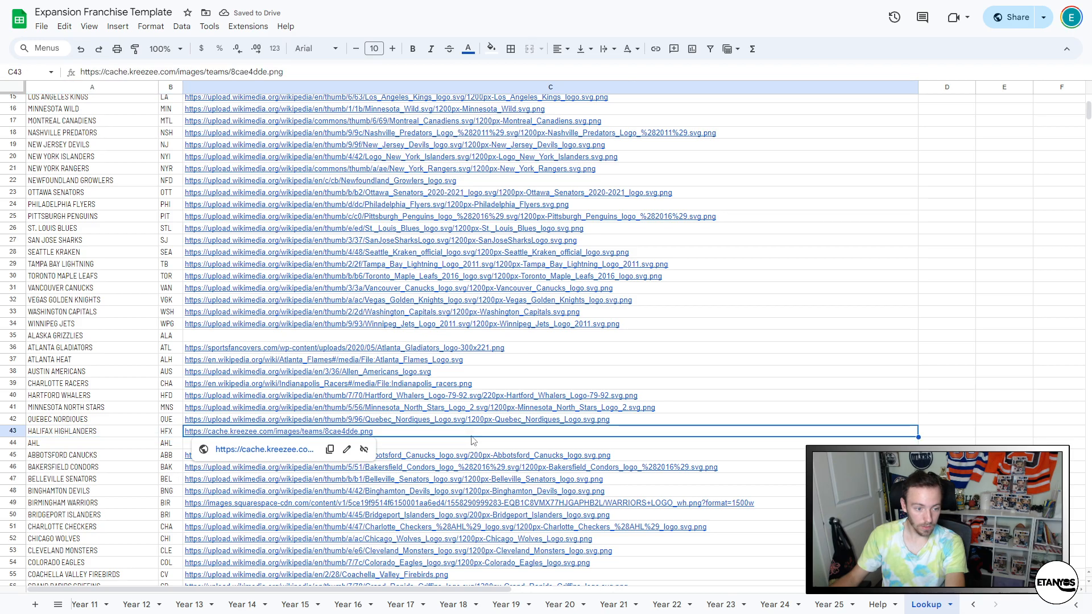
- Switch to the Chrome window showing the Halifax logo image and open a new tab
scroll(475, 440, down, 10)
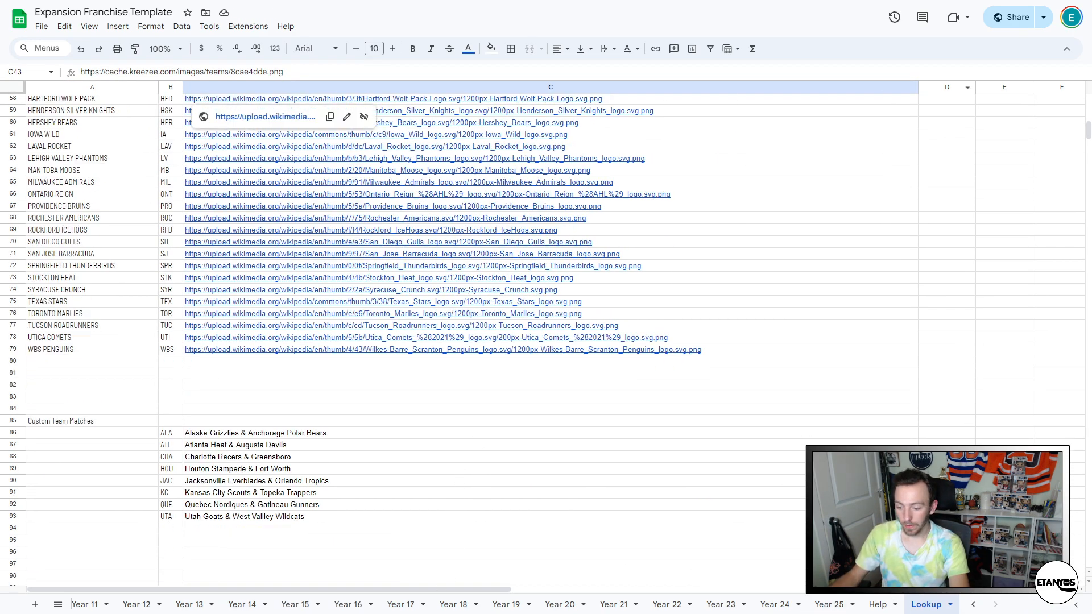
key(alt+Tab)
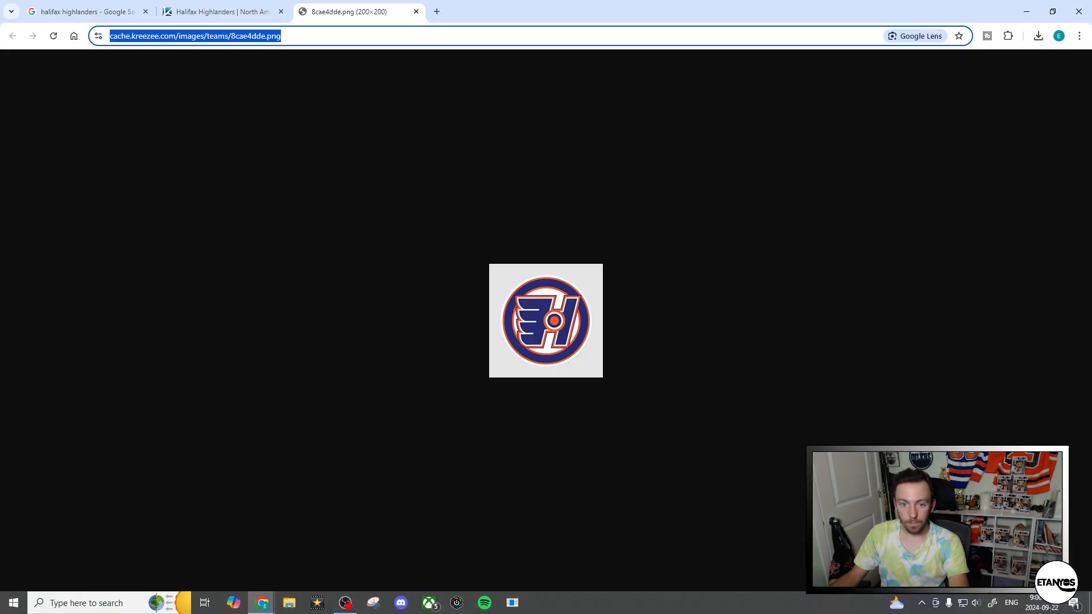
click(437, 11)
click(259, 35)
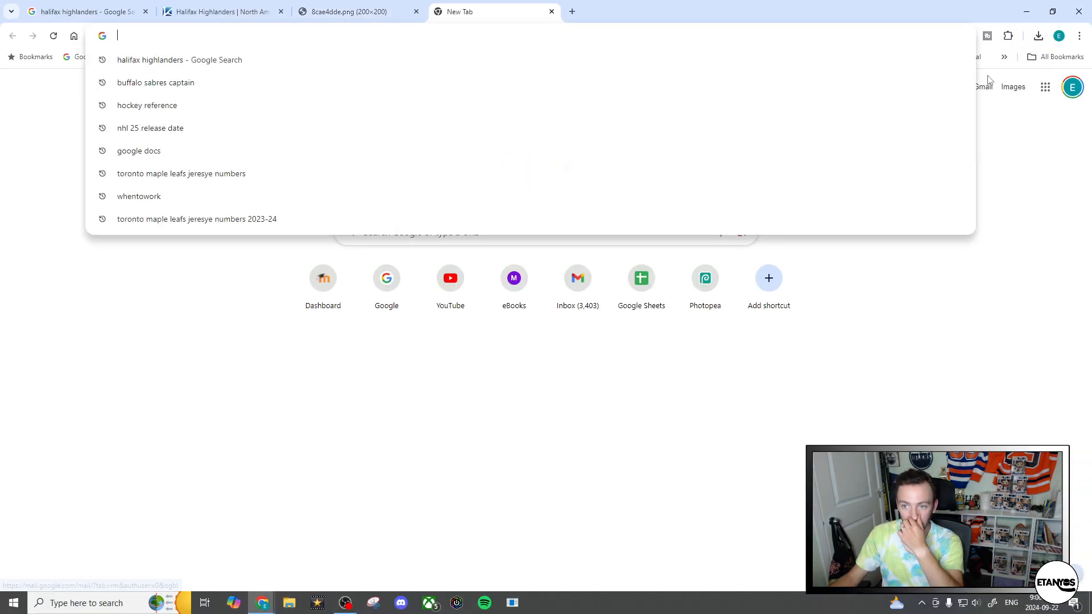
click(998, 222)
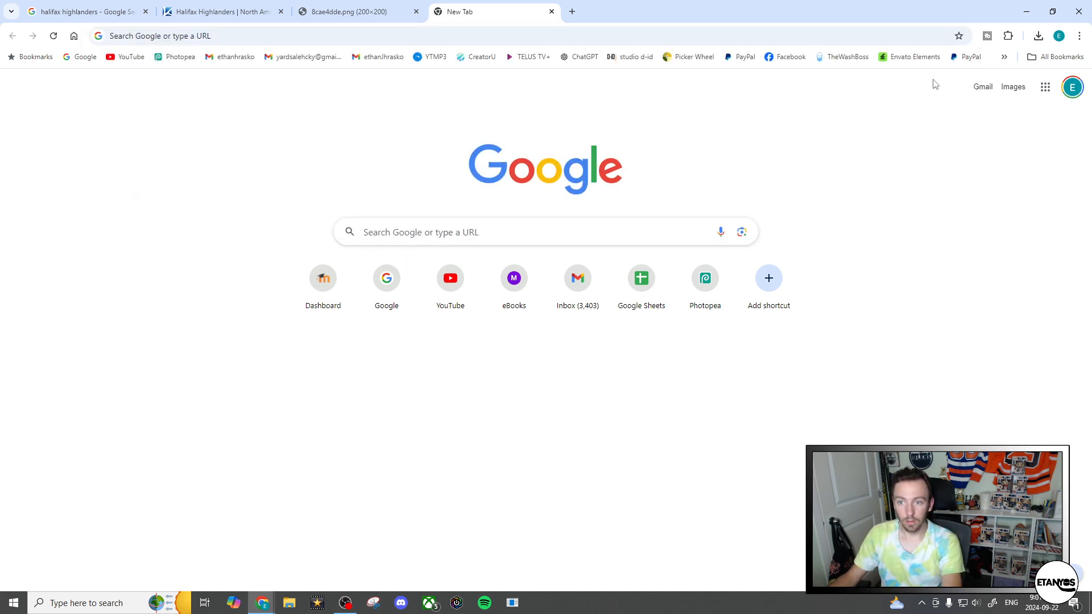
- Search Google for "highlanders hockey logo" and show the image results
click(197, 36)
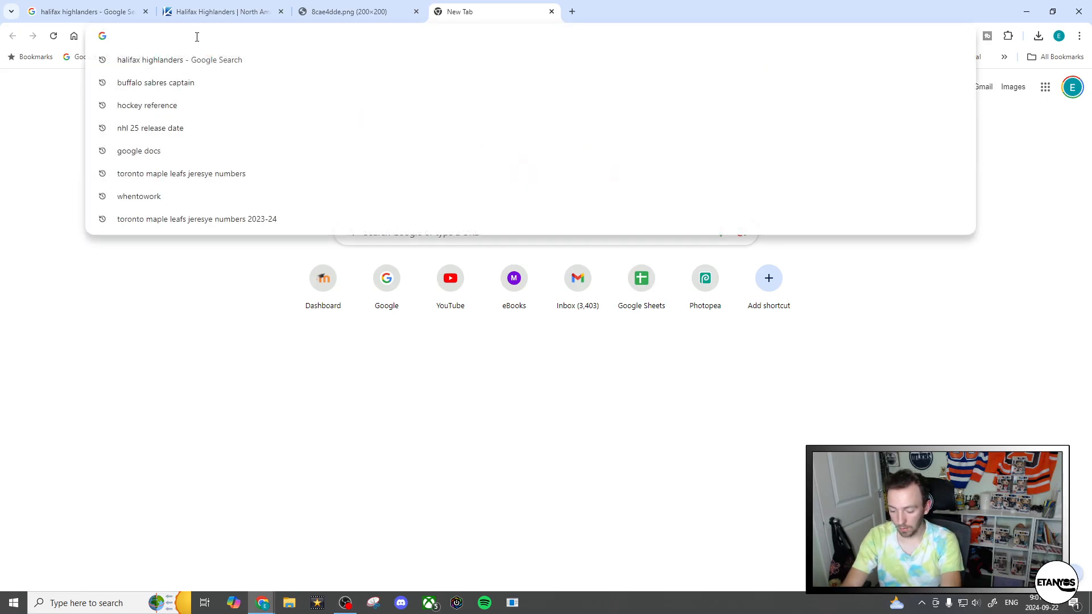
text(hal)
key(BackSpace)
key(BackSpace)
key(BackSpace)
key(BackSpace)
text(highlanders ho)
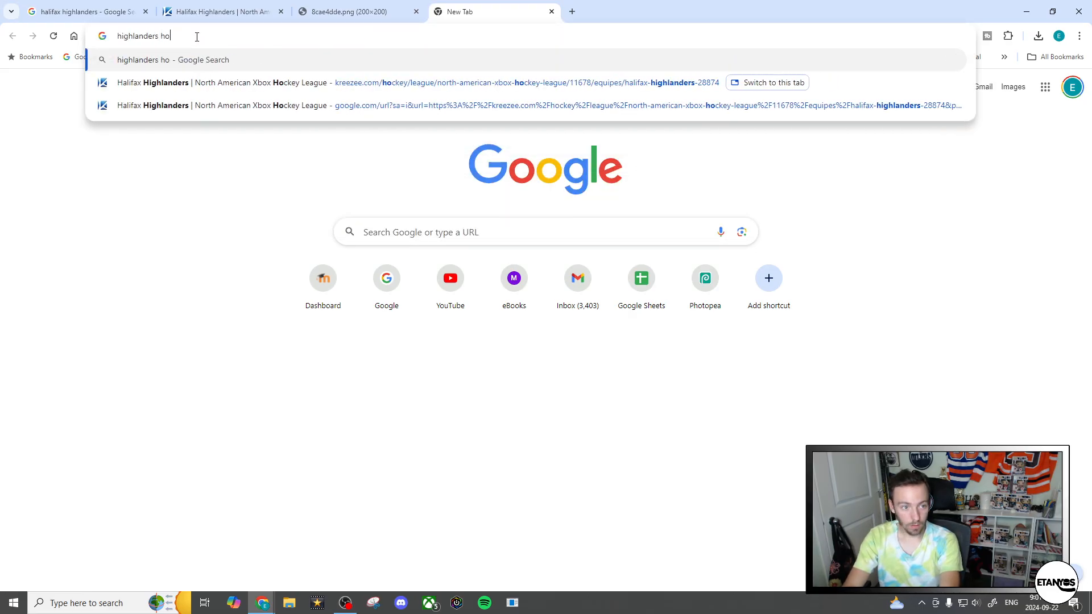
text(ckey logo)
key(Return)
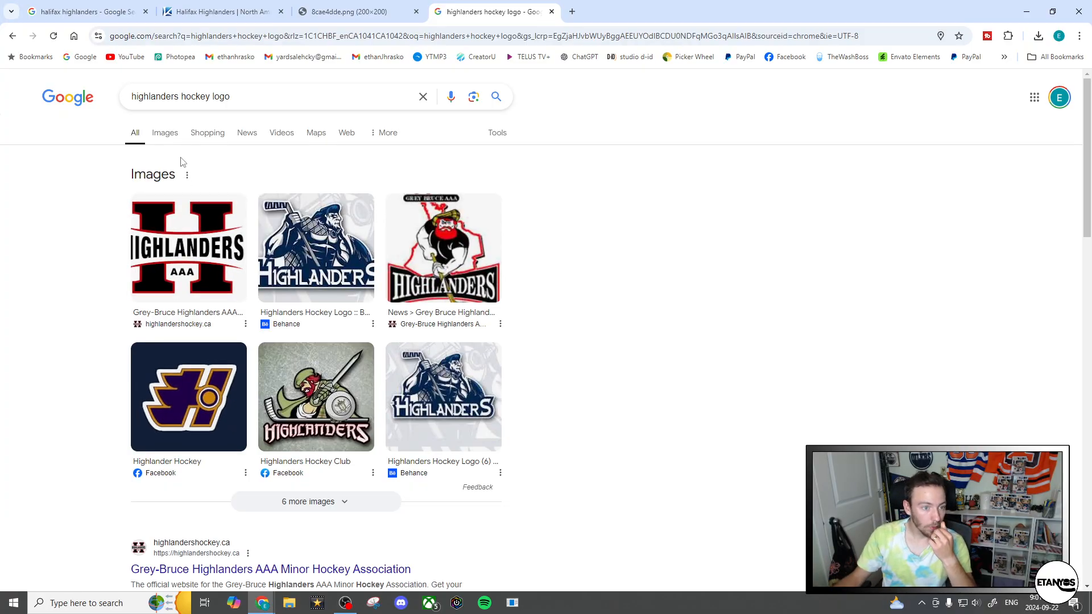
click(172, 133)
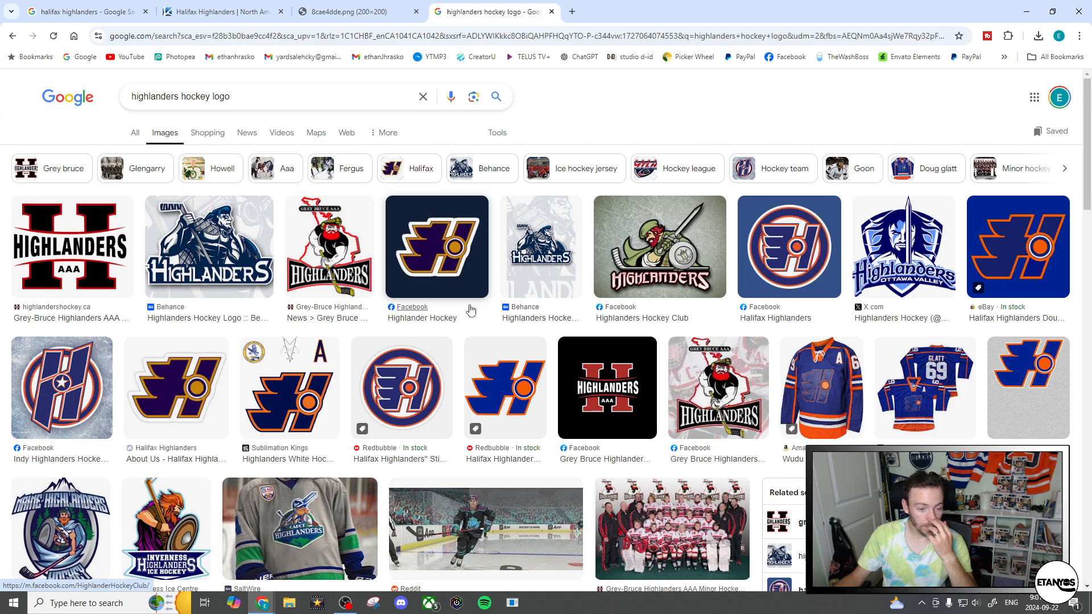
- Compare the first rows of image results and preview the blue and orange Halifax Highlanders logo from Redbubble
scroll(463, 302, down, 3)
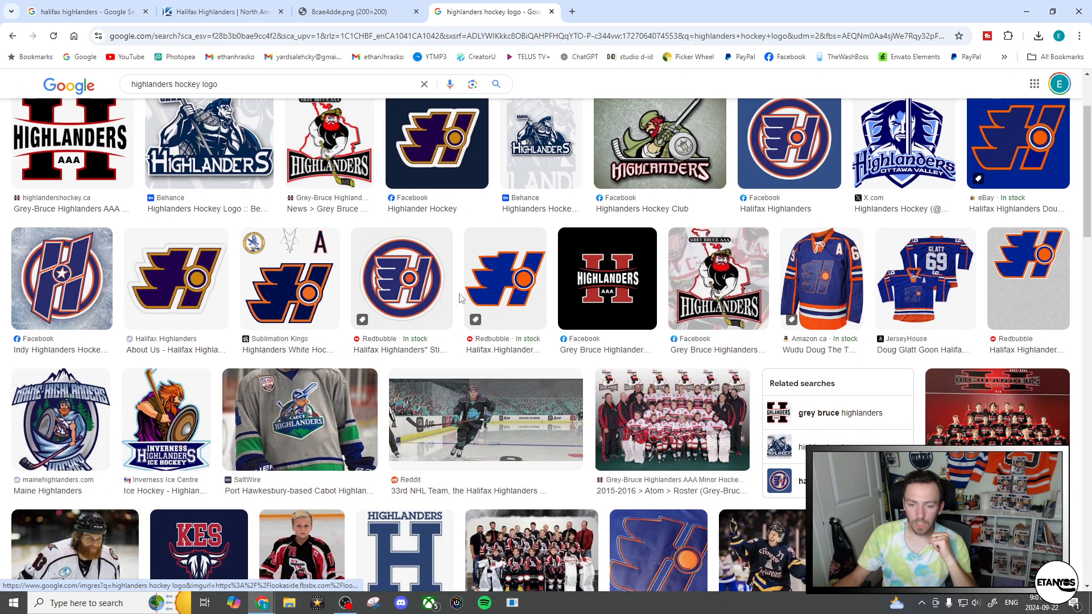
scroll(483, 301, up, 3)
scroll(500, 304, down, 1)
scroll(500, 304, up, 1)
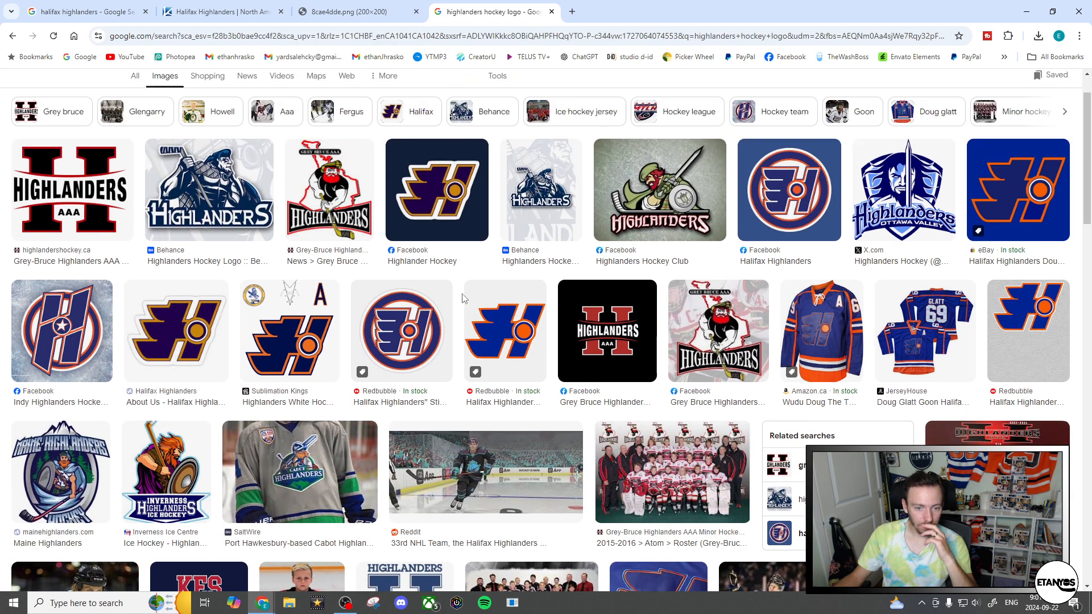
click(509, 324)
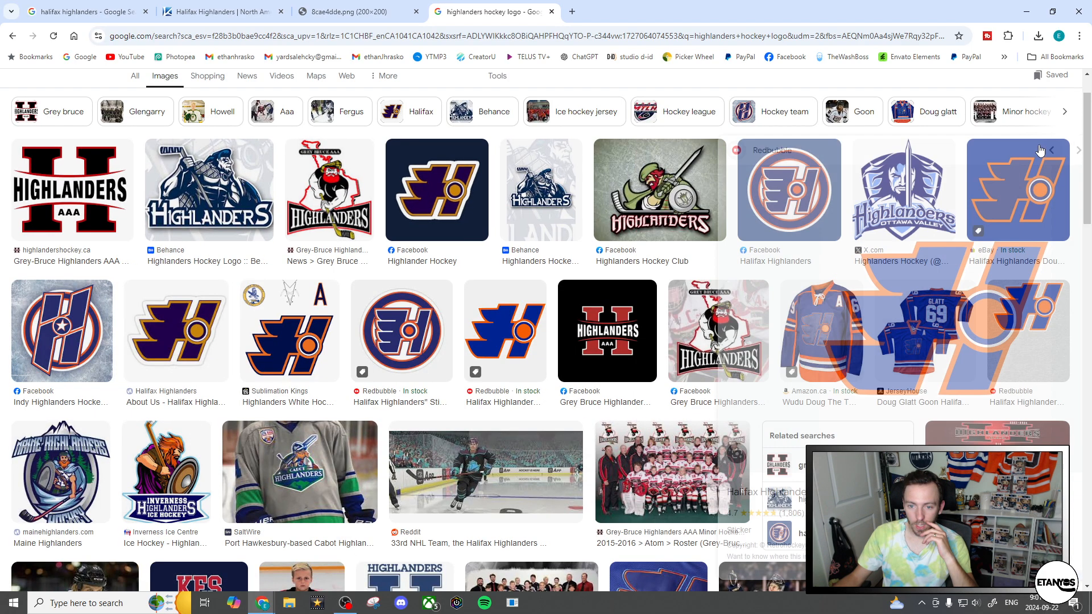
click(1041, 150)
- Look further down the image results and preview the red Highlanders-style logo from the Southern Connecticut Hockey League
scroll(625, 333, down, 8)
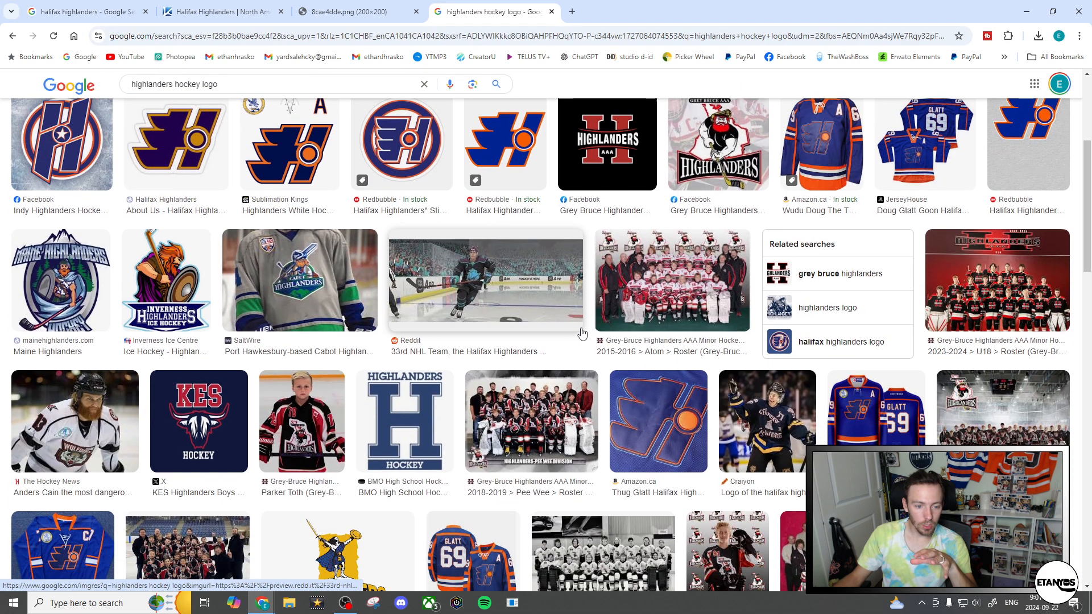
scroll(582, 332, down, 3)
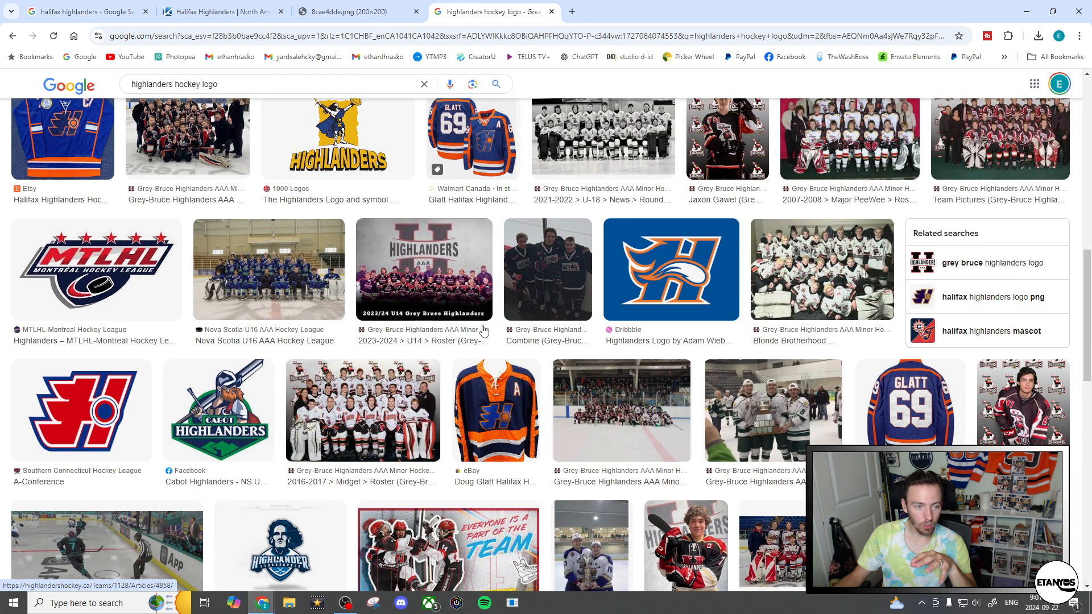
click(98, 394)
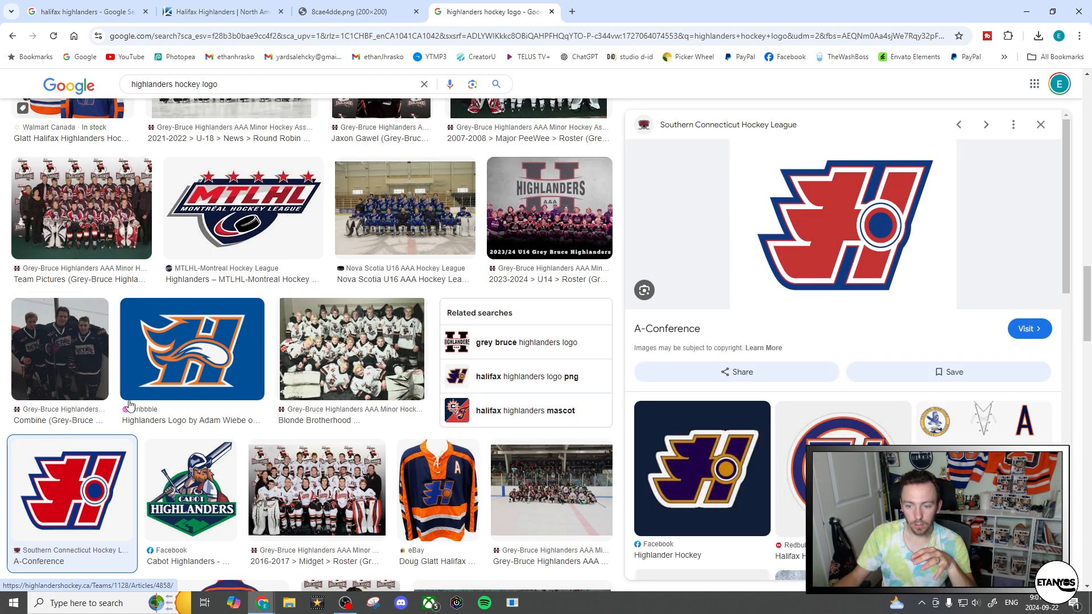
scroll(811, 390, down, 2)
click(1000, 389)
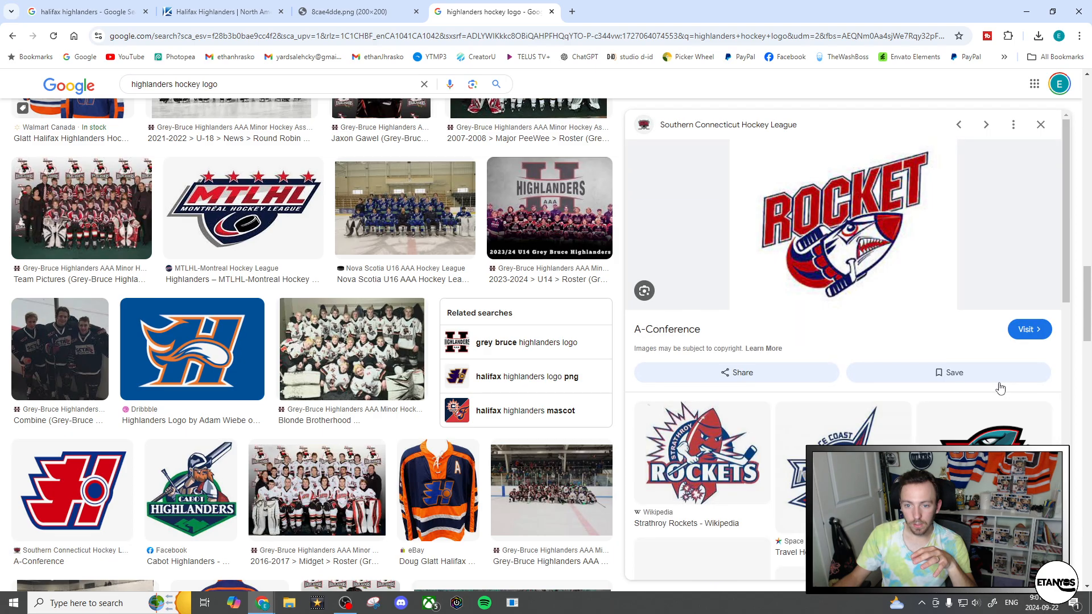
click(1041, 125)
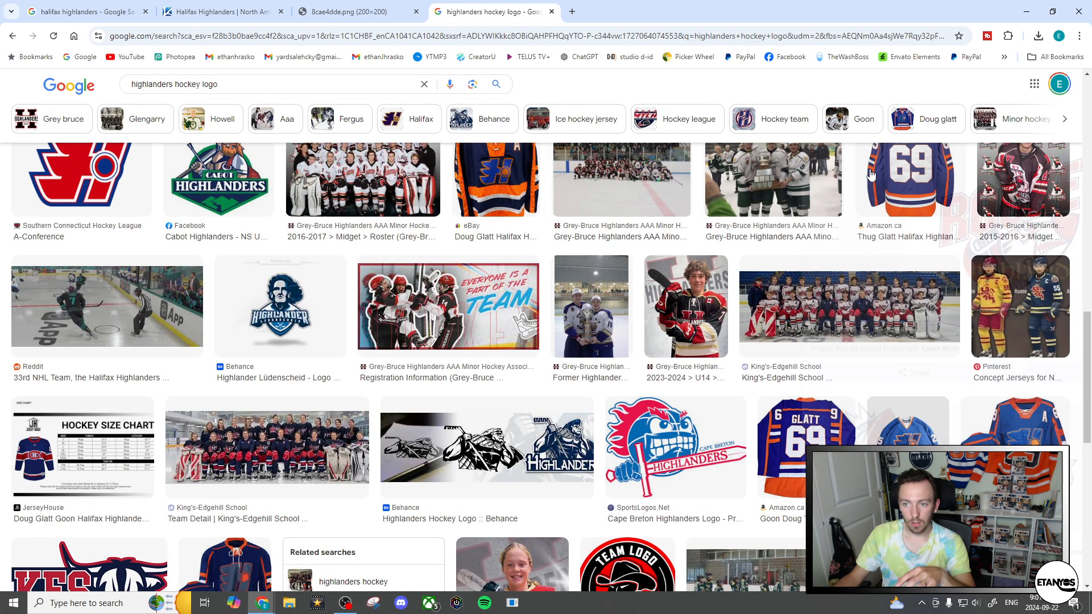
- Search Google Images for "cool hockey team logos"
click(261, 84)
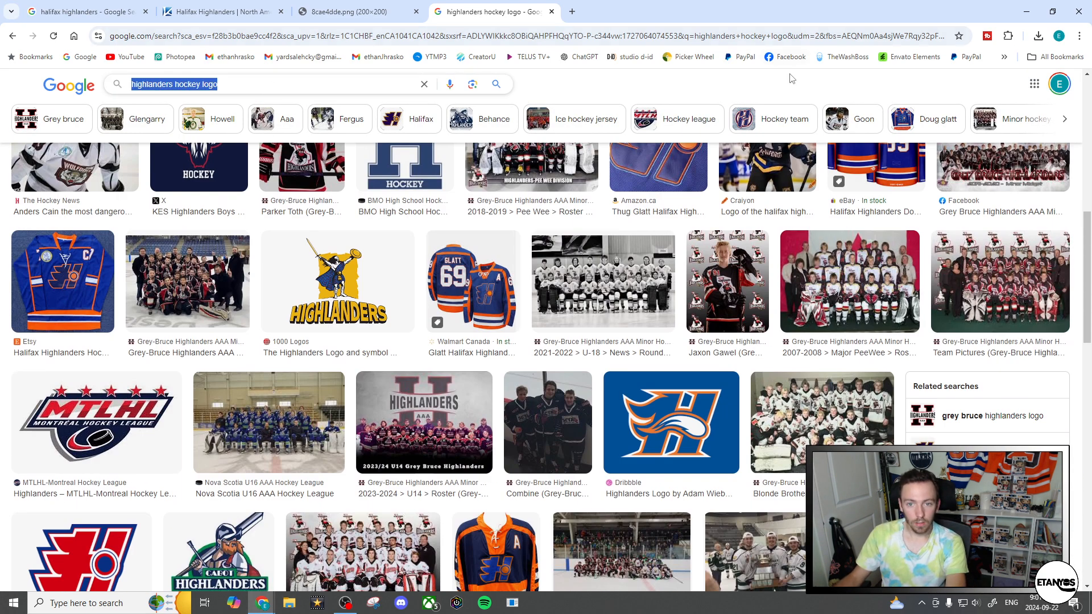
key(ctrl+shift+b)
text(co)
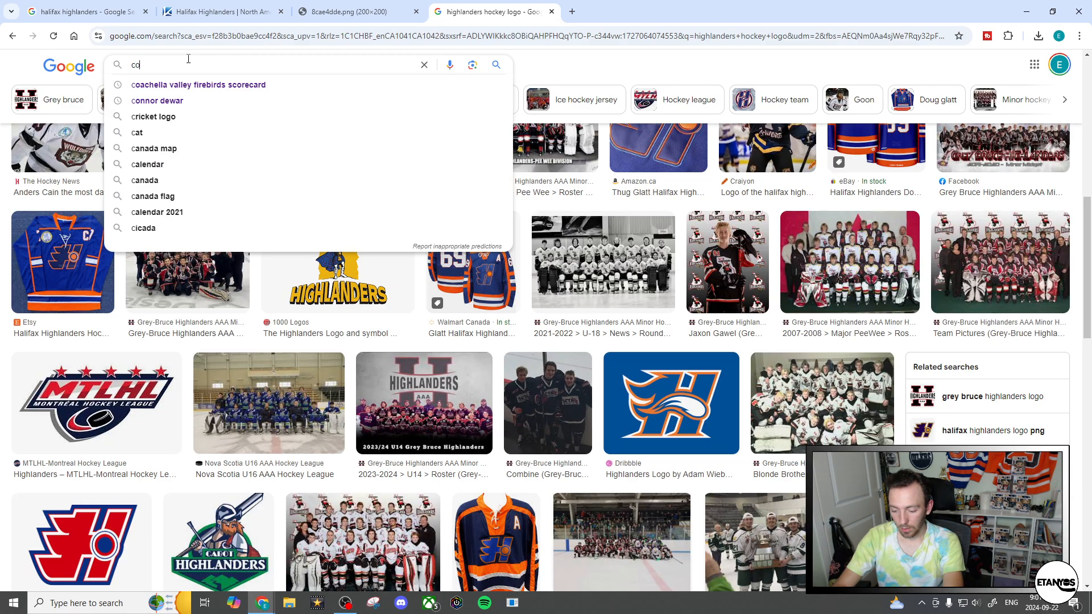
text(ol hockeyt y)
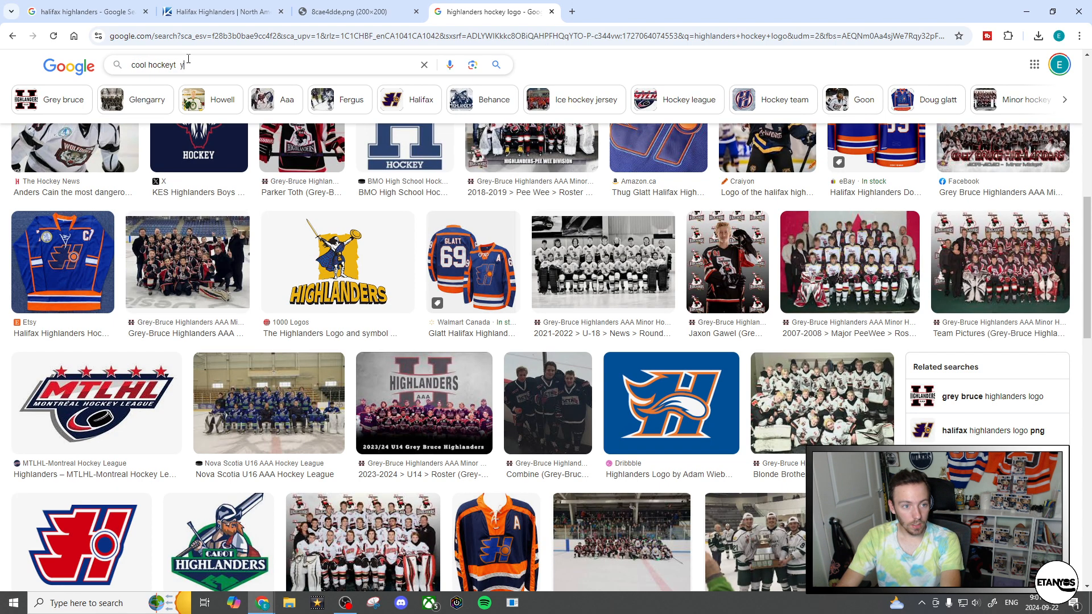
key(BackSpace)
key(BackSpace)
key(BackSpace)
text(e)
key(BackSpace)
text(team logos)
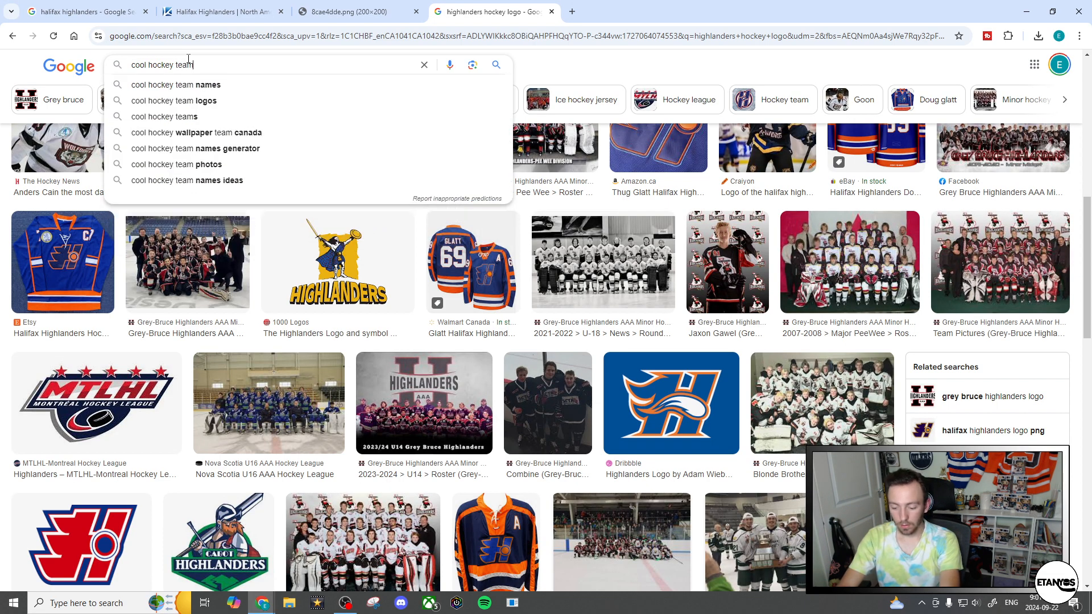
key(Return)
- Refine the image search to "cool hockey team logos png"
scroll(239, 85, down, 2)
scroll(262, 102, up, 2)
click(267, 70)
text(png)
key(Return)
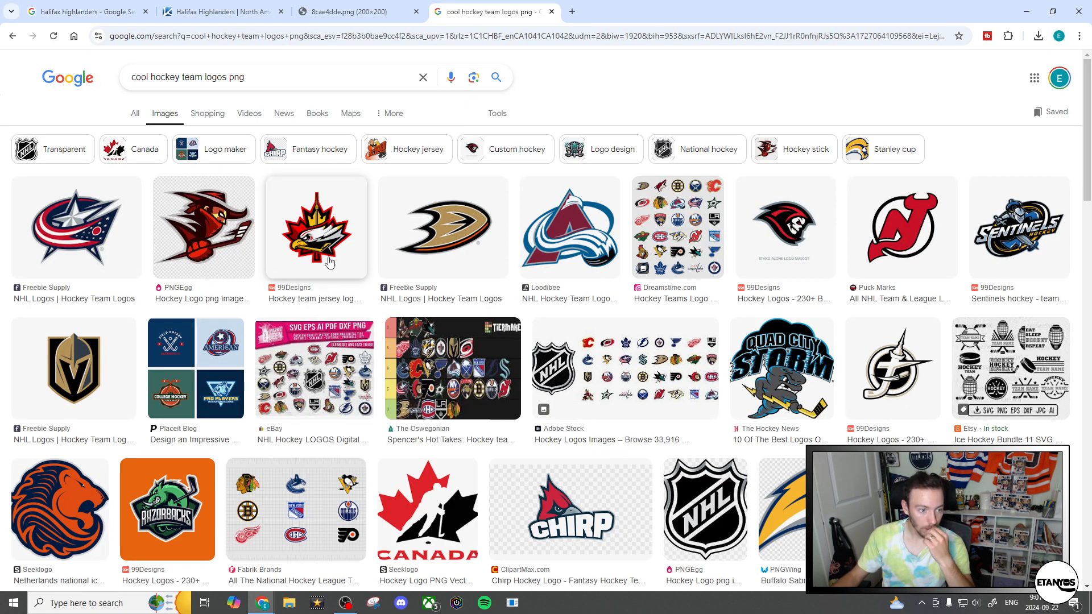
- Browse the logo results, previewing the black and gold 99Designs hockey stick logo along the way
scroll(518, 250, down, 1)
scroll(769, 216, down, 2)
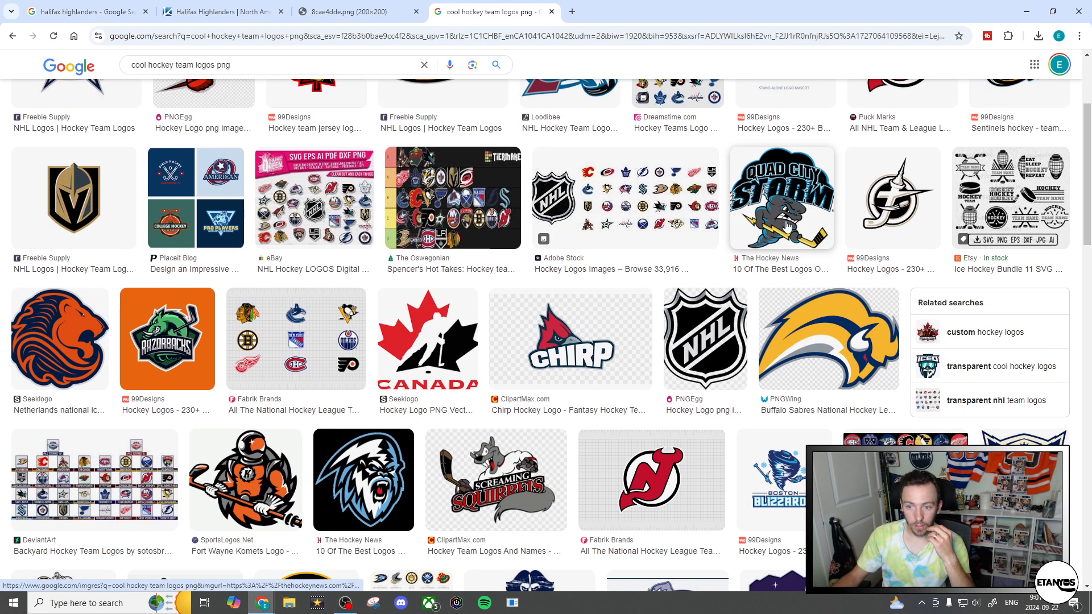
click(897, 188)
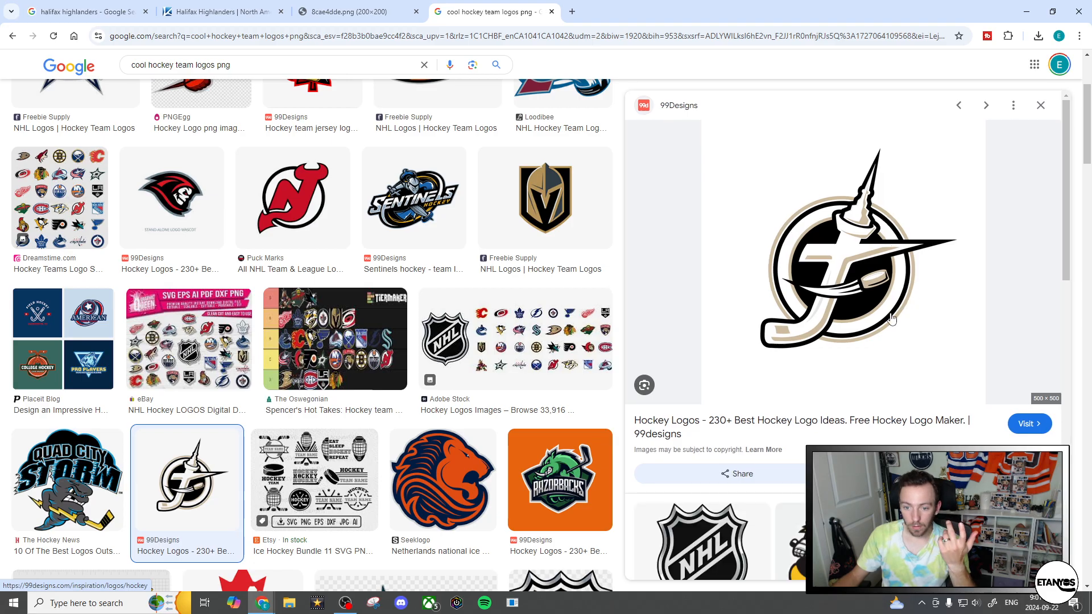
click(1040, 105)
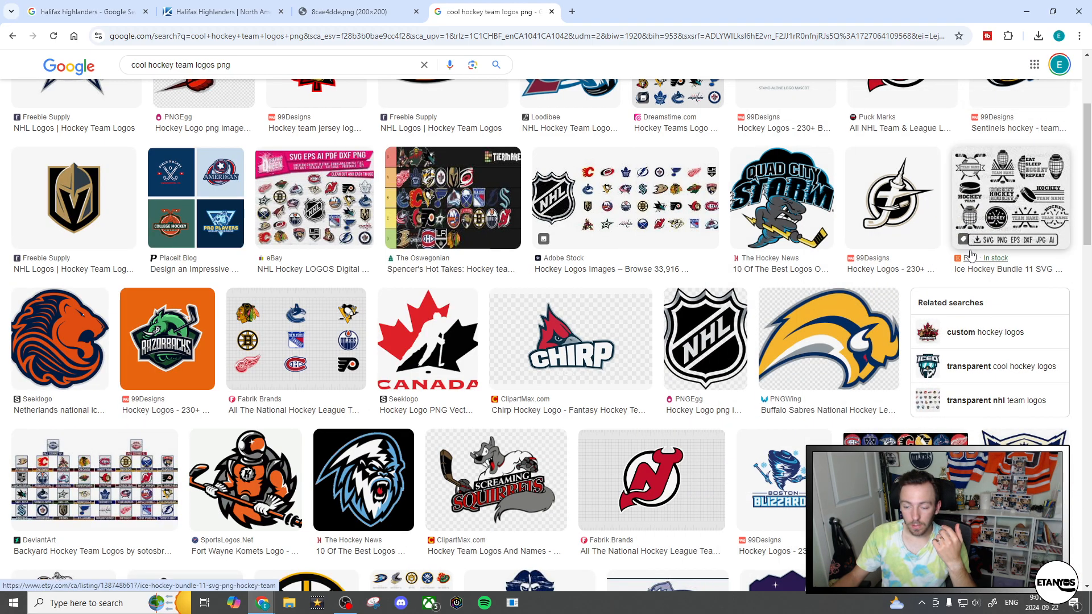
scroll(964, 257, down, 3)
scroll(970, 262, down, 5)
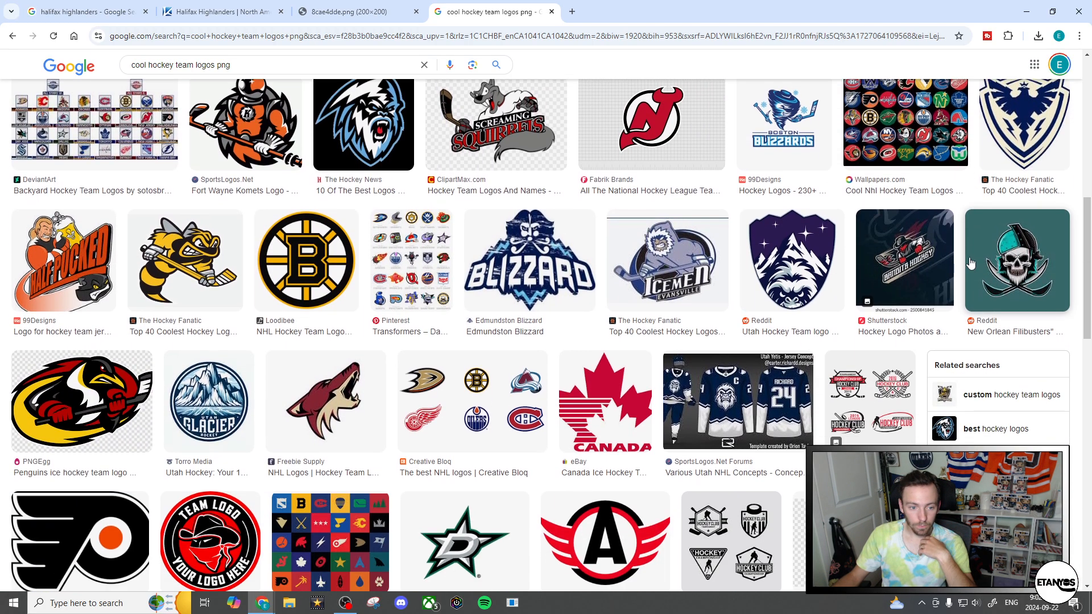
scroll(970, 262, down, 8)
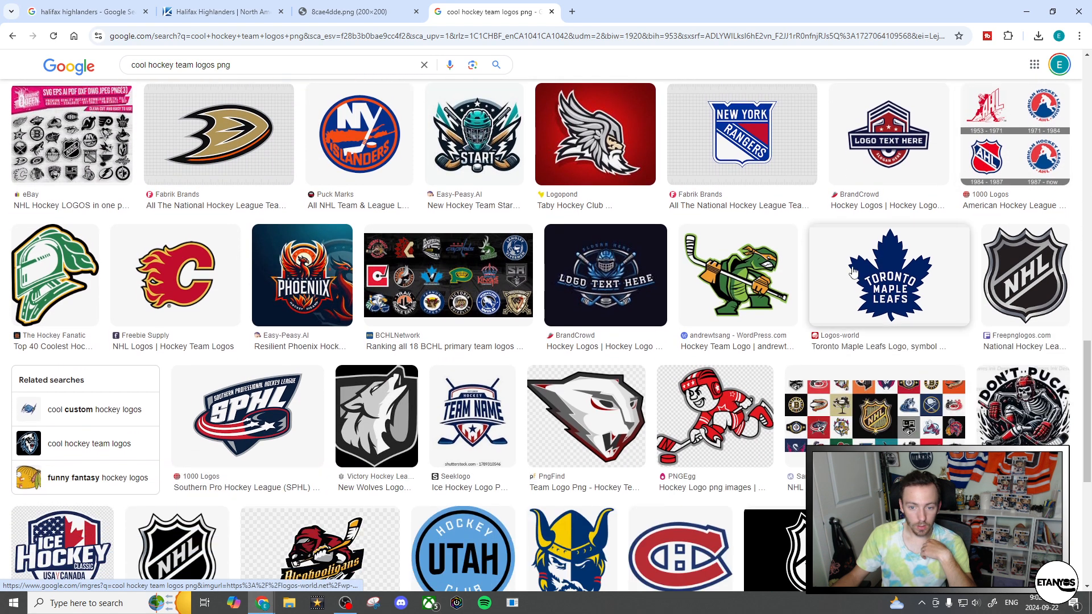
- Preview the green ninja turtle hockey logo in the results and open its WordPress source page in a new tab
click(758, 278)
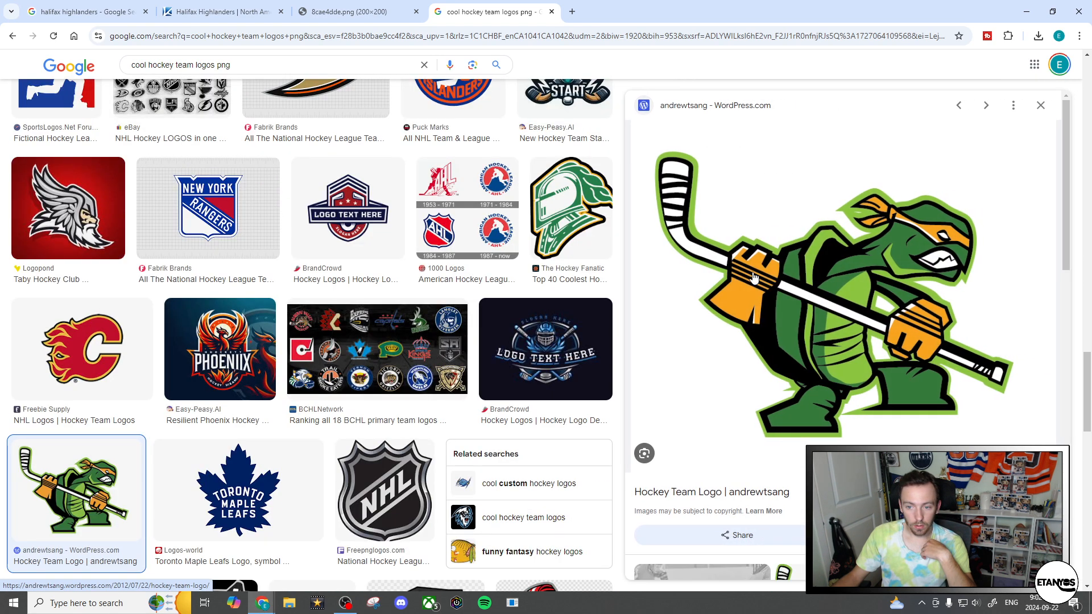
right_click(730, 294)
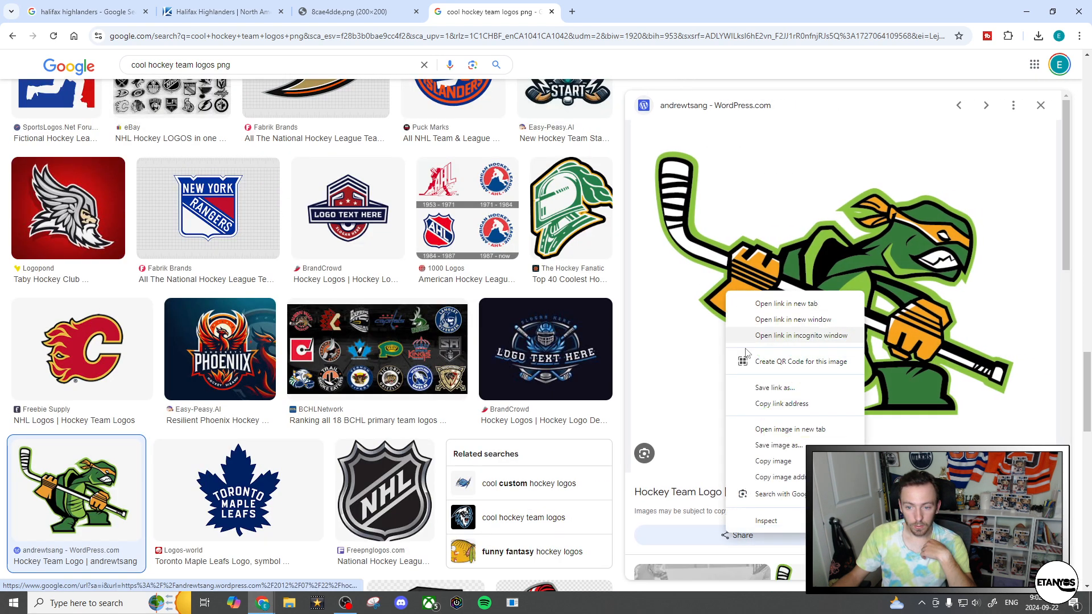
click(776, 447)
click(507, 259)
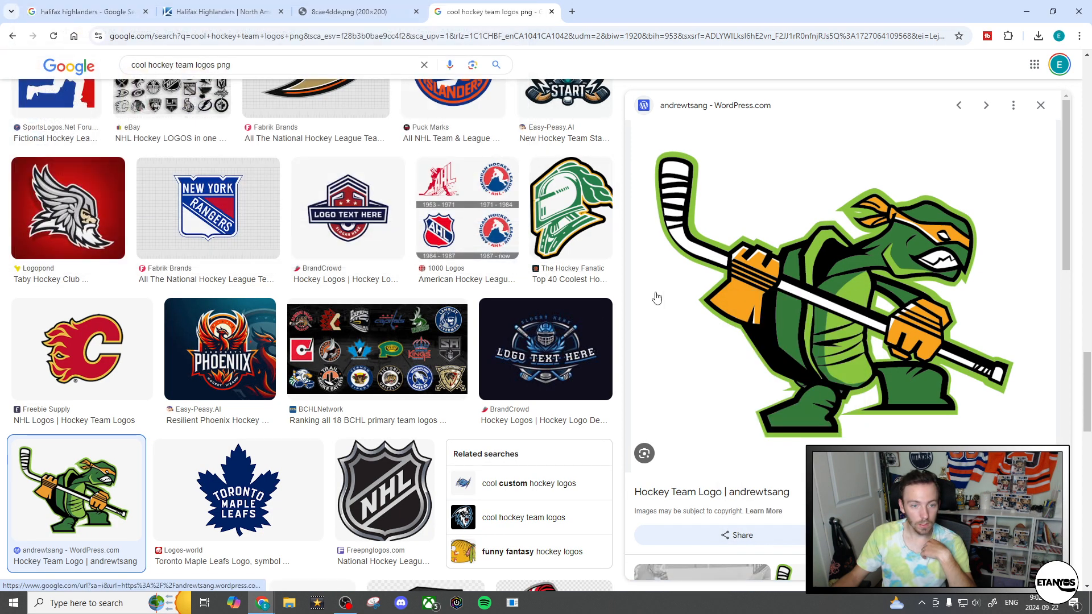
right_click(806, 311)
click(830, 356)
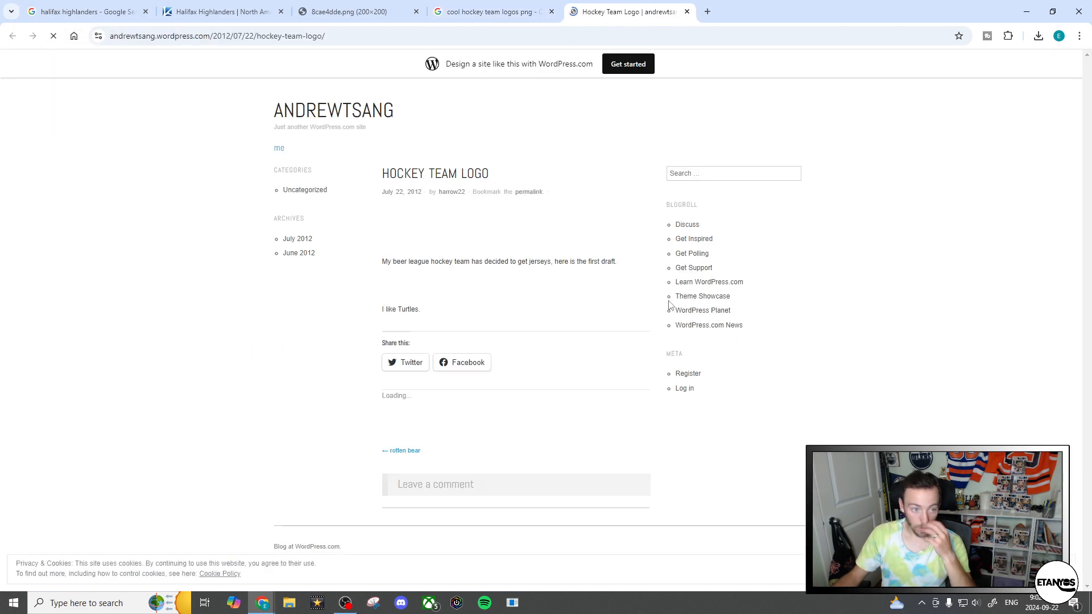
- Open the turtle logo image from the WordPress page in its own tab and copy its web address
right_click(536, 384)
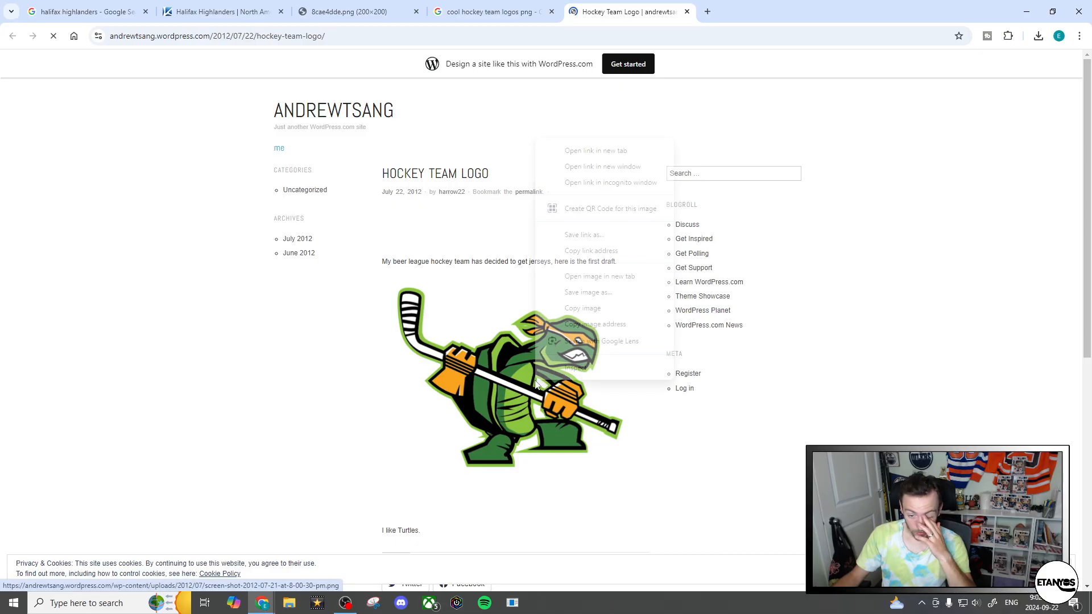
click(594, 276)
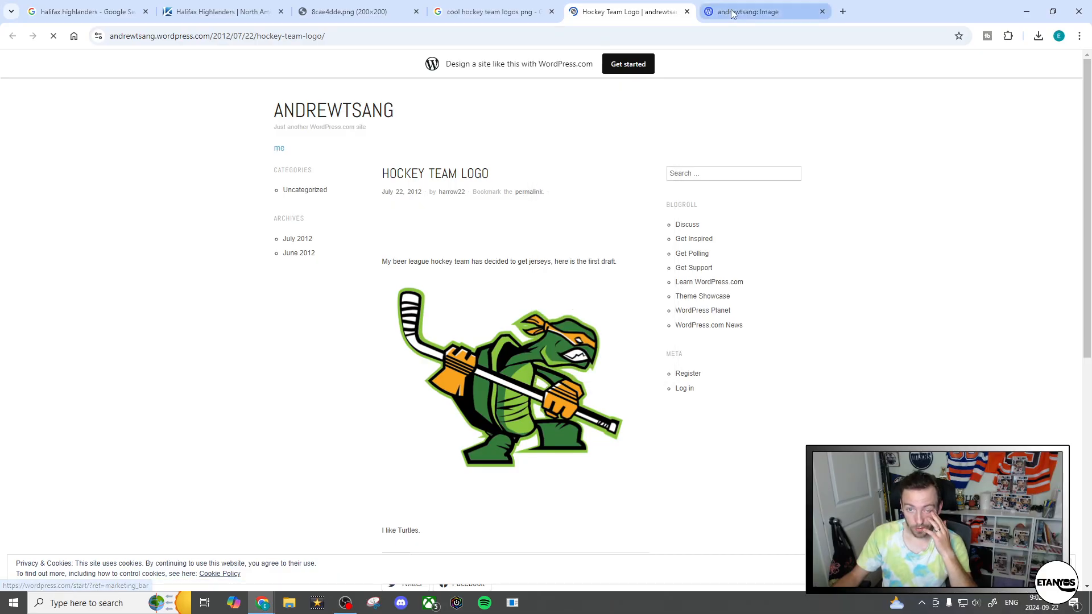
click(733, 11)
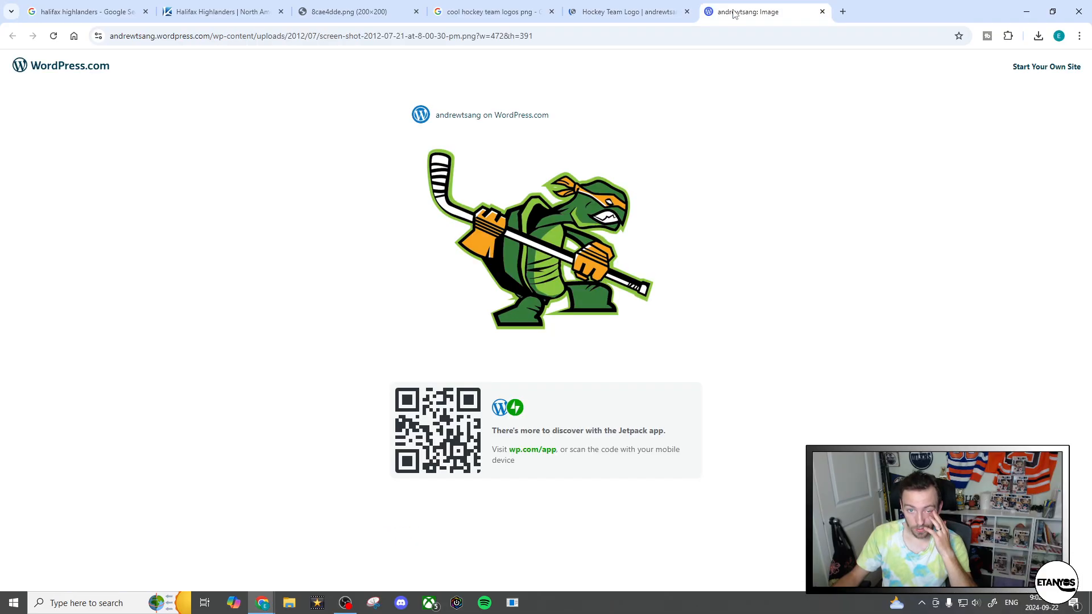
click(440, 37)
key(ctrl+c)
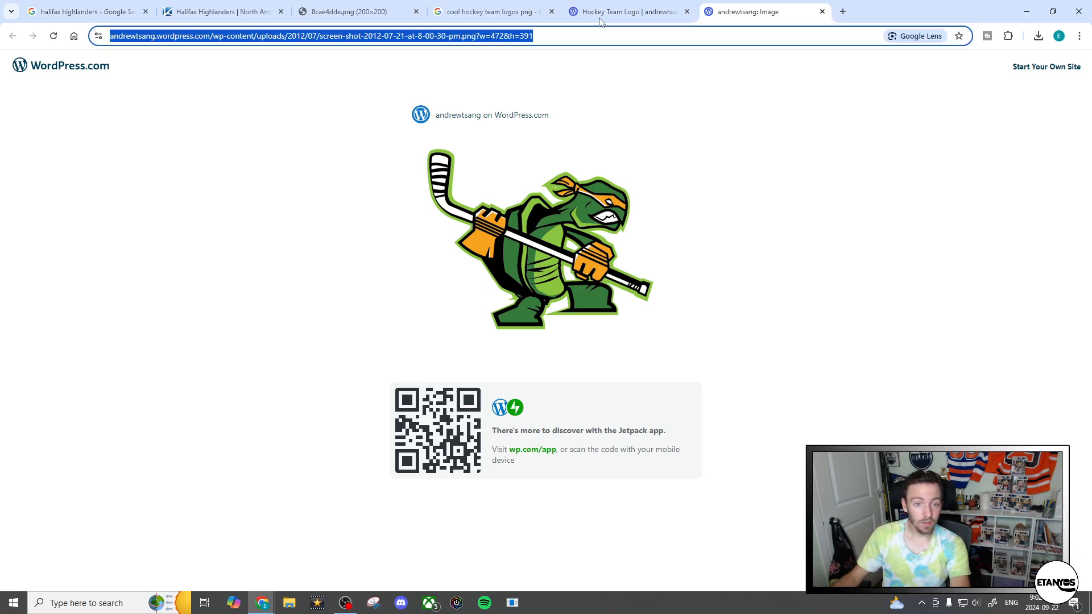
- Return to the Google Sheets window and enter ST. JOHN NINJA TURTLES in cell A80 of the Lookup sheet
click(654, 8)
click(462, 7)
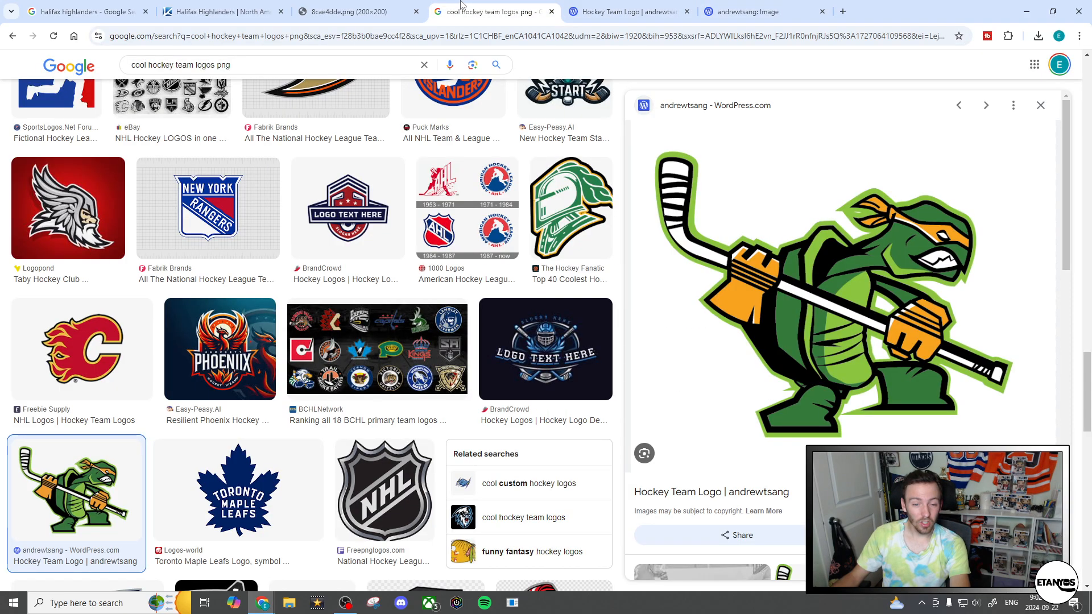
click(364, 11)
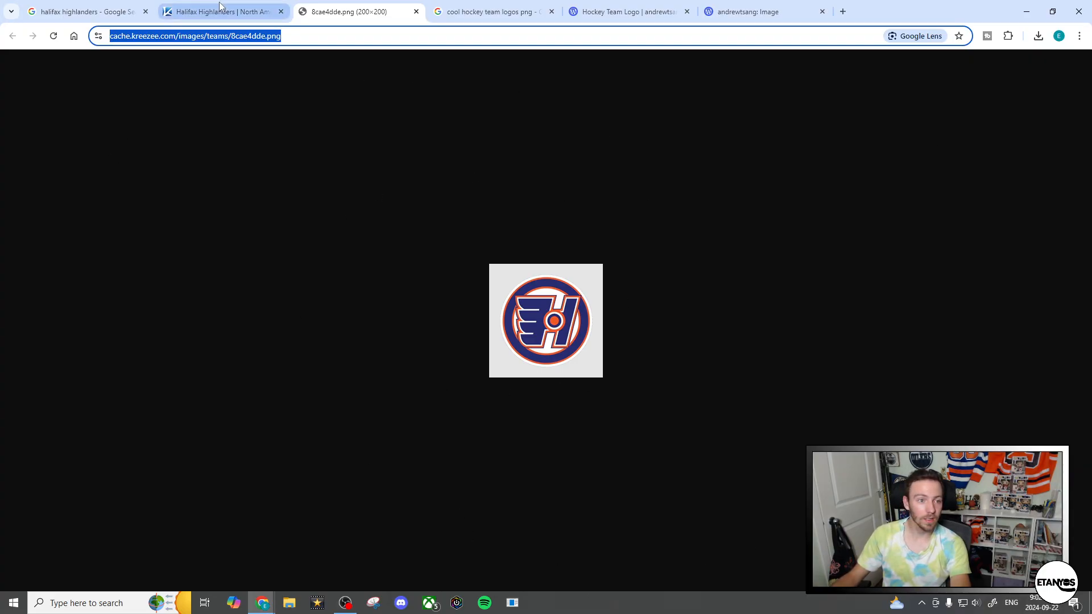
click(1026, 11)
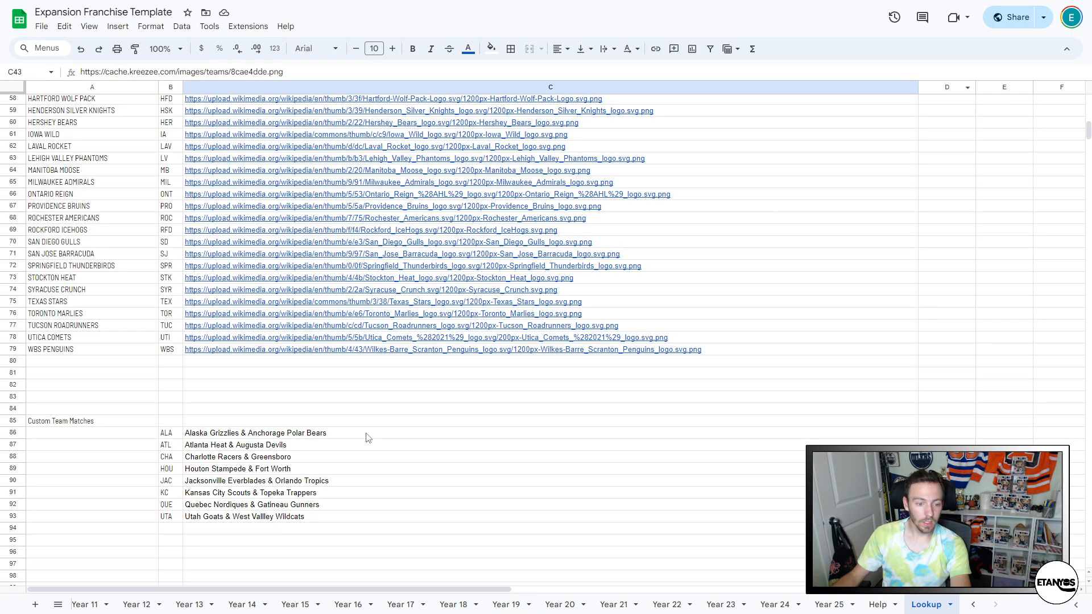
scroll(365, 433, up, 3)
click(78, 477)
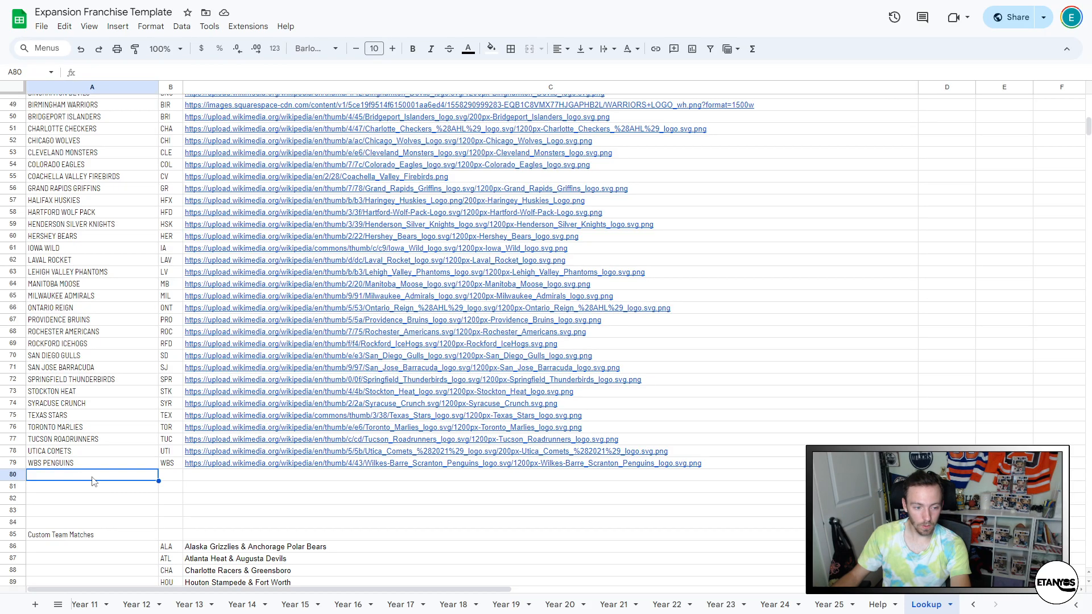
text(ST. )
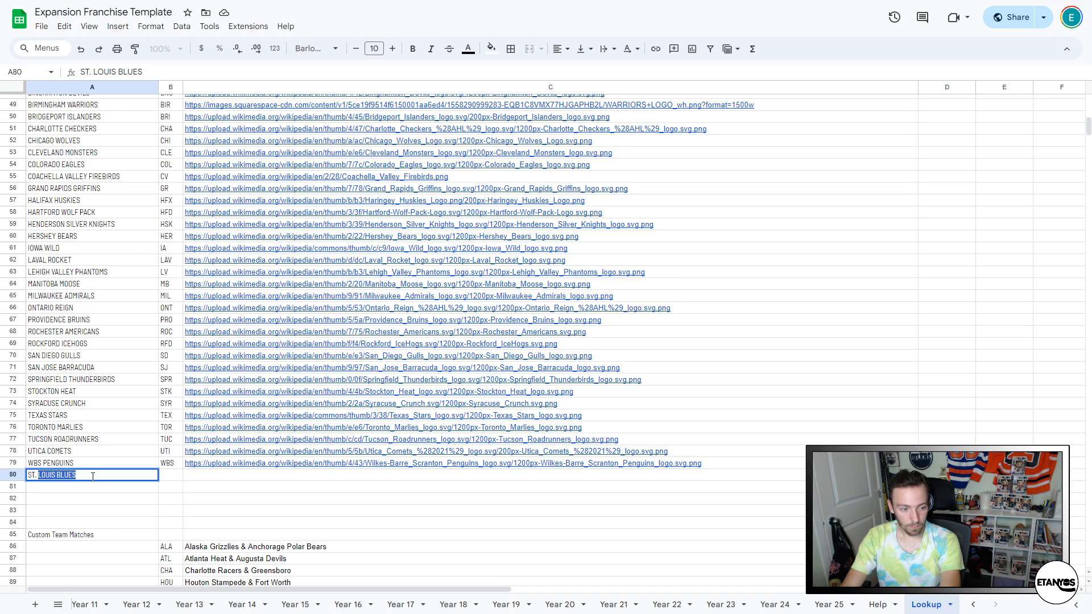
text(JOHN NINJA TURTLES)
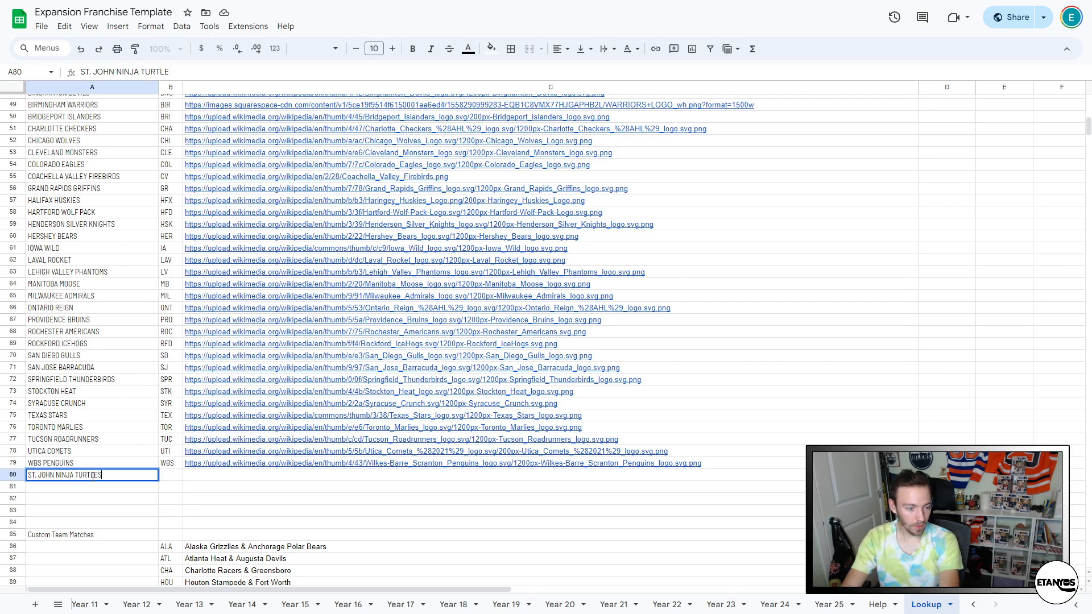
key(Tab)
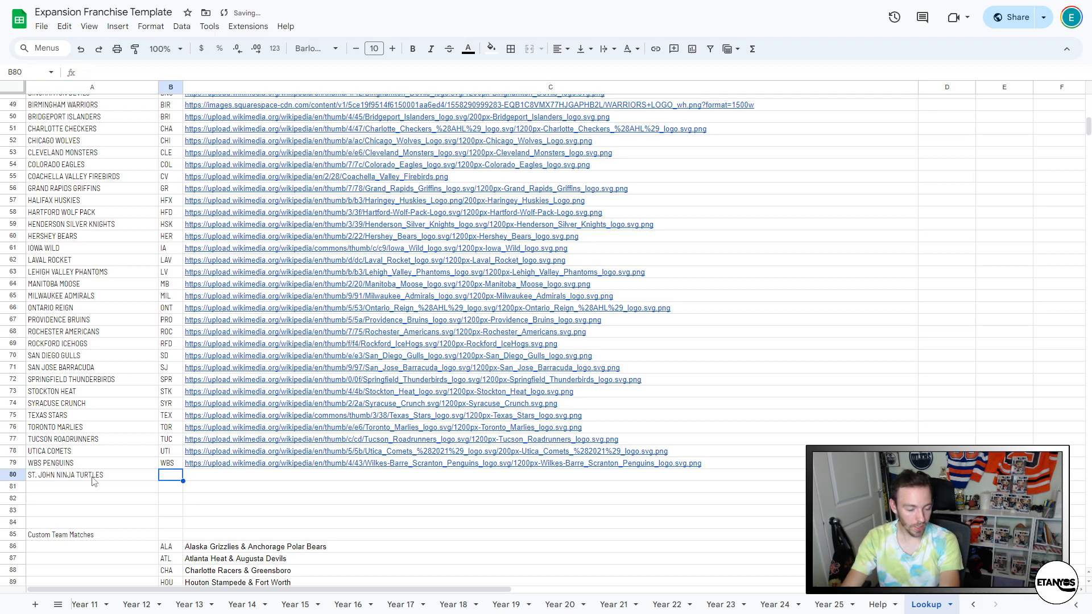
- Enter the abbreviation SJN in B80 and paste the copied turtle logo address into C80
text(STJ)
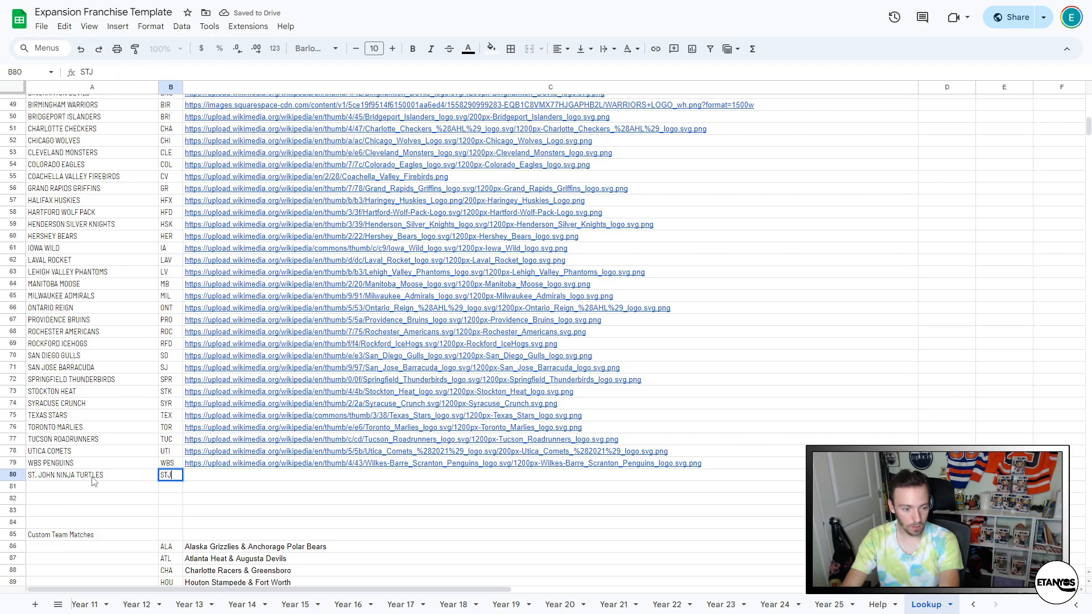
key(Tab)
key(shift+Tab)
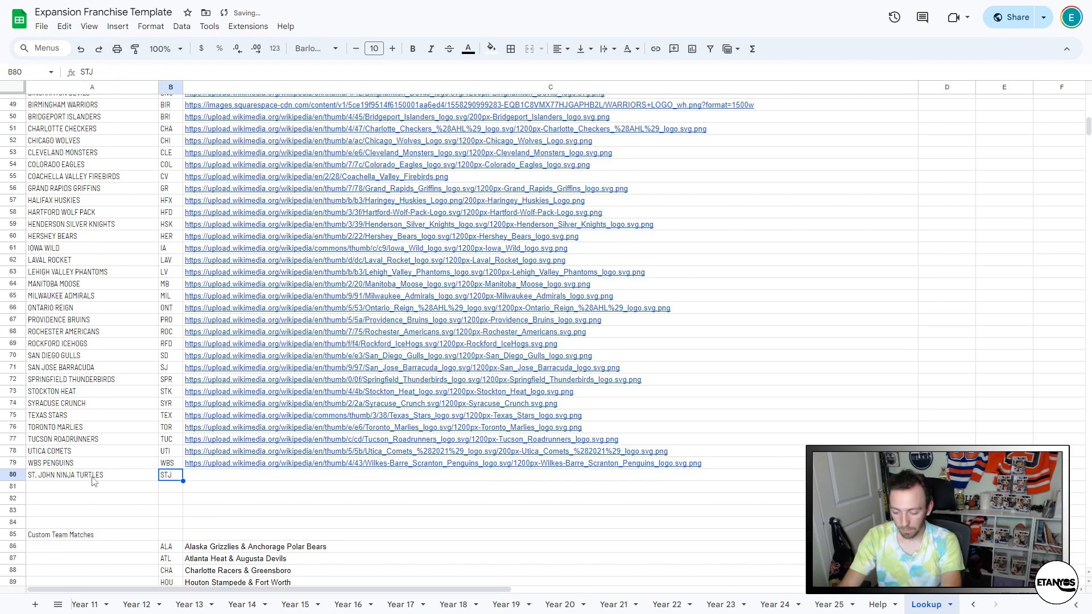
text(NJN)
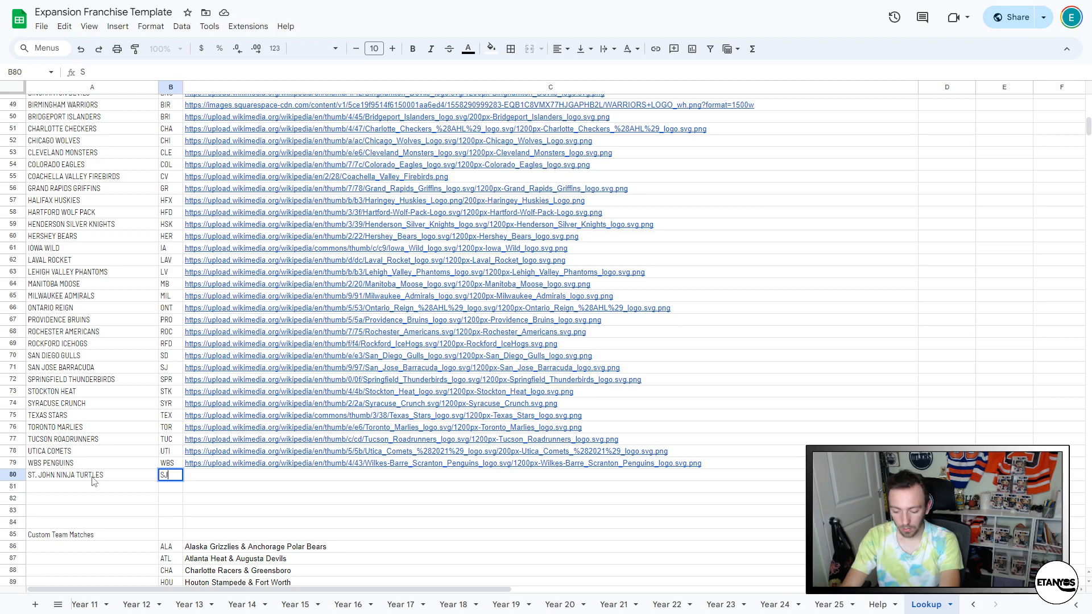
key(Tab)
key(ctrl+v)
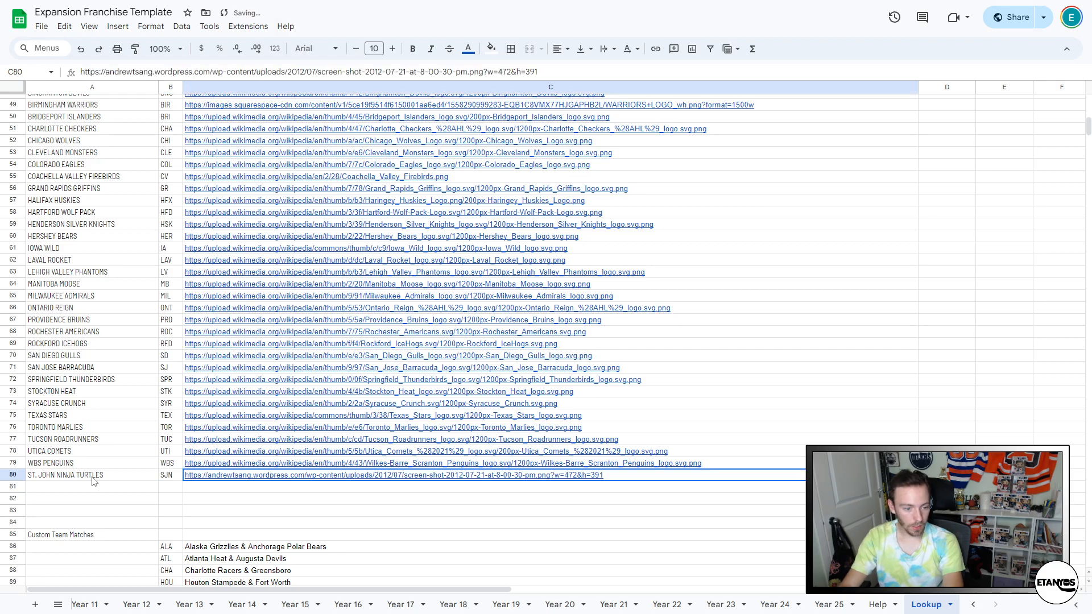
click(261, 489)
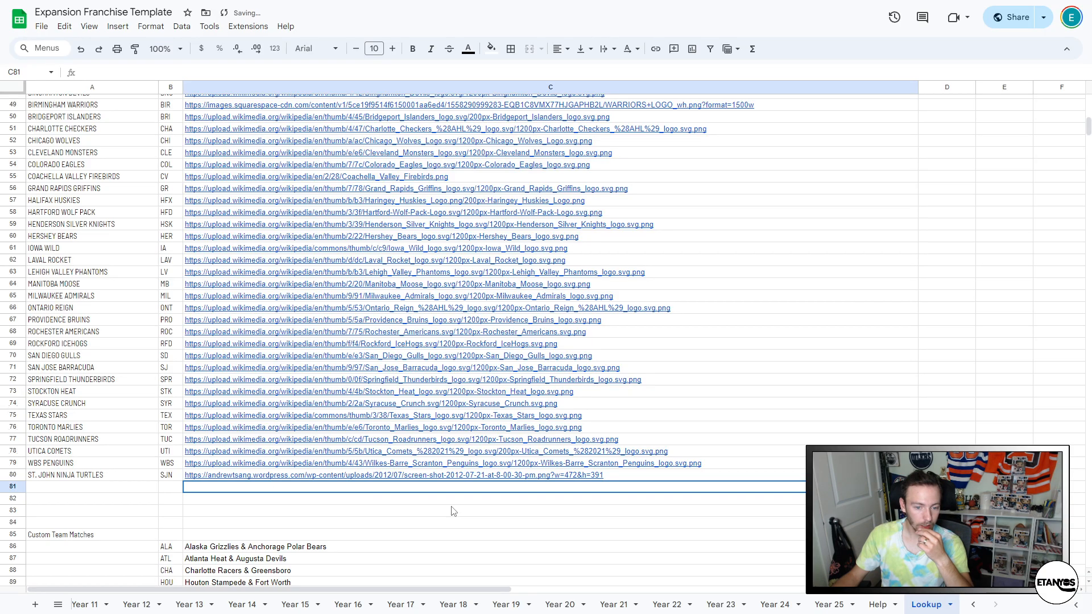
- Check the AHL Goalies sheet and return to the Lookup sheet
scroll(296, 604, up, 5)
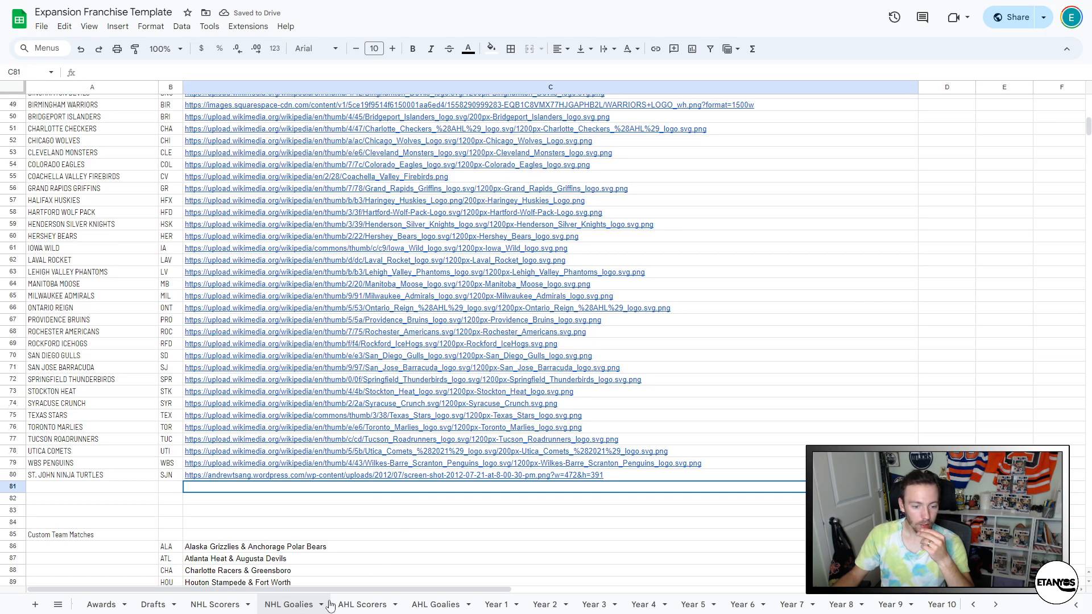
scroll(331, 606, down, 1)
click(442, 604)
scroll(464, 607, down, 10)
scroll(476, 607, down, 5)
click(927, 605)
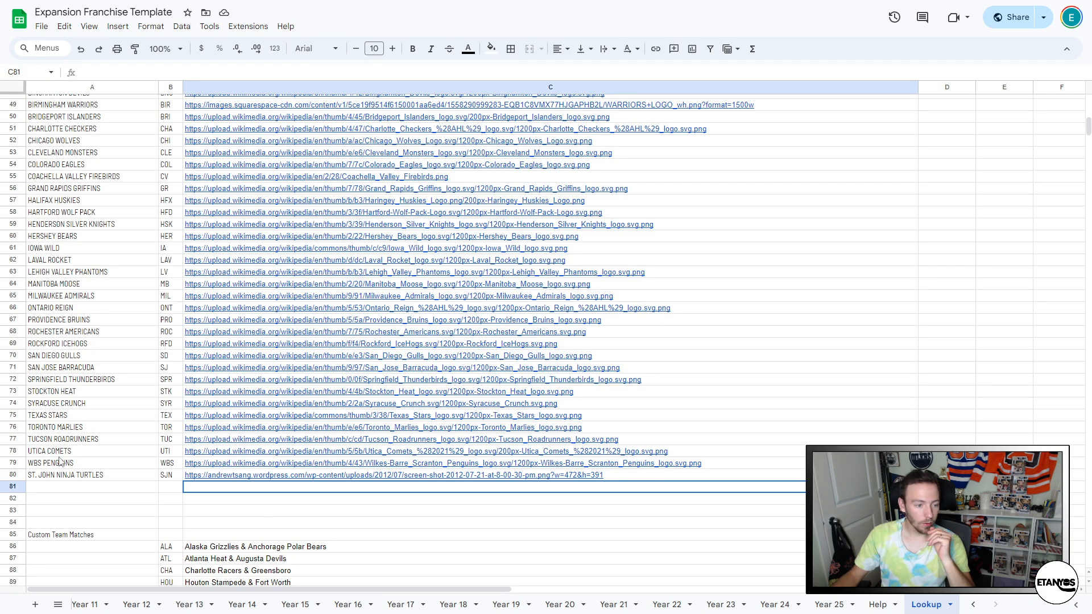
click(11, 475)
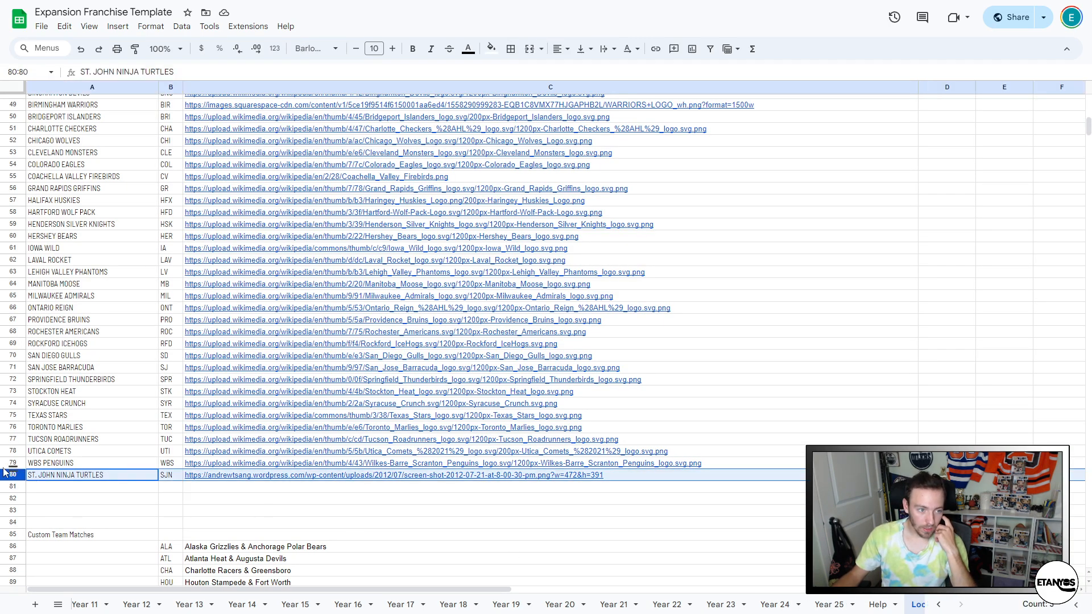
scroll(12, 463, up, 1)
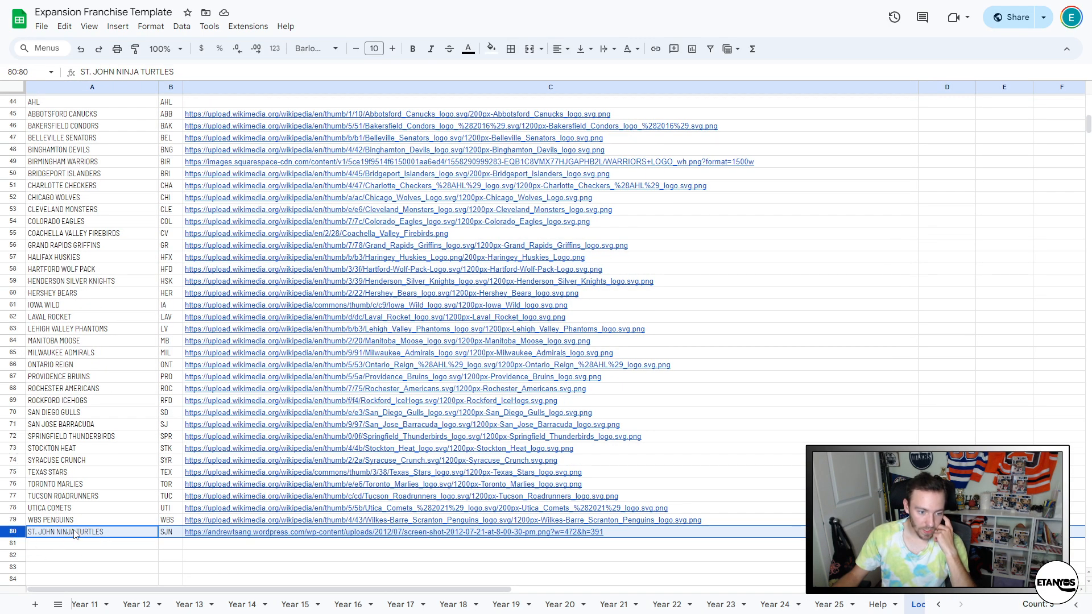
scroll(75, 533, up, 7)
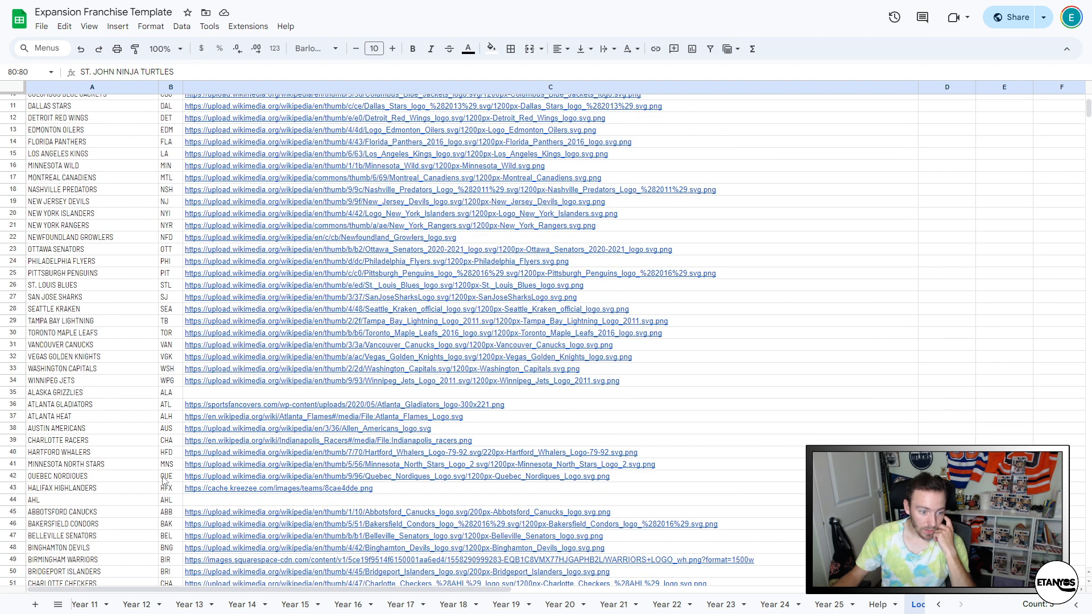
- Extend the source range of the team-name dropdown on the Year 1 sheet to row 43 of the Lookup sheet's column A
scroll(85, 604, left, 10)
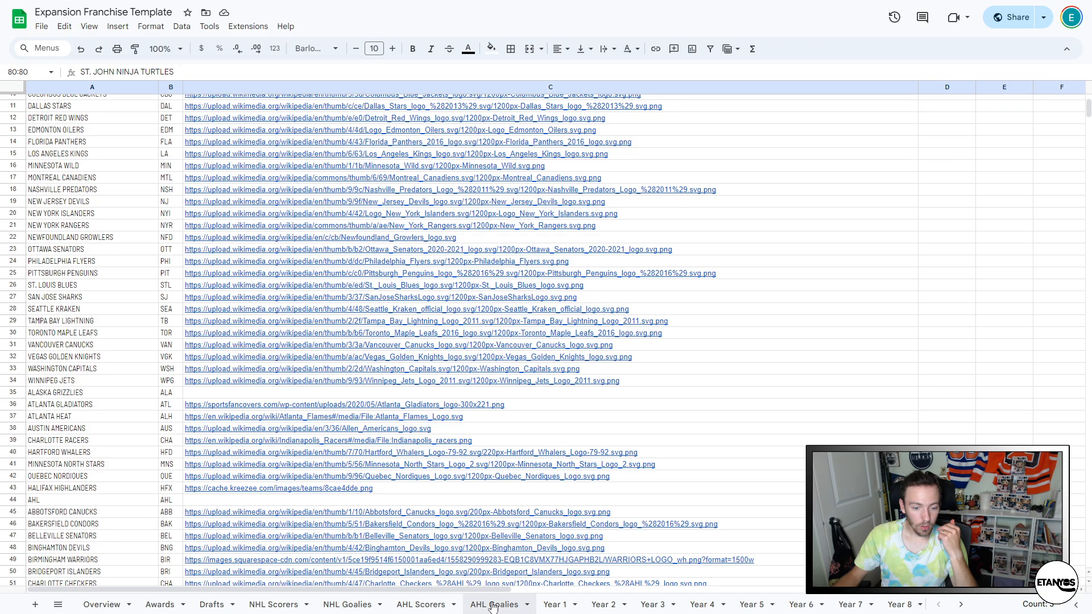
click(555, 604)
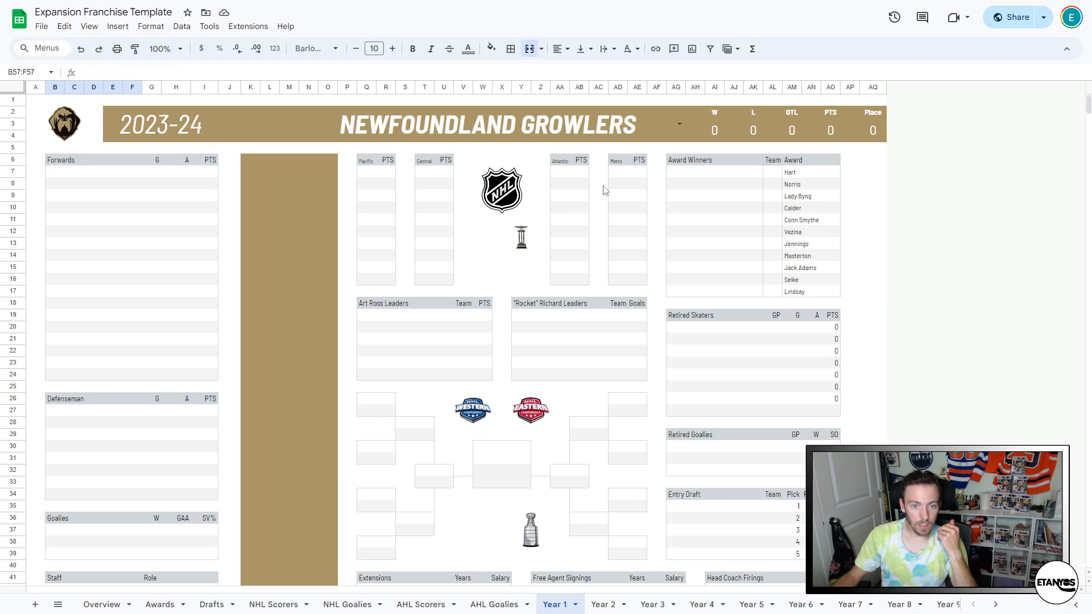
click(679, 125)
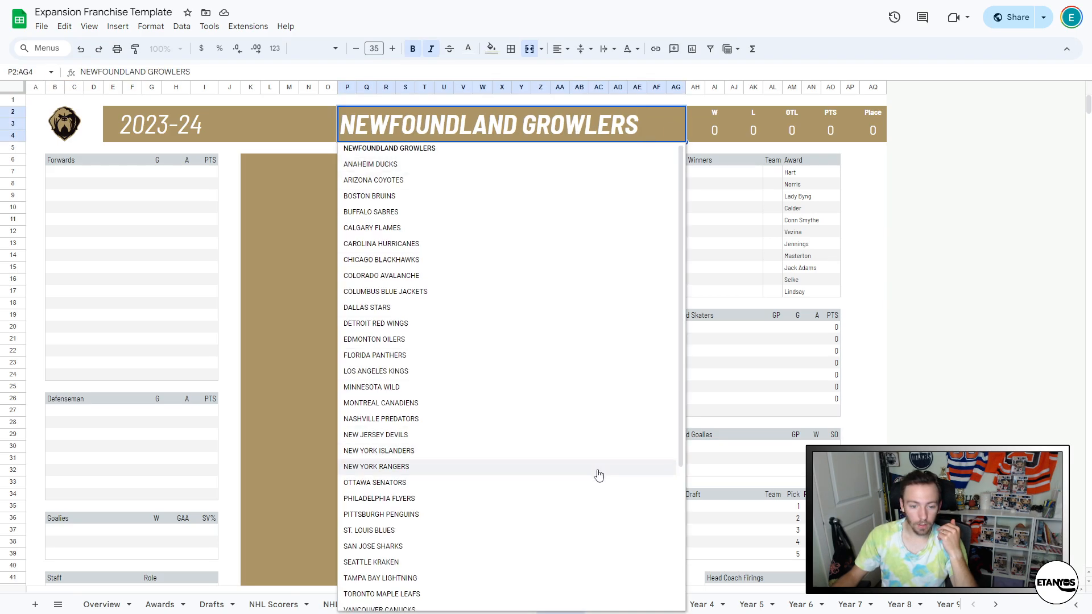
scroll(599, 483, down, 5)
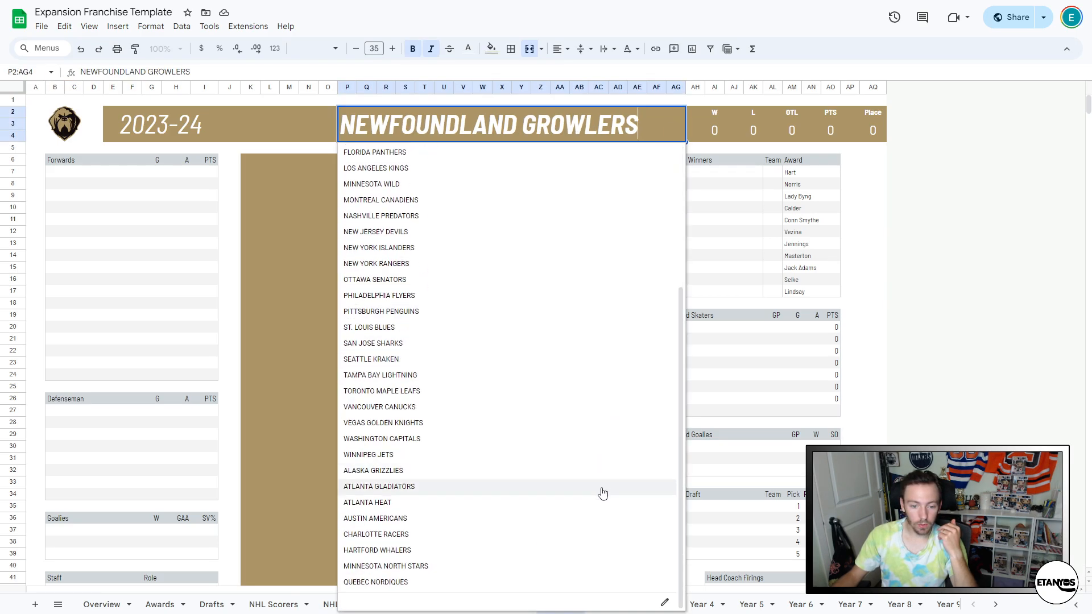
click(664, 602)
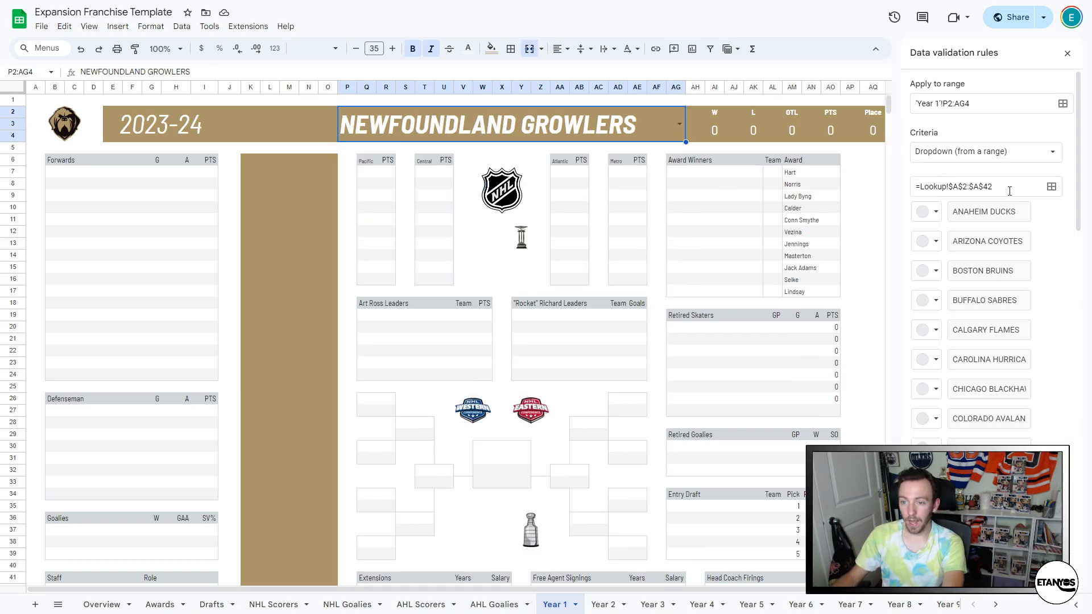
click(991, 190)
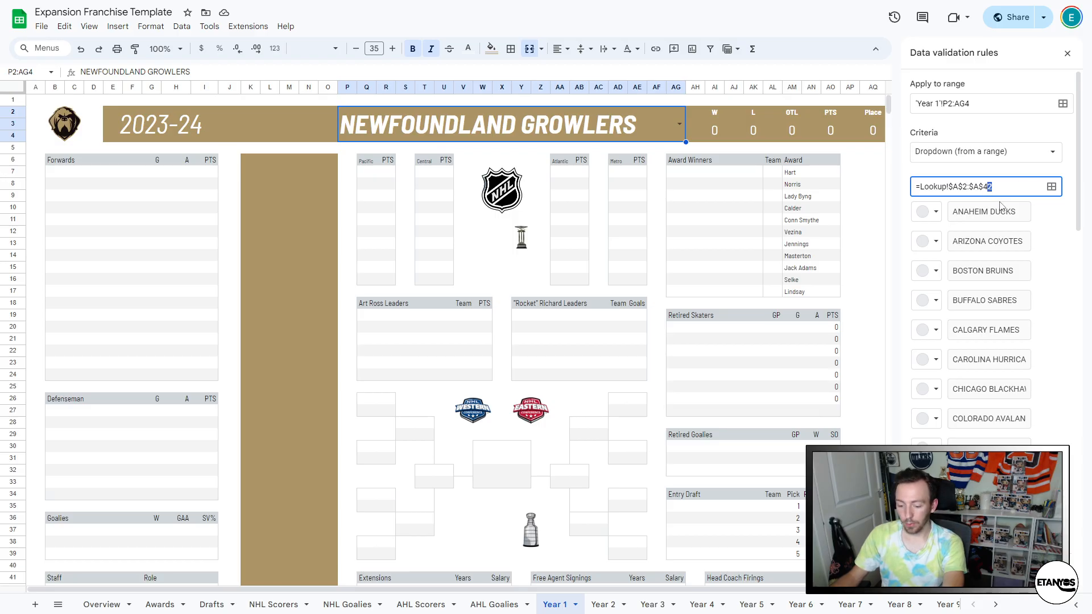
key(Return)
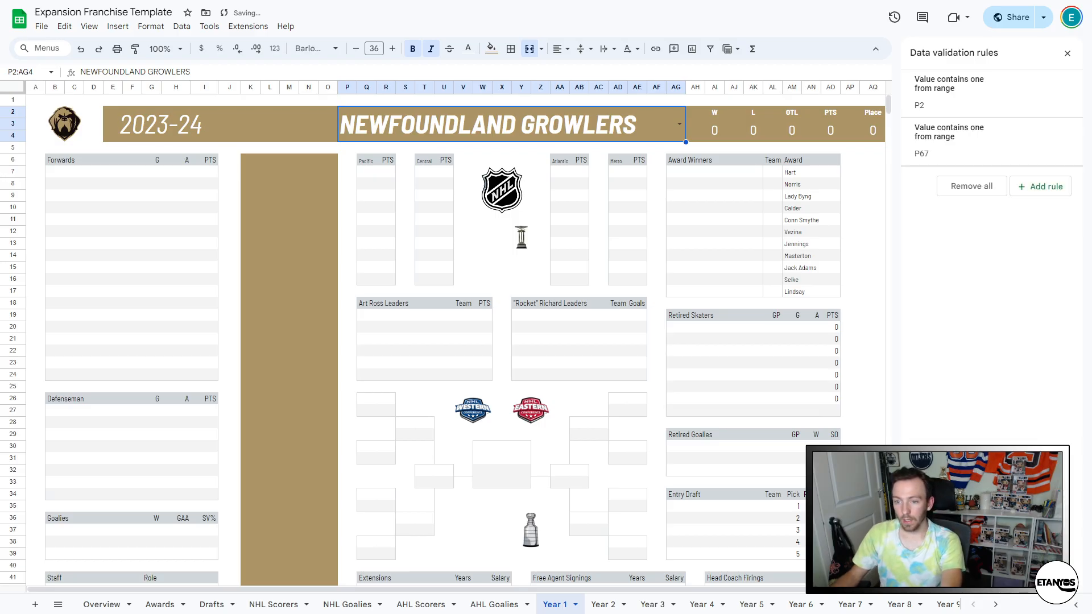
- Choose HALIFAX HIGHLANDERS as the Year 1 team, close the validation rules, and inspect the logo formula in A2
click(680, 126)
scroll(485, 492, down, 5)
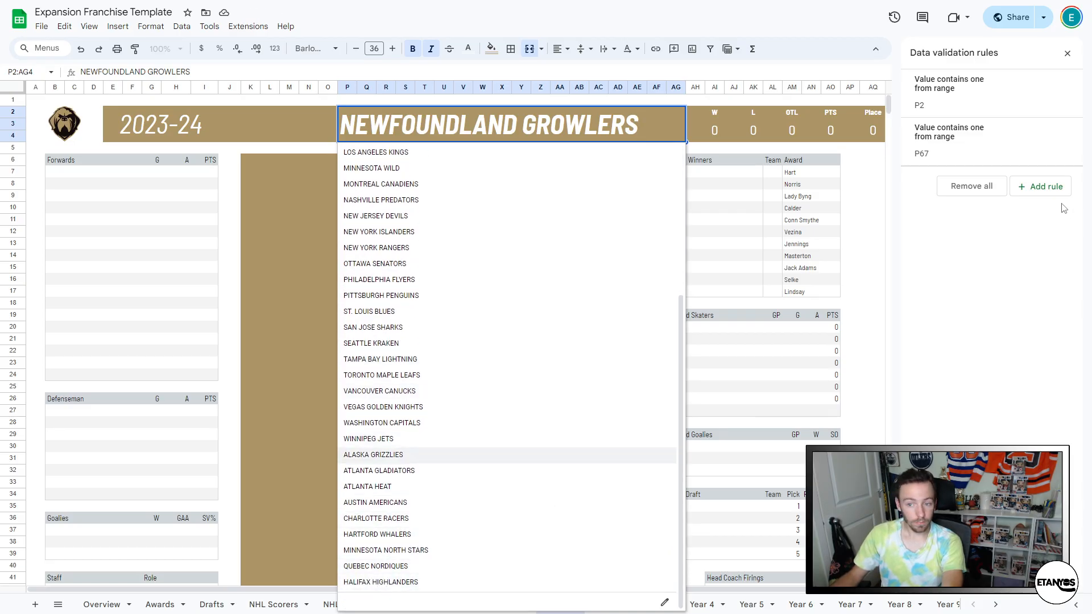
click(1067, 53)
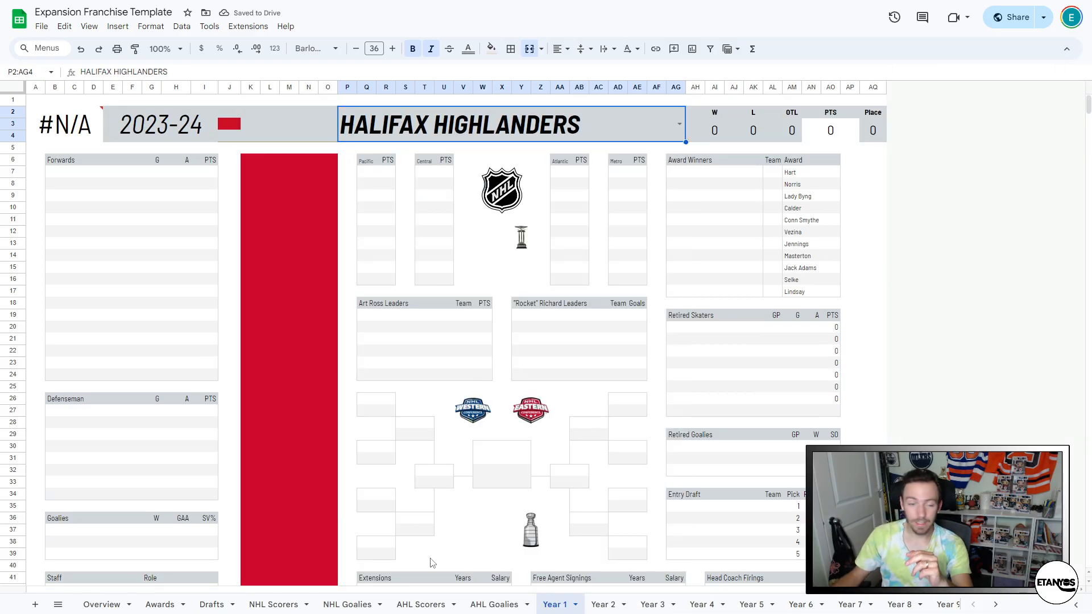
click(78, 125)
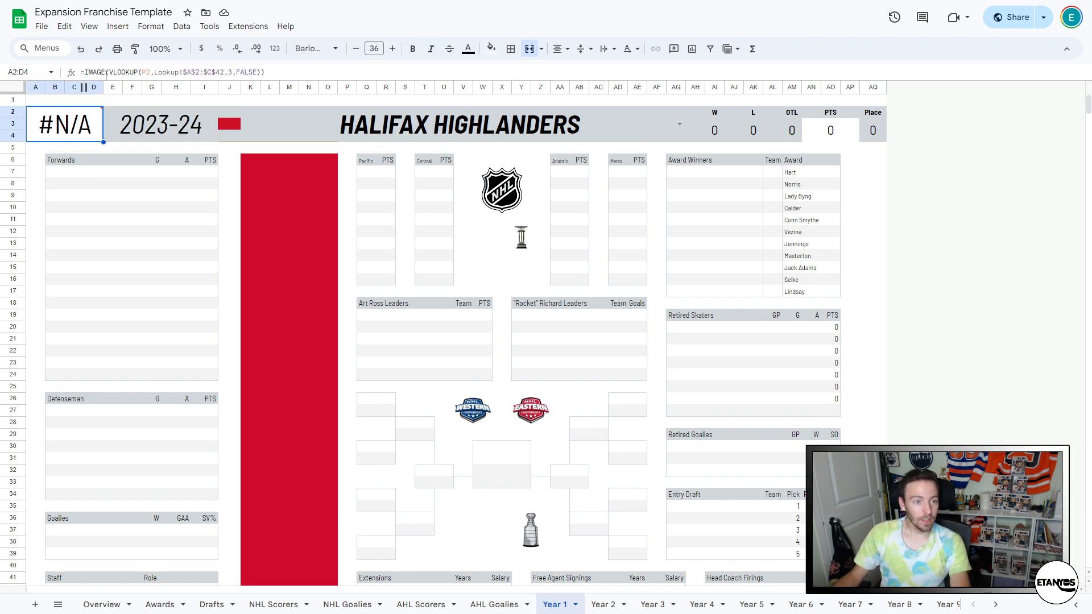
mouse_move(66, 135)
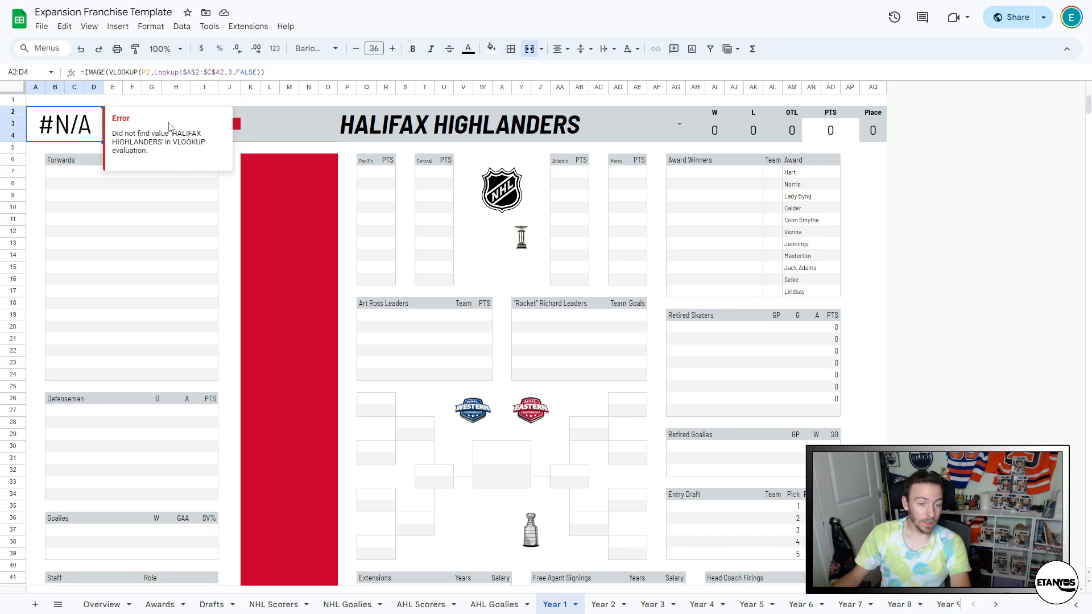
click(385, 111)
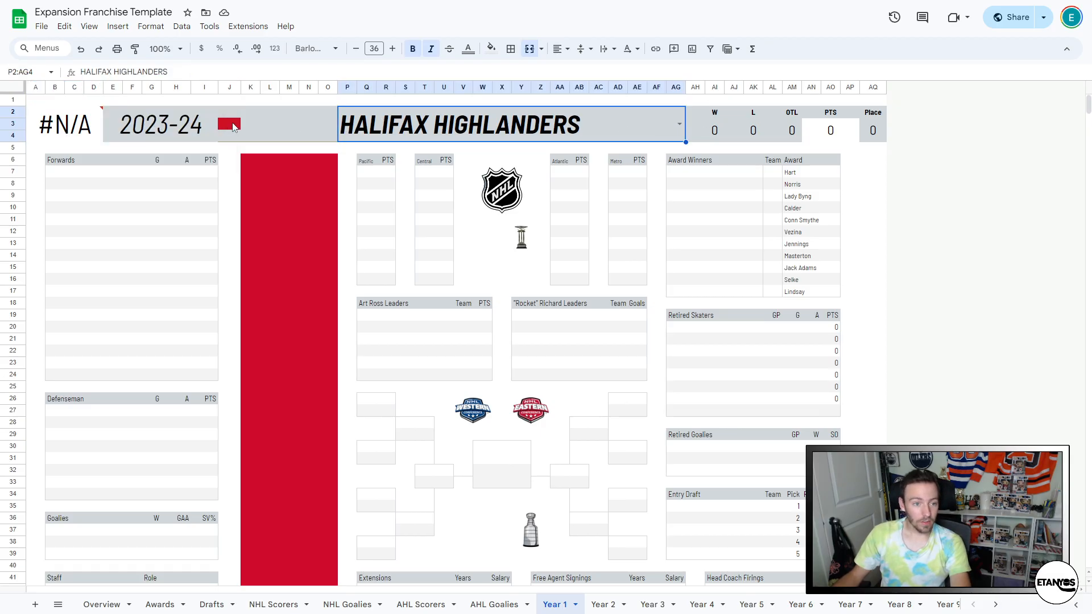
- Add a conditional format rule for the Year 1 banner, based on the Newfoundland Growlers rule, with the custom formula =$P$2="Halifax Highlanders"
click(128, 118)
drag(165, 120, 845, 142)
click(150, 26)
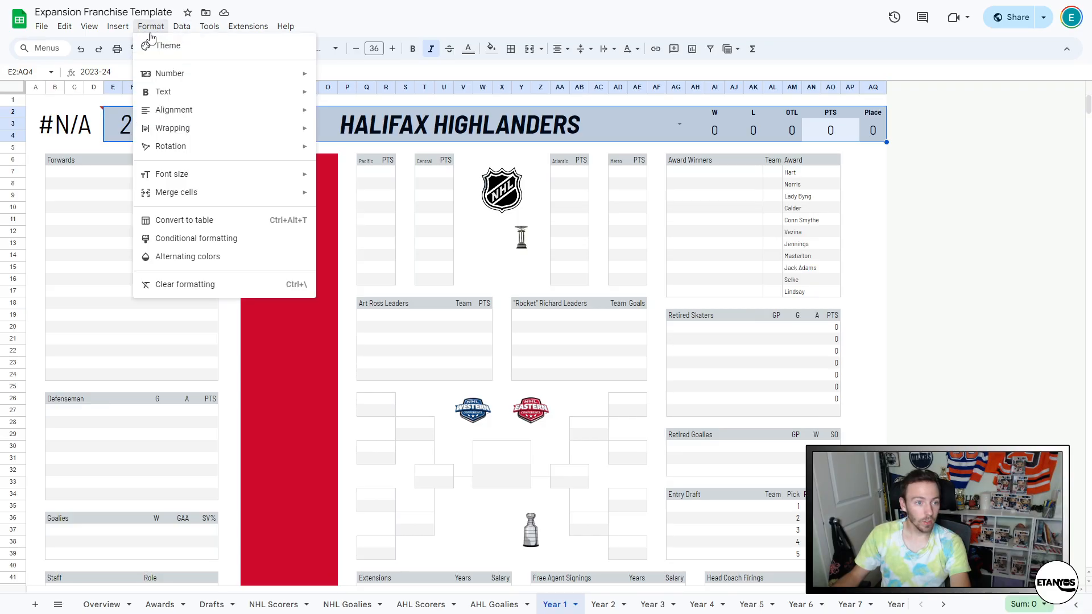
click(199, 239)
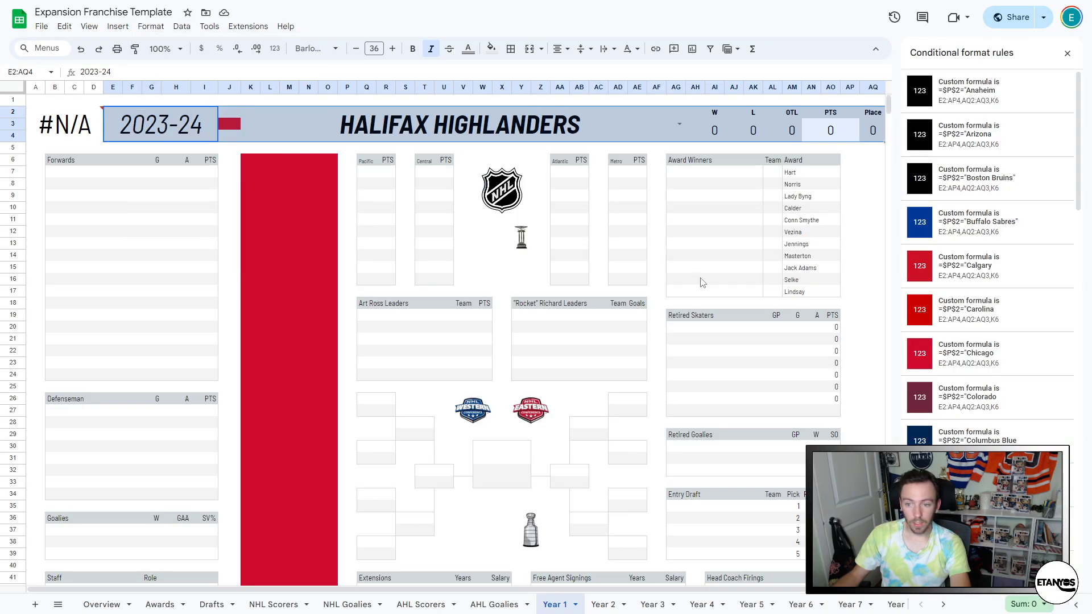
scroll(990, 256, down, 10)
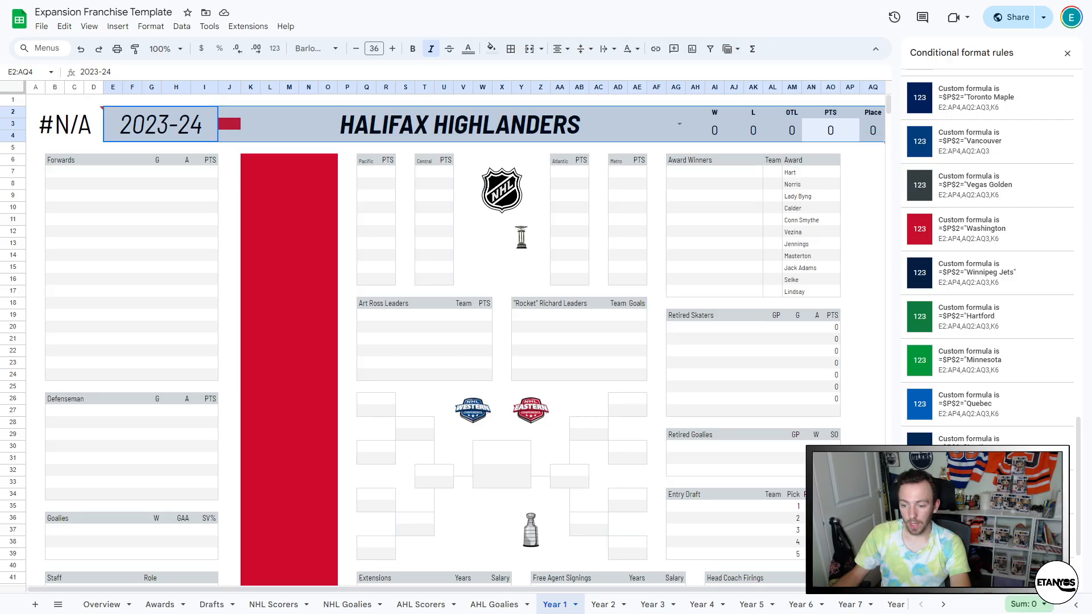
click(986, 529)
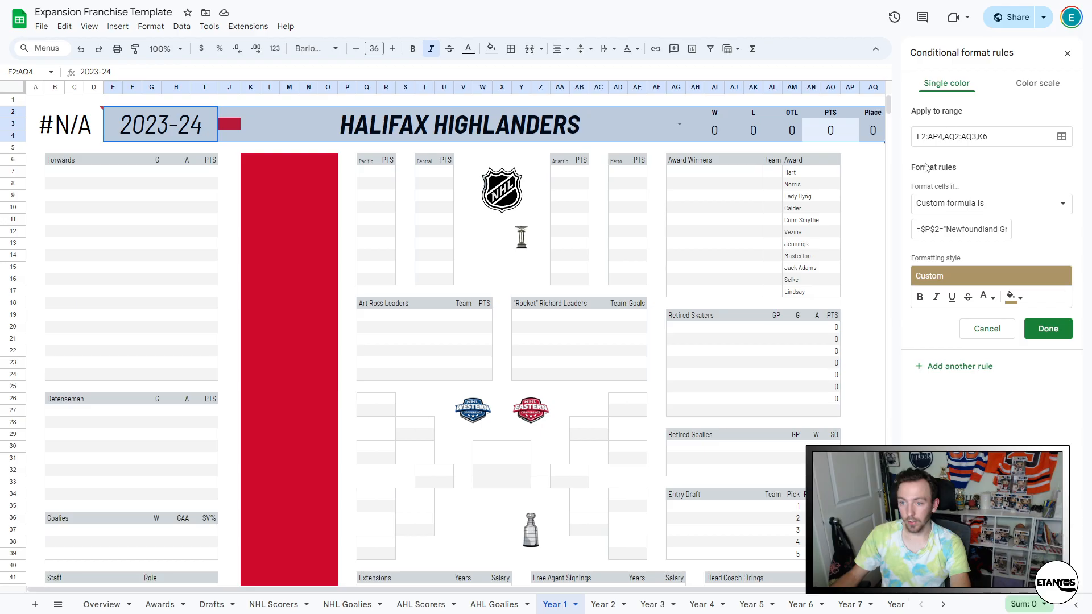
click(961, 367)
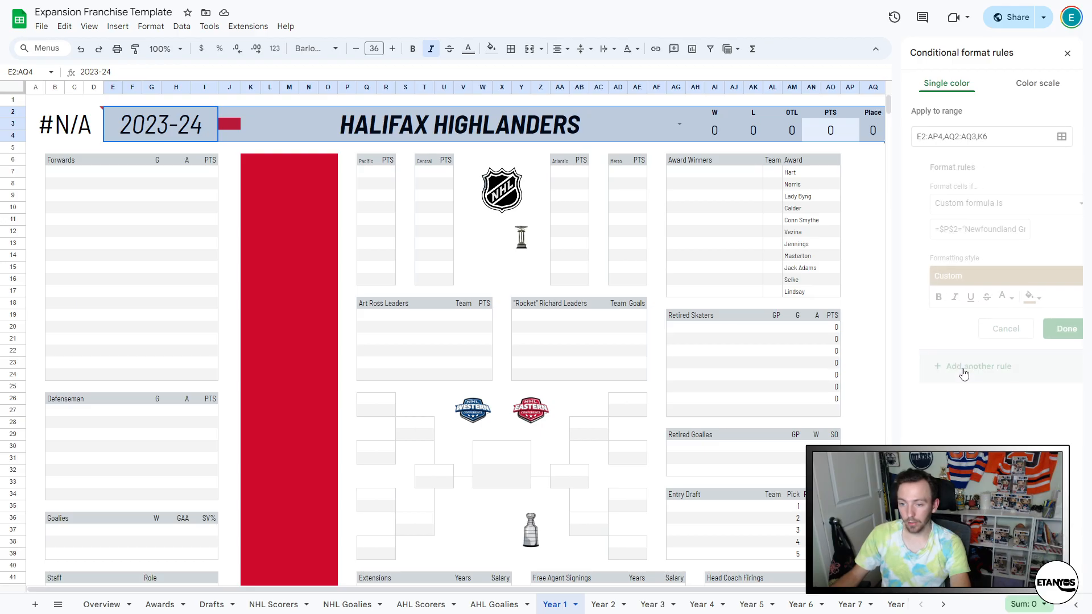
drag(948, 233, 1013, 239)
text(Hali)
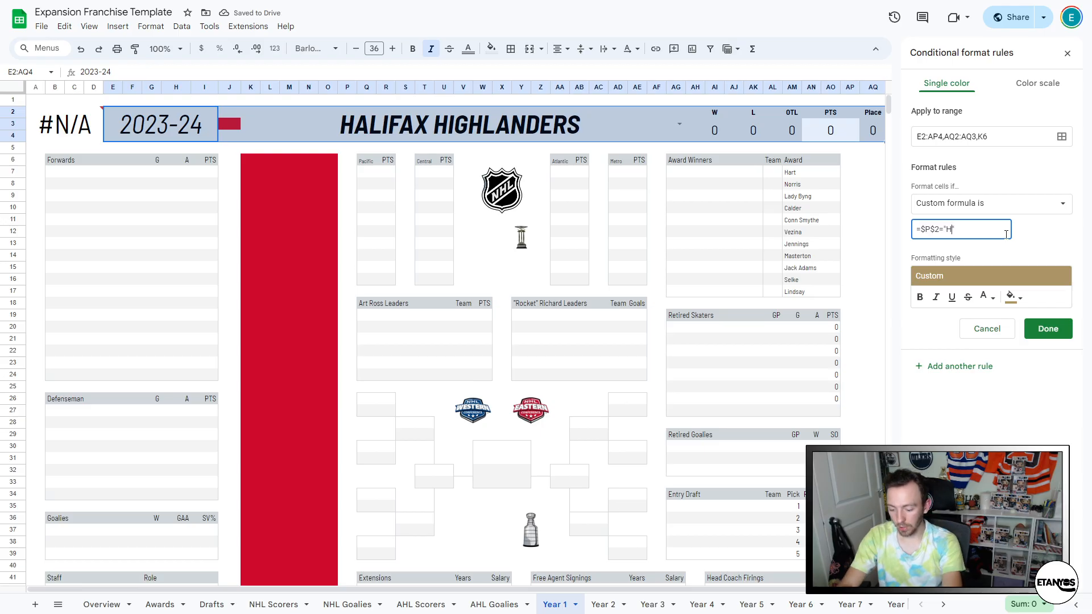
text(fa)
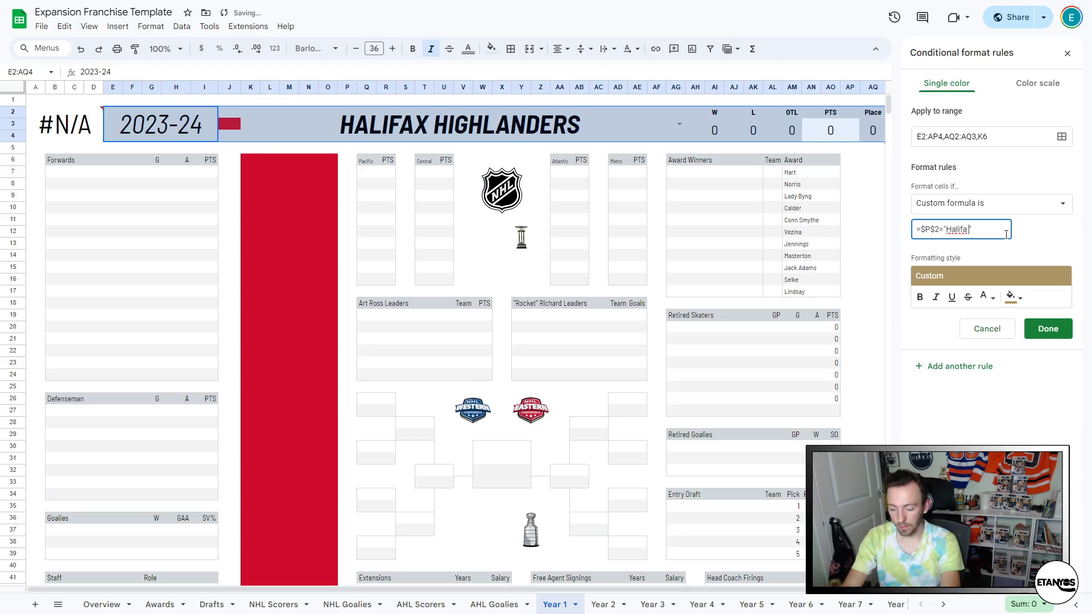
text(x Highlanders)
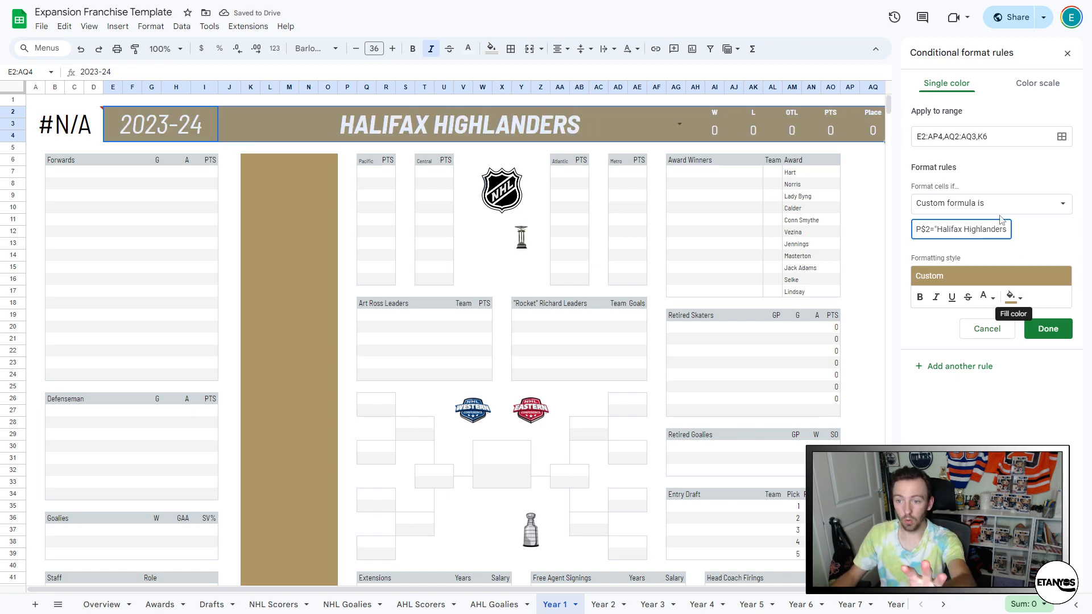
- Review the cell ranges that the Halifax Highlanders rule applies to and leave the range selection without changes
click(997, 136)
drag(992, 134, 914, 142)
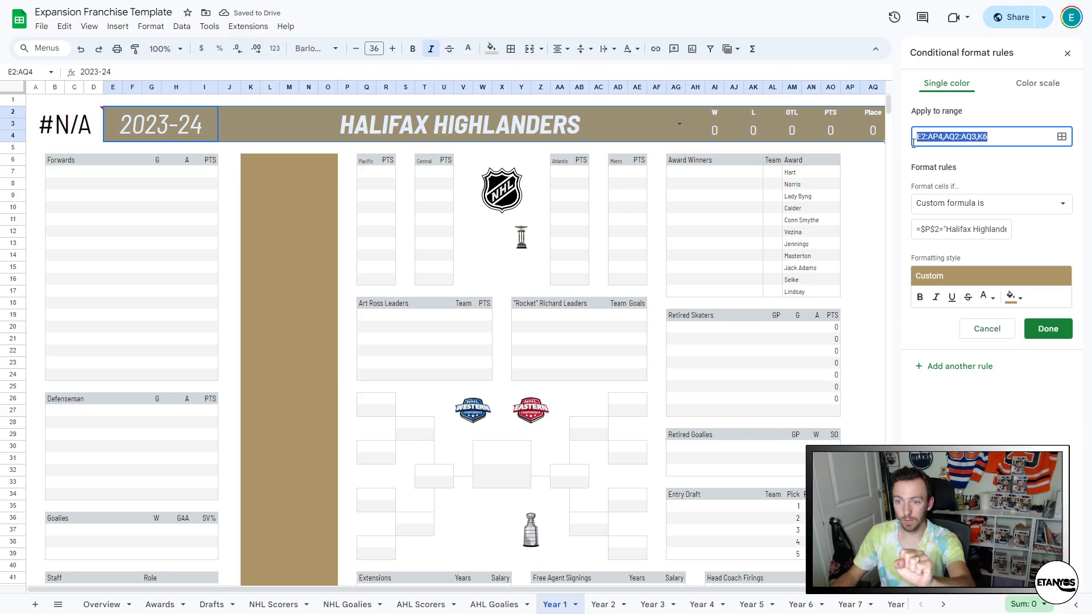
click(1062, 137)
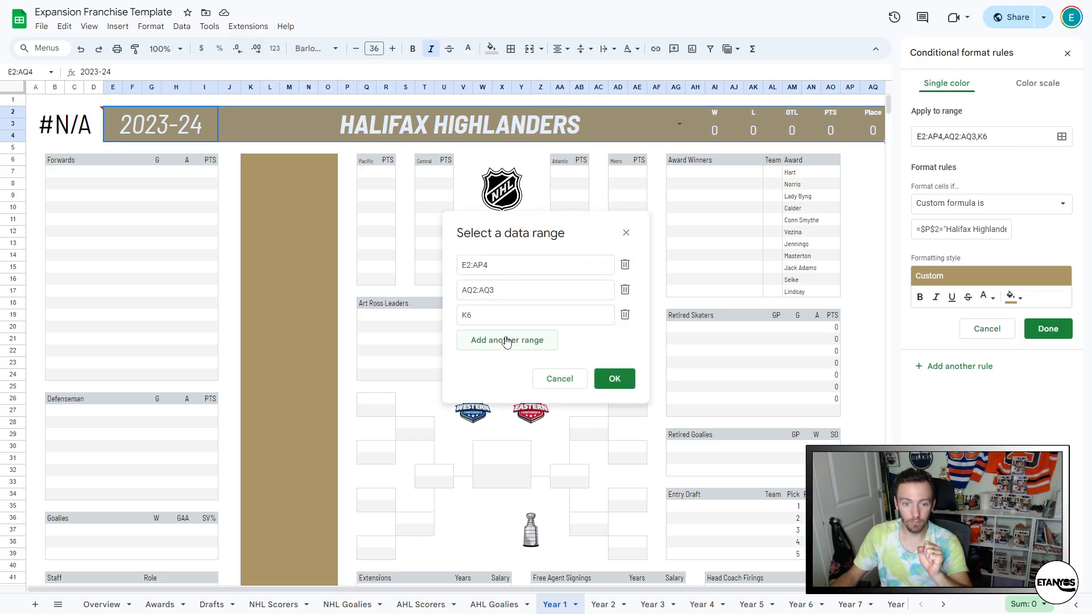
click(562, 377)
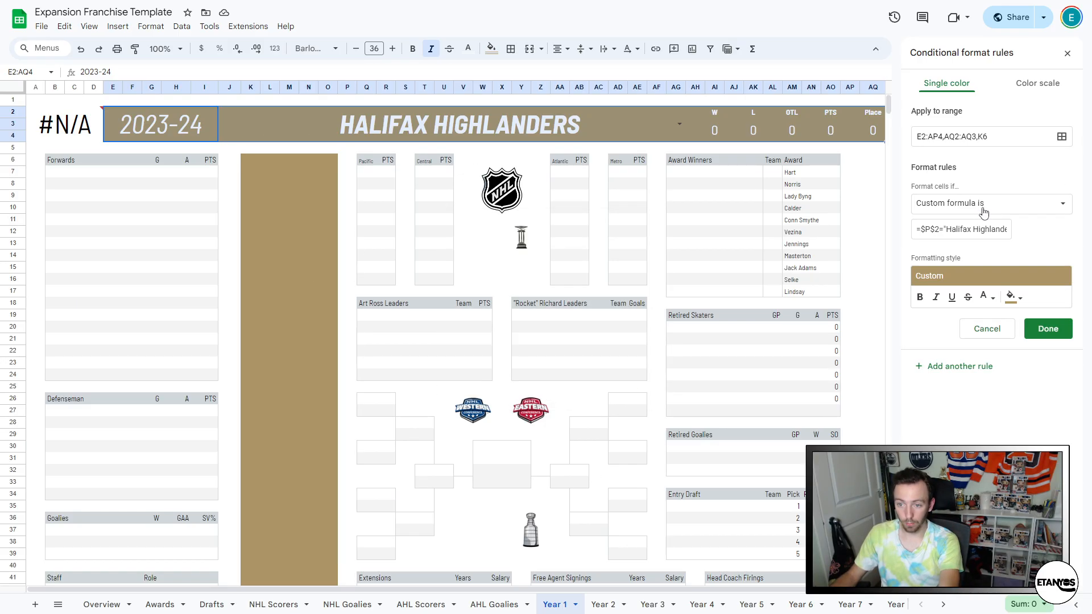
- Move the logo's browser window aside and set the Halifax Highlanders rule's fill to a custom dark navy blue
click(1016, 301)
click(1017, 300)
click(1019, 301)
click(1020, 302)
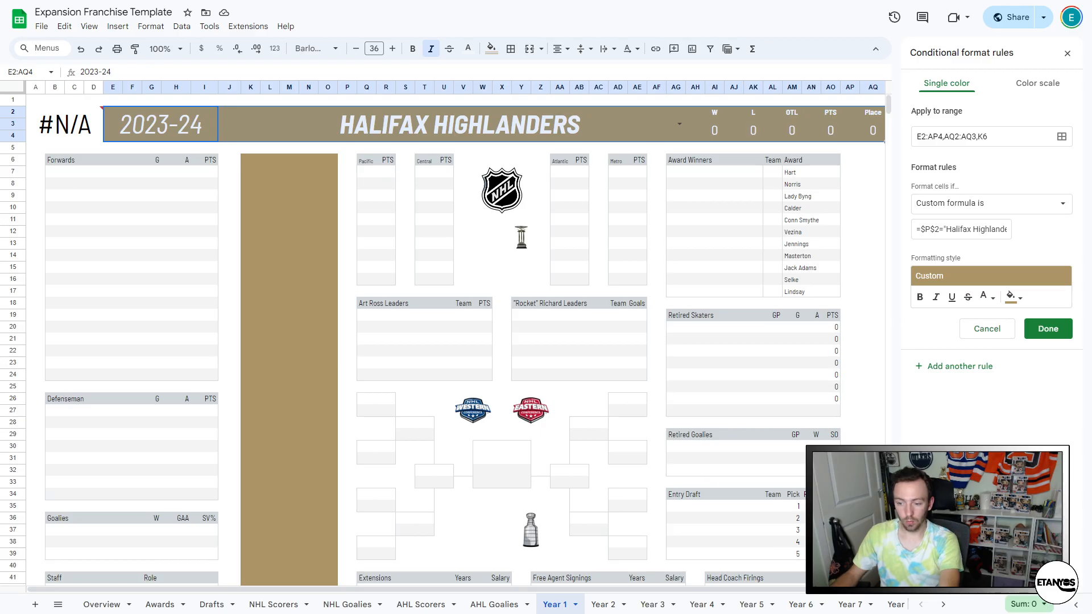
key(alt+Tab)
drag(870, 5, 866, 31)
click(866, 38)
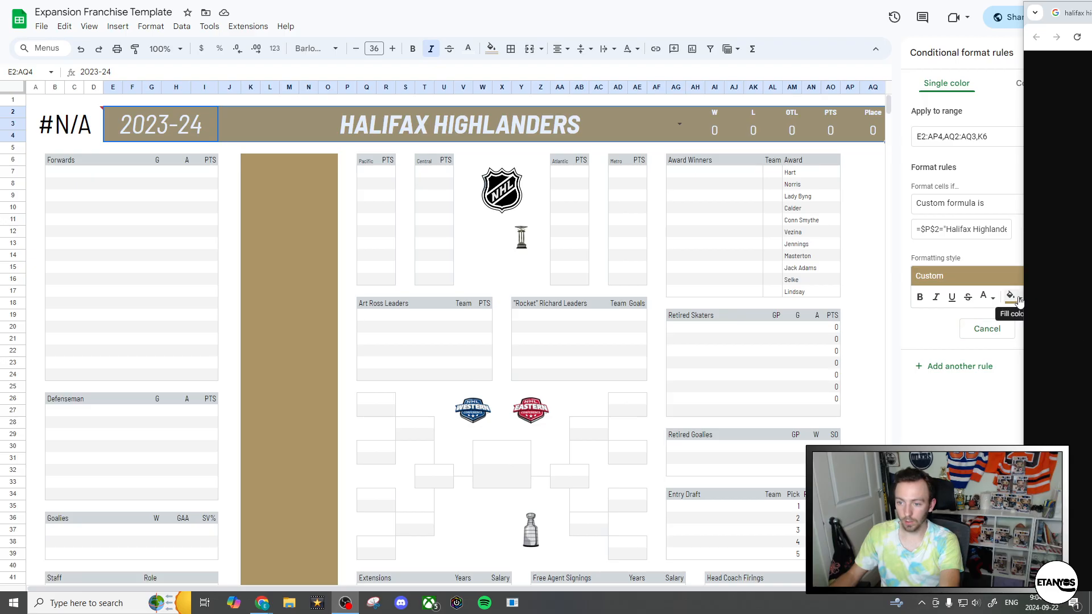
click(1016, 300)
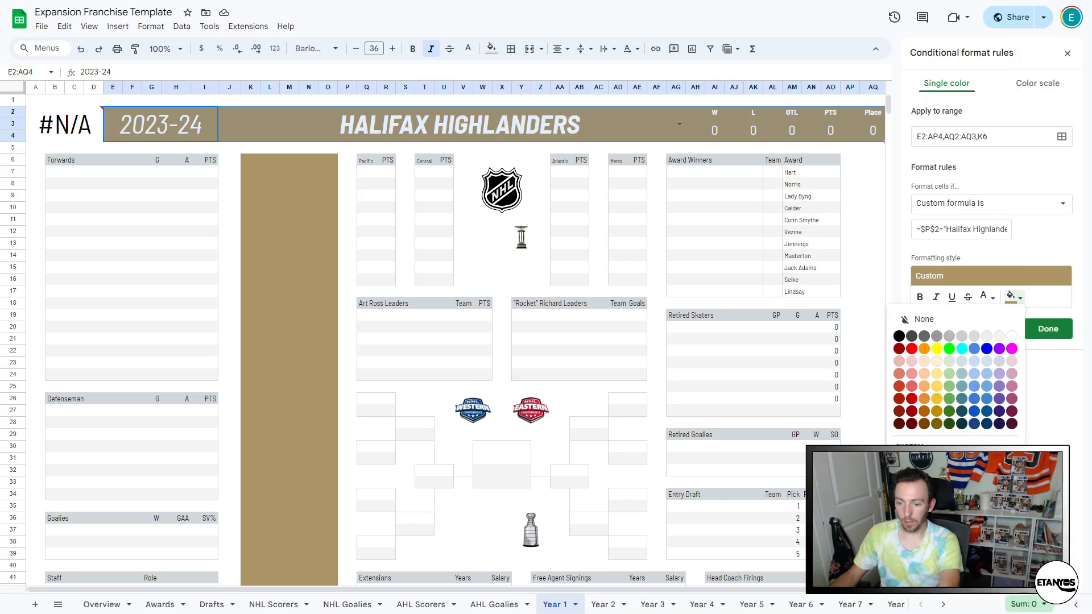
click(900, 461)
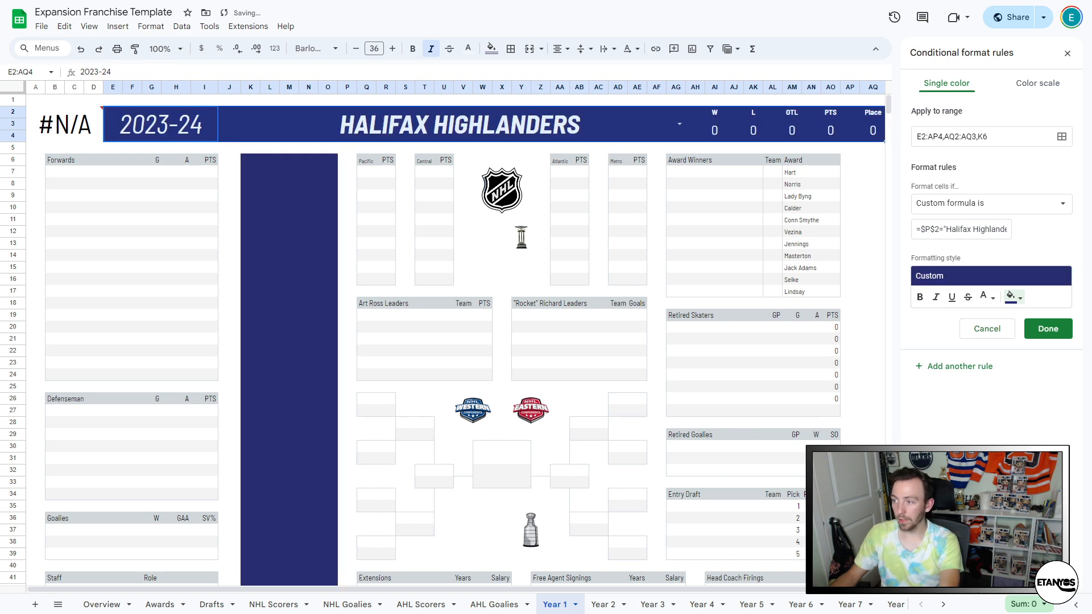
- Return to the Google Sheets window, select the logo cell A2, and save the Halifax Highlanders rule
mouse_move(1091, 11)
mouse_down()
mouse_move(1091, 59)
mouse_move(1091, 17)
mouse_up()
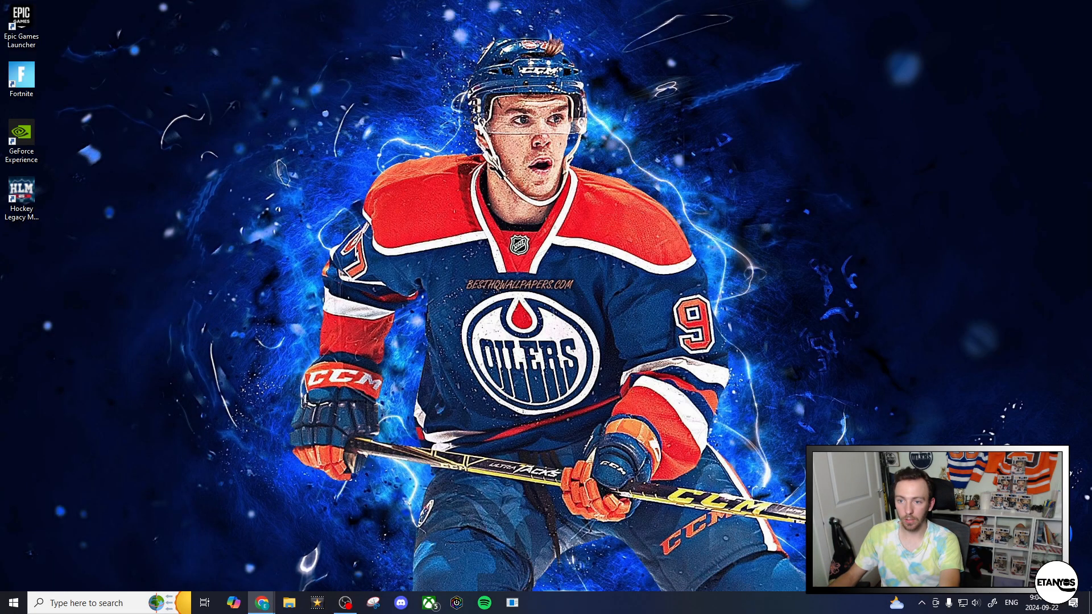
mouse_move(262, 603)
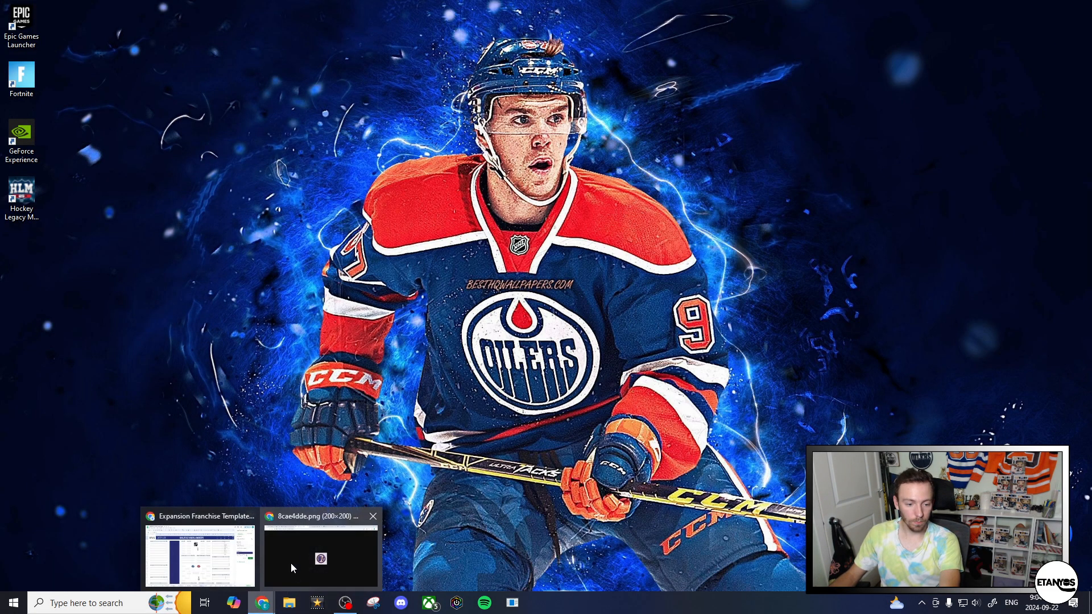
click(201, 549)
click(47, 126)
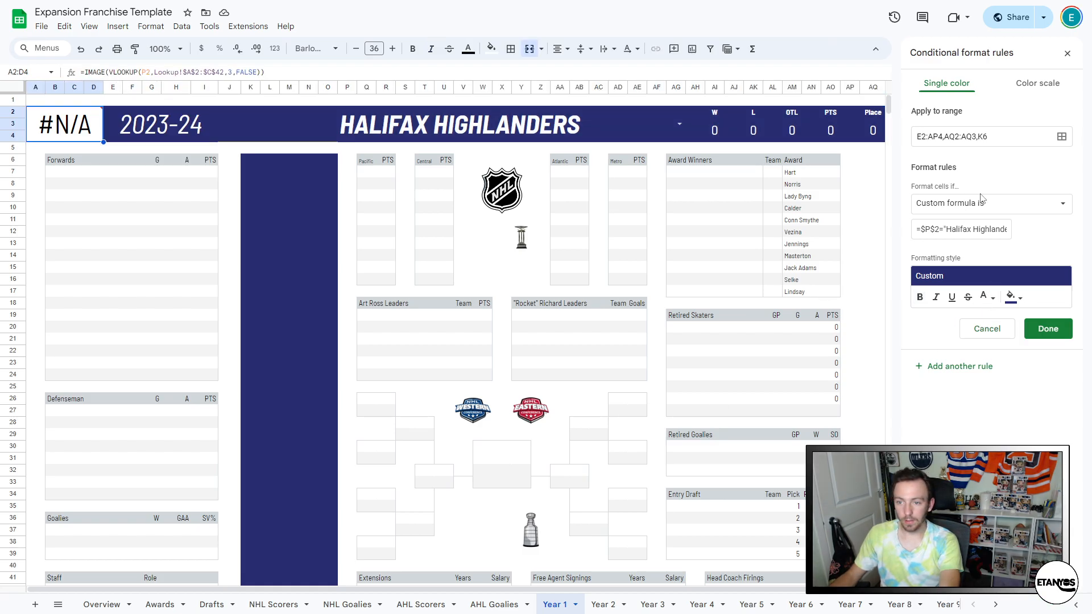
click(1054, 331)
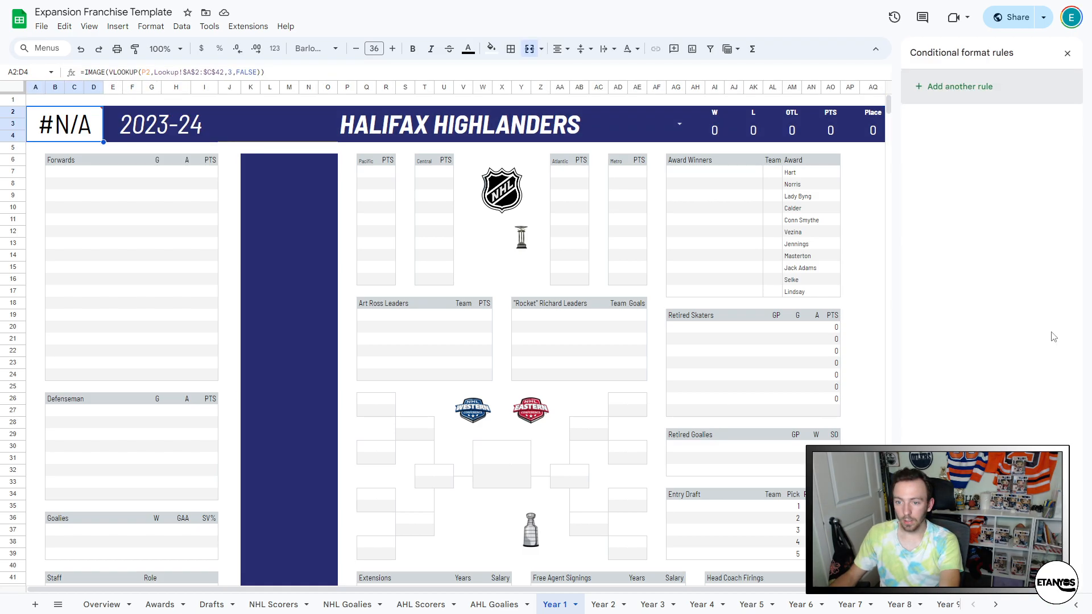
- Enter the team code HFX in the first Pacific standings cell, Q7
click(366, 178)
text(hd)
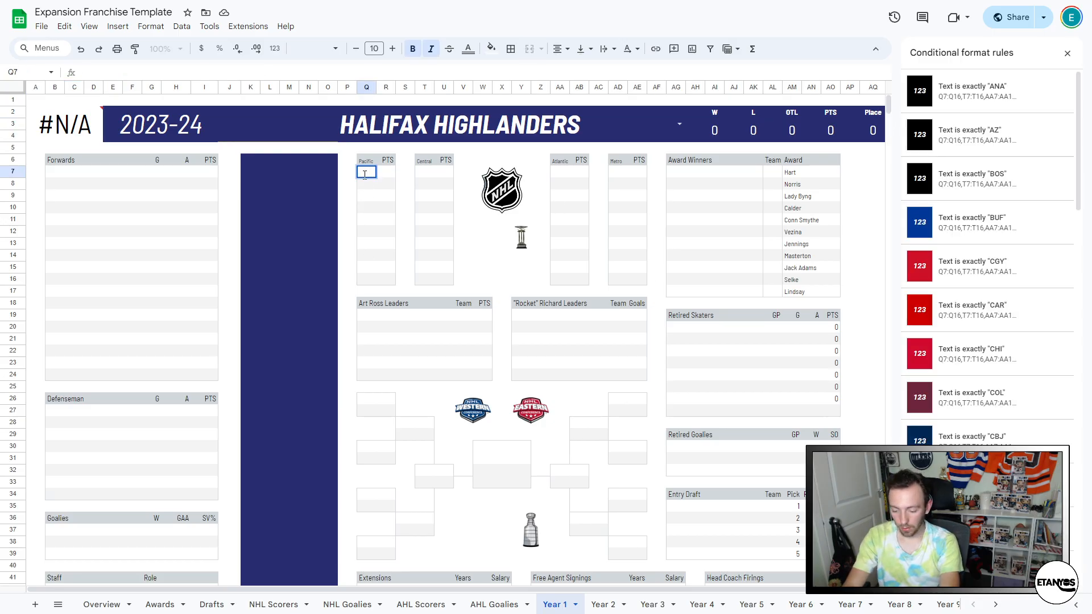
key(Return)
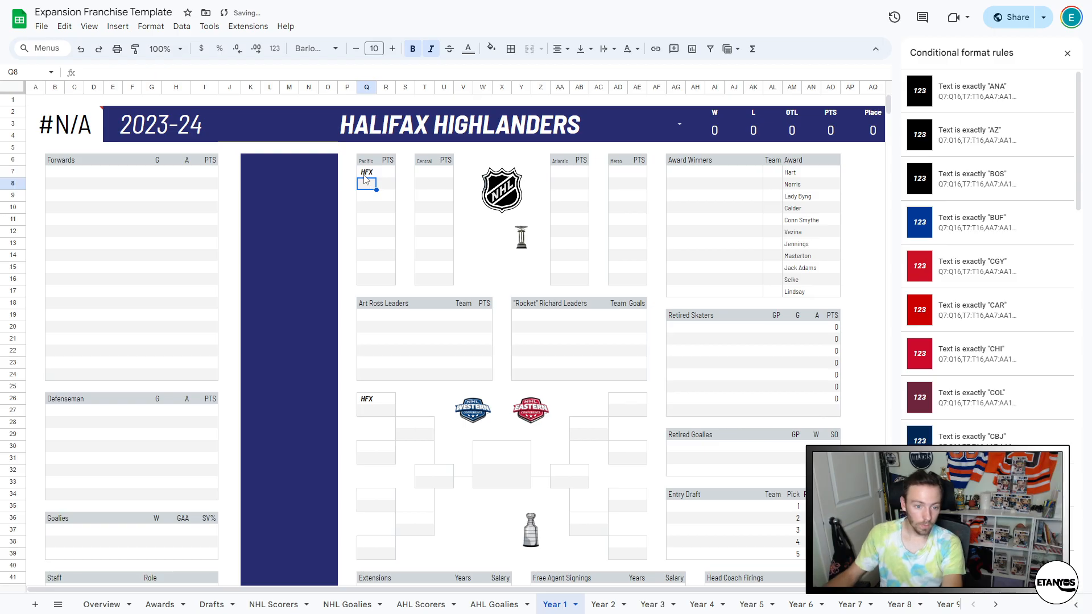
- Add a team-code color rule based on the NFD rule for text exactly HFX, with the custom dark navy blue fill
click(365, 174)
scroll(992, 364, down, 15)
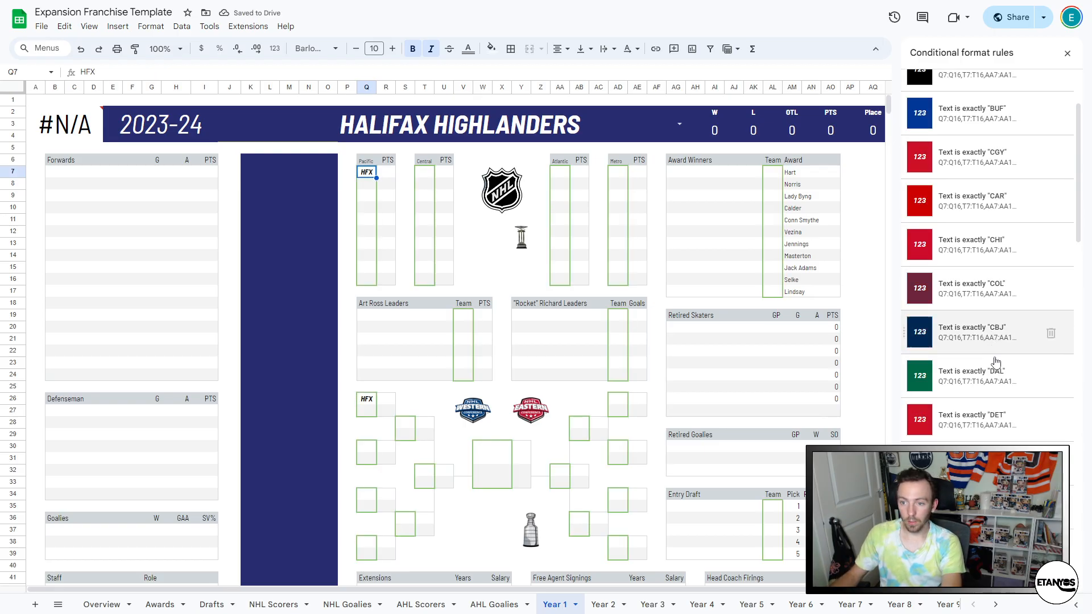
scroll(990, 415, down, 3)
click(990, 415)
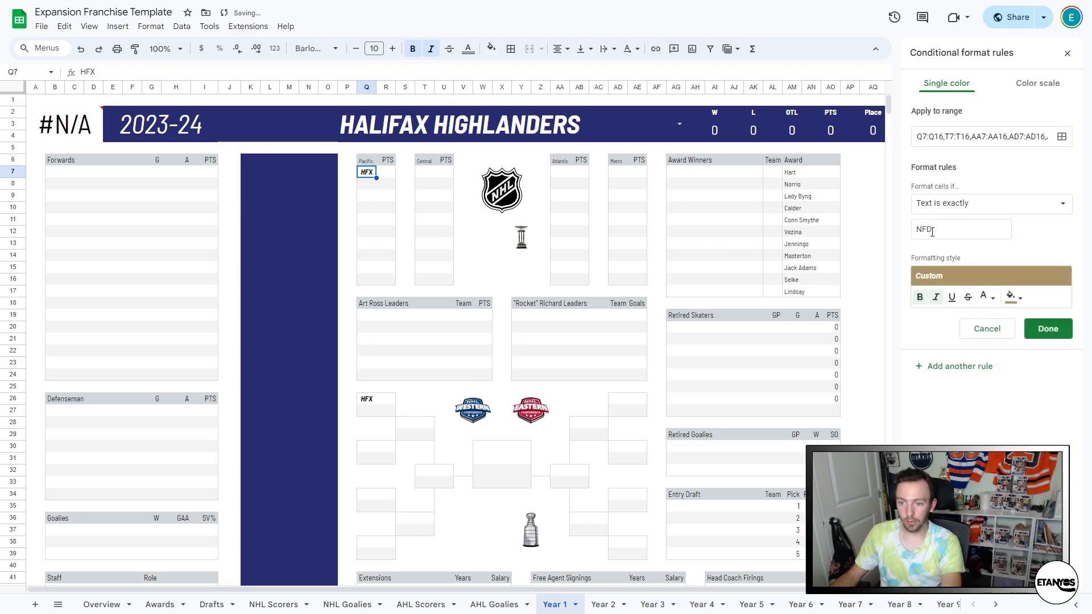
double_click(950, 232)
text(HFX)
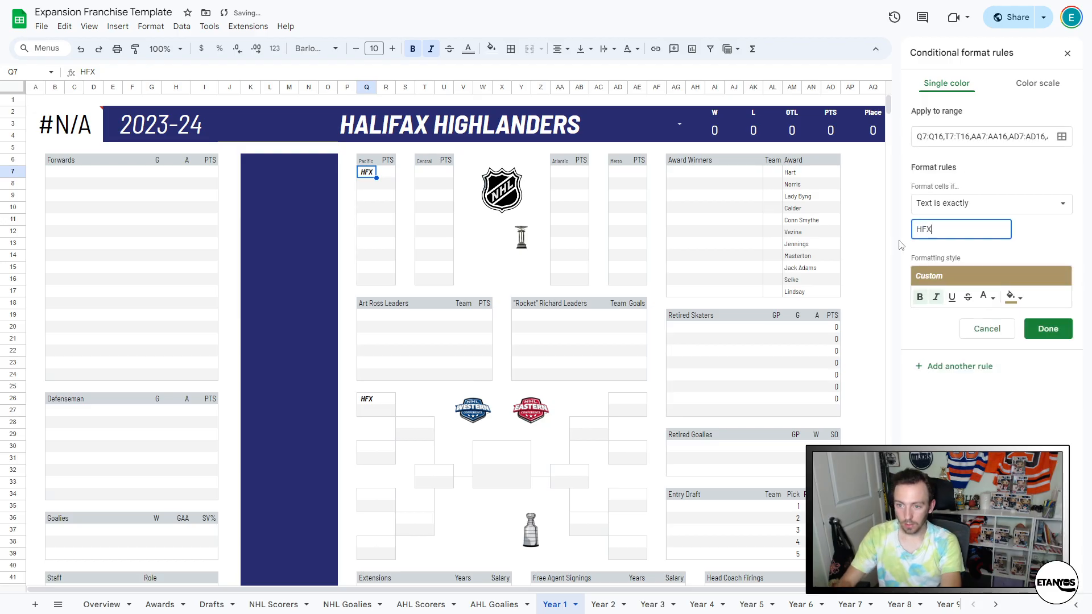
click(1012, 296)
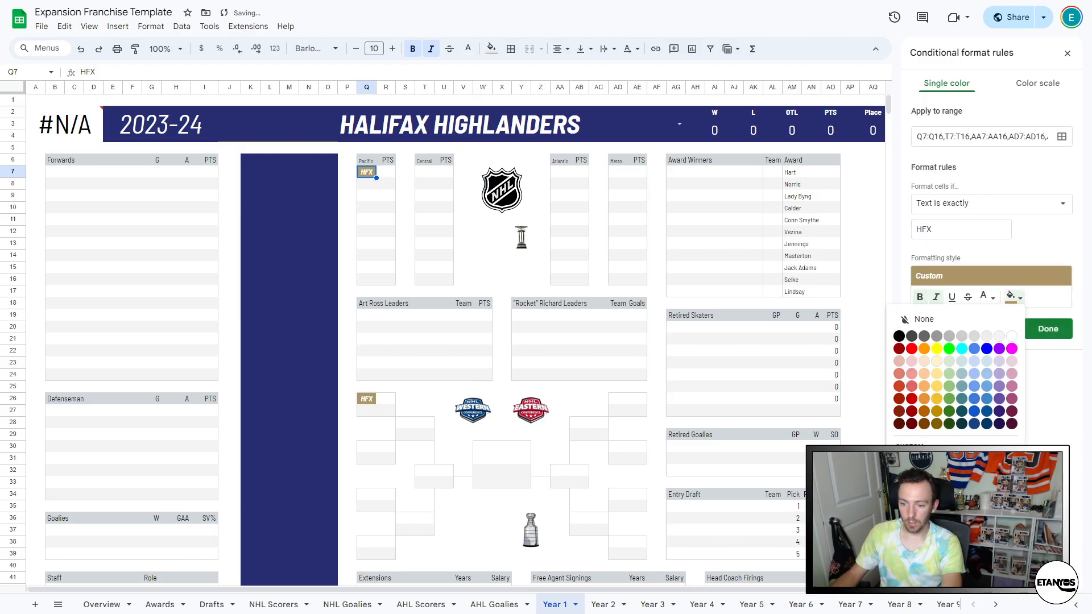
click(911, 459)
click(1041, 331)
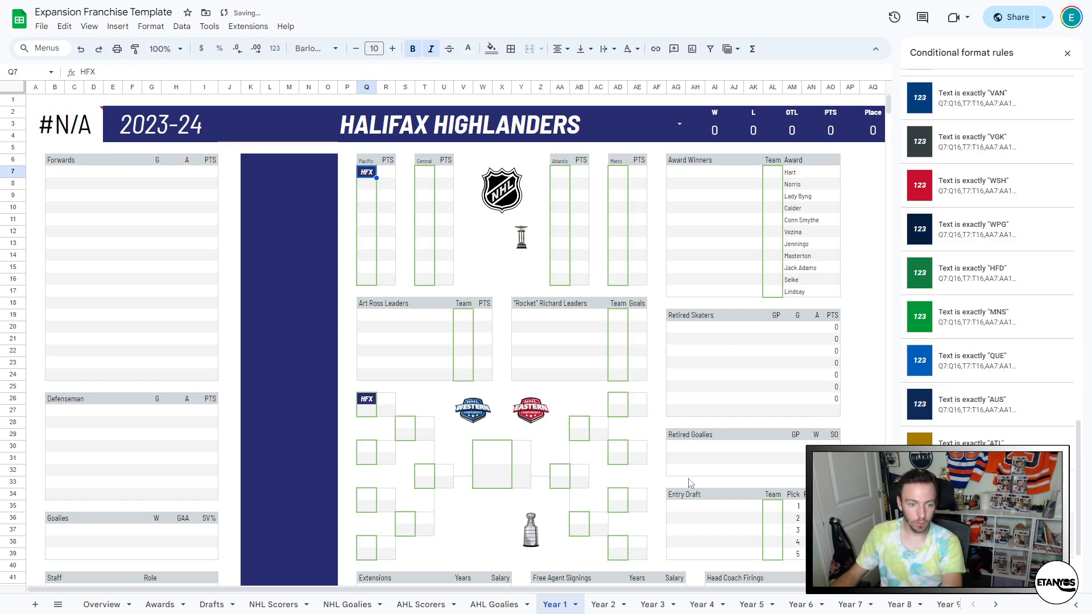
- Enter HFX in the first Entry Draft team cell and copy it into the two cells below
click(772, 531)
key(Up)
key(Up)
text(HFX)
key(Return)
key(Up)
key(ctrl+c)
key(Down)
key(ctrl+v)
key(Down)
key(ctrl+v)
key(Down)
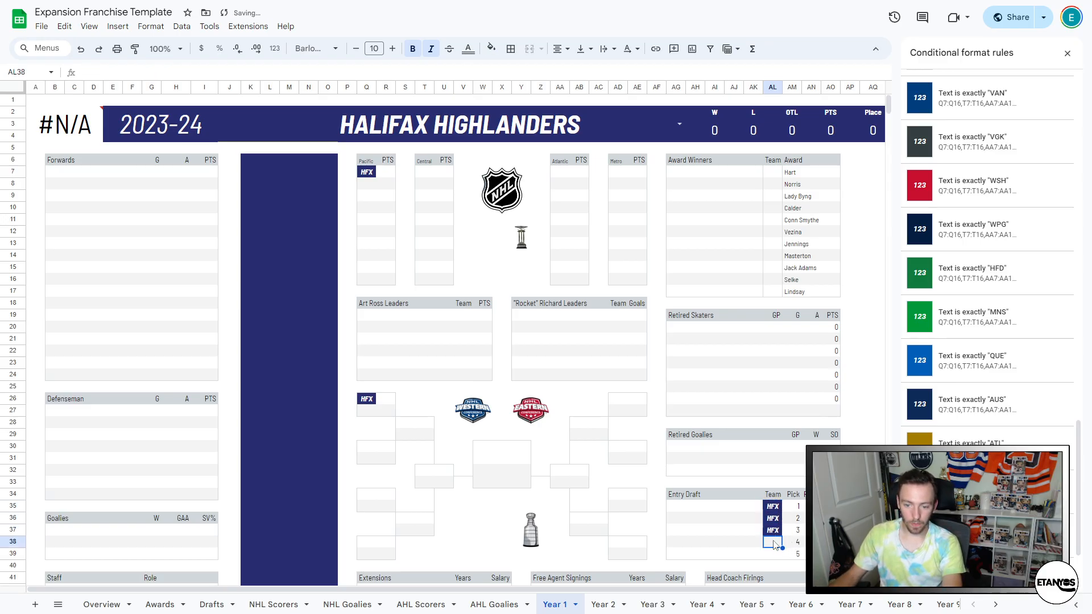
- Undo the HFX entries in the Entry Draft table and clear the HFX code from cell Q7
key(ctrl+z)
key(ctrl+z)
key(ctrl+z)
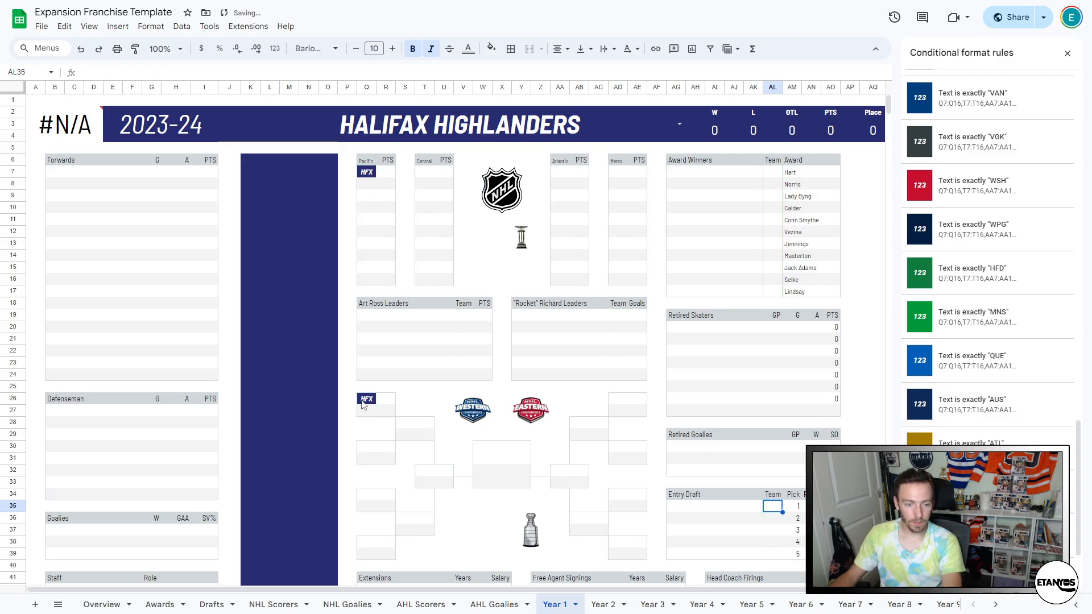
click(359, 175)
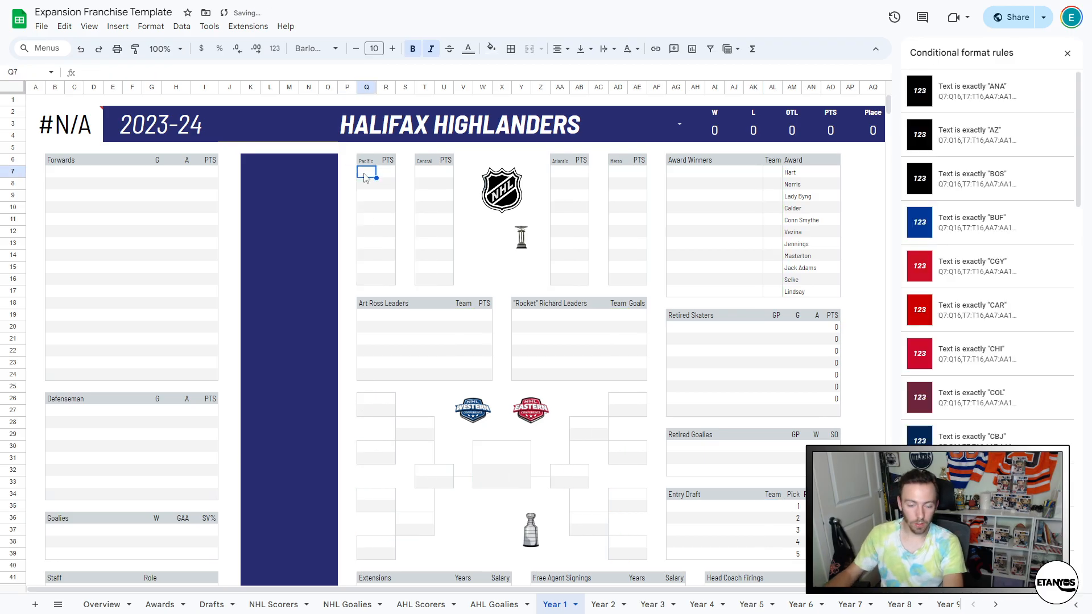
- Paste HFX into the first Metro standings cell, AD7, and undo the paste
click(613, 173)
key(ctrl+v)
key(Down)
key(ctrl+z)
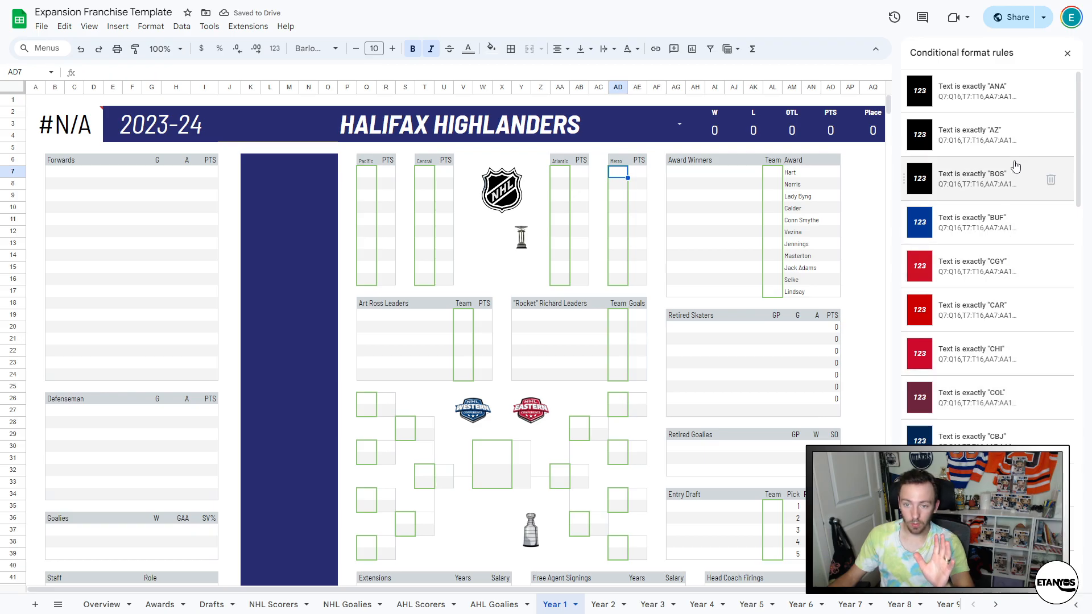
- Close the conditional format rules, open the Halifax Highlanders logo link from the Lookup sheet, and leave full-screen view
click(1067, 53)
scroll(819, 604, down, 5)
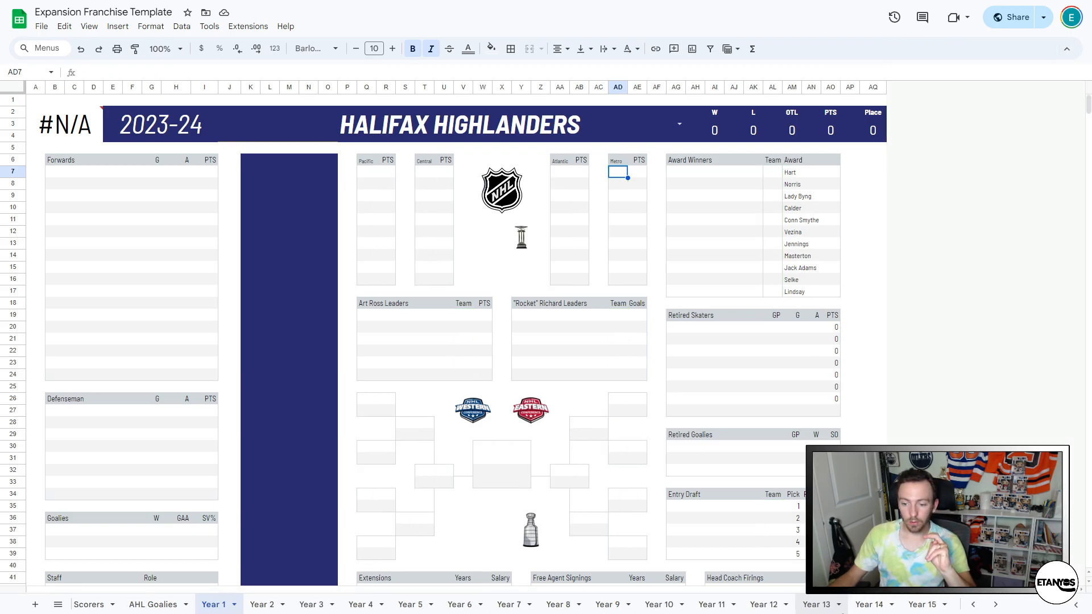
scroll(849, 604, down, 3)
click(924, 606)
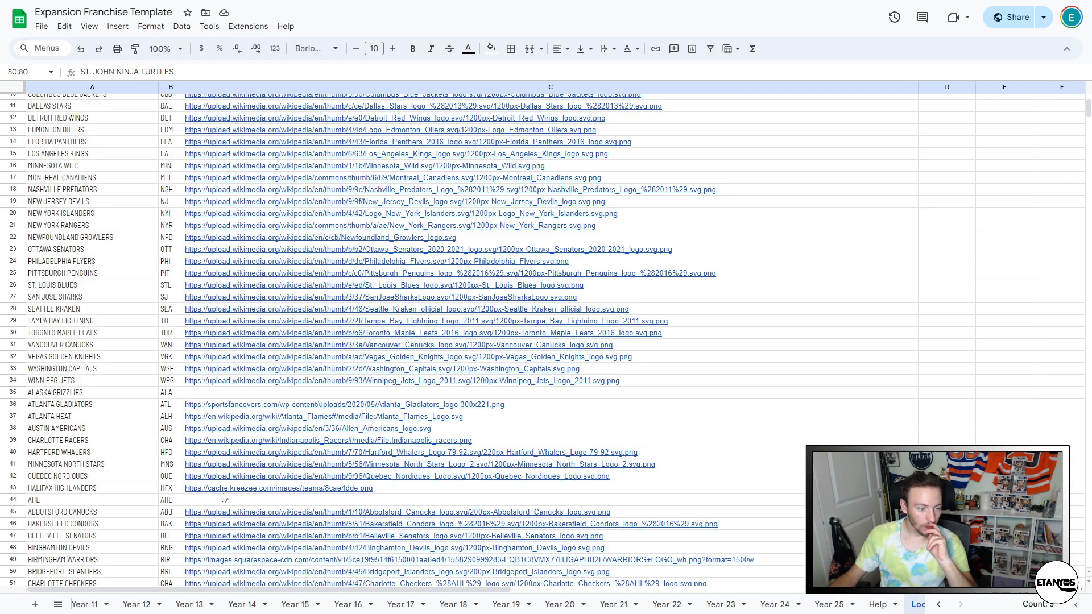
click(271, 495)
click(278, 508)
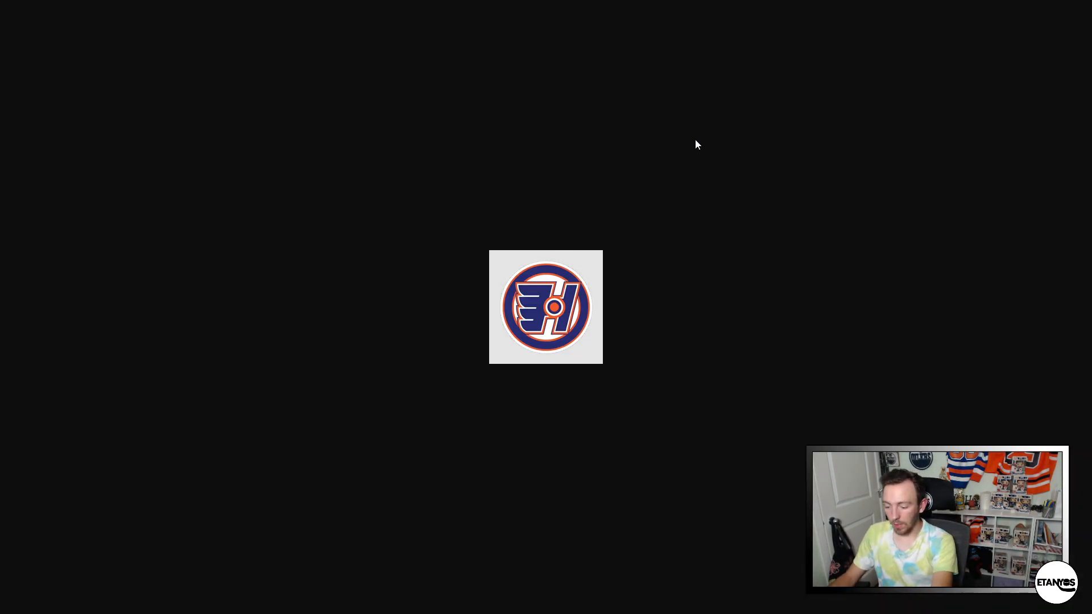
key(F11)
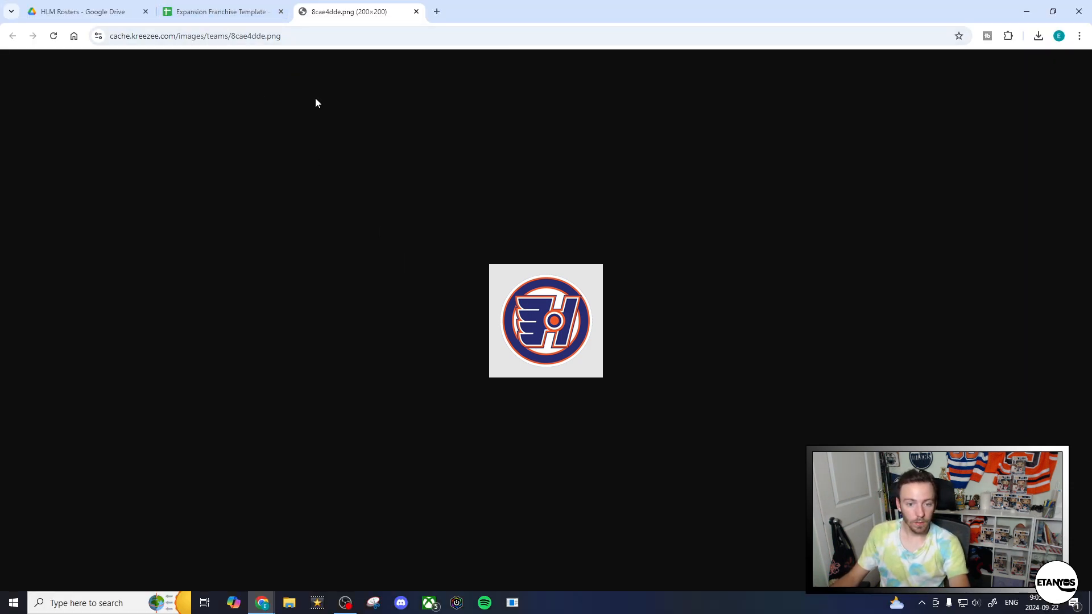
- Open the Minnesota North Stars logo link for comparison, and set the Year 1 banner team to Quebec Nordiques
click(226, 9)
click(230, 448)
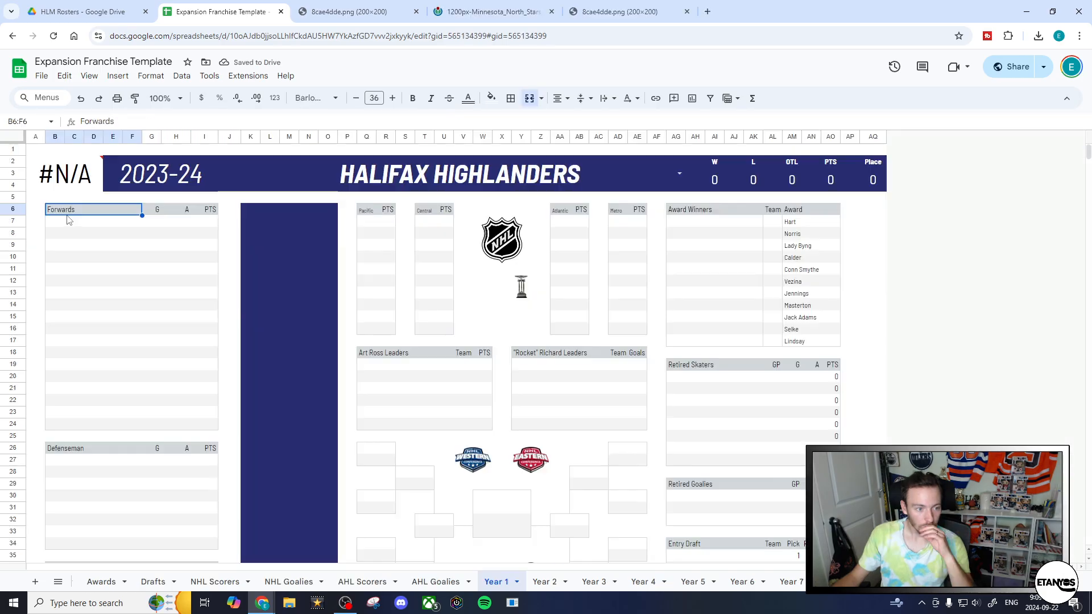
click(673, 179)
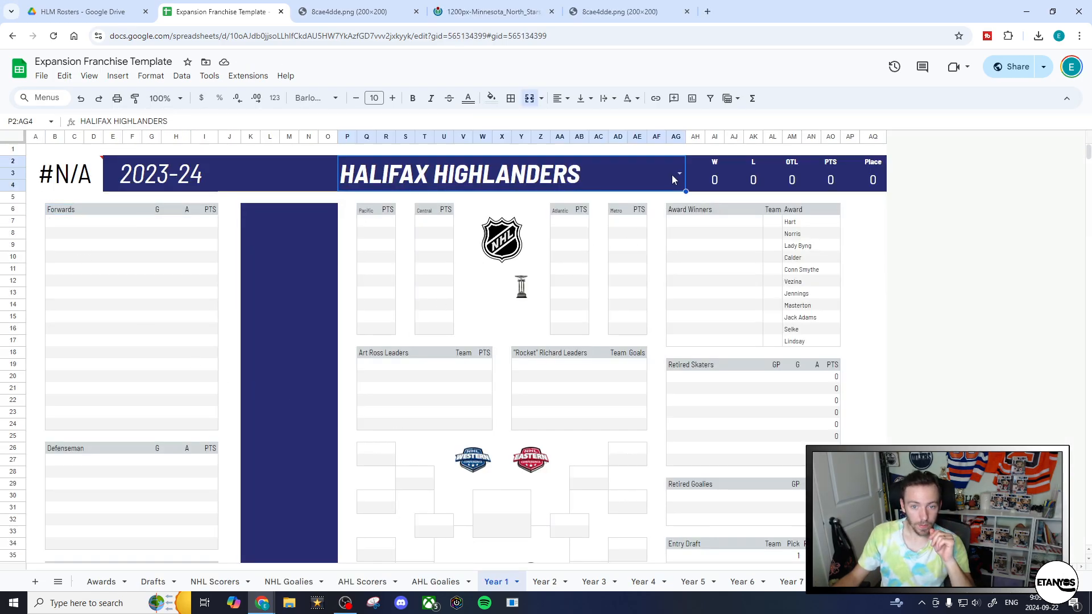
click(677, 175)
scroll(463, 448, down, 5)
click(366, 563)
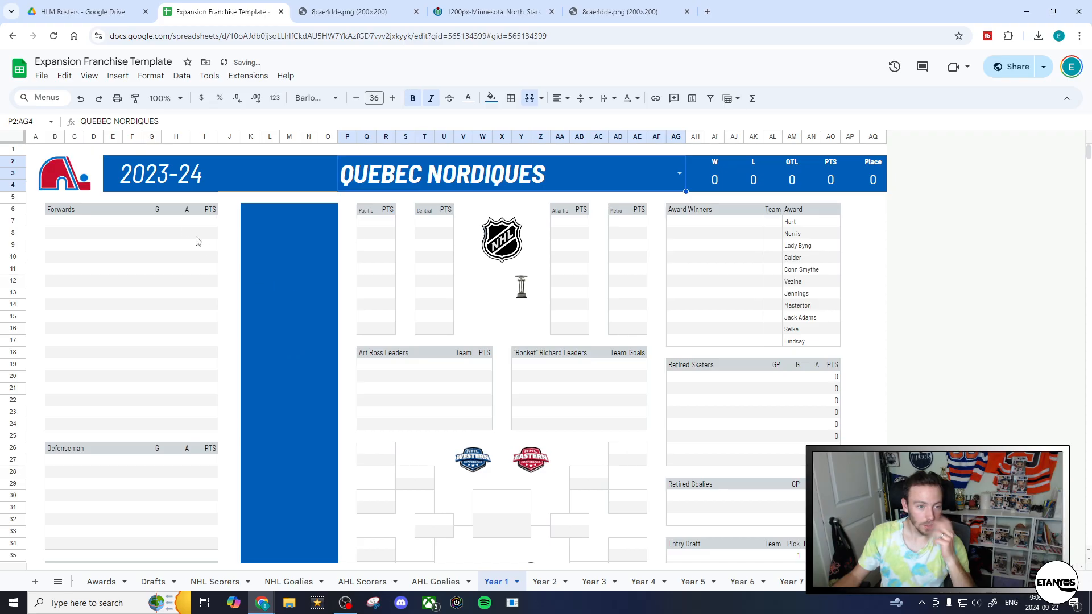
- Switch the Year 1 banner team to Minnesota North Stars and select its logo cell
click(679, 174)
scroll(432, 527, down, 5)
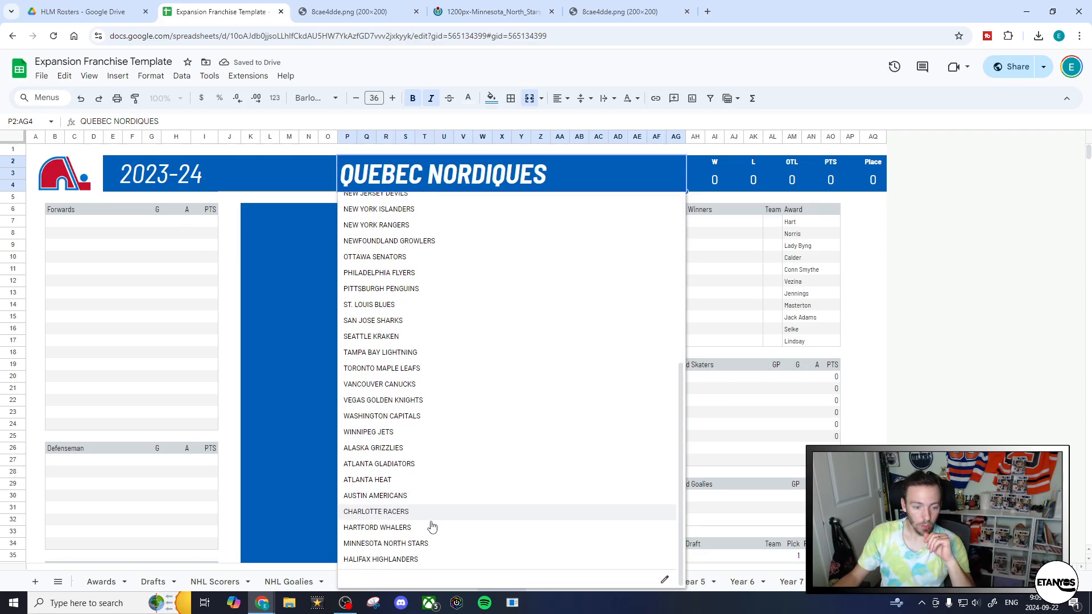
click(371, 545)
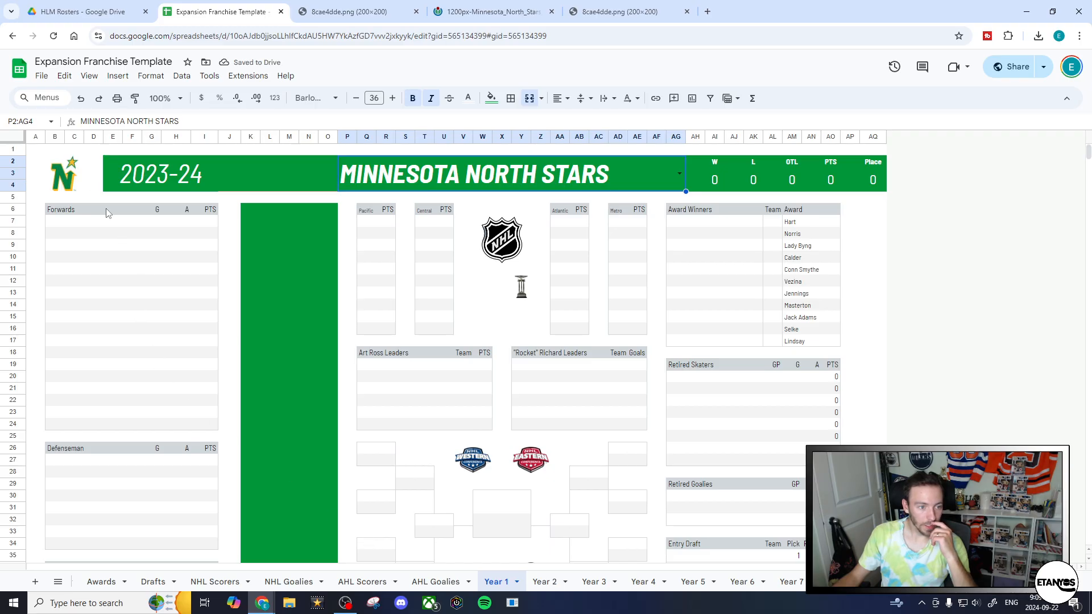
click(80, 186)
- Set the Year 1 banner team to Charlotte Racers
click(681, 175)
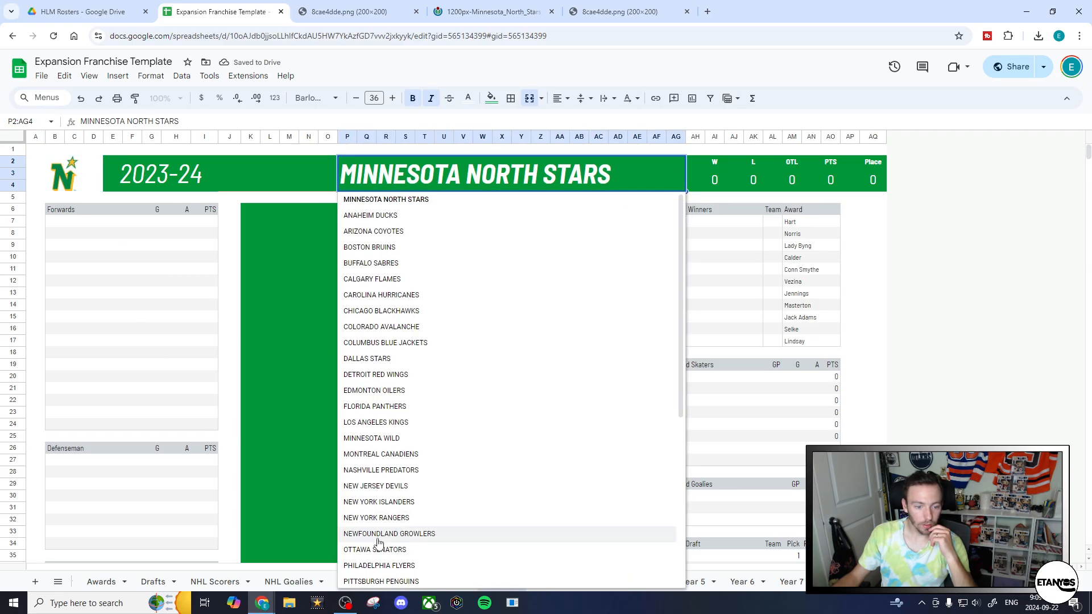
scroll(390, 540, down, 5)
click(366, 520)
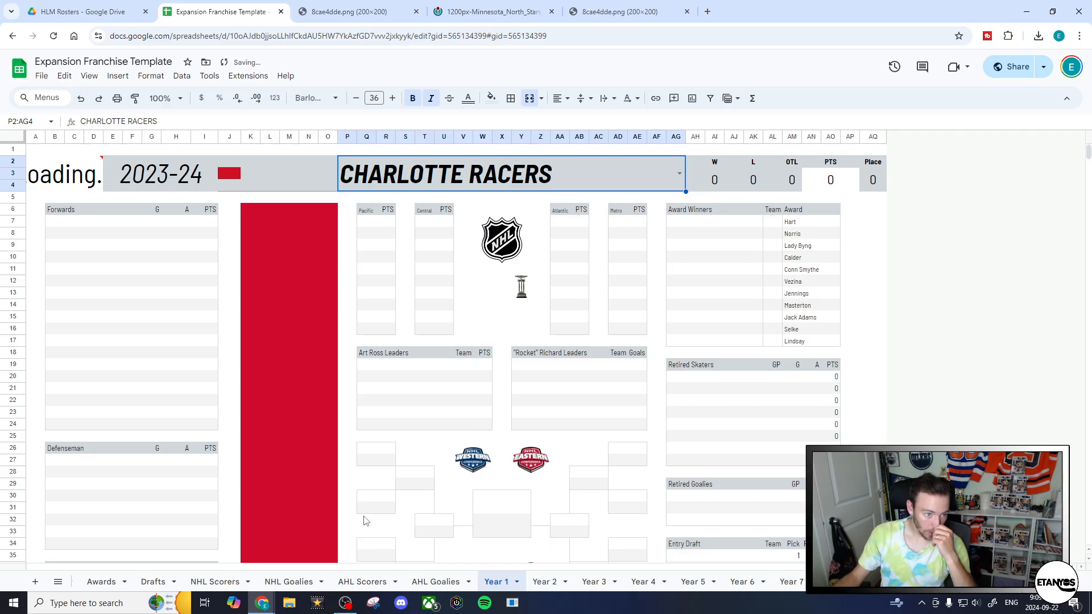
- Compare the Minnesota North Stars and Halifax Highlanders logo images in their browser tabs
click(491, 12)
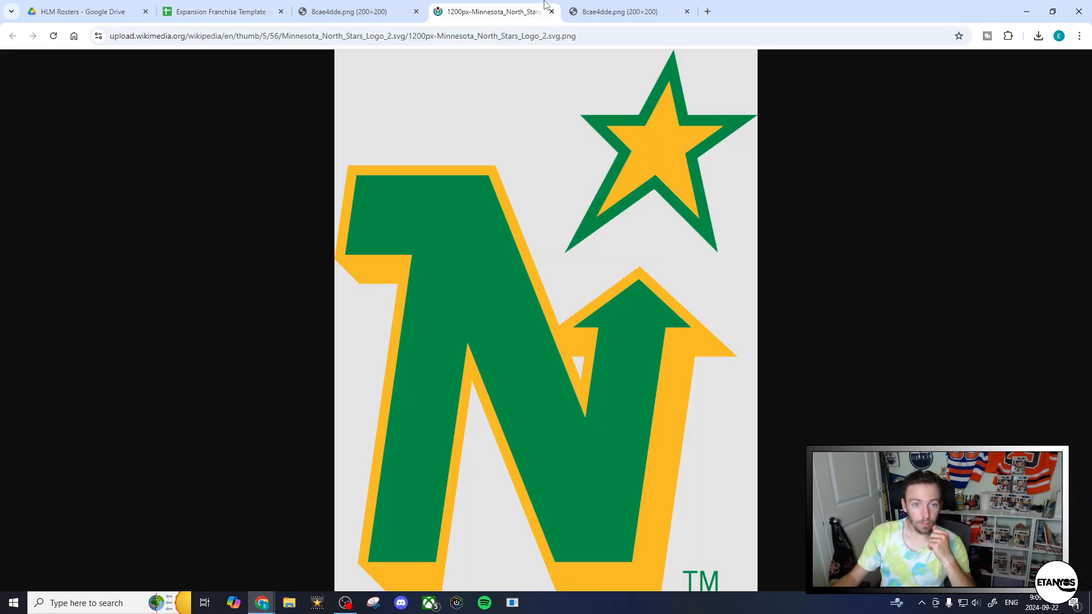
click(397, 6)
click(625, 11)
- Search Google for "charlotte racers" in a new browser tab
click(707, 12)
click(86, 57)
text(ch)
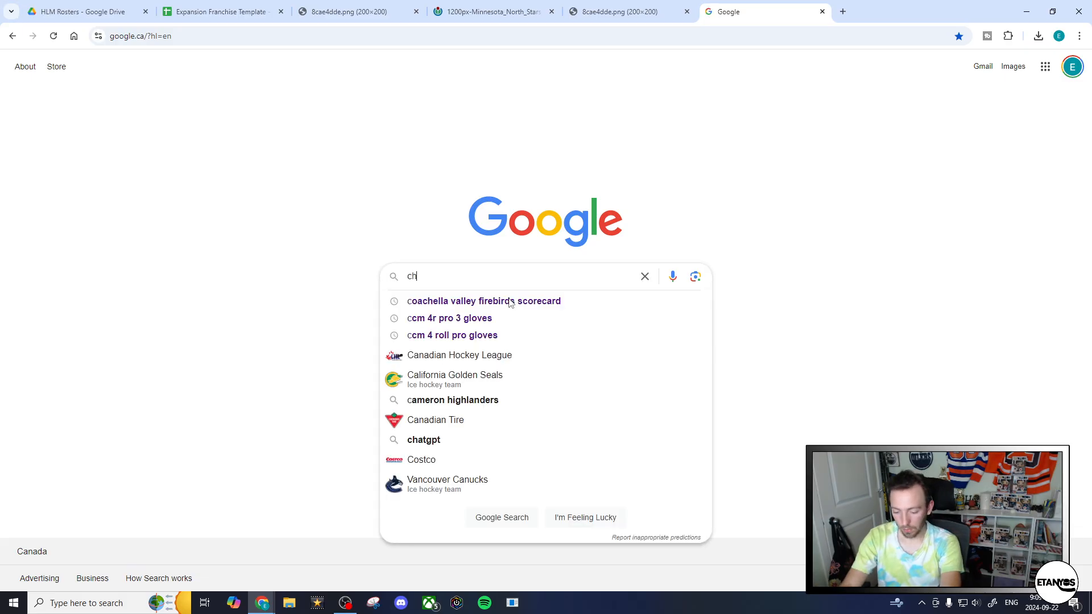
text(arol)
key(BackSpace)
key(BackSpace)
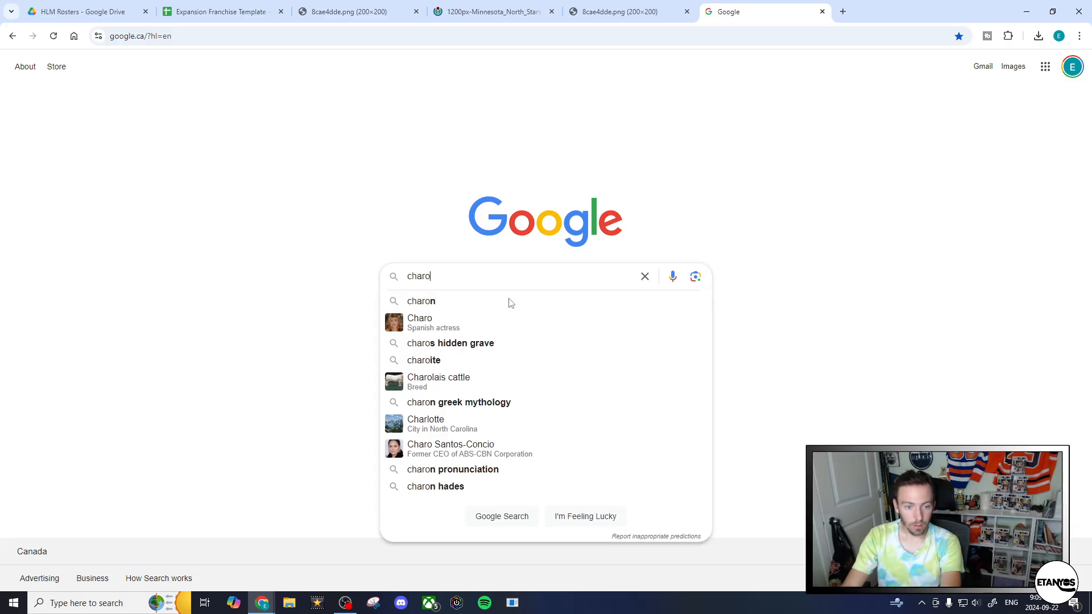
text(lotte racers)
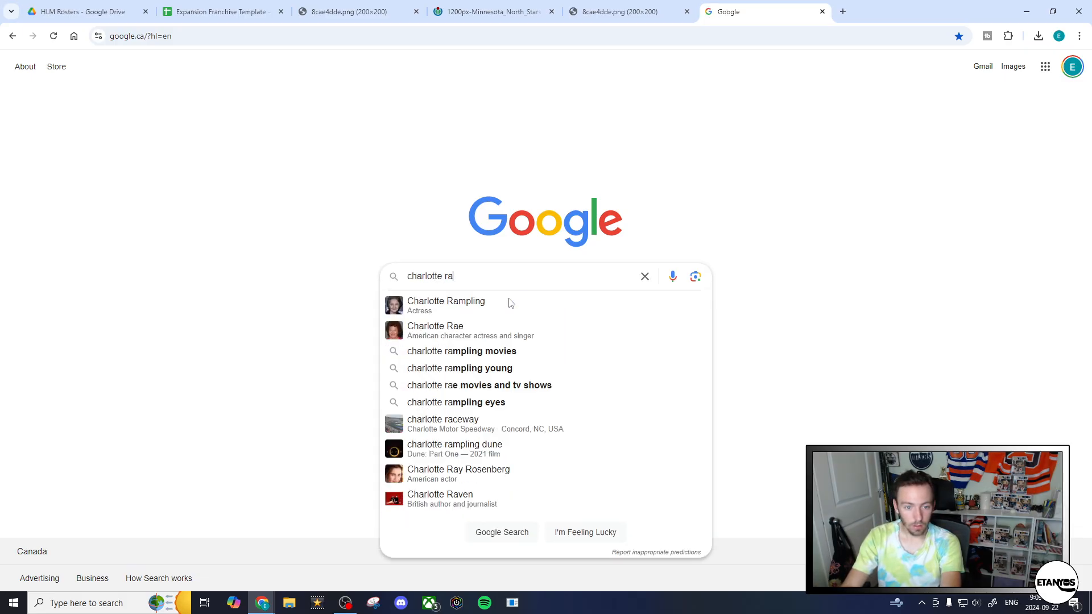
key(Return)
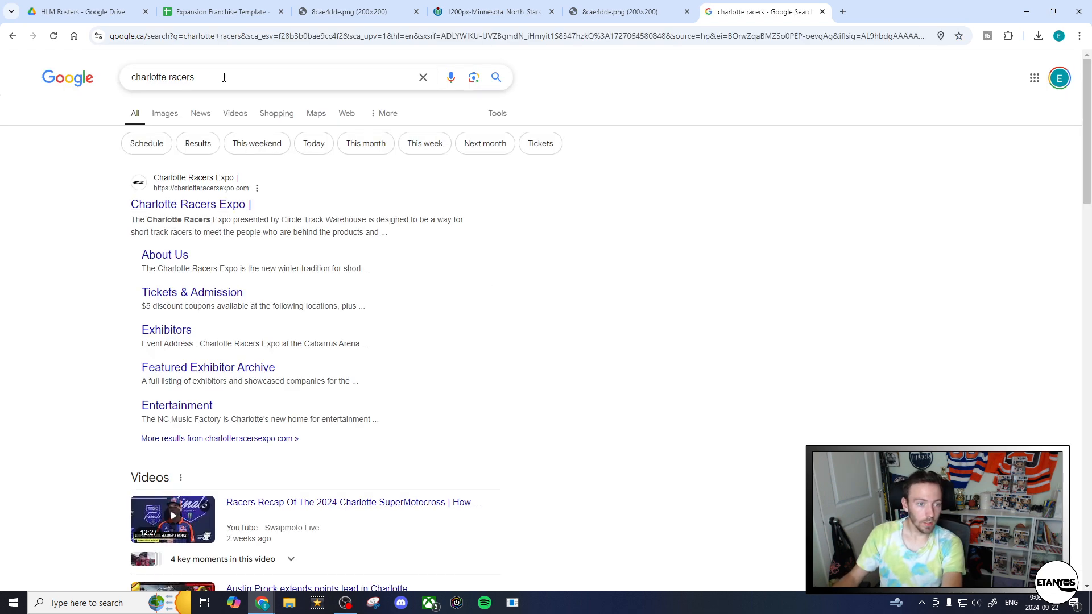
- Refine the search to "charlotte racers hockey team", check the Charlotte Checkers Wikipedia article, and return to the results
click(227, 77)
text(hooeky team)
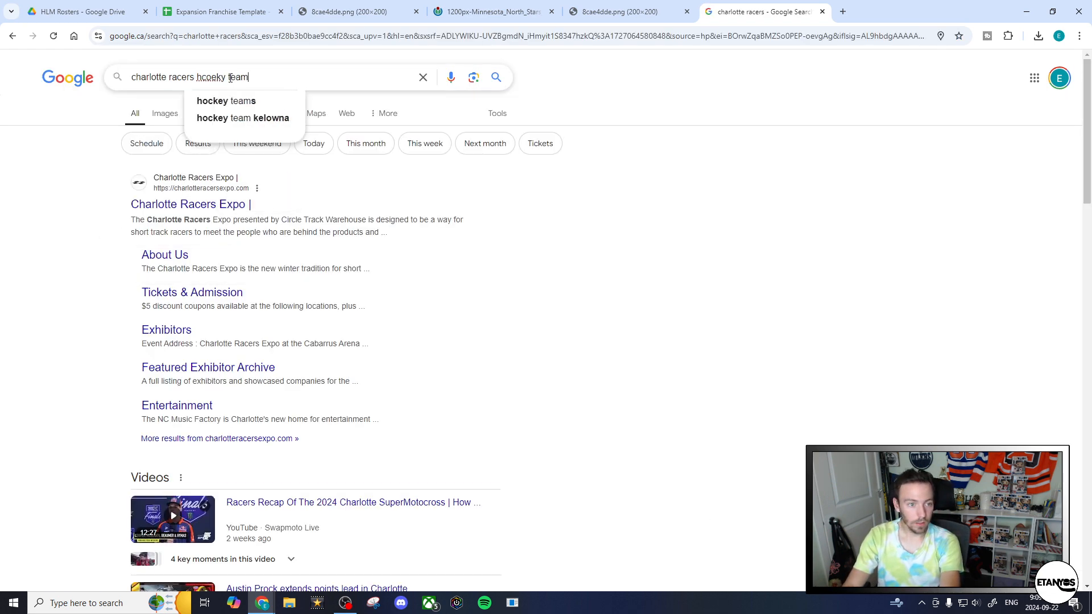
key(Return)
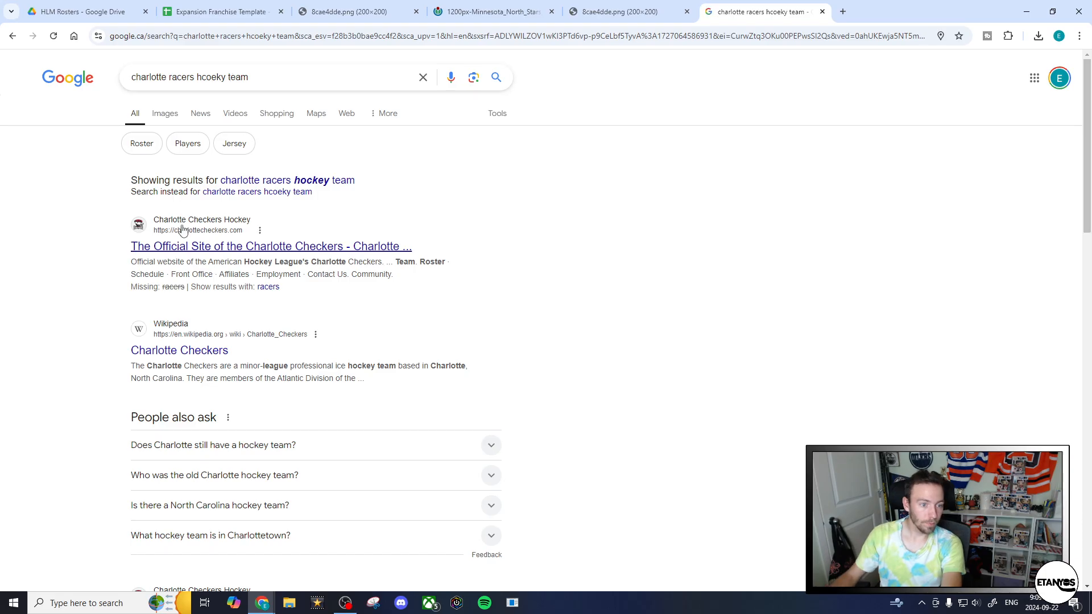
click(210, 353)
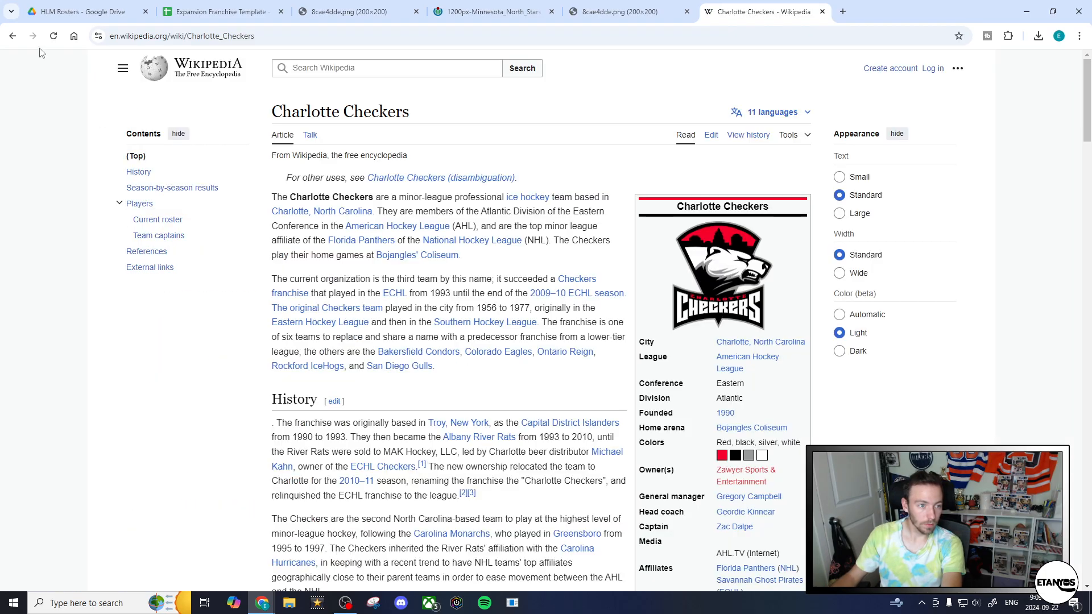
click(13, 36)
- Look through the open logo image tabs and the Year 1 team list, and return to the Charlotte Racers search results
click(149, 5)
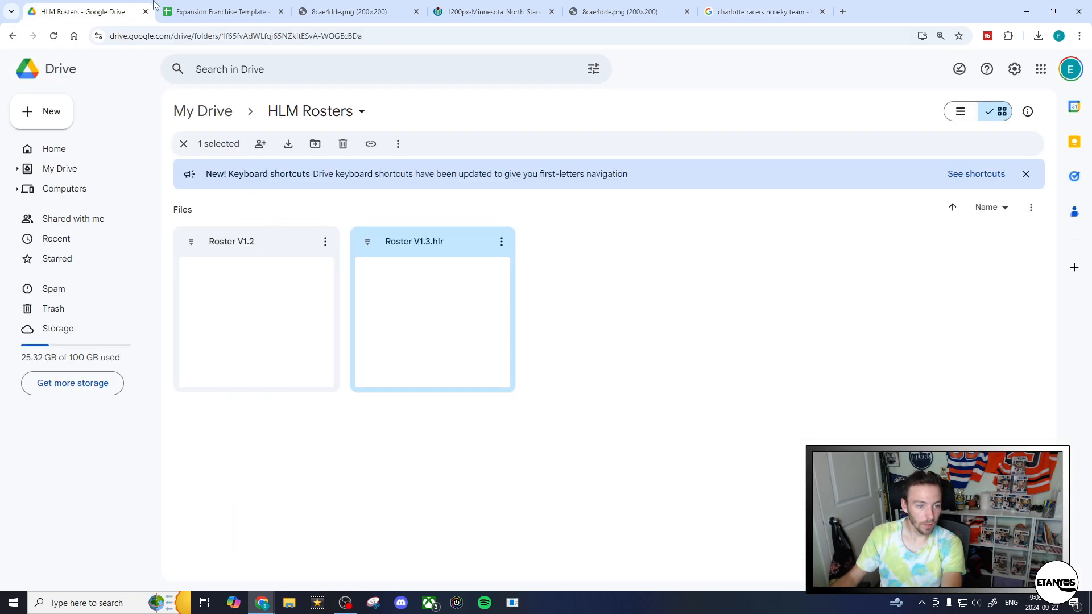
click(197, 6)
click(347, 5)
click(438, 6)
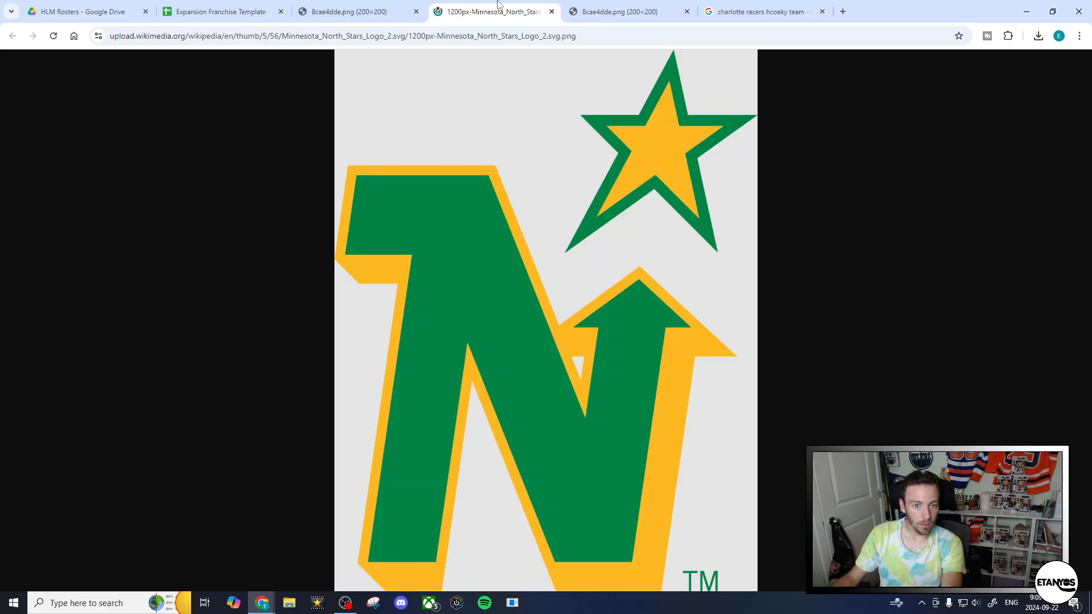
click(189, 5)
click(678, 173)
scroll(494, 398, down, 5)
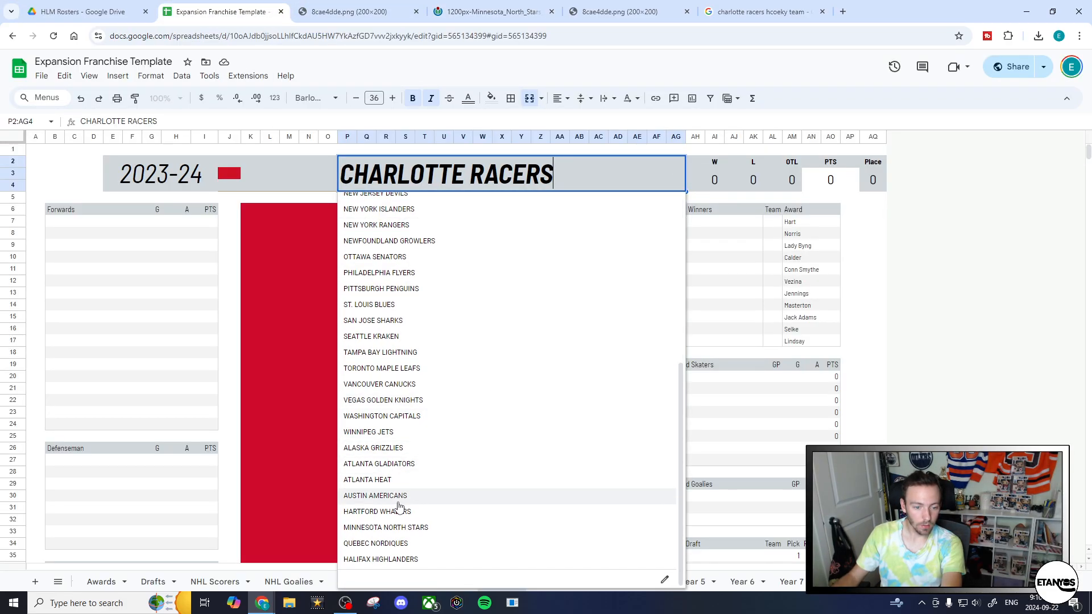
click(499, 7)
click(325, 9)
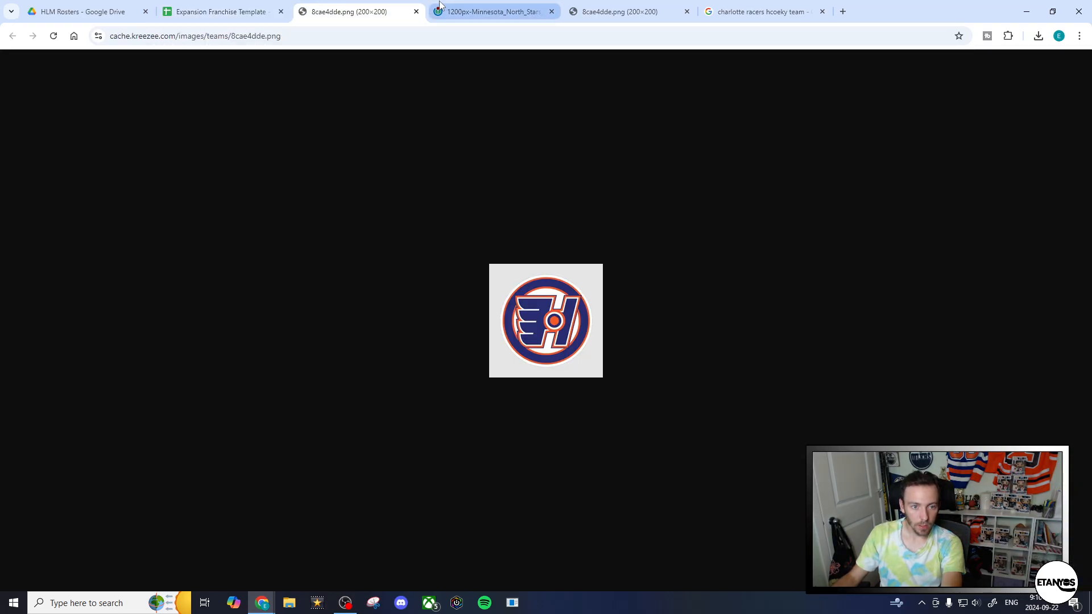
click(472, 10)
click(619, 15)
click(762, 11)
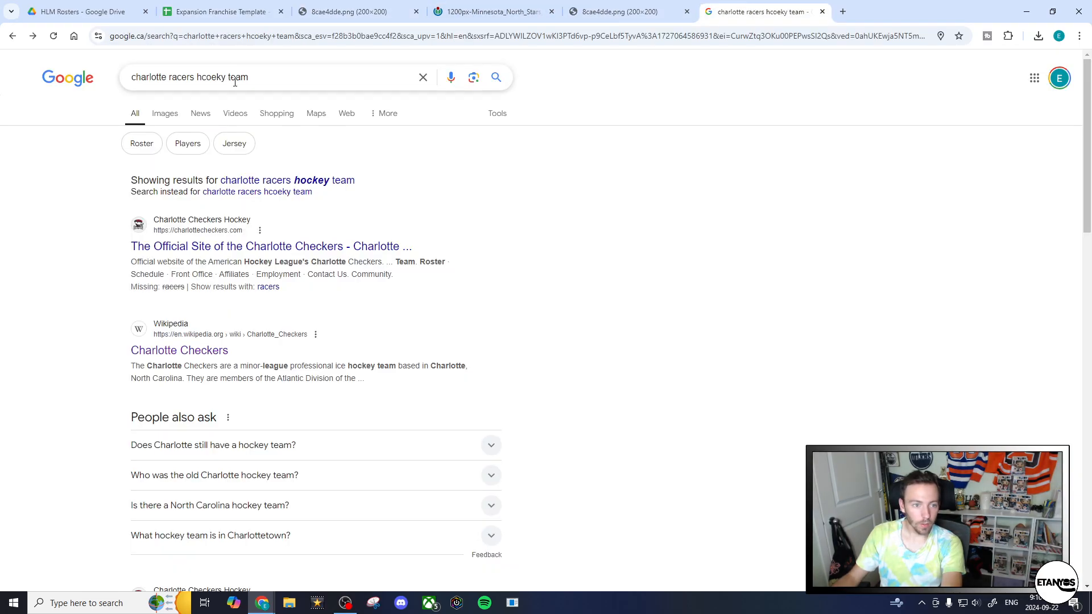
- Search Google for "racers hockey team" and open the Indianapolis Racers logo from Wikipedia as a standalone image
click(164, 77)
drag(164, 77, 103, 94)
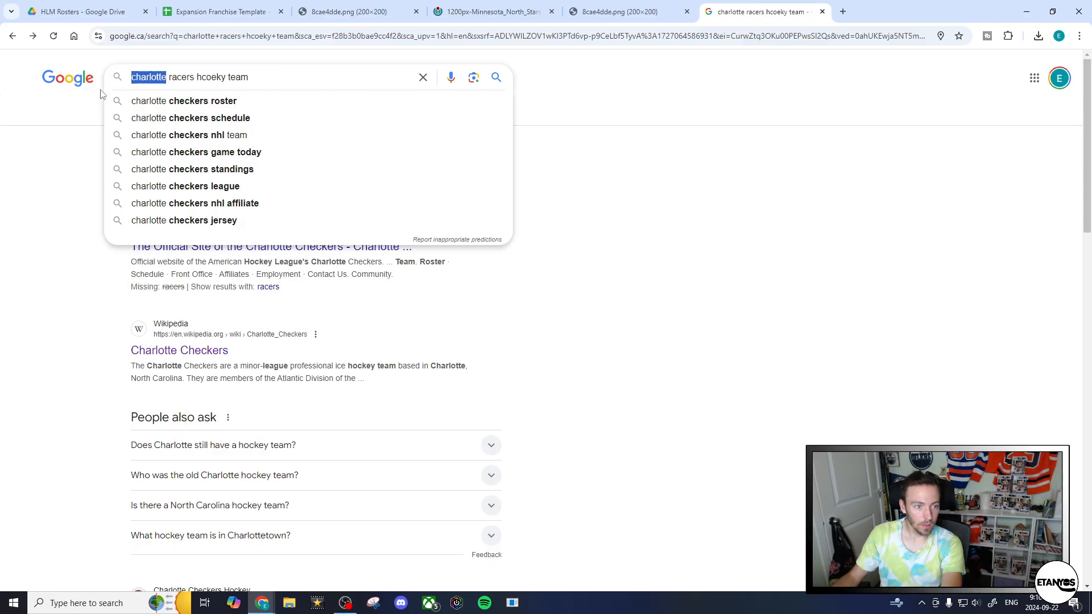
text(indiana)
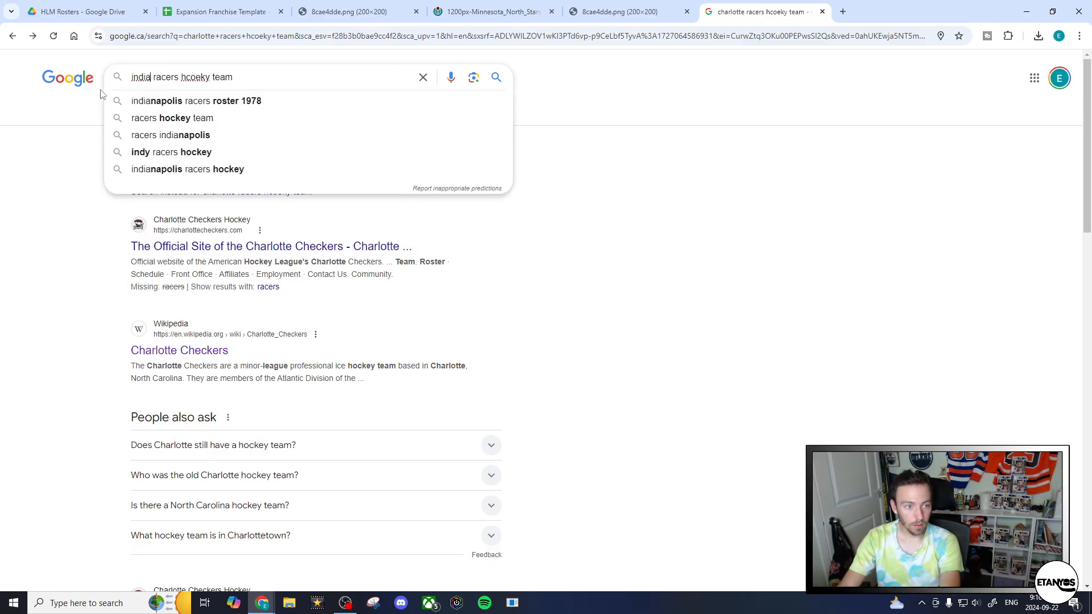
key(Down)
key(Down)
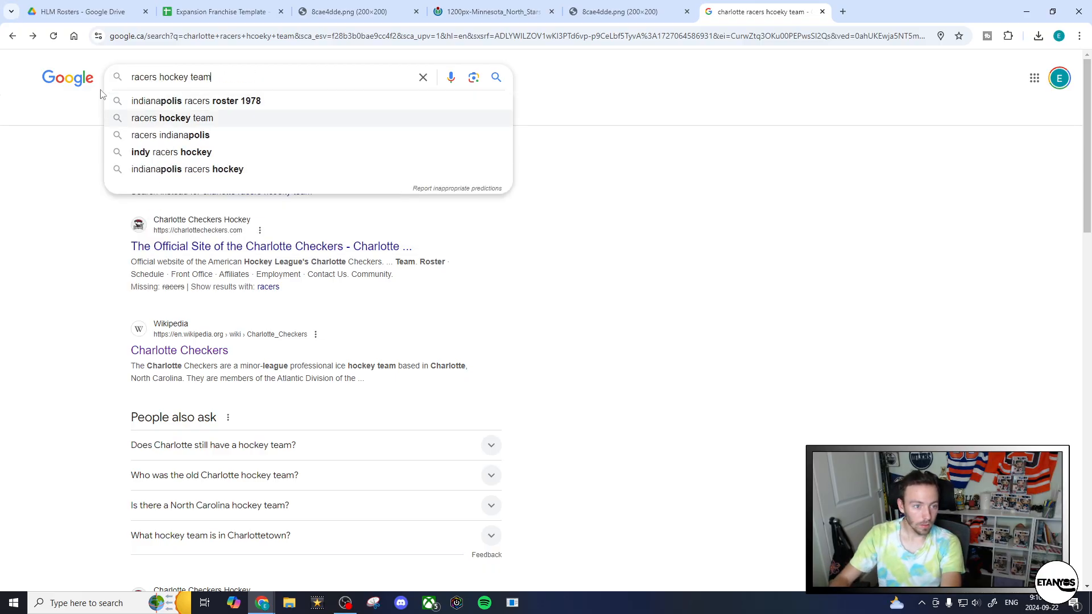
key(Return)
click(170, 204)
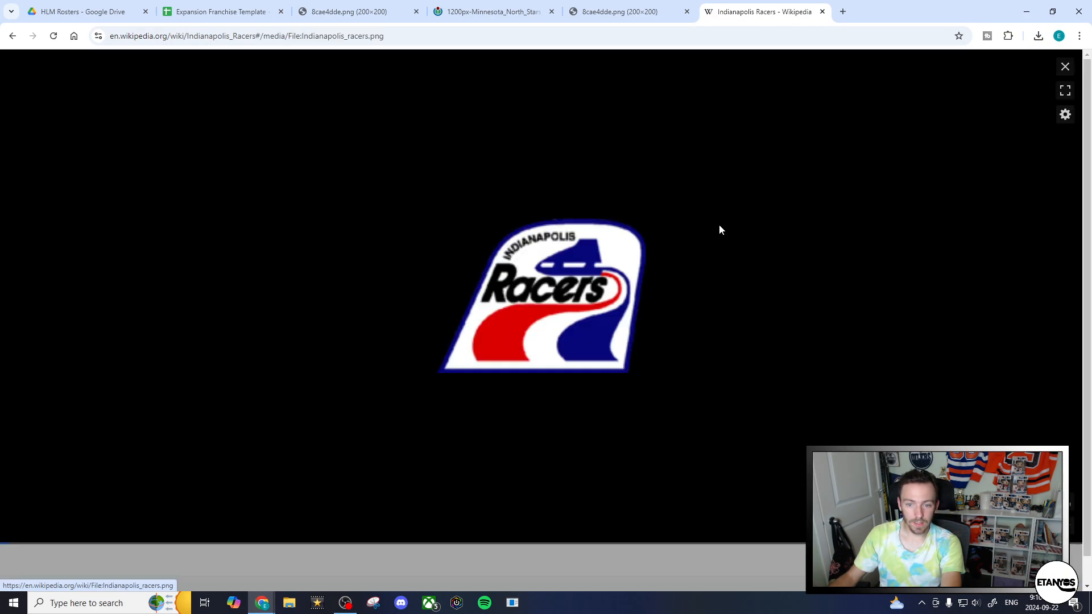
click(717, 227)
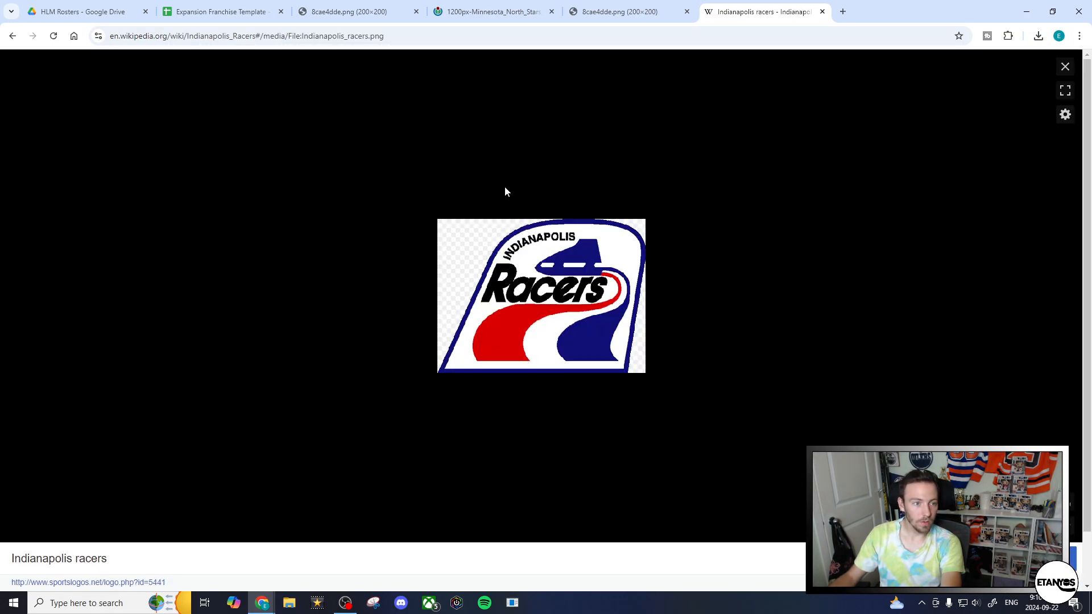
click(562, 323)
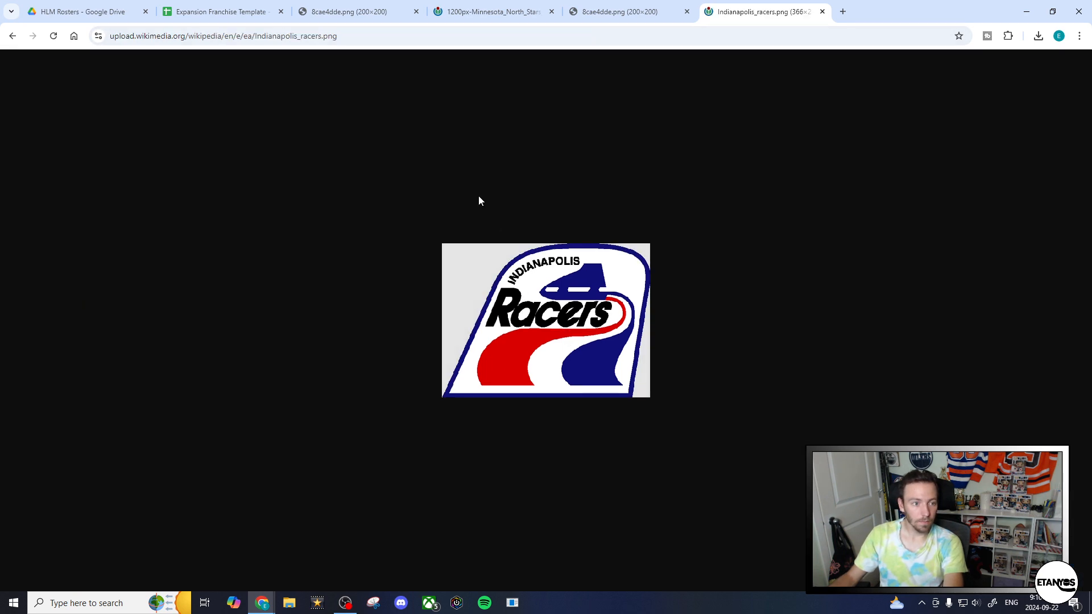
- Replace the Charlotte Racers logo link in C39 with the Indianapolis_racers.png image address and return to the Year 1 sheet
click(338, 36)
key(ctrl+c)
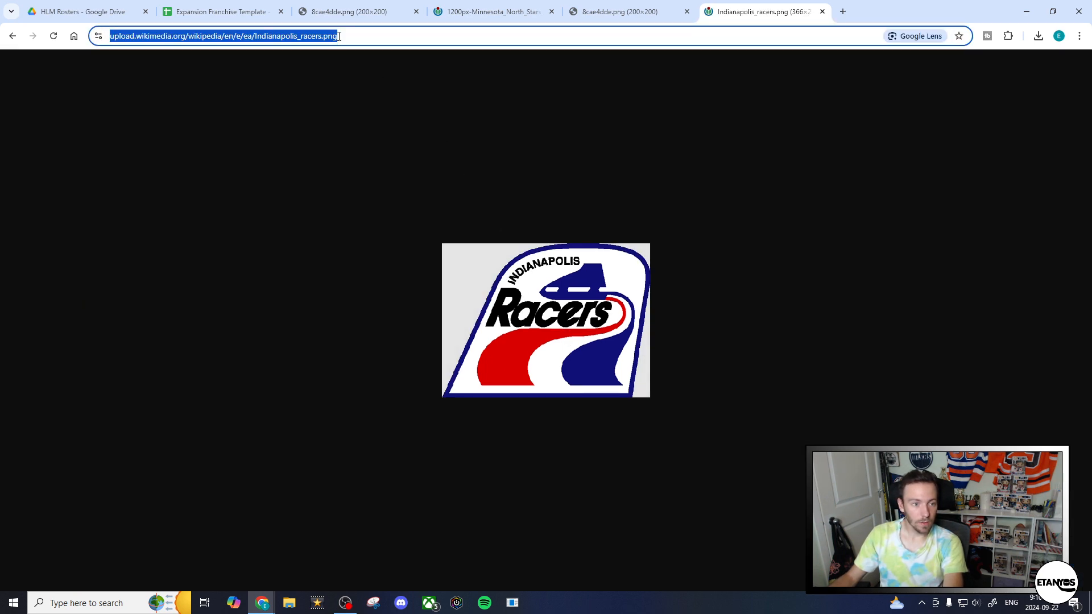
click(249, 4)
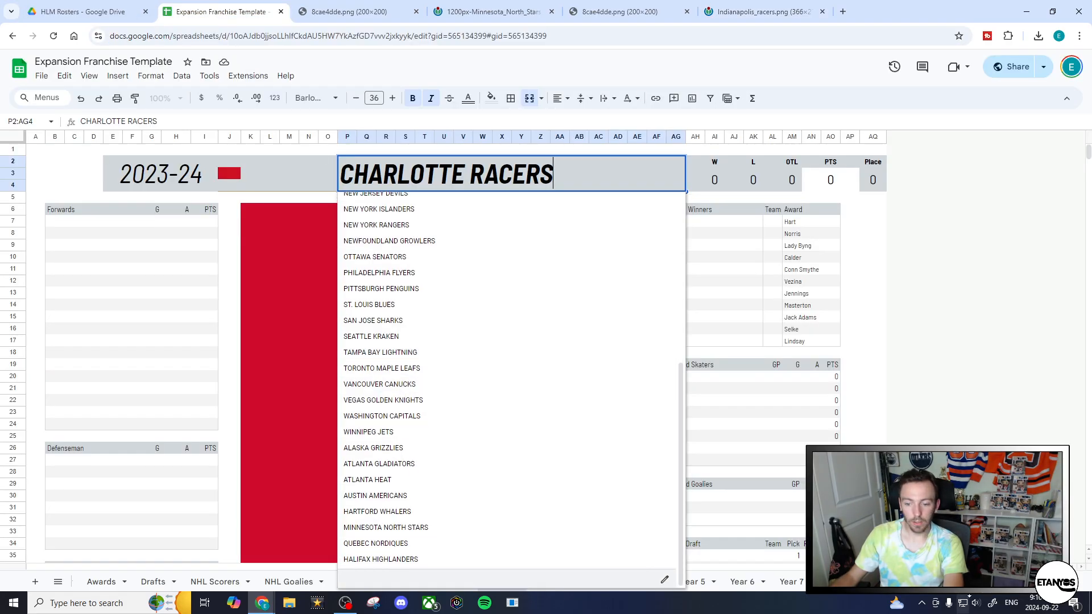
click(941, 581)
scroll(942, 581, down, 10)
click(990, 582)
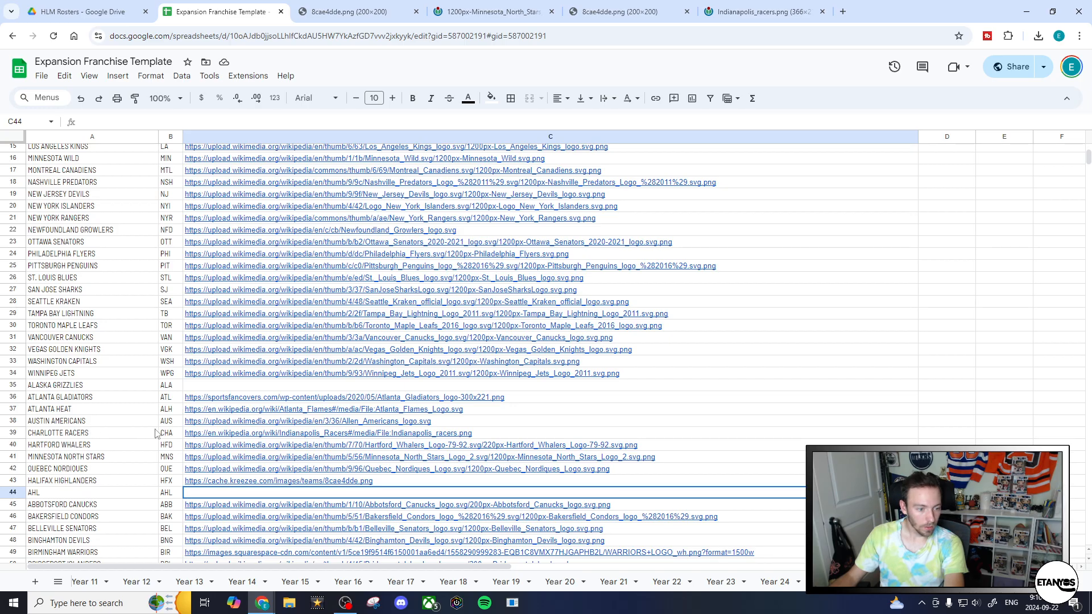
click(216, 436)
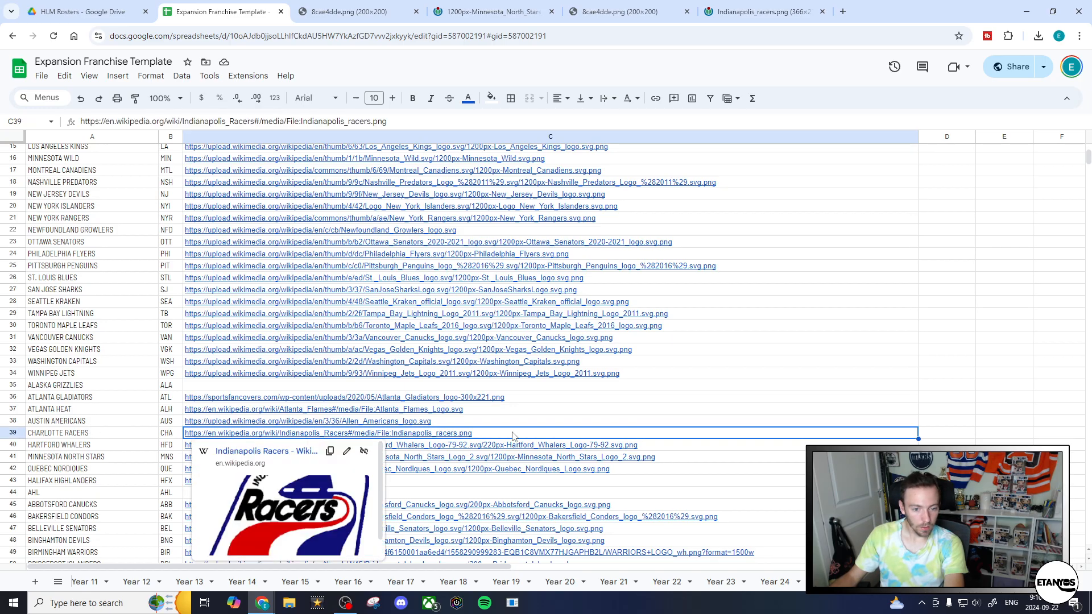
key(ctrl+v)
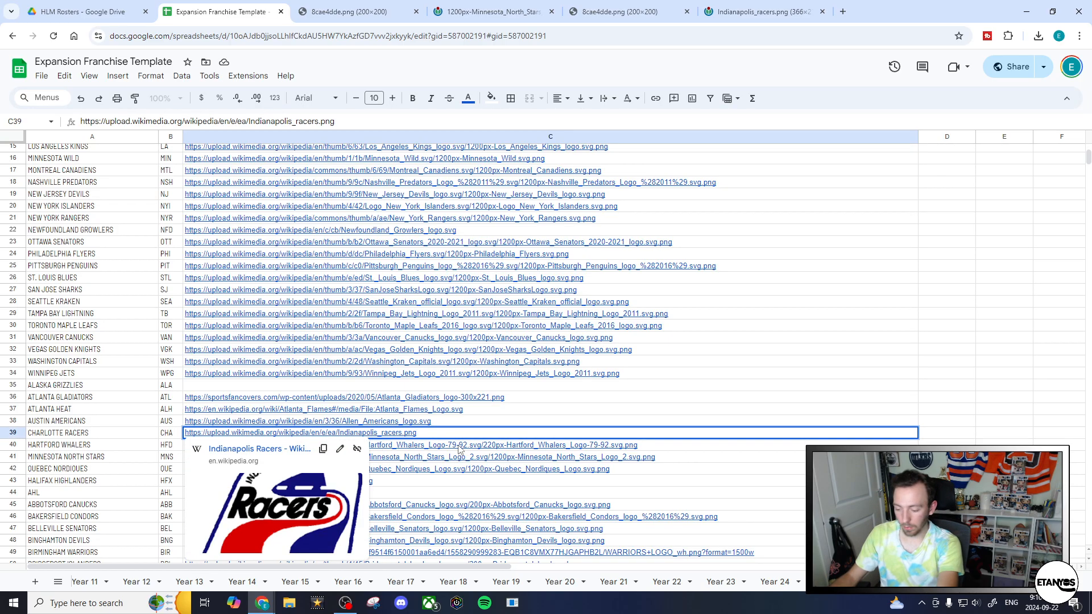
key(Return)
scroll(124, 581, up, 5)
scroll(124, 580, up, 3)
click(496, 581)
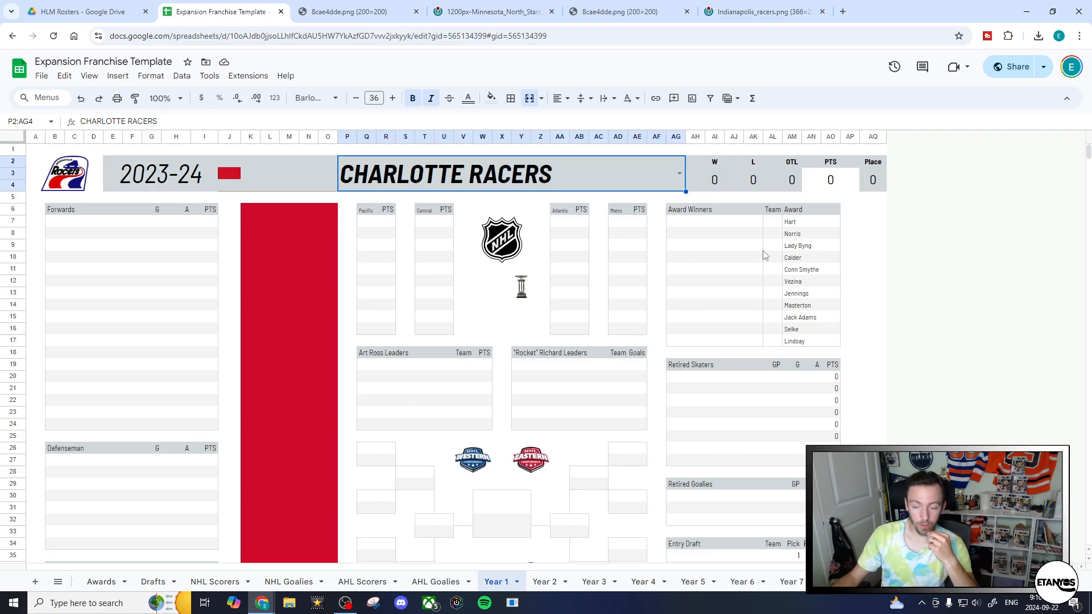
- Add a conditional formatting rule for the Year 1 team header with the custom formula =$P$2="Charlotte Racers"
click(151, 75)
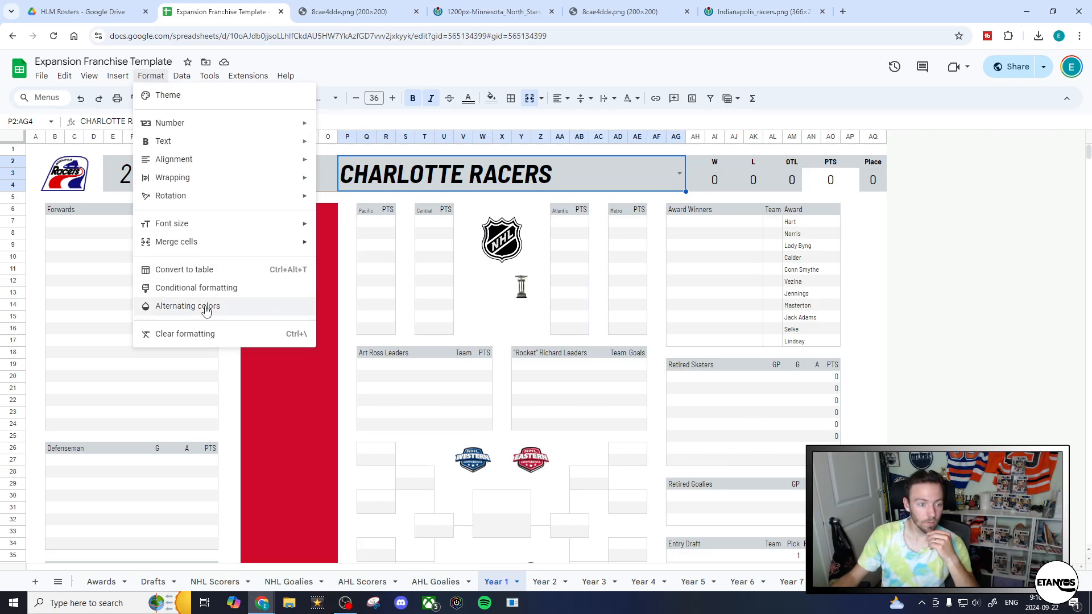
click(223, 295)
scroll(1006, 387, down, 15)
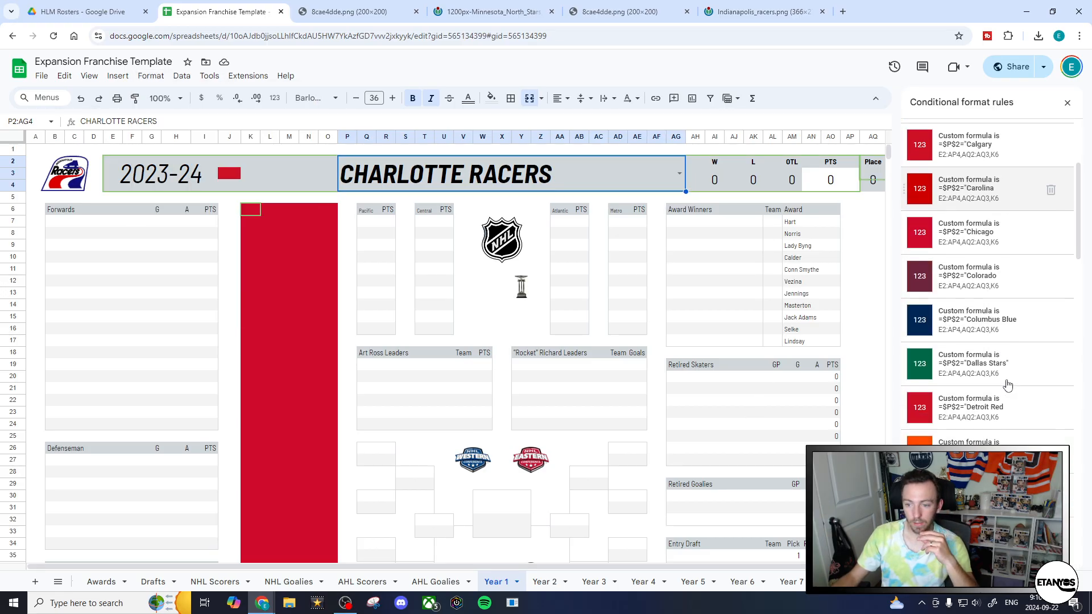
scroll(1010, 402, down, 2)
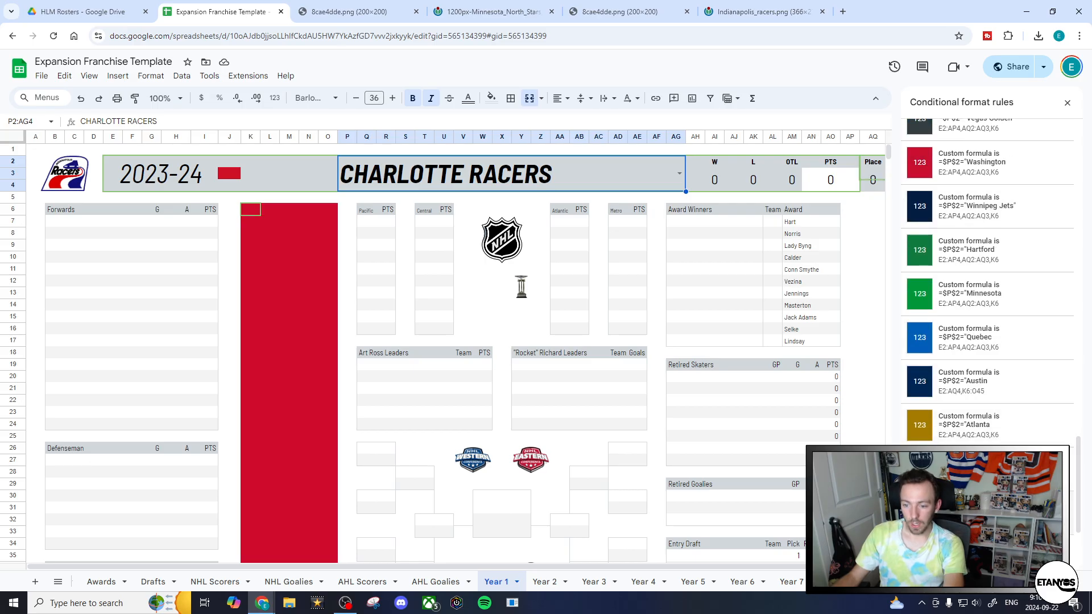
click(971, 414)
drag(948, 278, 1016, 284)
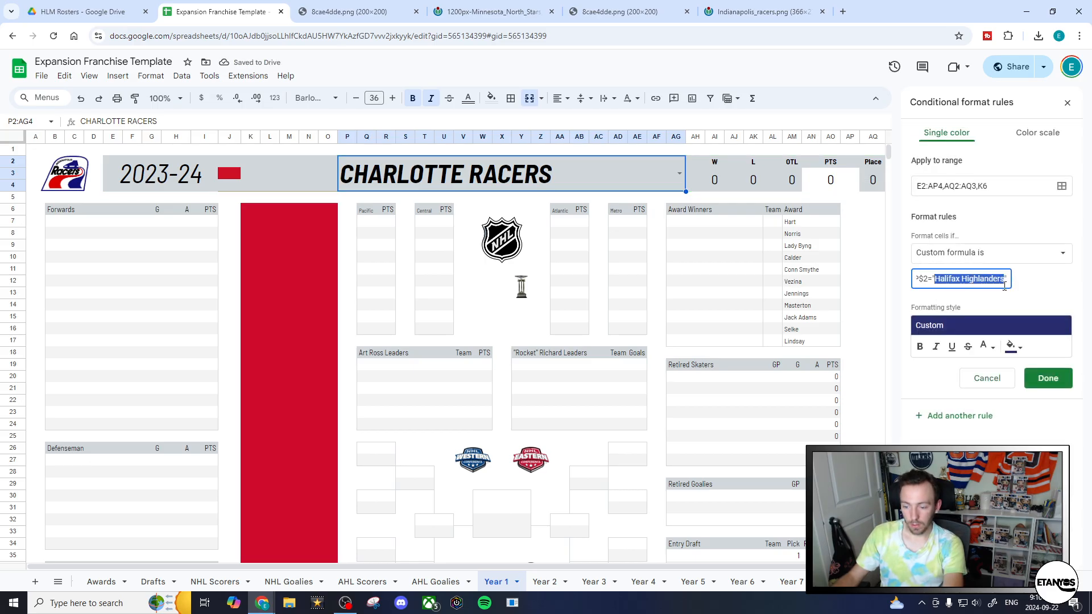
text(Char"lotte Racers)
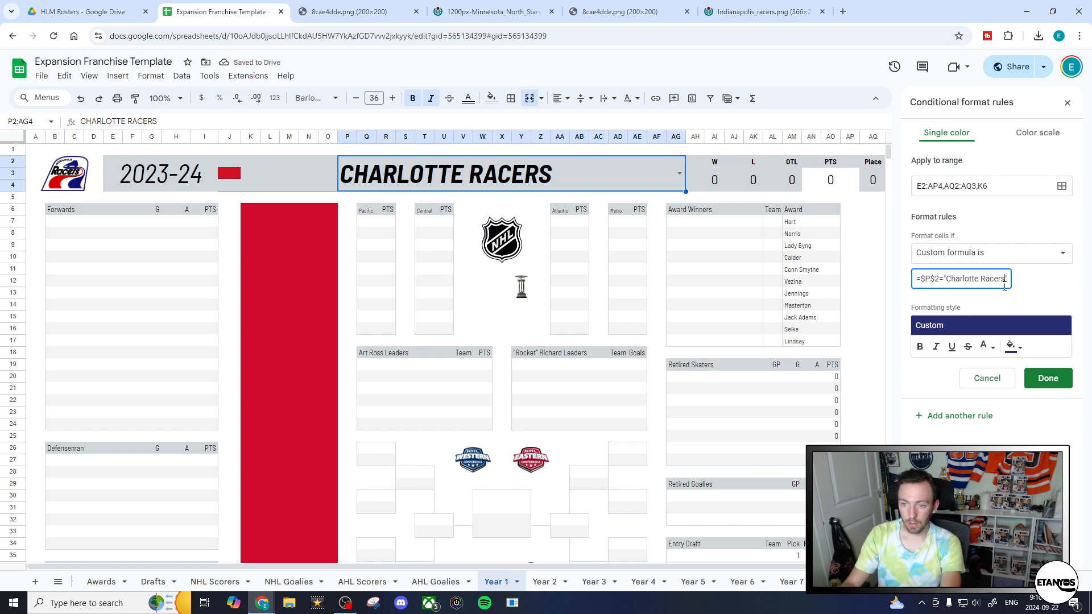
- Try the dark blue sampled from the Racers logo as the Charlotte Racers rule's fill color
click(1022, 352)
click(916, 547)
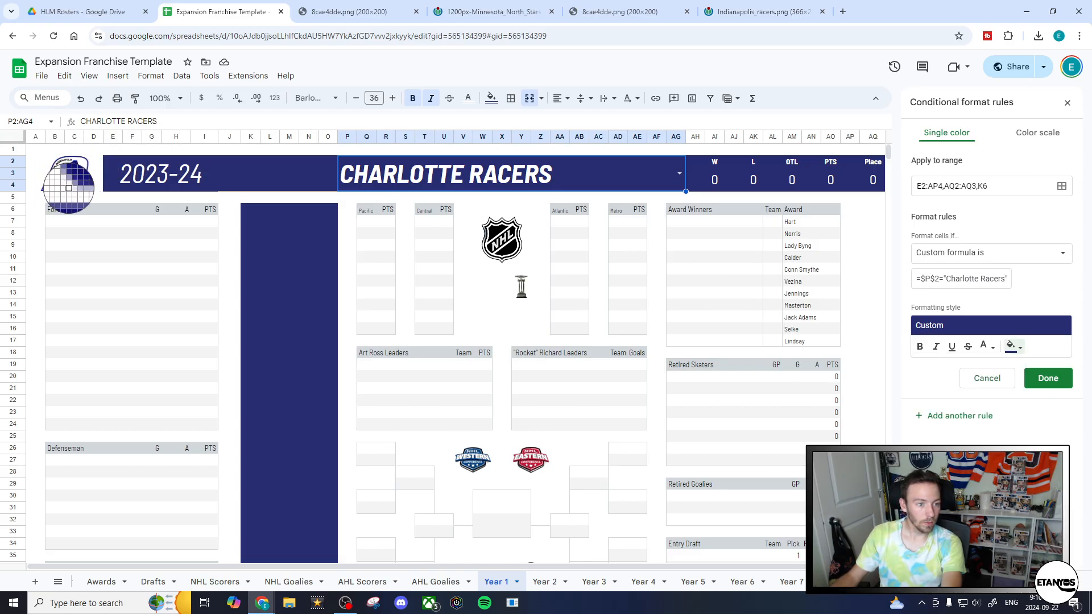
click(79, 187)
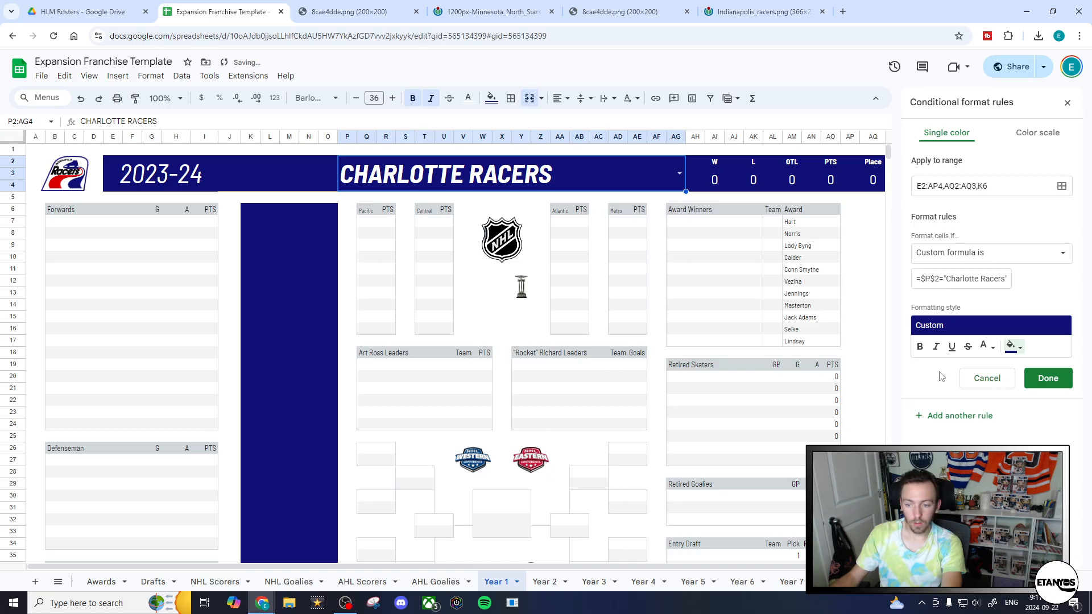
- Set the Charlotte Racers rule's fill to the red sampled from the team logo and save the rule
click(1019, 348)
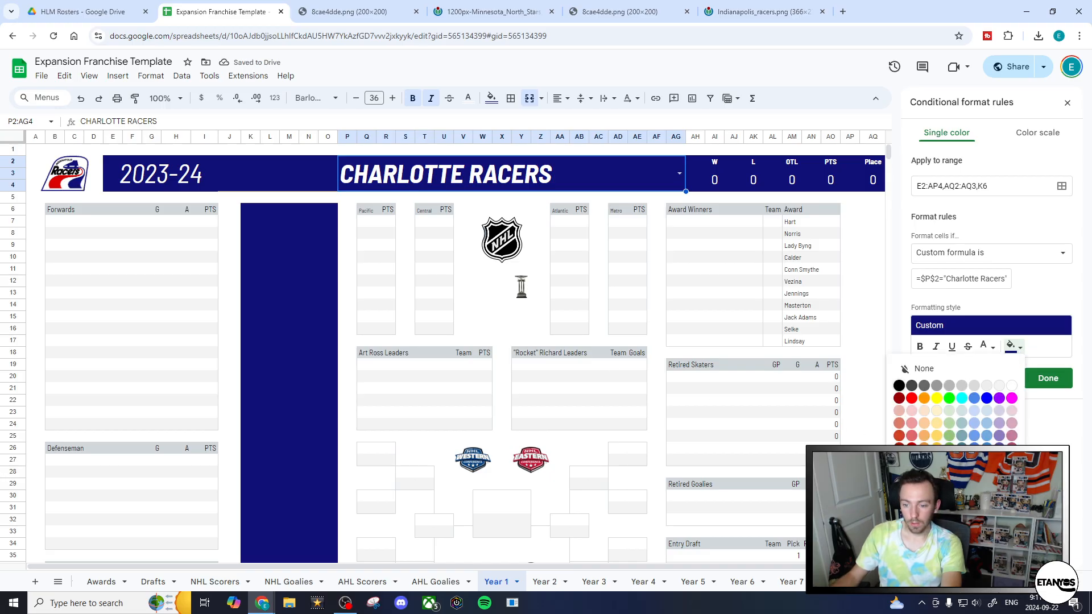
click(925, 527)
click(55, 184)
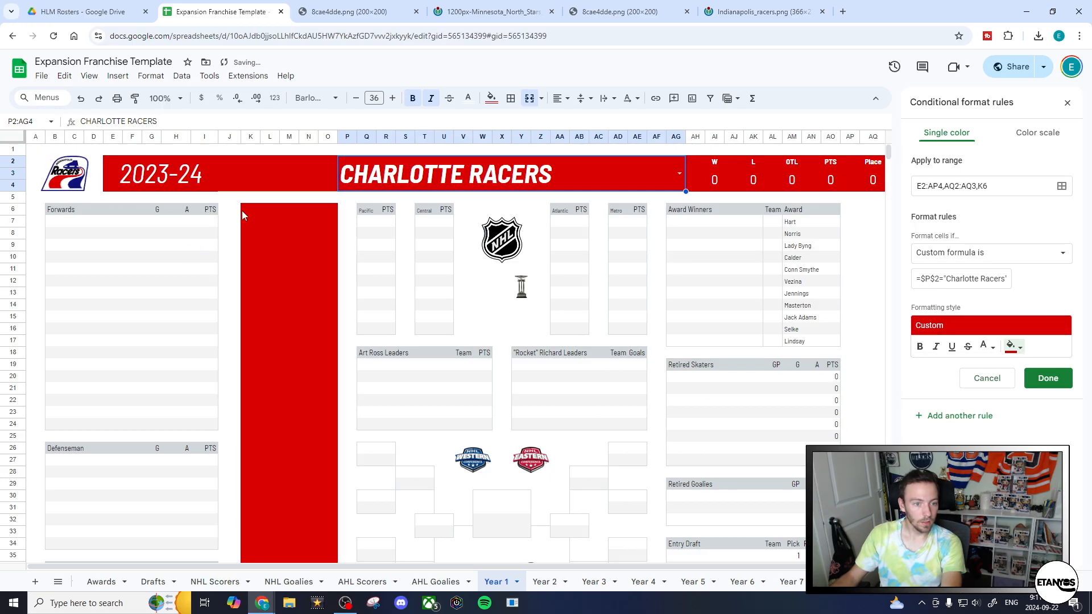
click(1048, 378)
scroll(1044, 228, down, 3)
click(1068, 103)
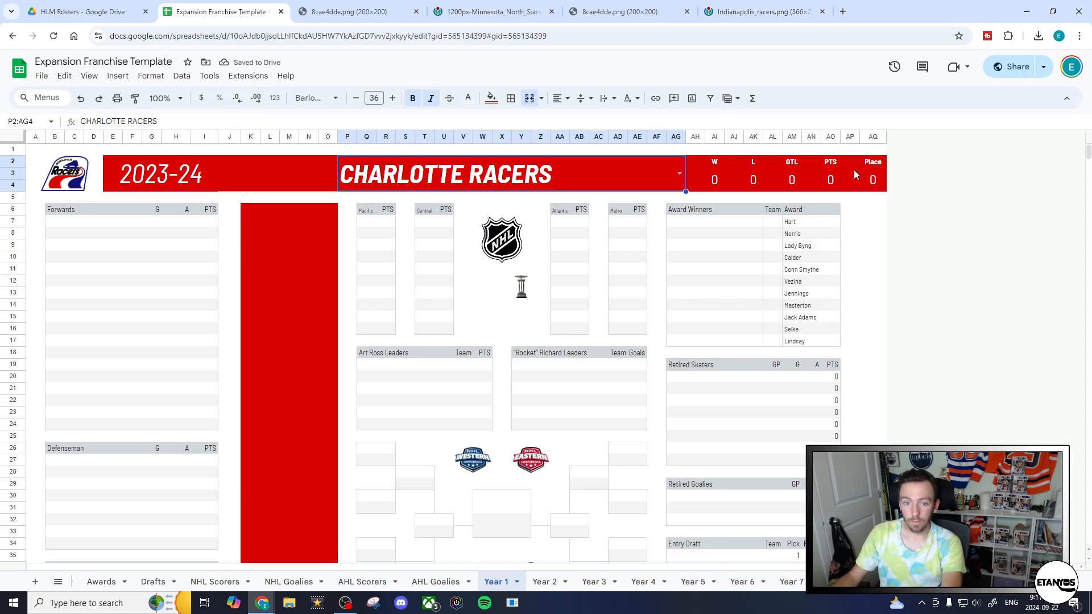
- Add a conditional formatting rule for the team abbreviation cells that fills text exactly matching CHA with the same red
click(560, 224)
click(151, 75)
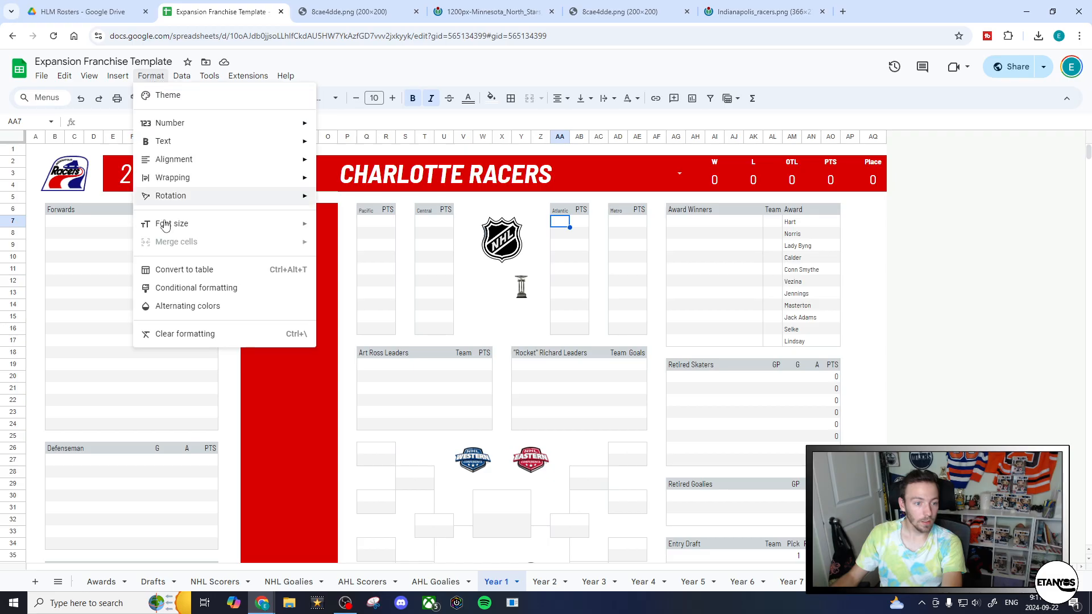
click(205, 287)
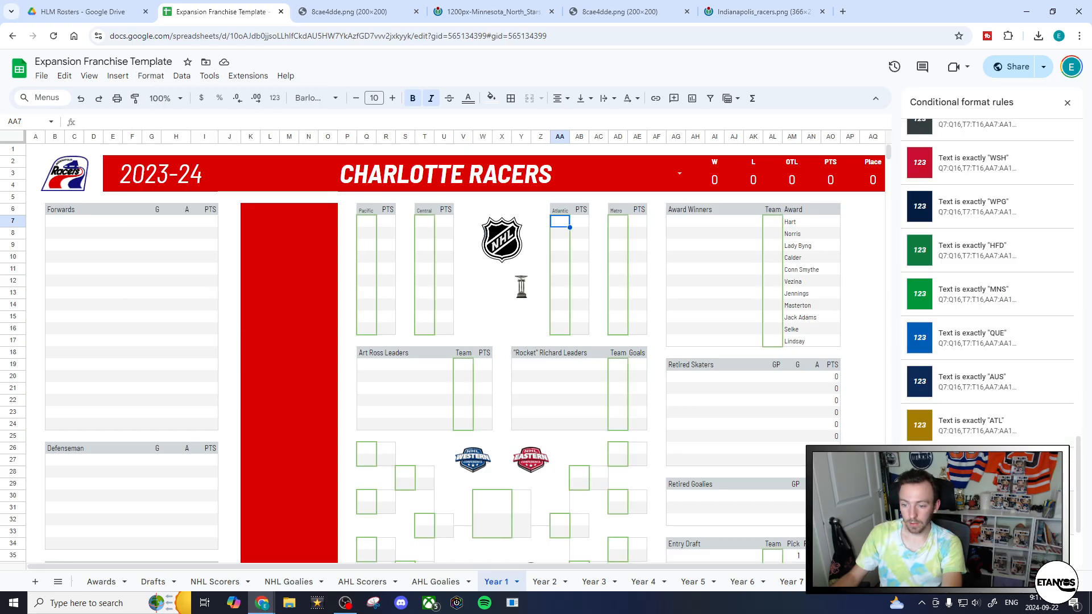
click(970, 376)
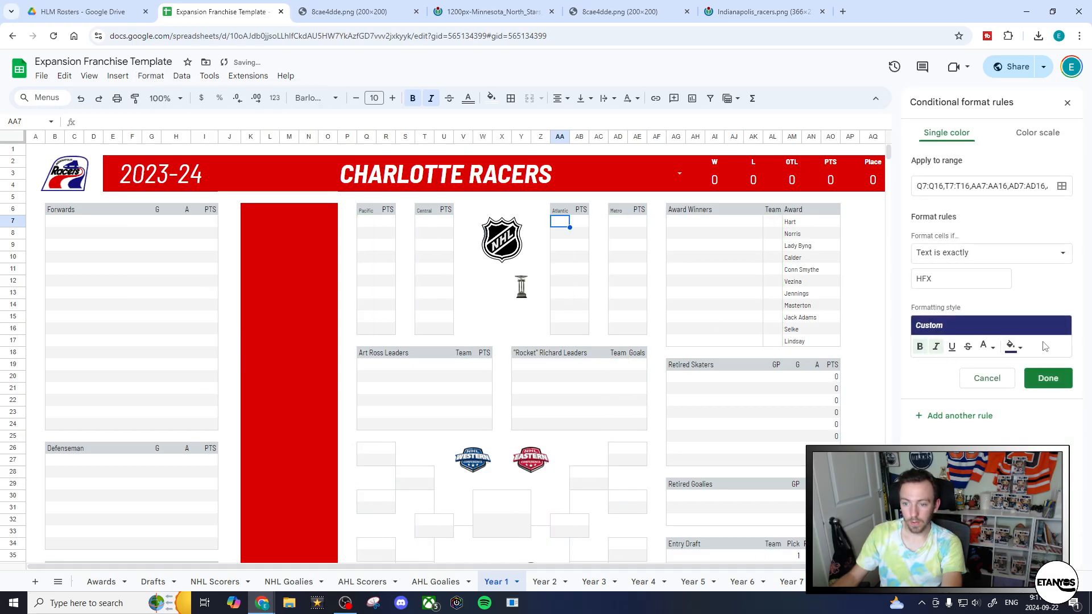
text(CHA)
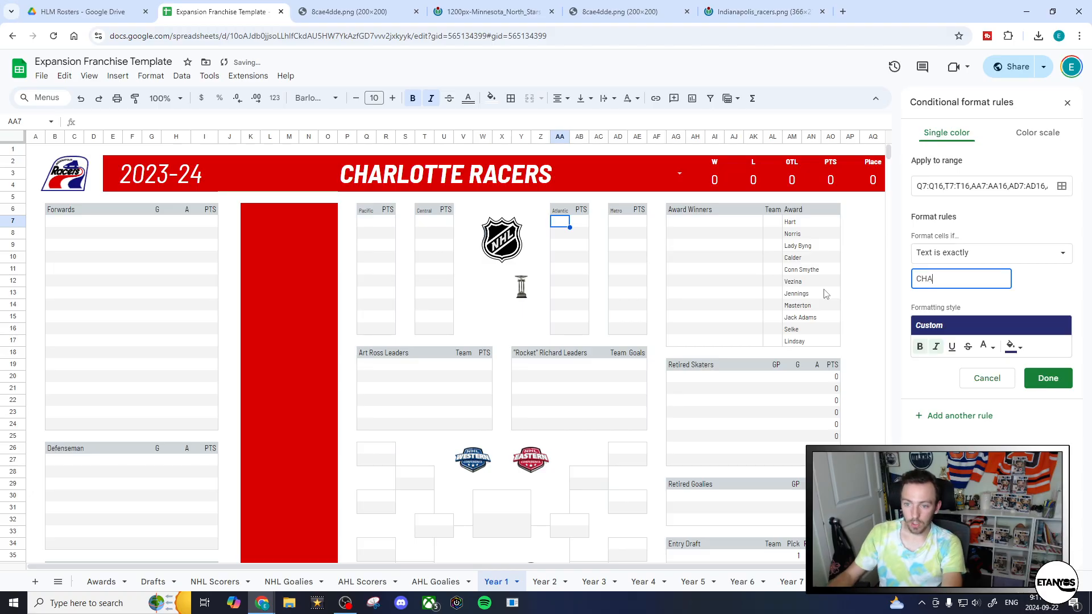
click(1014, 351)
click(912, 398)
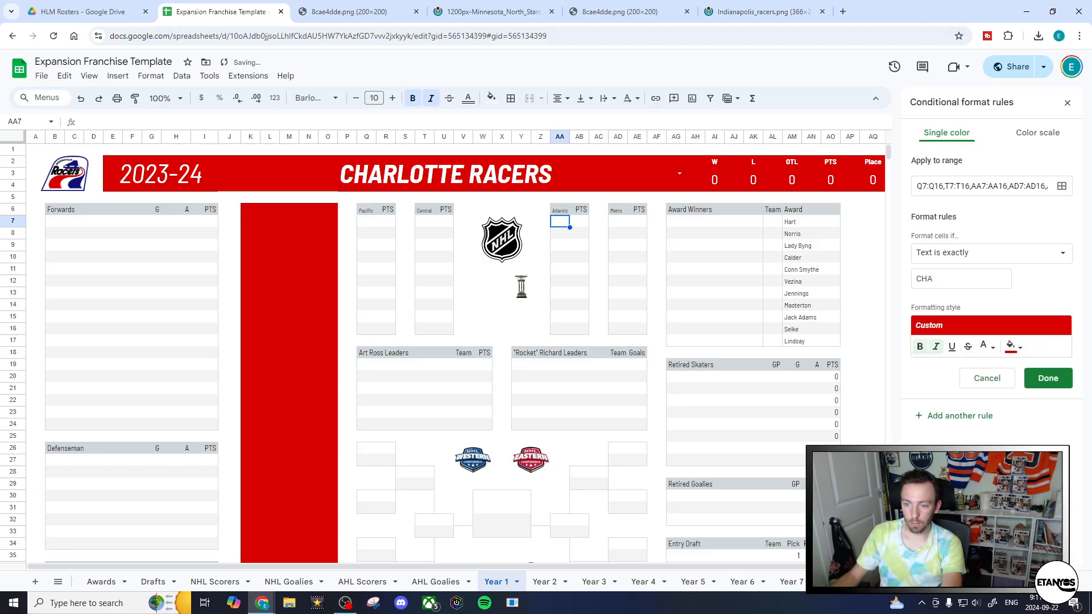
click(1048, 378)
- Test the abbreviation color rule with CHA in the first Atlantic standings cell, clear the entry, and close the formatting rules
text(CHA)
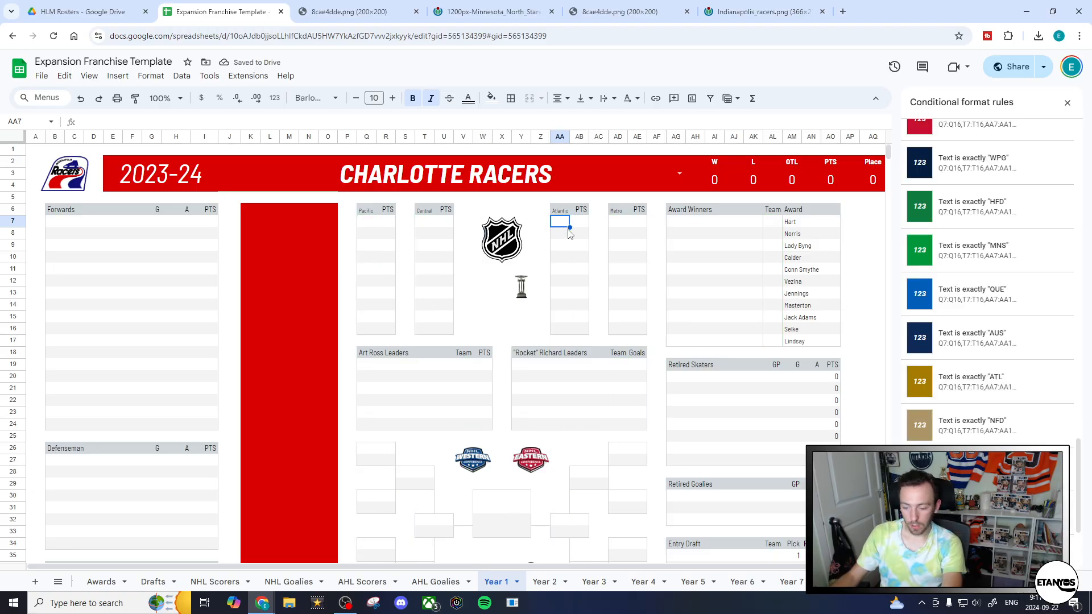
key(Return)
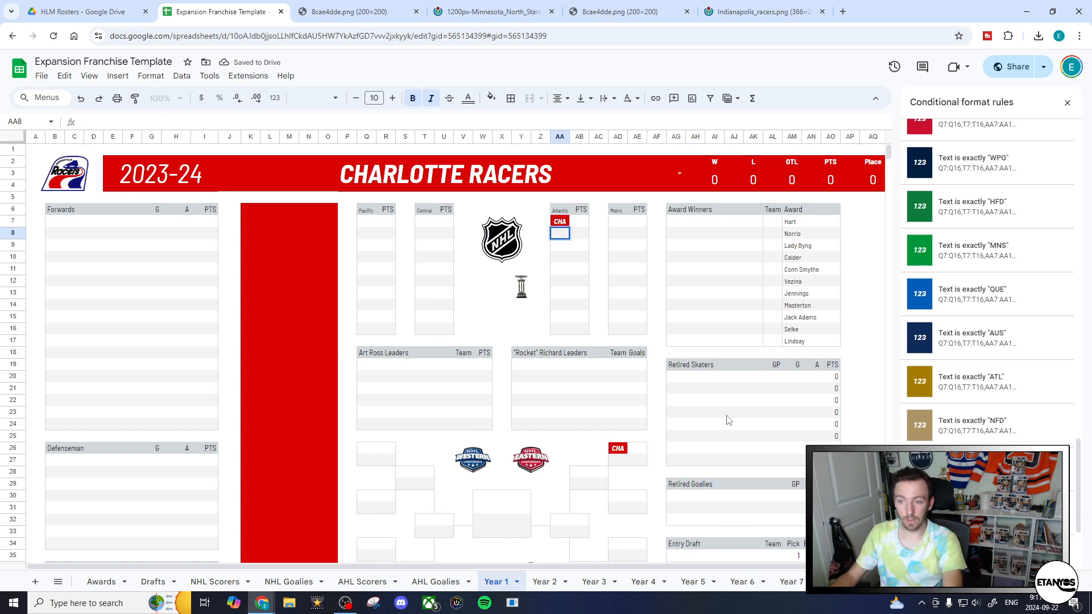
click(562, 225)
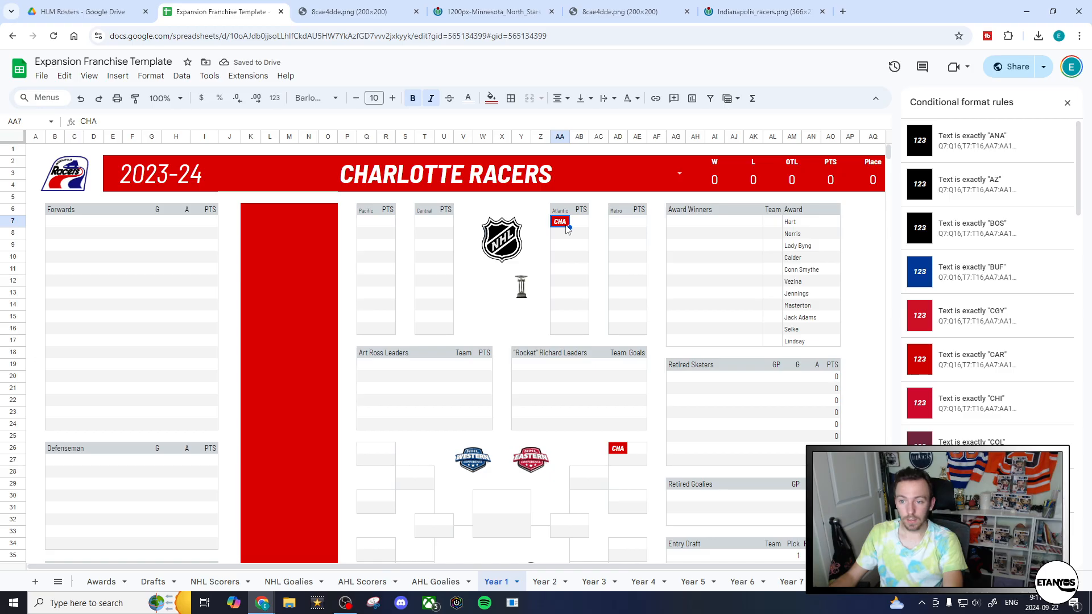
key(Delete)
click(1066, 103)
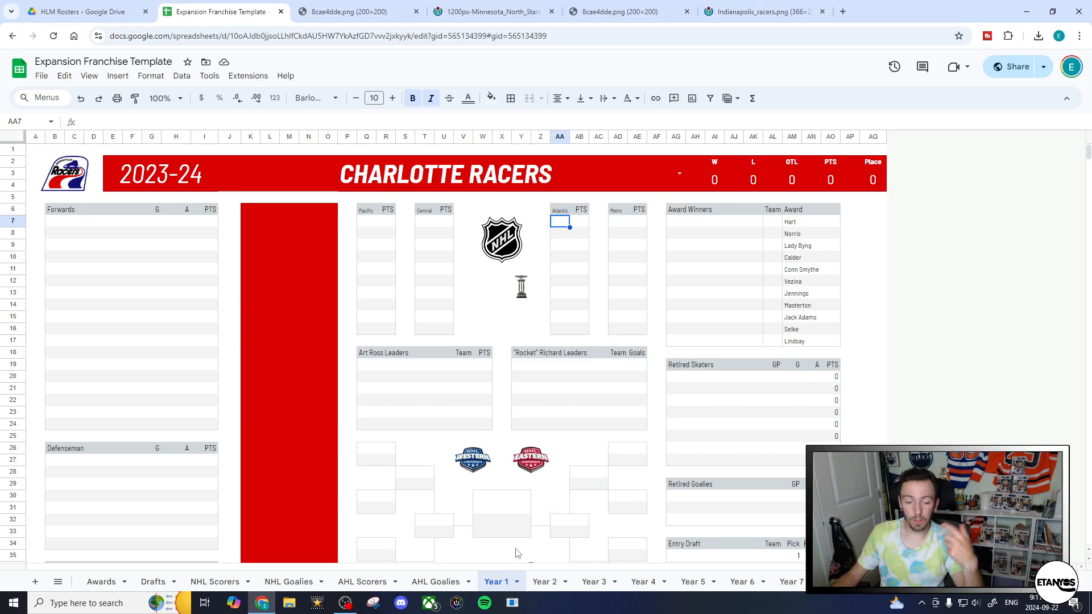
- Open the EA NHL Franchise Tracker instructions sheet, check its credit line, and go back to the first sheets
scroll(691, 583, down, 5)
scroll(691, 586, down, 5)
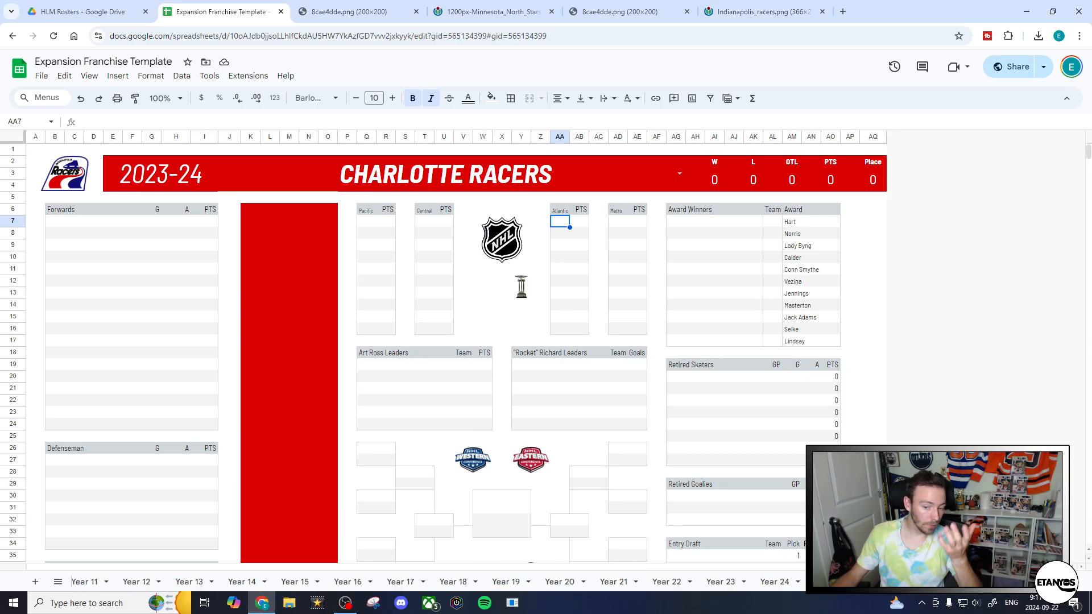
click(887, 582)
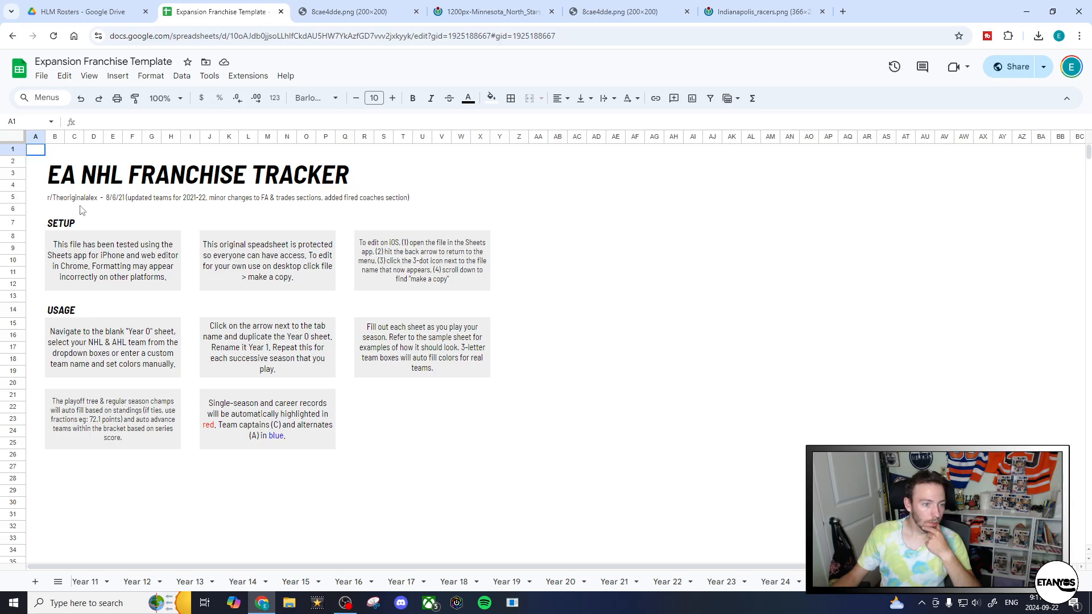
click(63, 198)
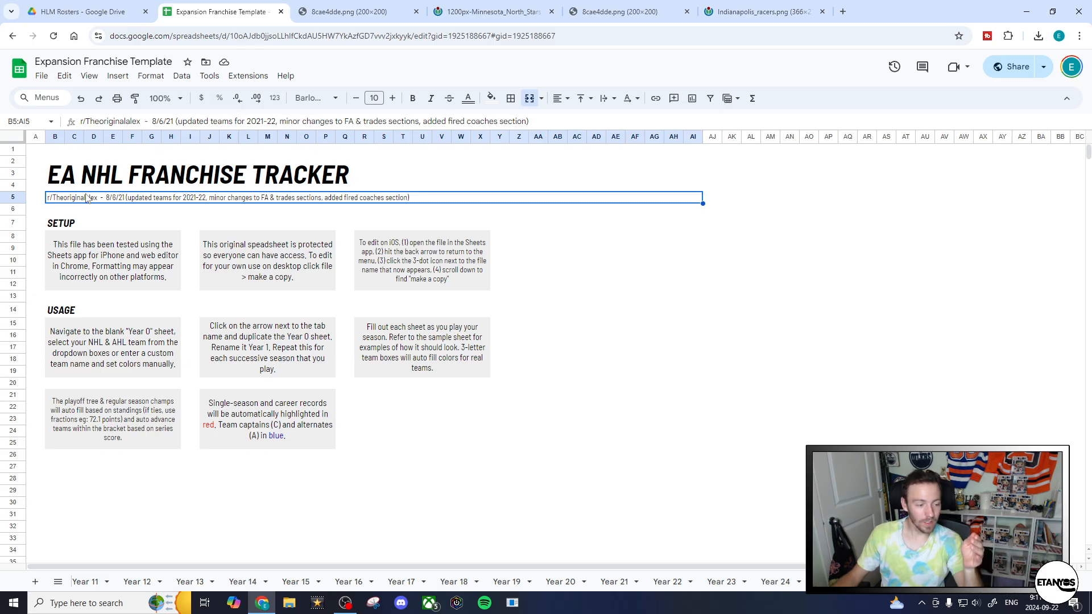
scroll(413, 583, up, 10)
scroll(412, 583, up, 3)
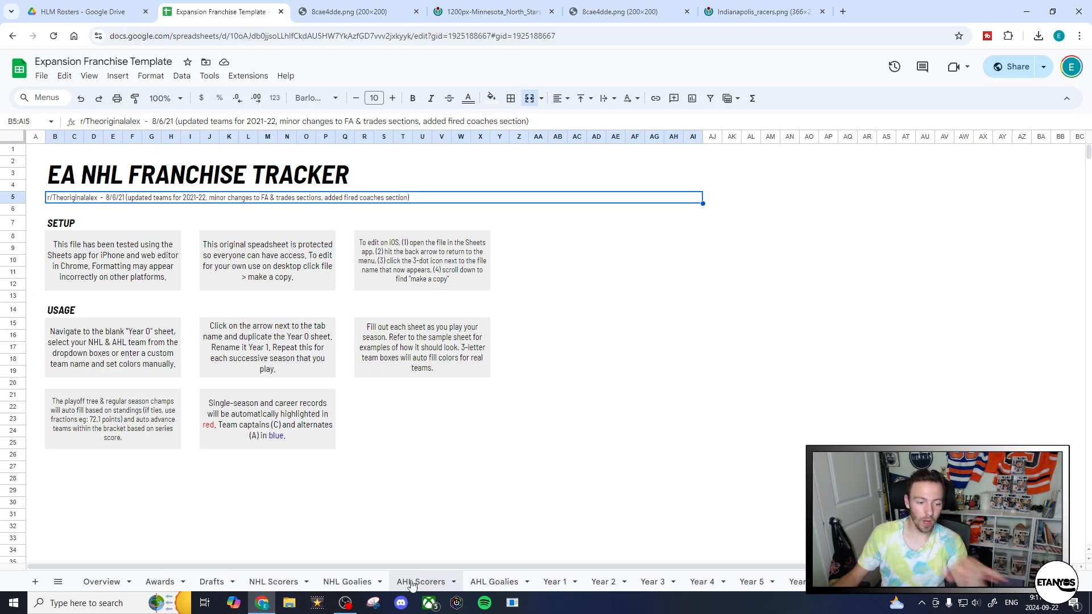
- Enter A. Panarin with team NYR as the Hart winner on the Year 1 sheet and check the Awards sheet
click(160, 581)
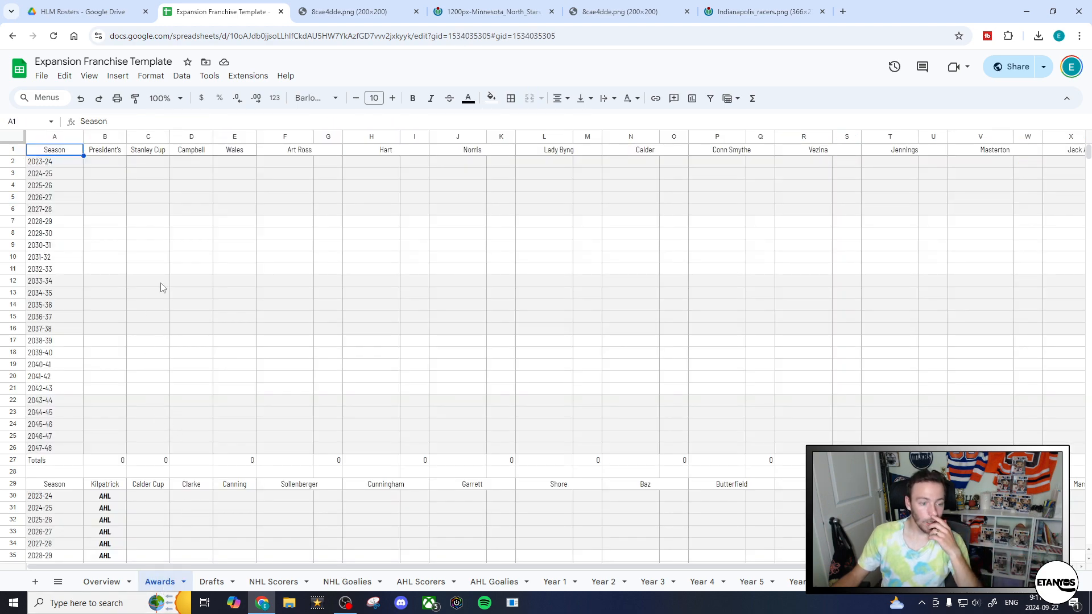
click(555, 581)
click(715, 224)
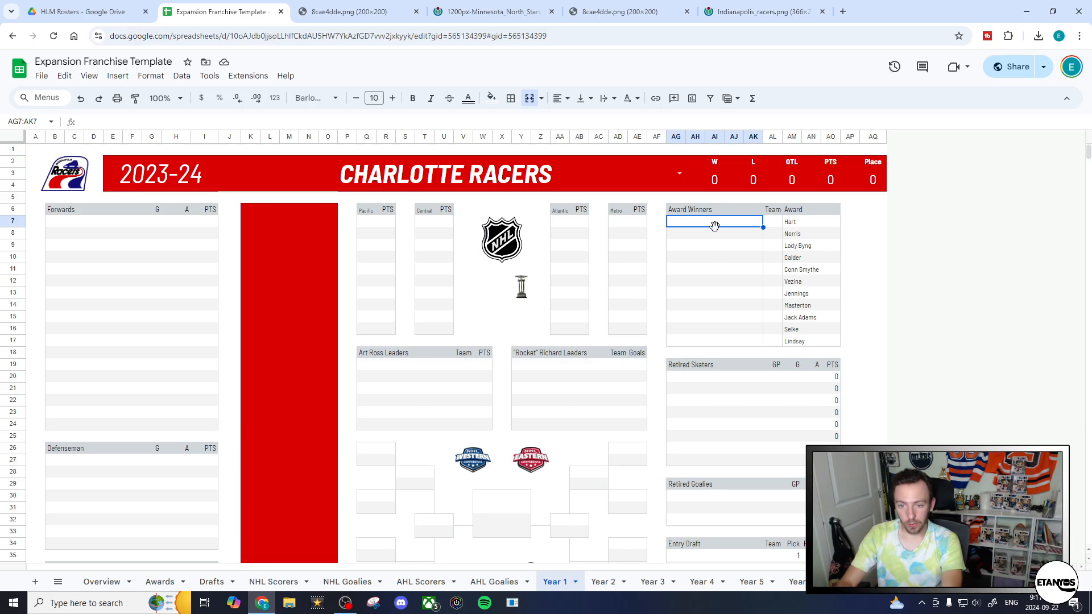
text(A. Panarin)
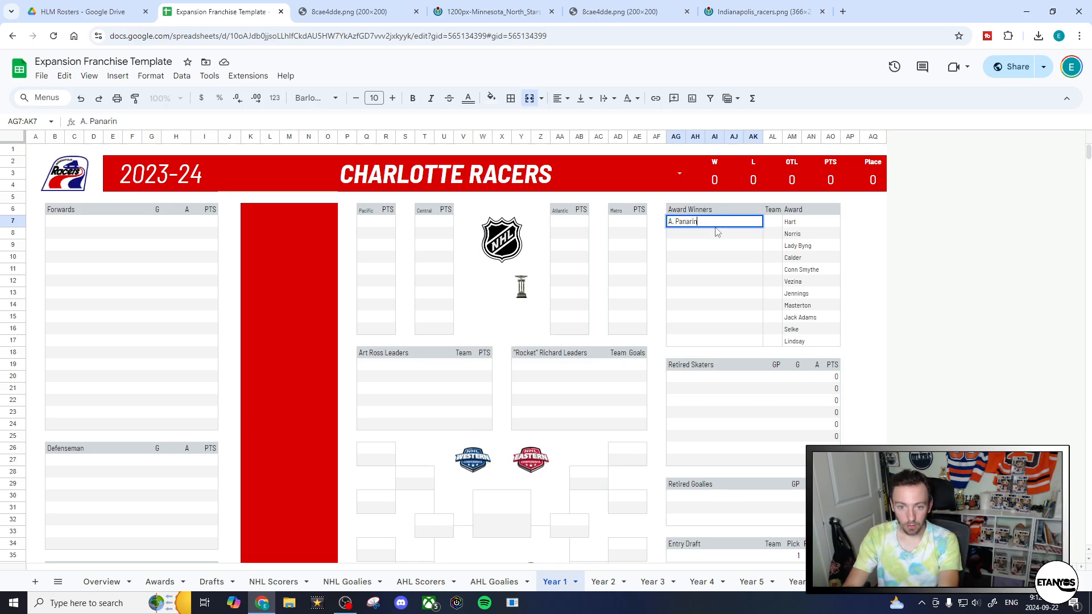
key(Tab)
text(M)
text(NYR)
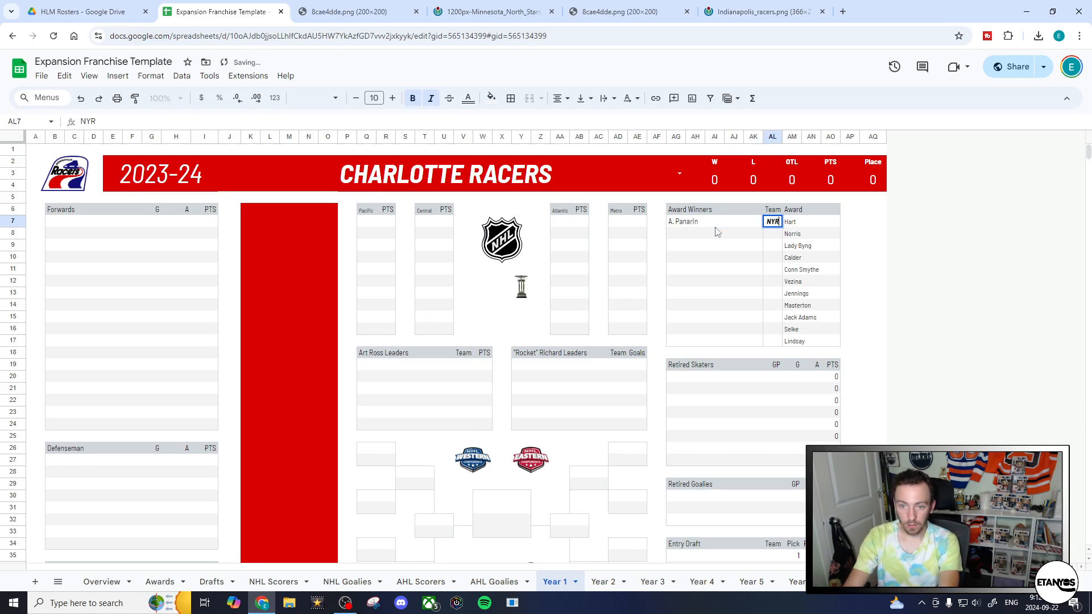
key(Return)
click(153, 581)
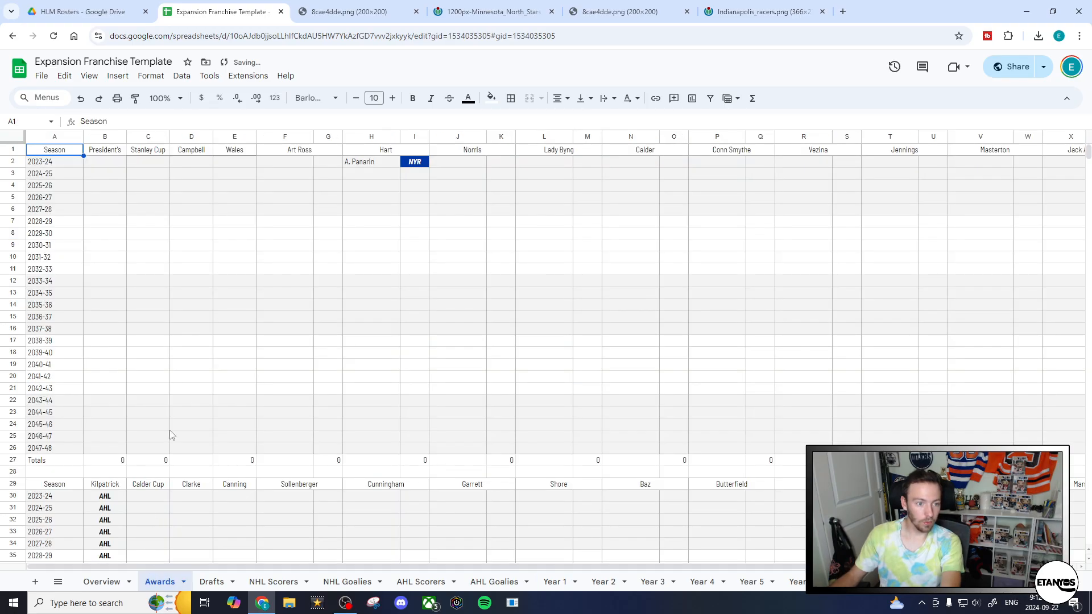
- Enter C. McDavid of EDM with 143 points as the first Art Ross leader on the Year 1 sheet
click(552, 583)
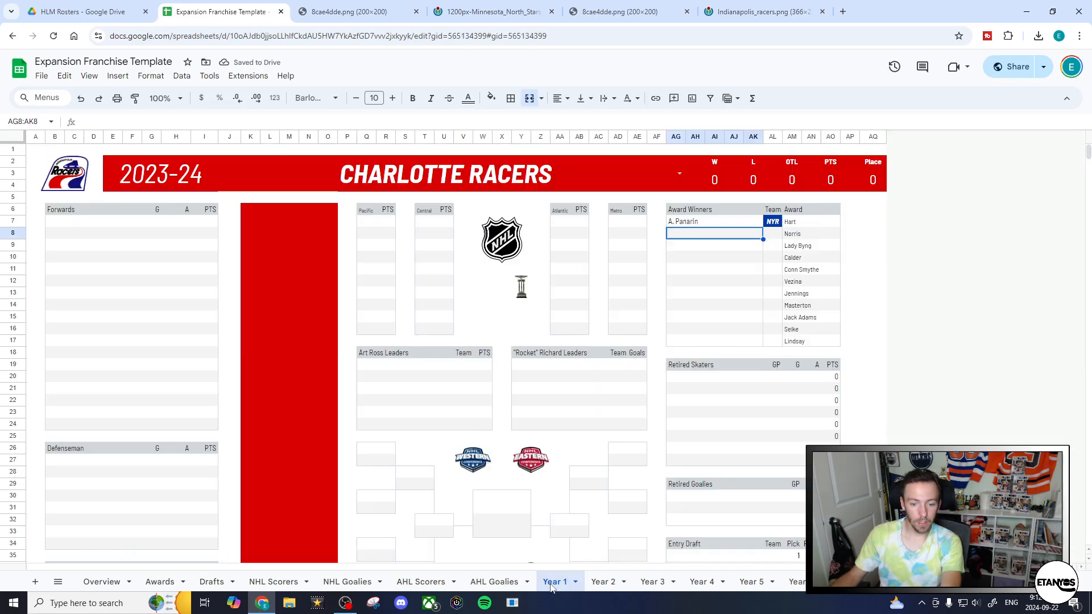
click(400, 365)
text(C)
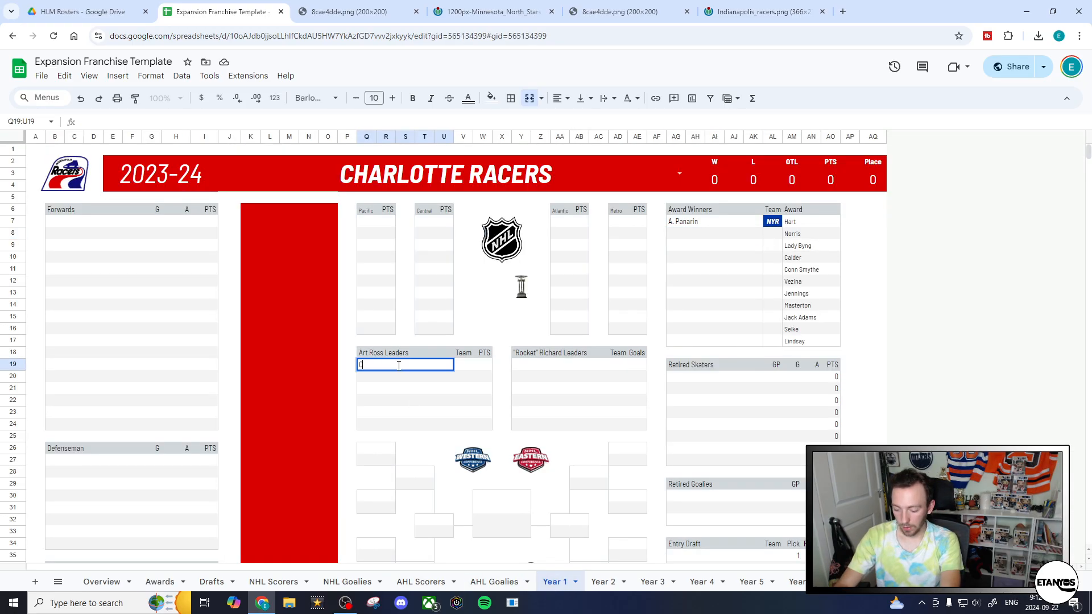
text(. McDavid)
key(Tab)
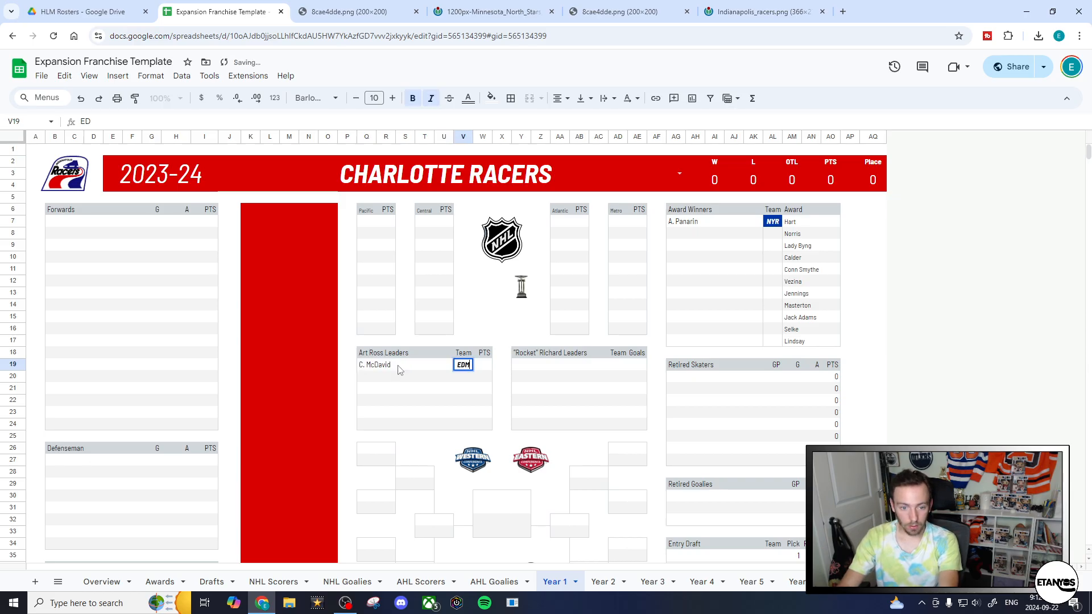
key(Tab)
key(Return)
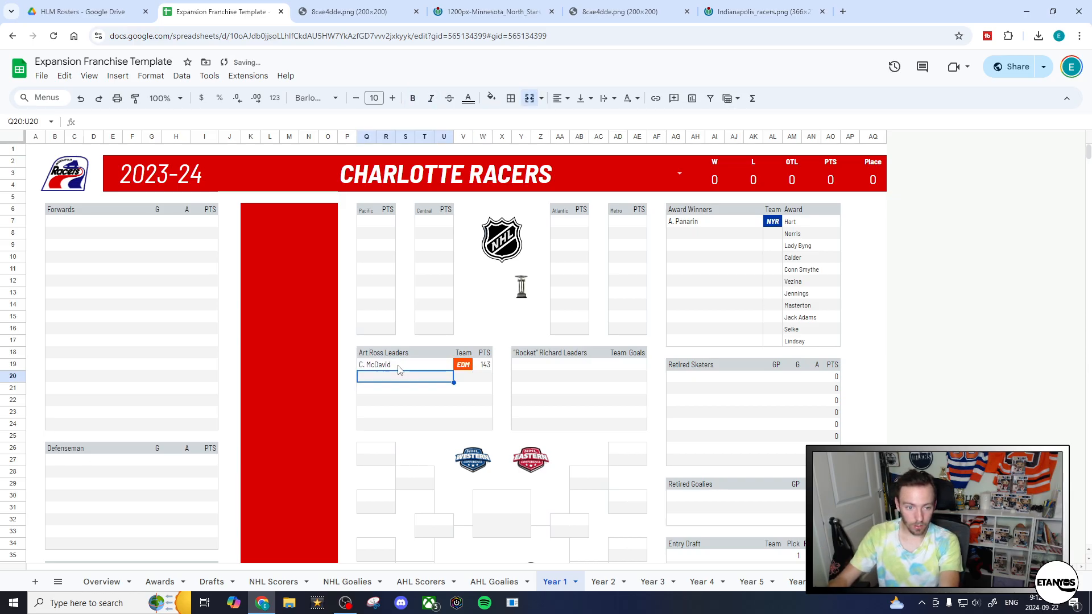
- Add A. Panarin of NYR with 142 points as the second Art Ross leader
text(A. Paanari)
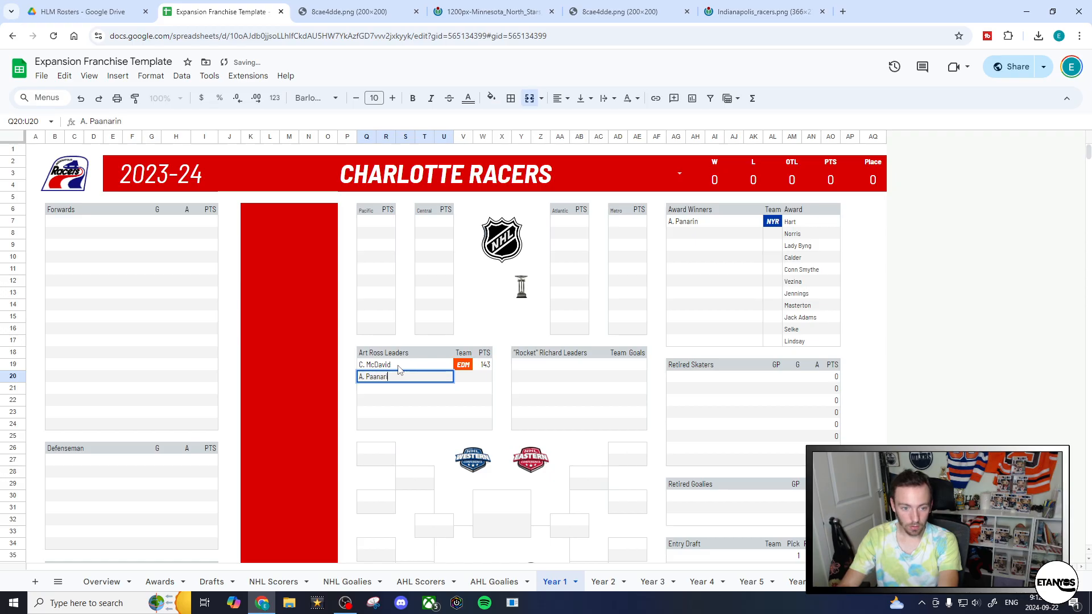
key(BackSpace)
key(BackSpace)
key(BackSpace)
key(BackSpace)
key(BackSpace)
text(na)
key(Tab)
text(NYR)
key(Tab)
text(142)
key(Tab)
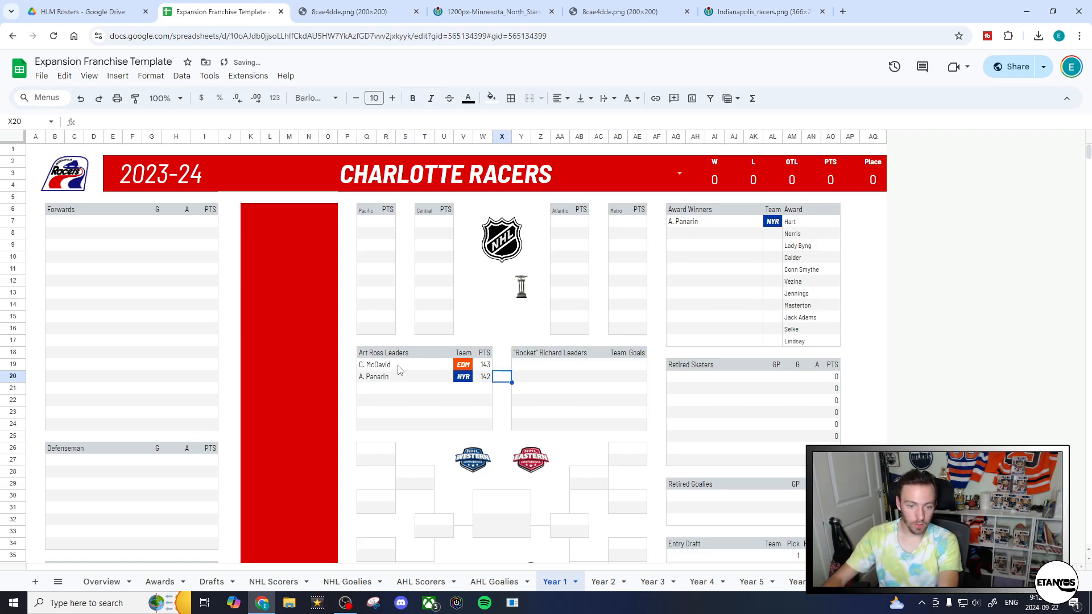
- Enter A. Panarin of NYR with 71 goals as the first "Rocket" Richard leader
key(Tab)
key(Up)
text(A)
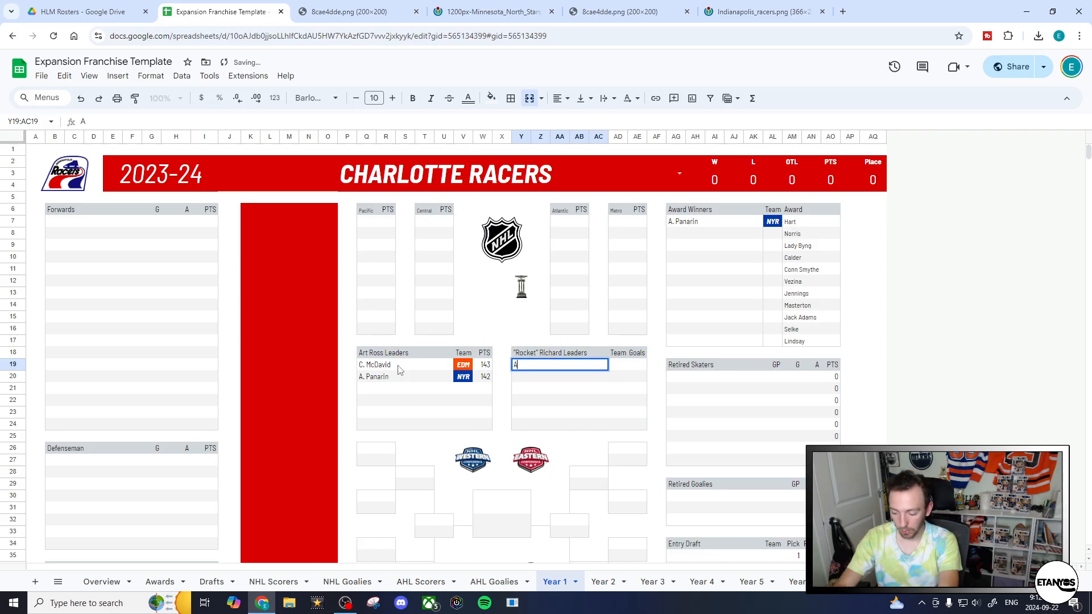
text(. Paanrinnarin)
key(Tab)
text(N)
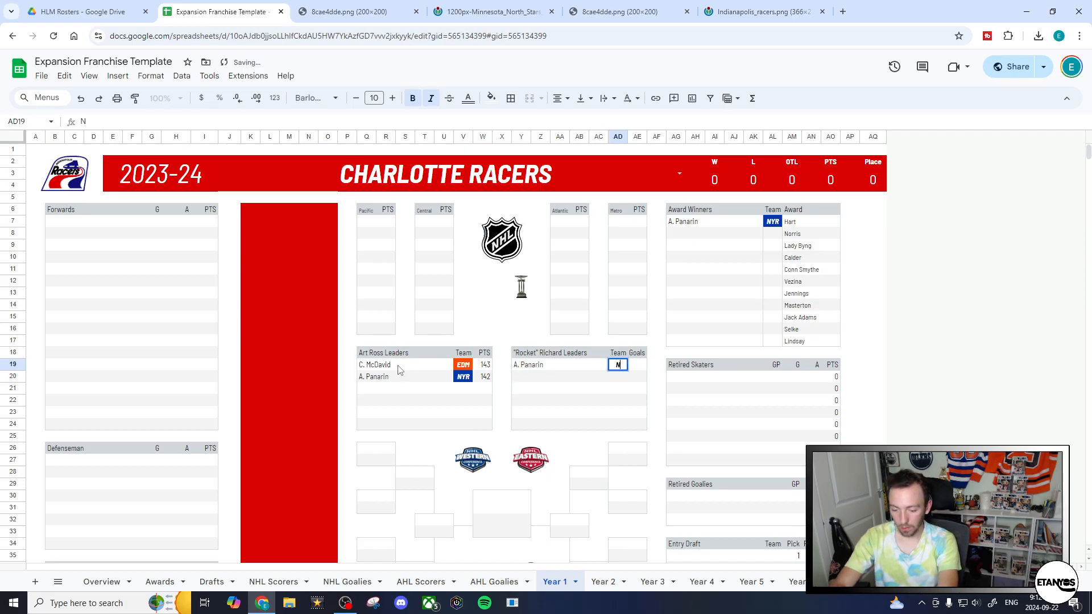
text(YR)
key(Tab)
text(71)
key(Return)
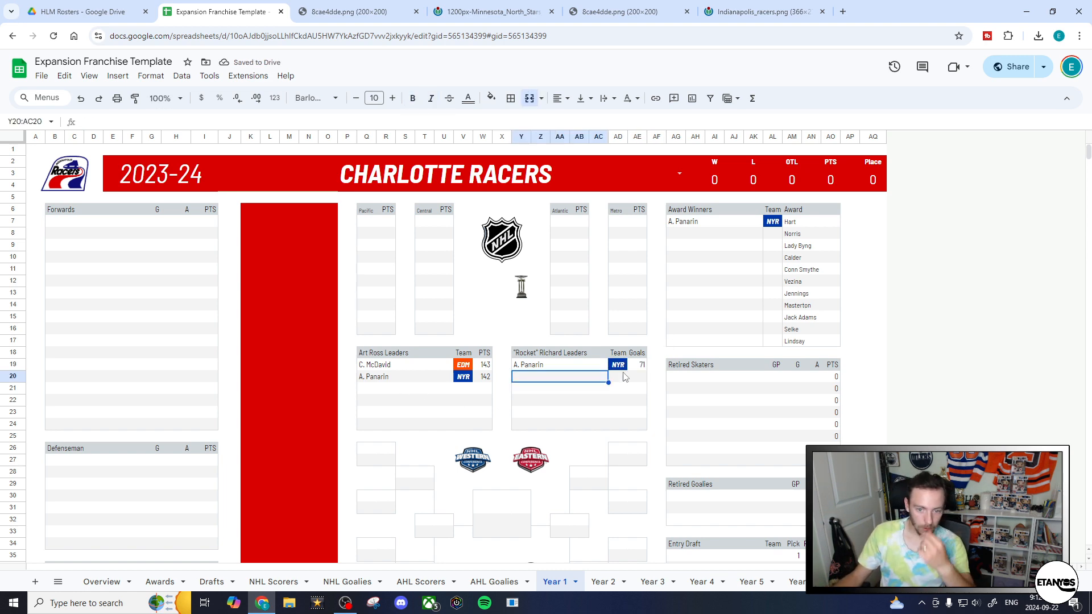
- Fill in A. Fox of NYR as the Norris winner and A. Panarin of NYR as the Lady Byng winner
click(718, 235)
text(A. Fox)
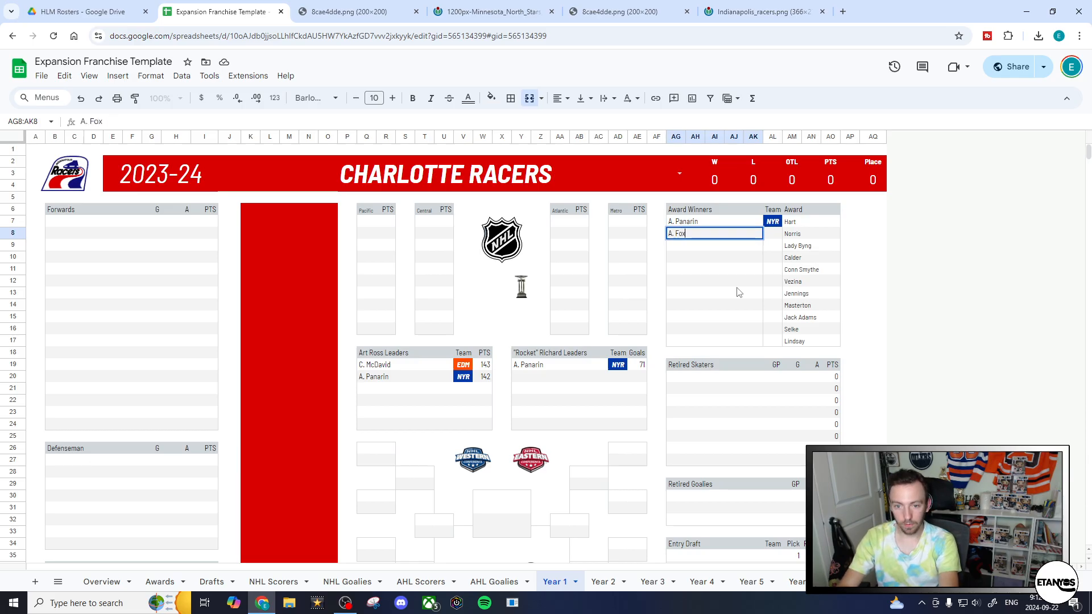
key(Tab)
text(N)
key(Return)
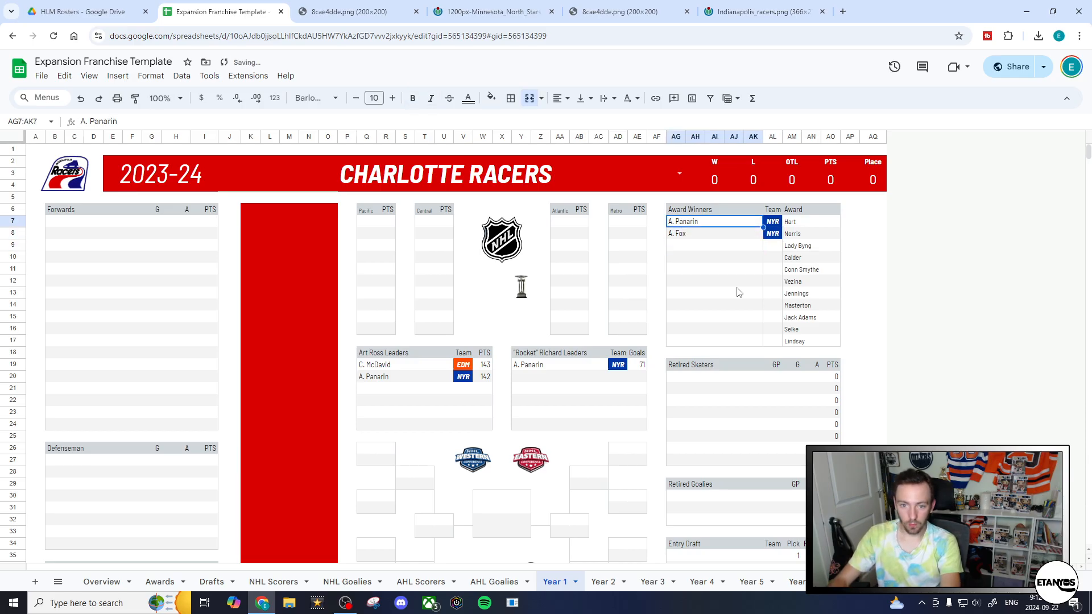
text(A. P)
key(Tab)
text(N)
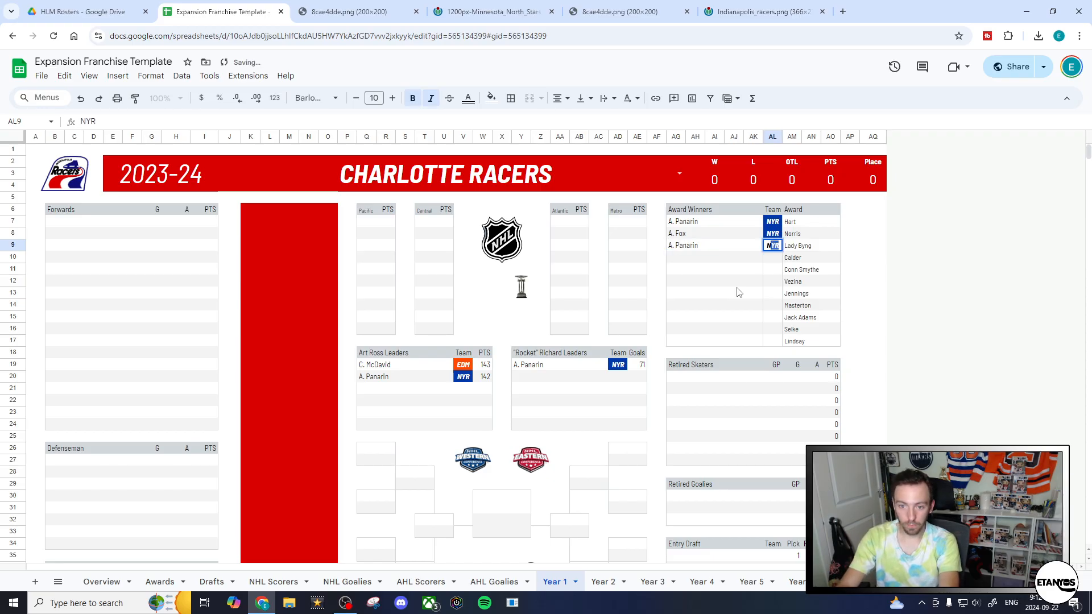
key(Return)
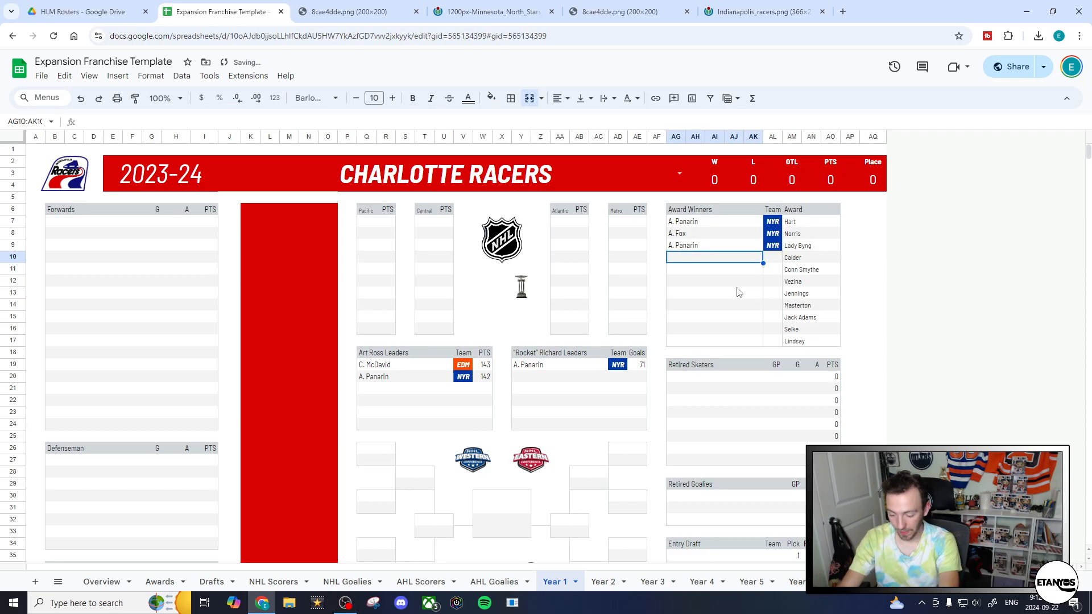
- Fill in C. Bedard of CHI as the Calder winner and I. Shesterkin of NYR as the Conn Smythe winner
text(C)
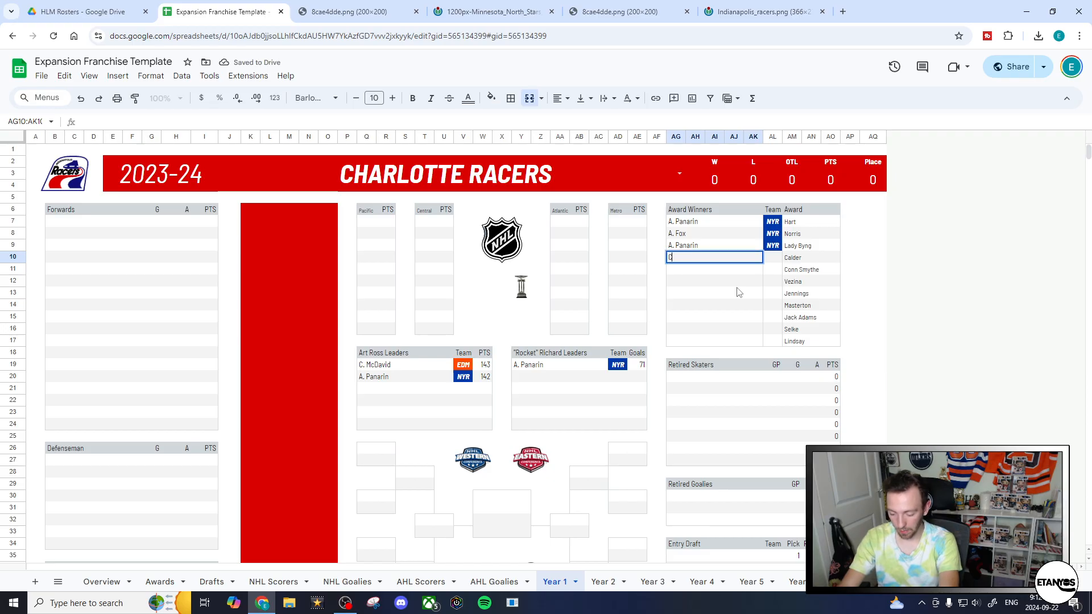
text(. NeBedard)
key(Return)
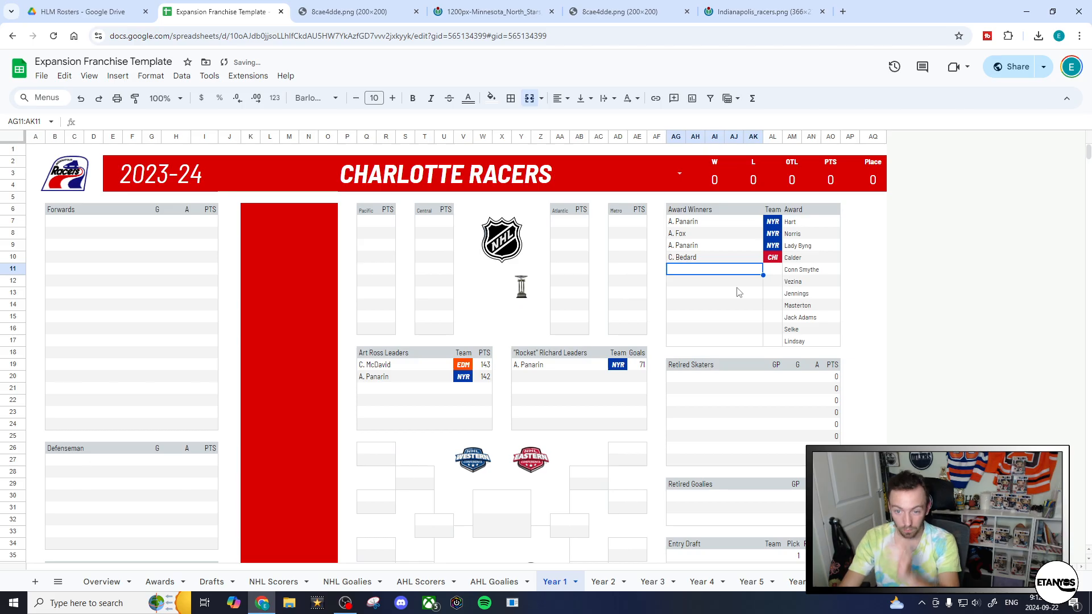
text(I. Sehse)
key(BackSpace)
key(BackSpace)
key(BackSpace)
text(hesterkin)
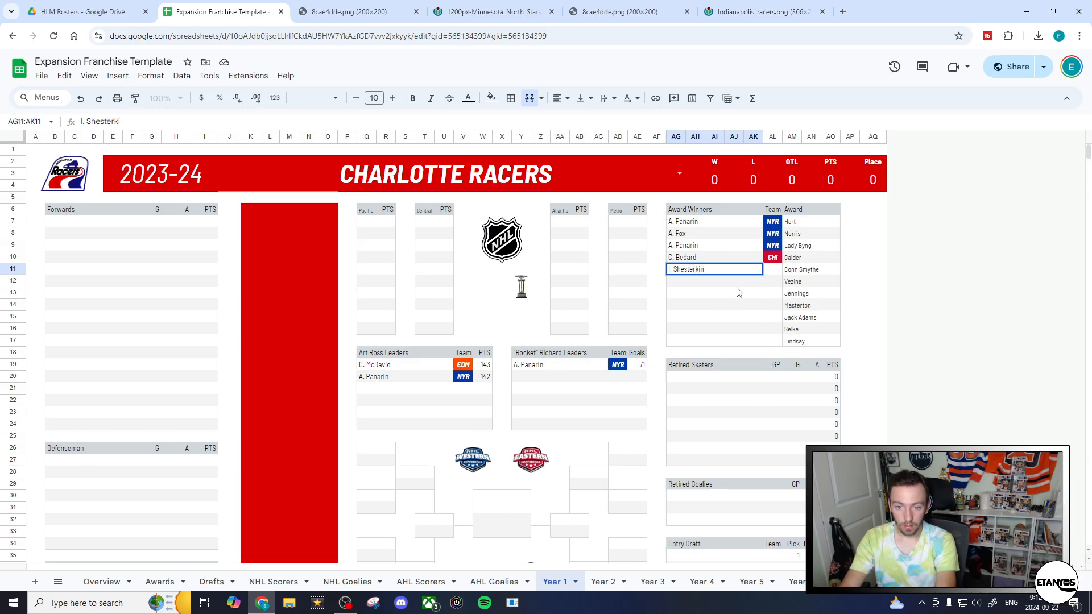
key(Return)
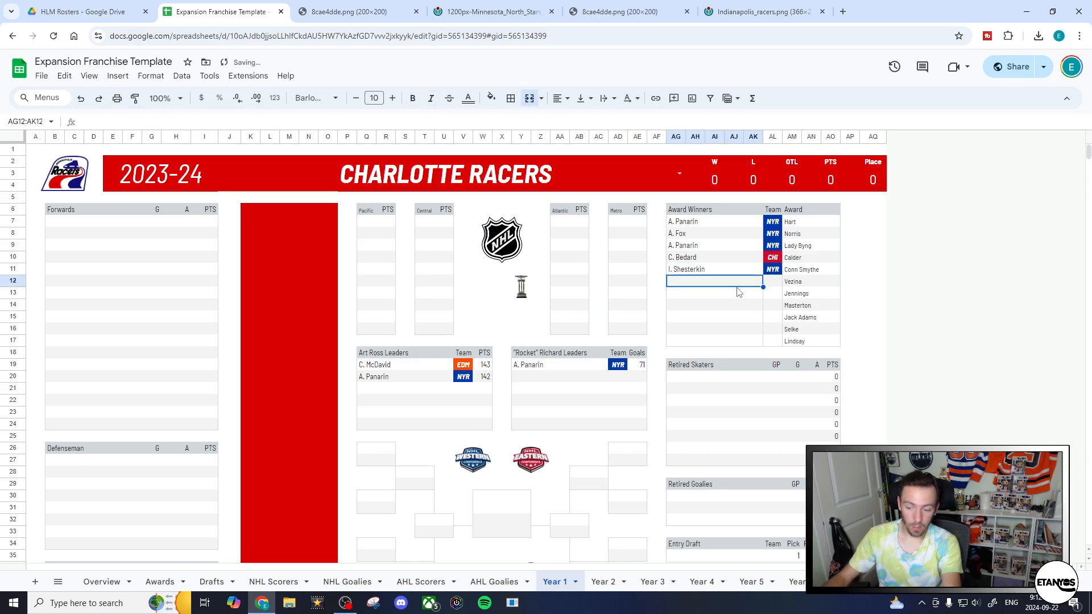
- Enter NYI as the team in the Vezina row and undo the entry
key(Tab)
text(NYI)
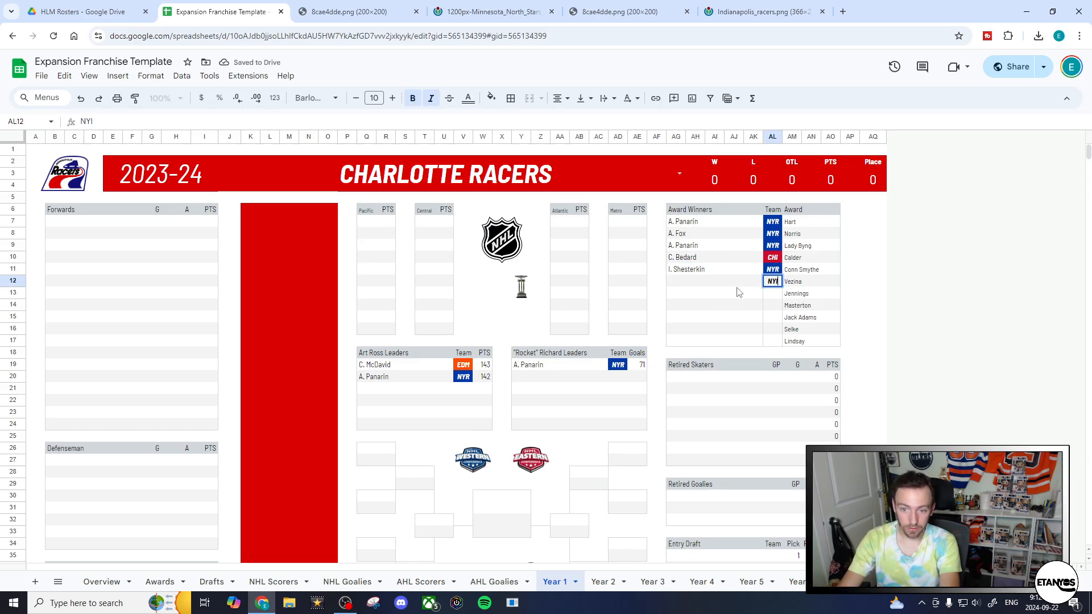
key(Return)
key(ctrl+z)
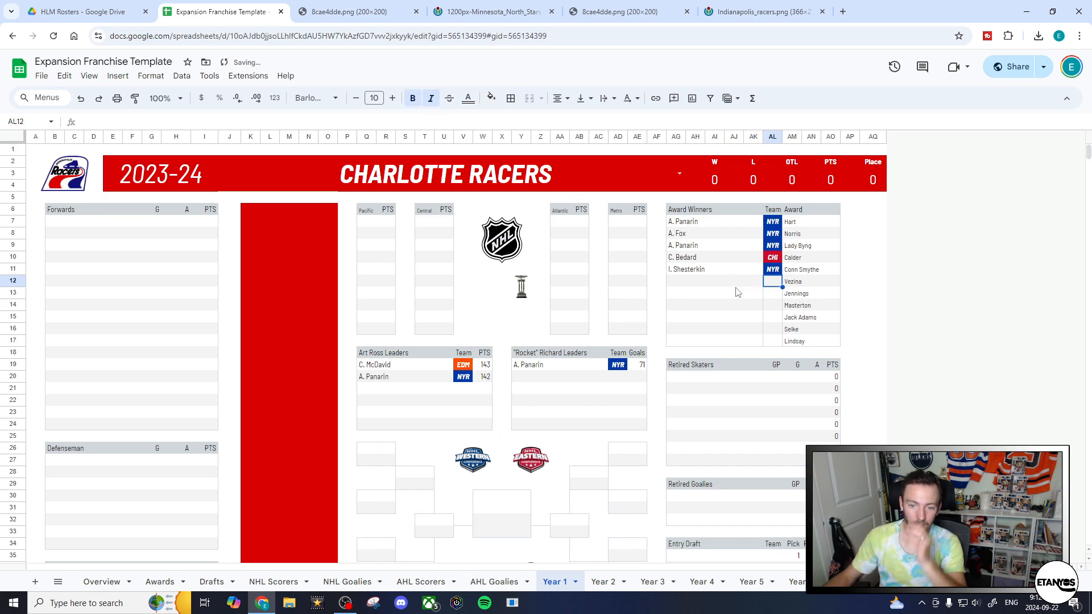
- On the Awards sheet, change the Calder total's COUNTIF formula in O27 to count CHI
scroll(713, 271, down, 3)
scroll(762, 356, up, 3)
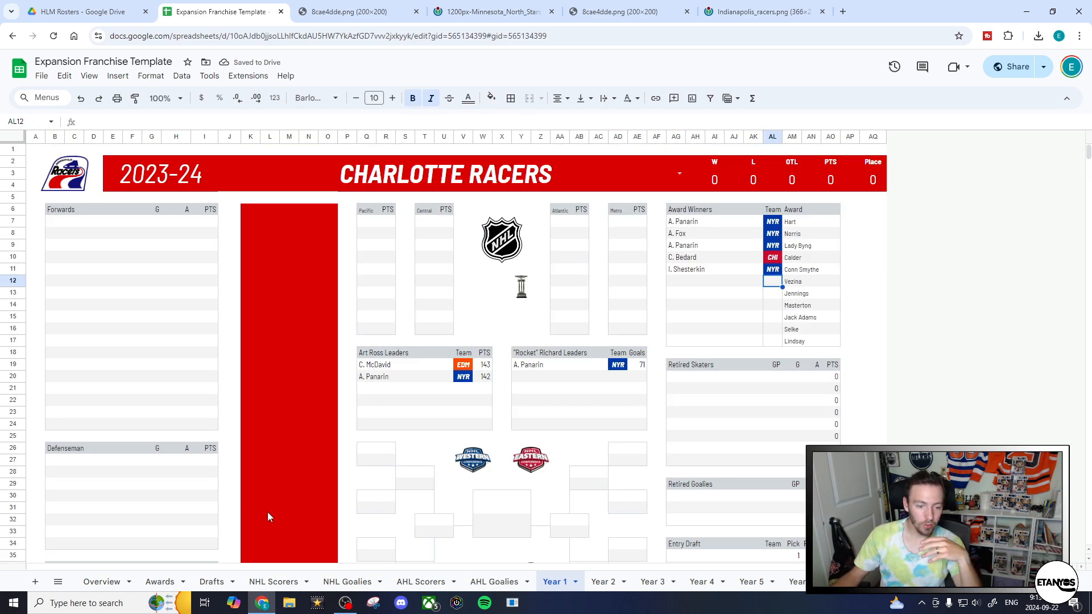
click(160, 581)
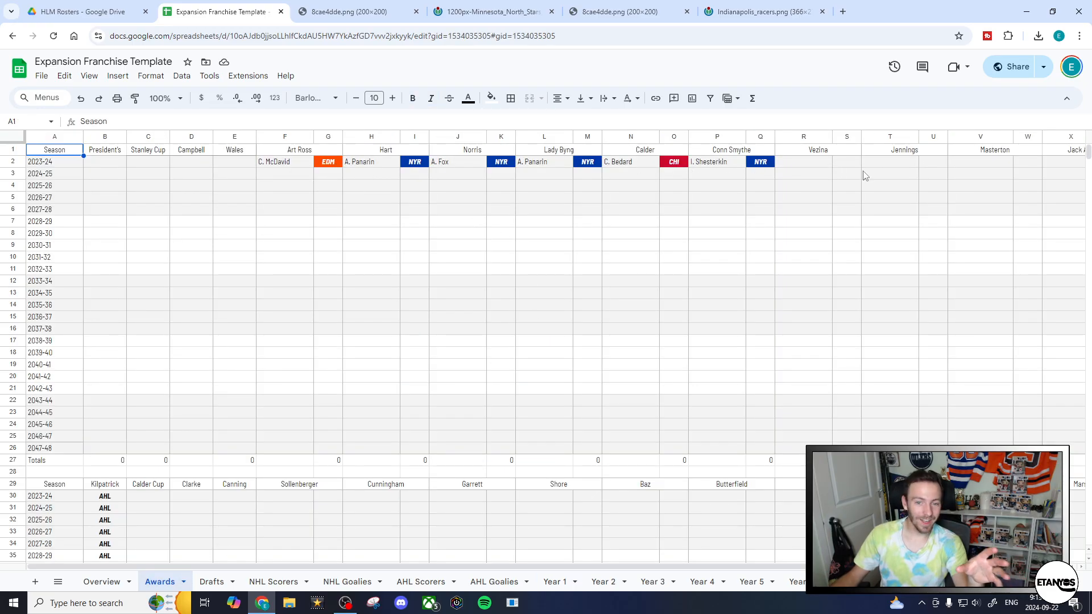
click(677, 468)
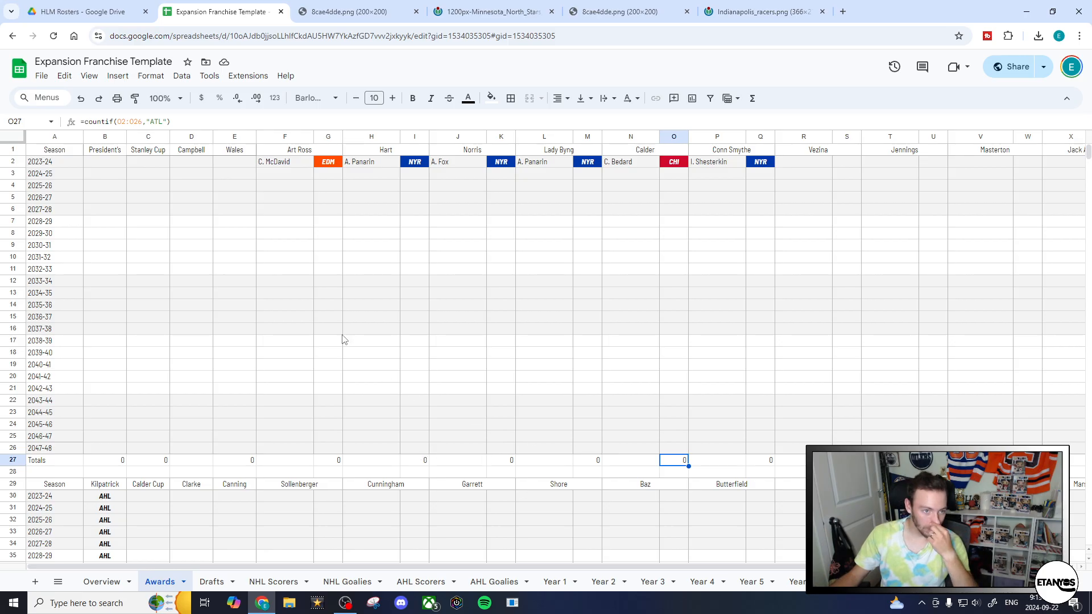
click(164, 122)
drag(164, 122, 150, 121)
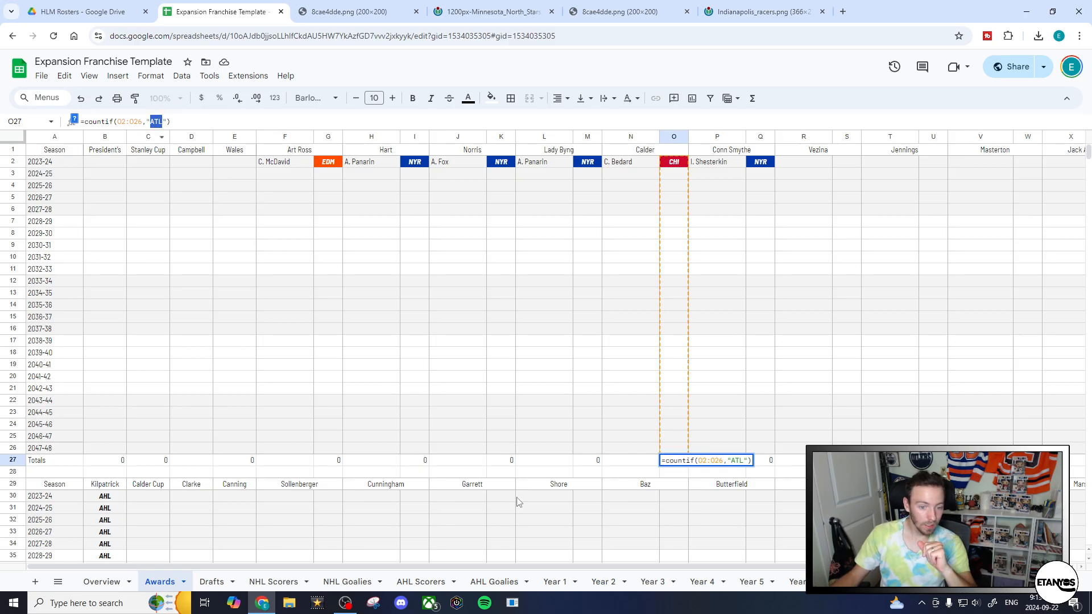
text(CHI)
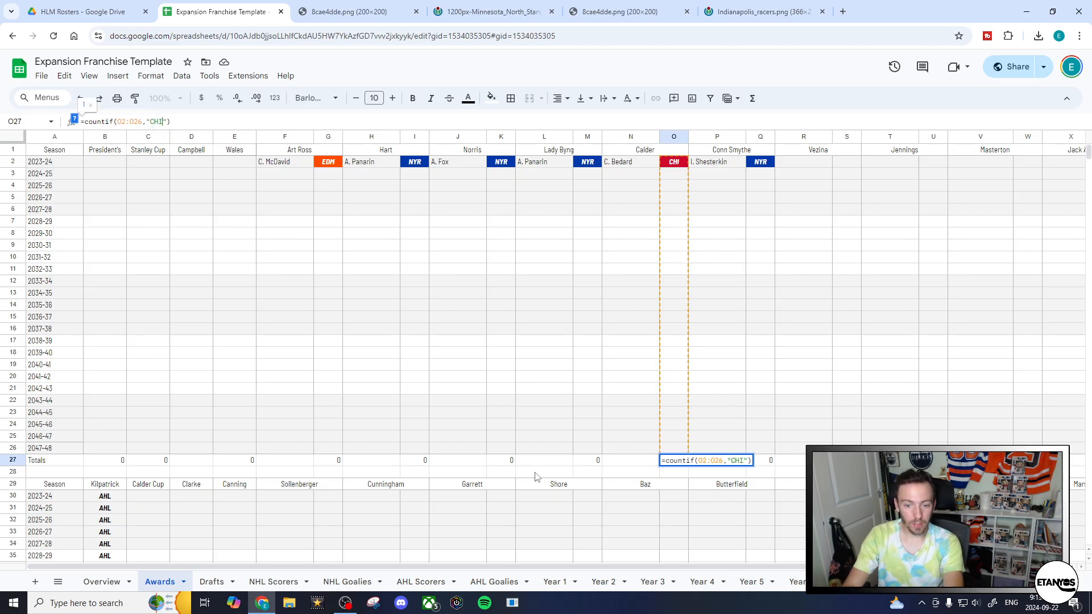
key(Return)
key(Up)
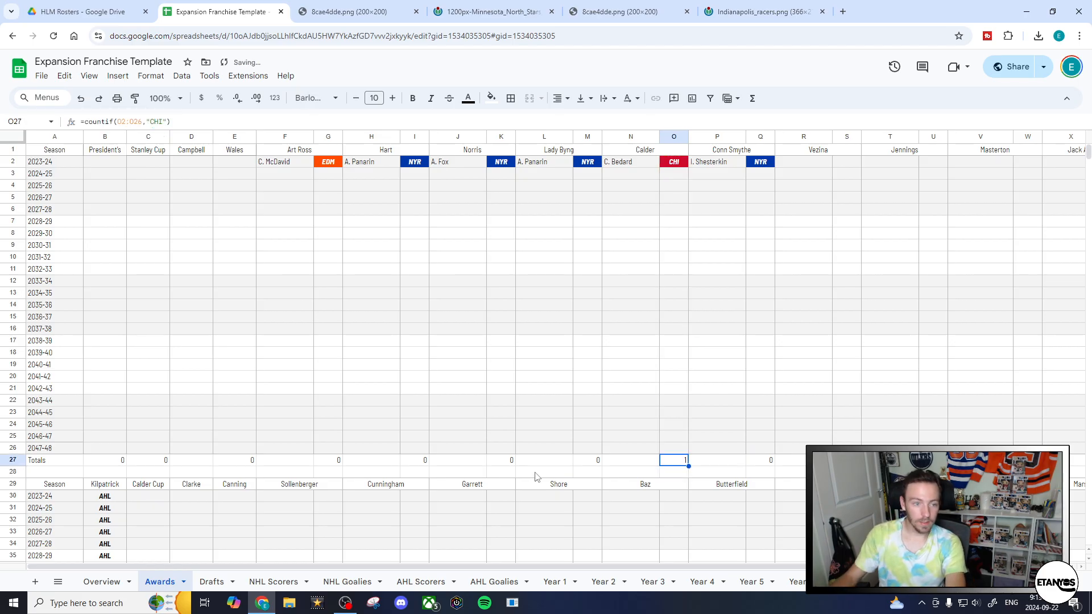
- Copy the Calder total's CHI formula into the other NHL award totals in row 27, from President's through Vezina
key(ctrl+c)
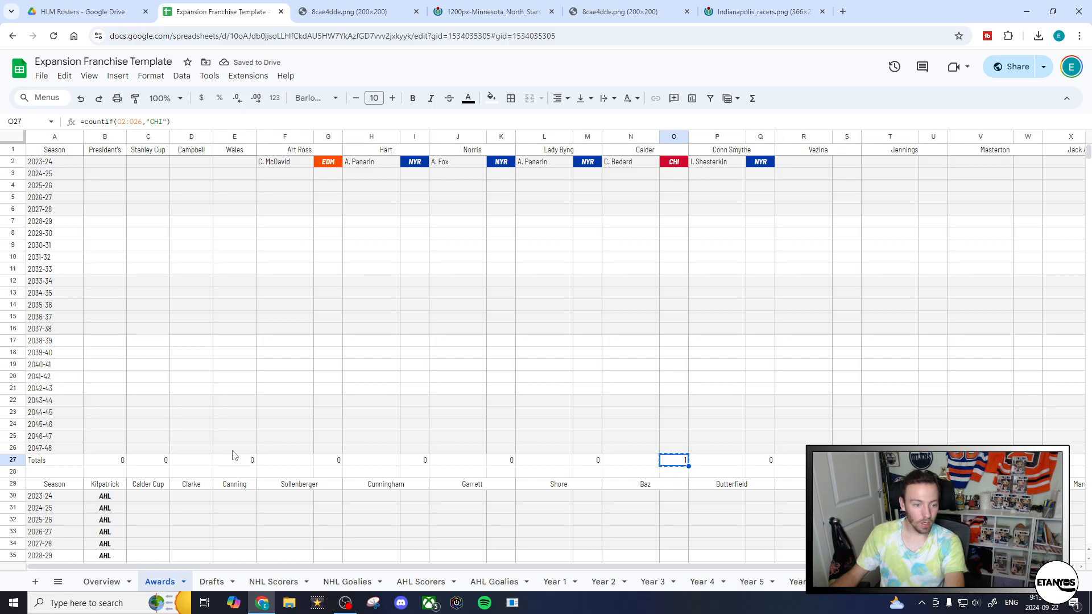
drag(121, 464, 149, 463)
ctrl+click(233, 462)
ctrl+click(323, 464)
ctrl+click(416, 461)
ctrl+click(500, 462)
ctrl+click(589, 461)
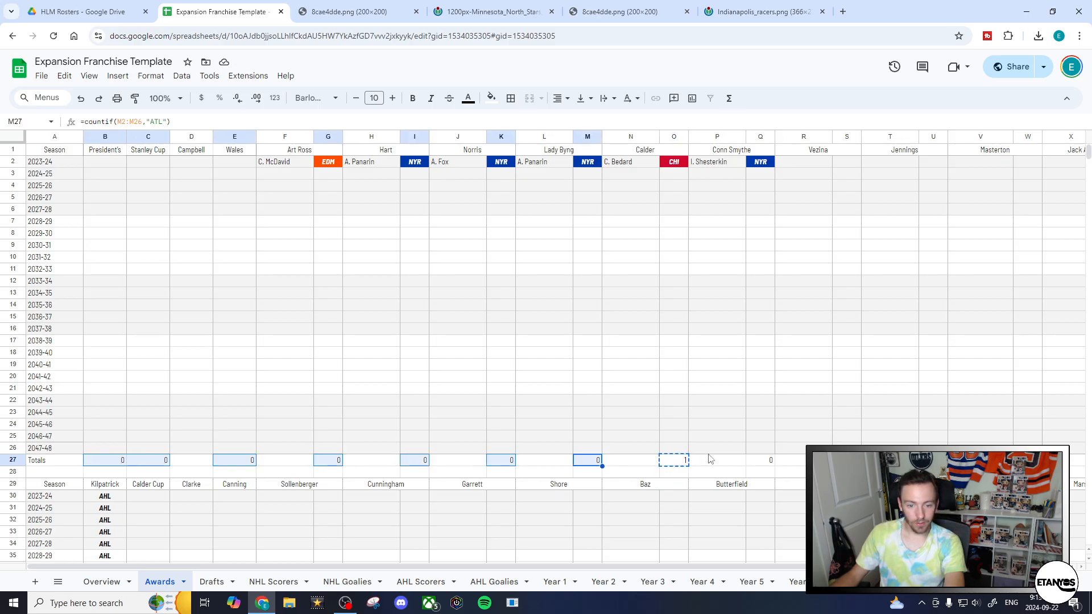
ctrl+click(762, 461)
ctrl+click(847, 461)
key(ctrl+v)
click(415, 165)
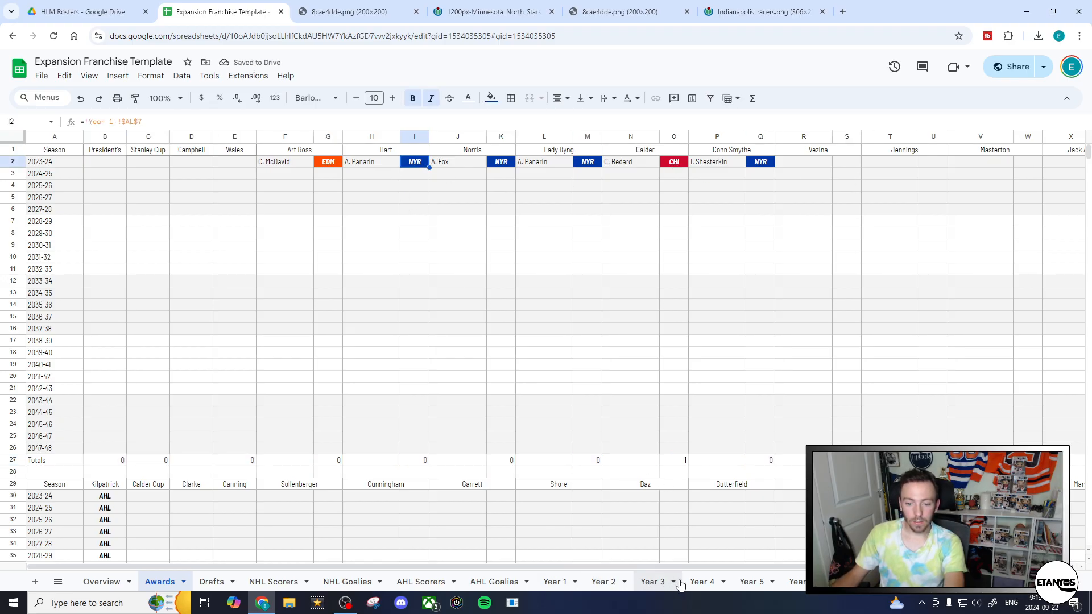
- On the Year 1 sheet, fill in P. Mrazek of CHI as the Vezina winner
click(567, 583)
click(724, 284)
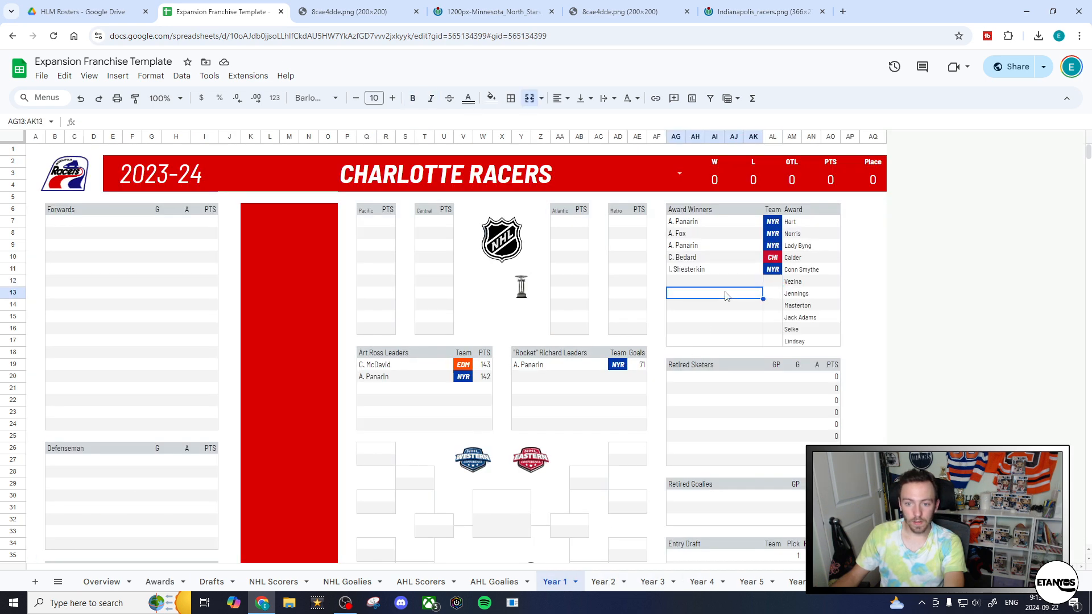
text(P. Mr)
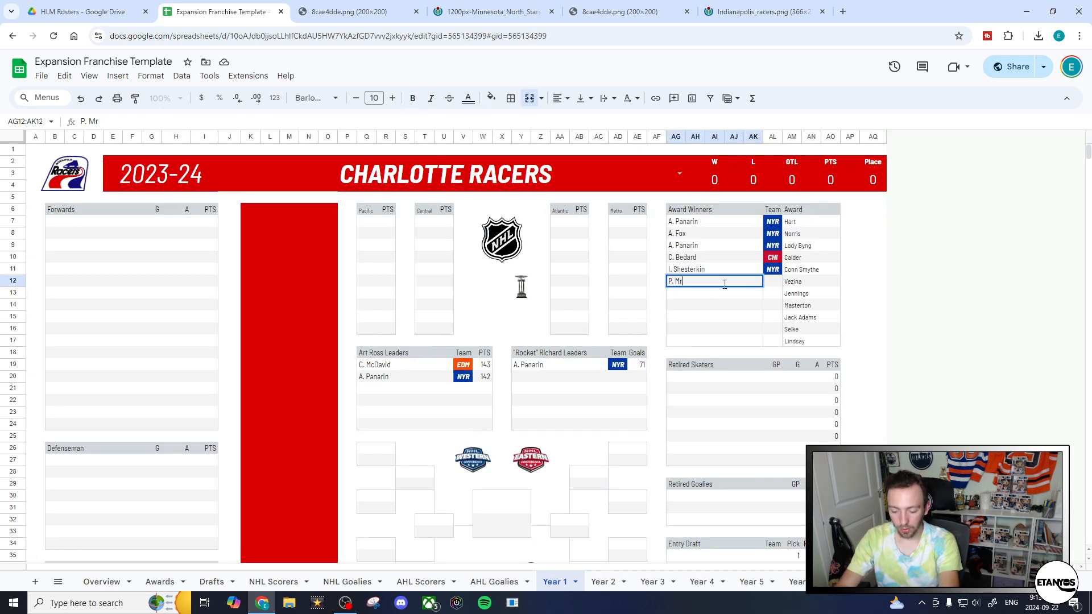
text(azek)
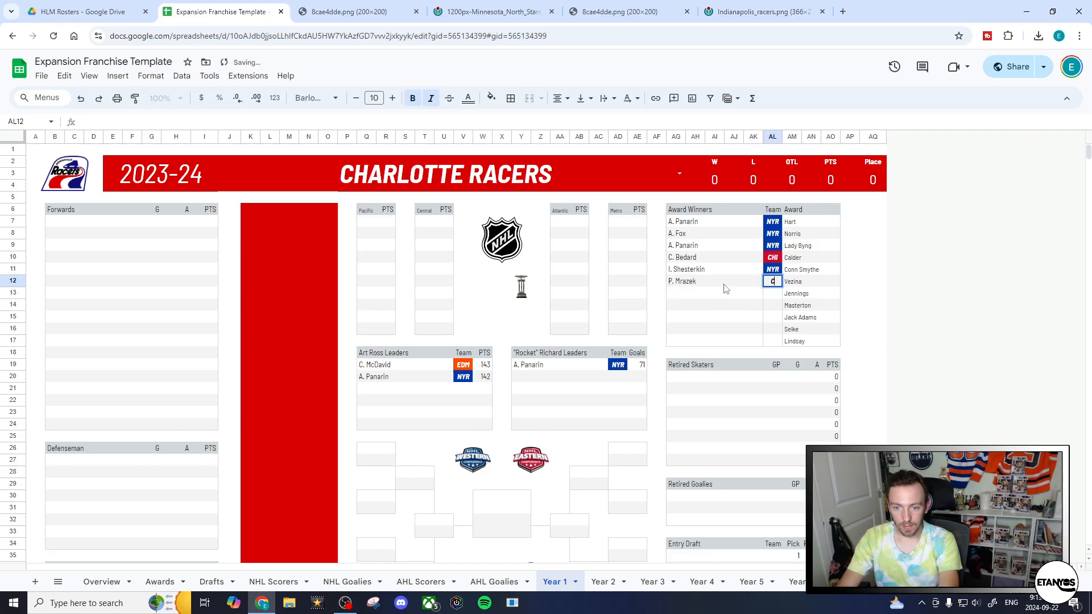
key(Return)
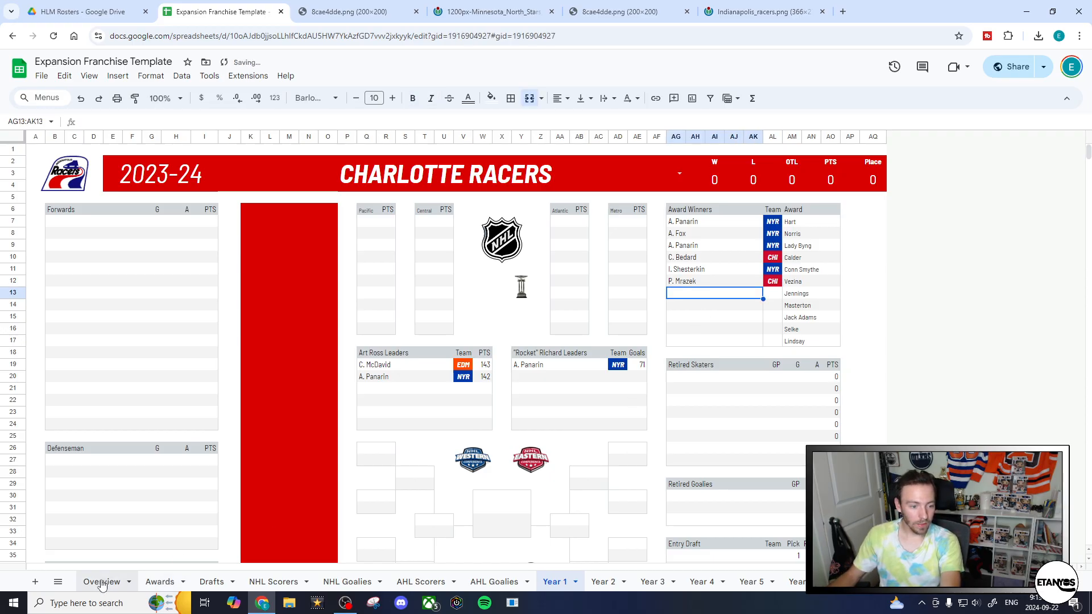
- On the Awards sheet, check the Vezina total's COUNTIF formula in S27 and the 2023-24 Vezina winner's link to Year 1
click(102, 581)
click(160, 582)
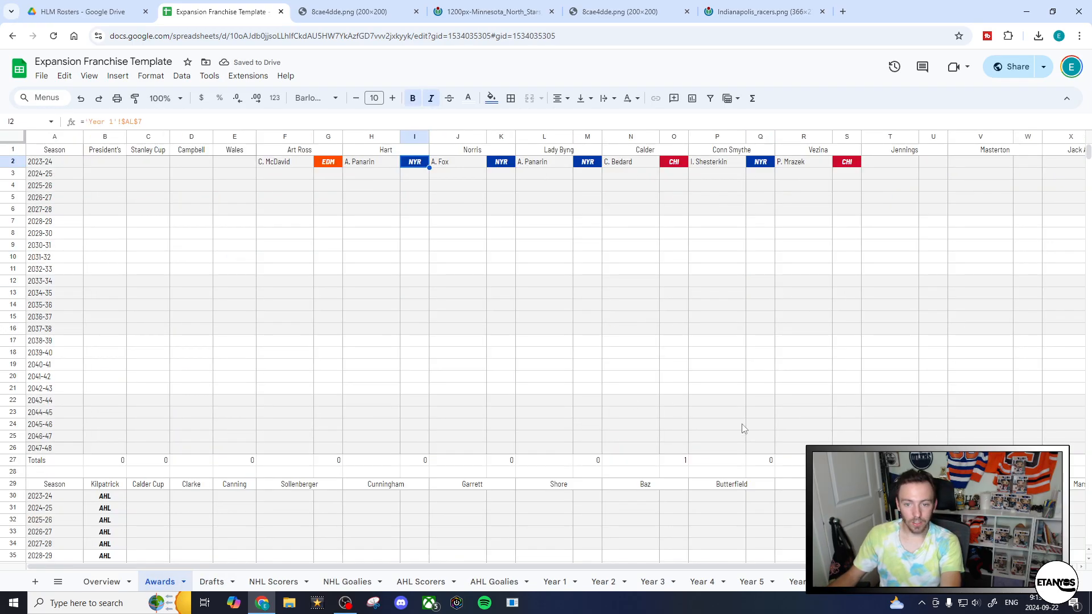
click(700, 460)
click(682, 461)
click(817, 461)
click(845, 460)
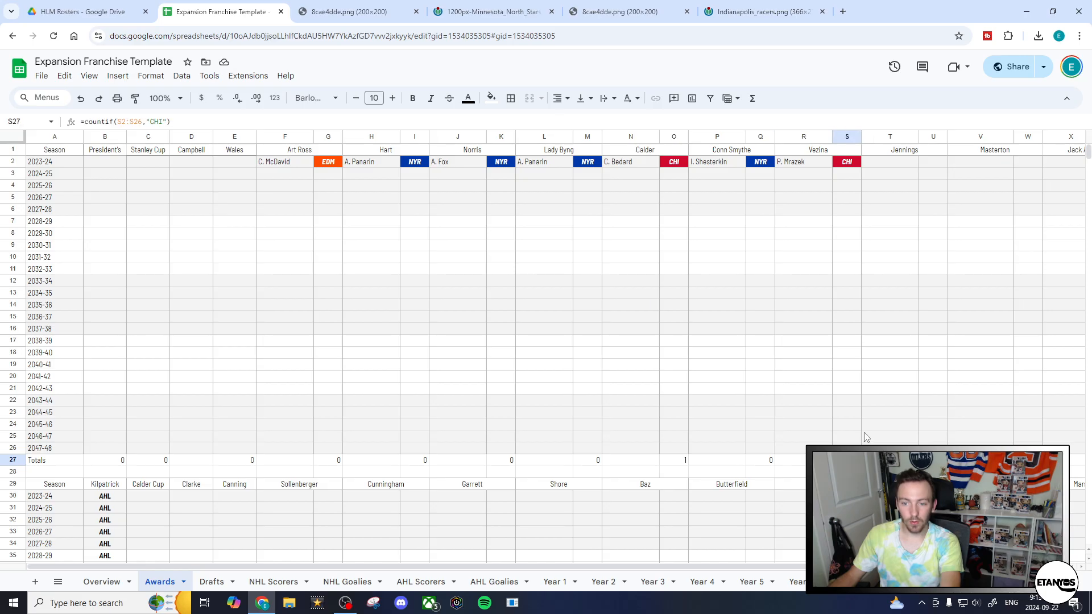
click(819, 163)
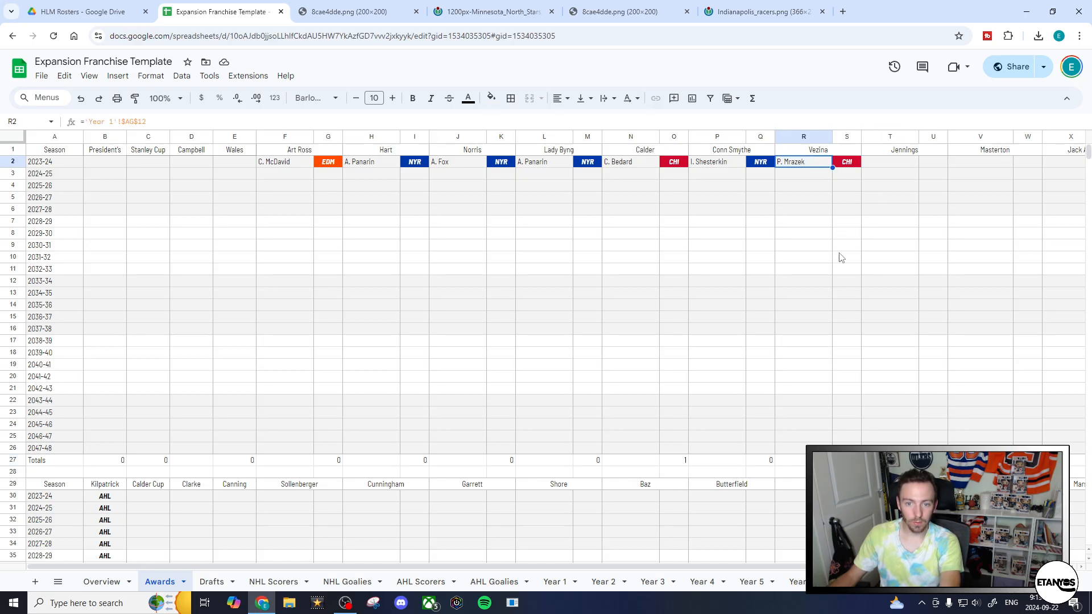
- Bold the 2023-24 Calder and Vezina winners' names on the Awards sheet and revert both to regular weight
click(628, 164)
key(ctrl+b)
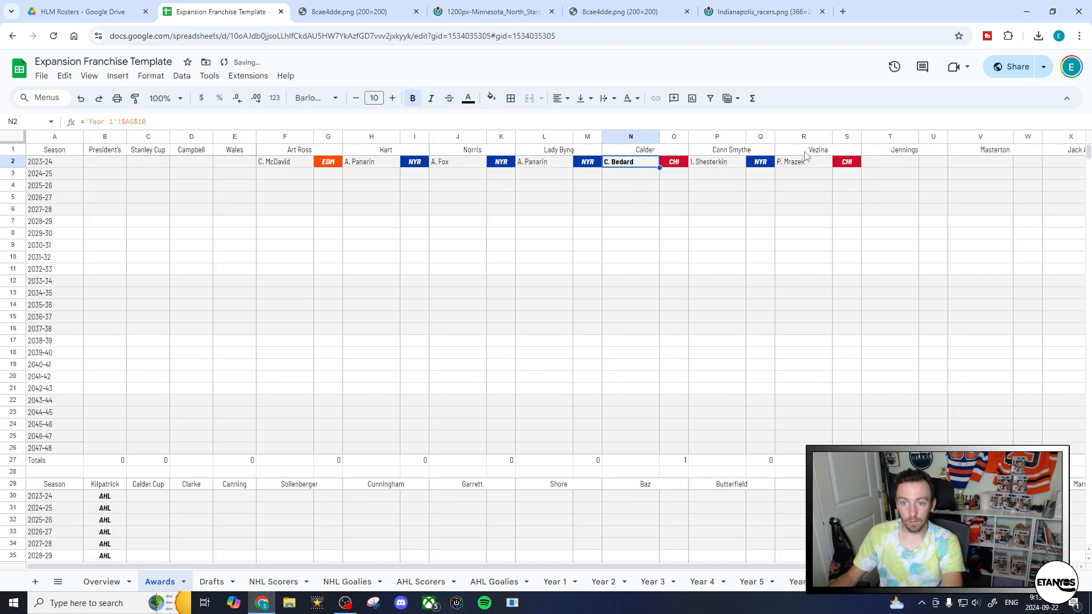
click(805, 164)
key(ctrl+b)
key(ctrl+b)
click(635, 166)
key(ctrl+b)
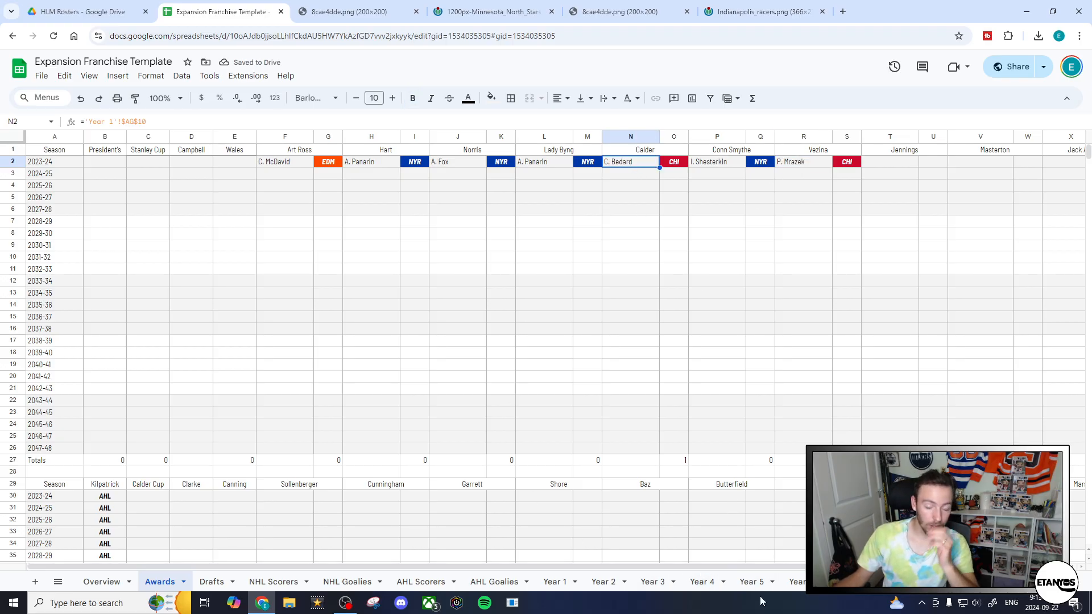
- Review the Charlotte Racers section of the Year 1 sheet, from the standings and red team block down to the draft class and trades
click(554, 581)
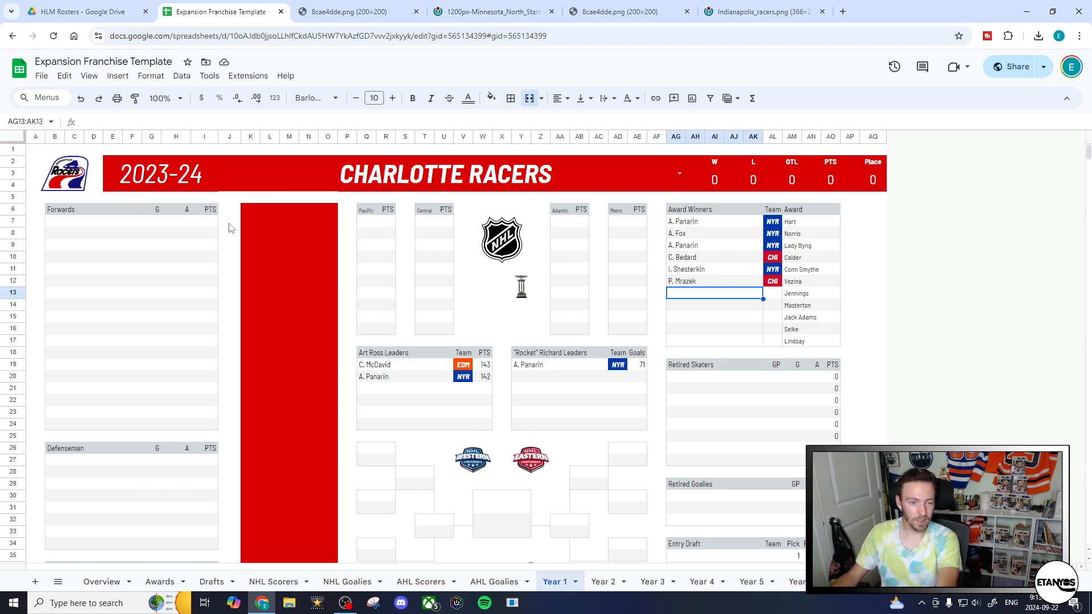
click(367, 329)
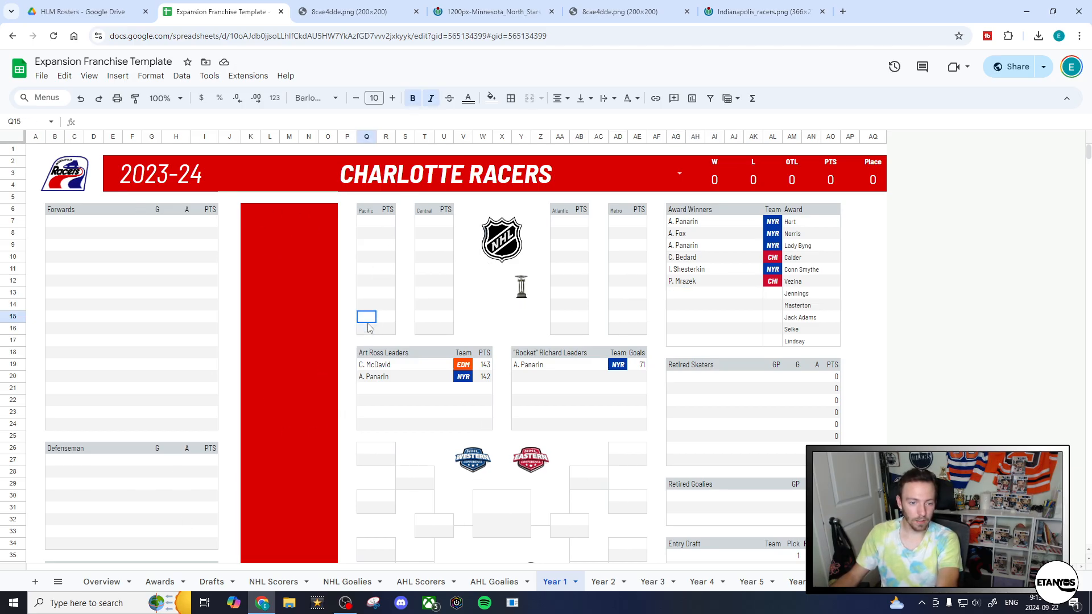
click(260, 219)
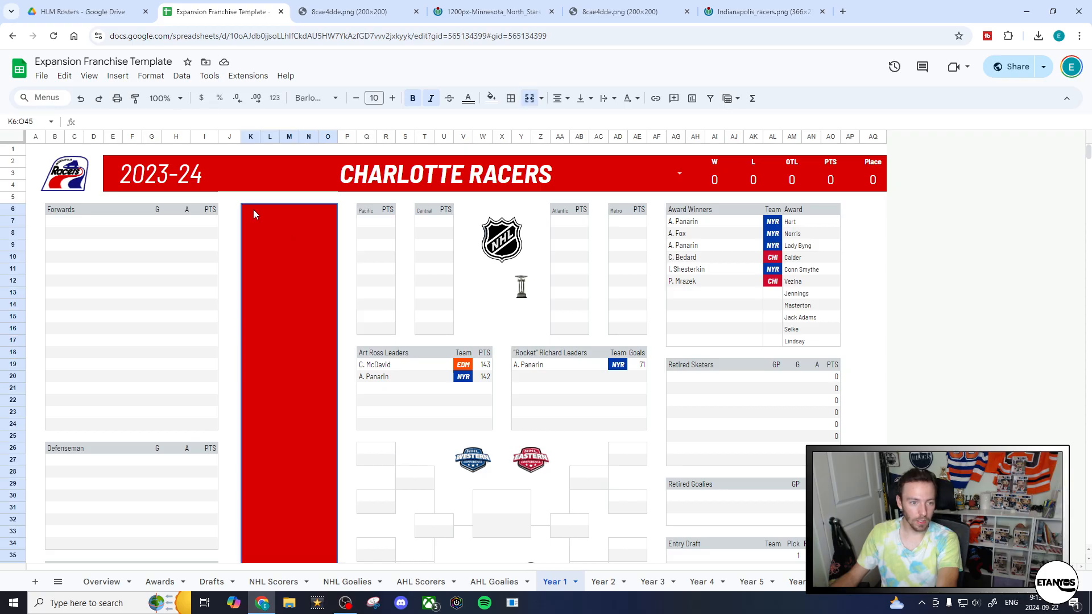
scroll(281, 390, down, 10)
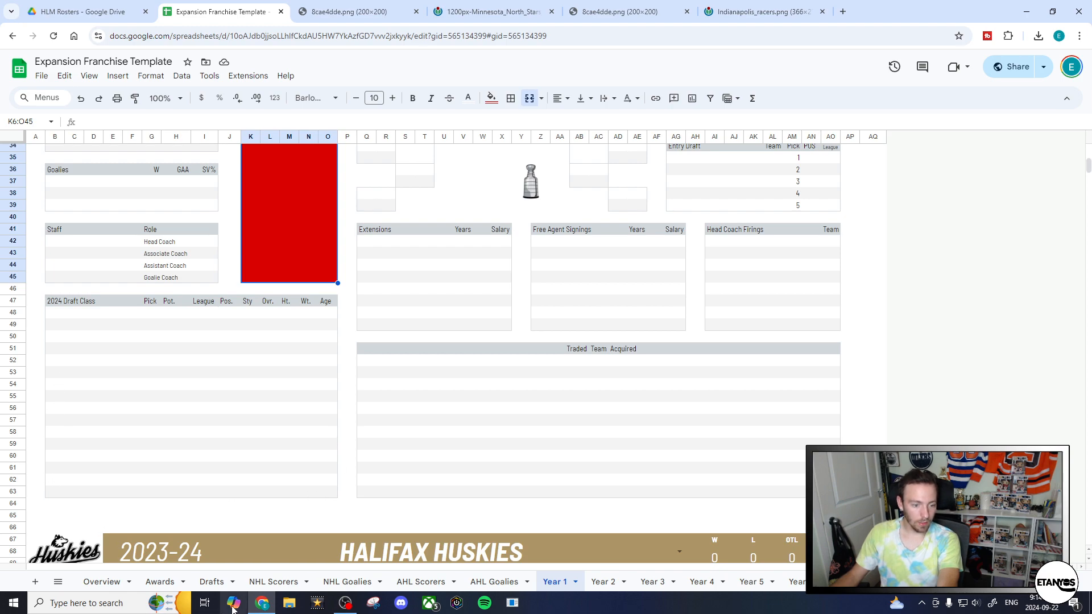
- Review the draft class tables on the Drafts sheet and the fill colour options for the Start of Franchise Mode banner
click(212, 581)
scroll(172, 286, down, 20)
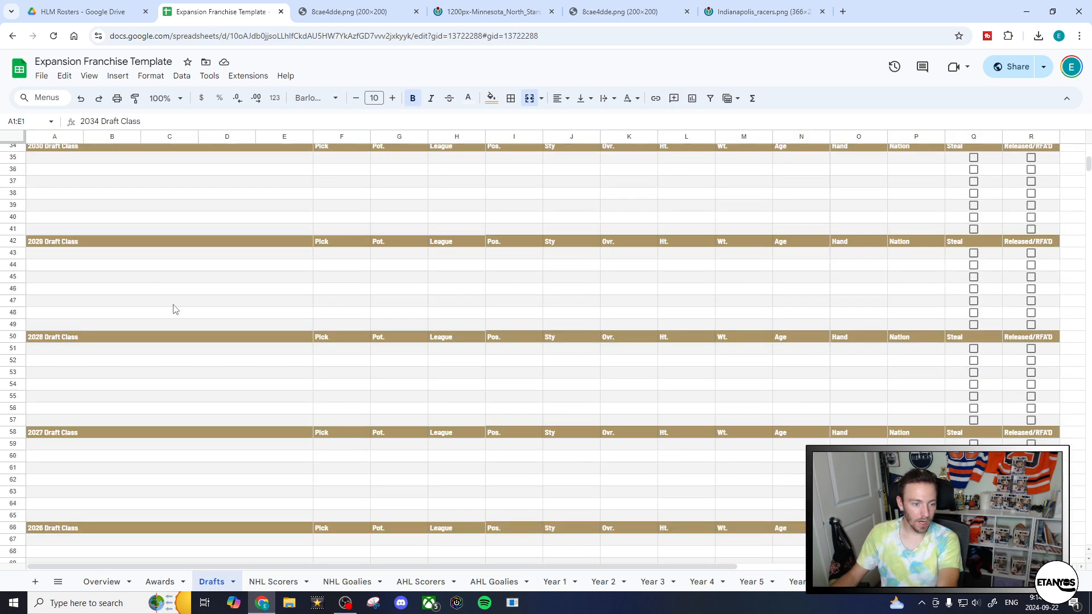
scroll(295, 367, up, 6)
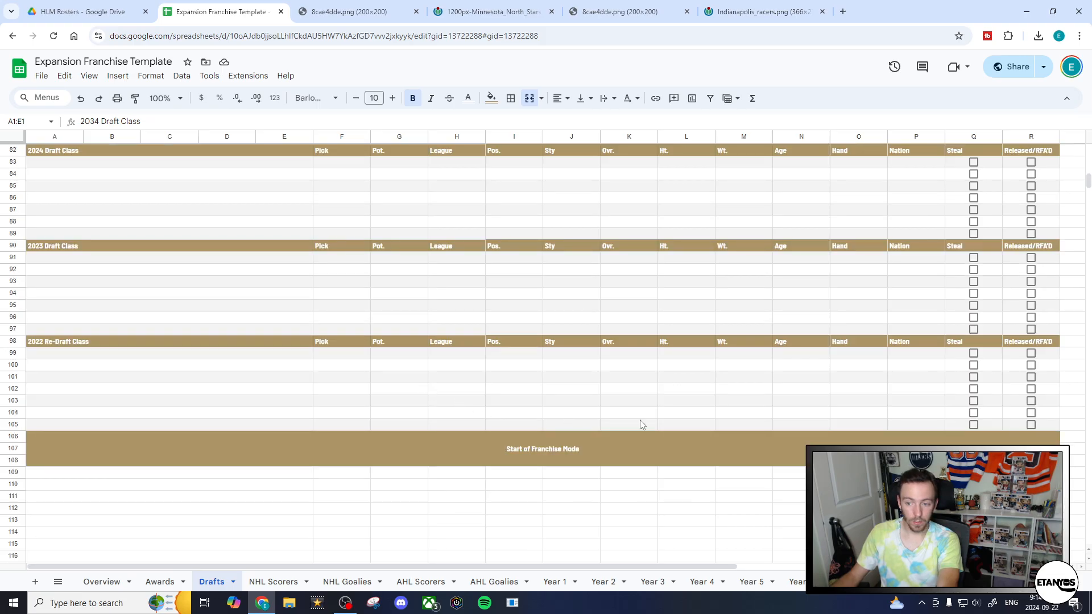
click(601, 460)
click(506, 100)
click(491, 98)
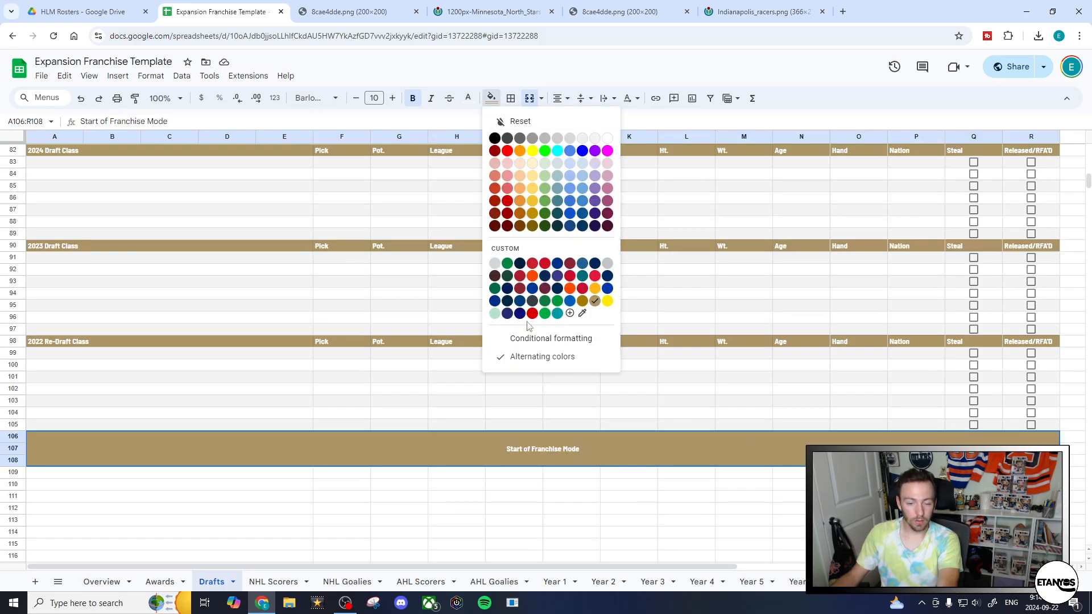
click(466, 555)
scroll(516, 483, up, 20)
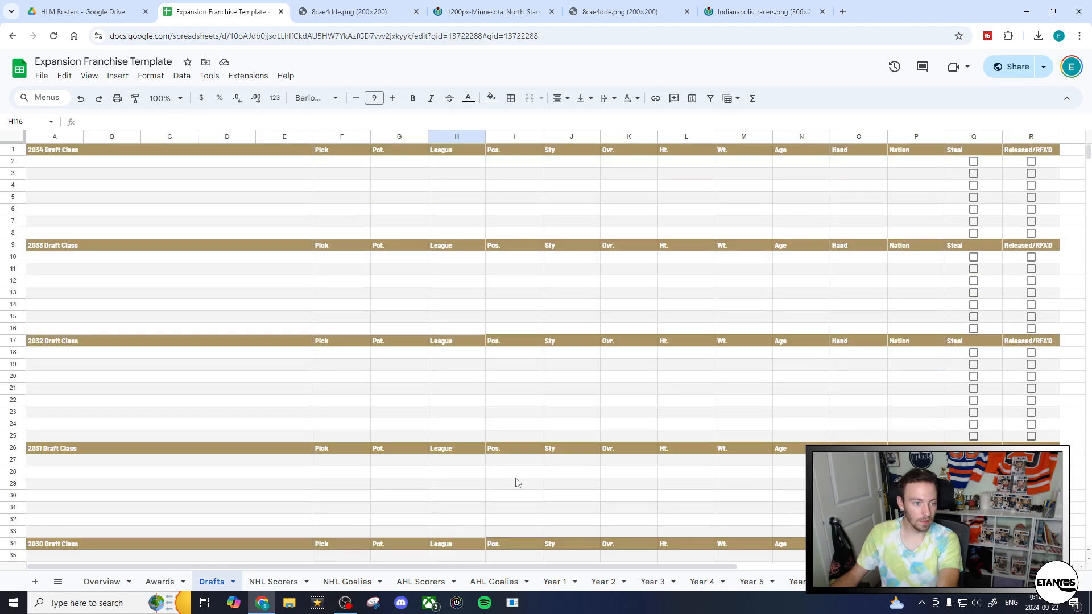
- Look over the 2033 Draft Class header row, and tick and untick the Steal checkbox in Q19 of the 2032 class
drag(195, 251, 1031, 250)
click(512, 330)
scroll(503, 369, down, 1)
scroll(500, 405, up, 1)
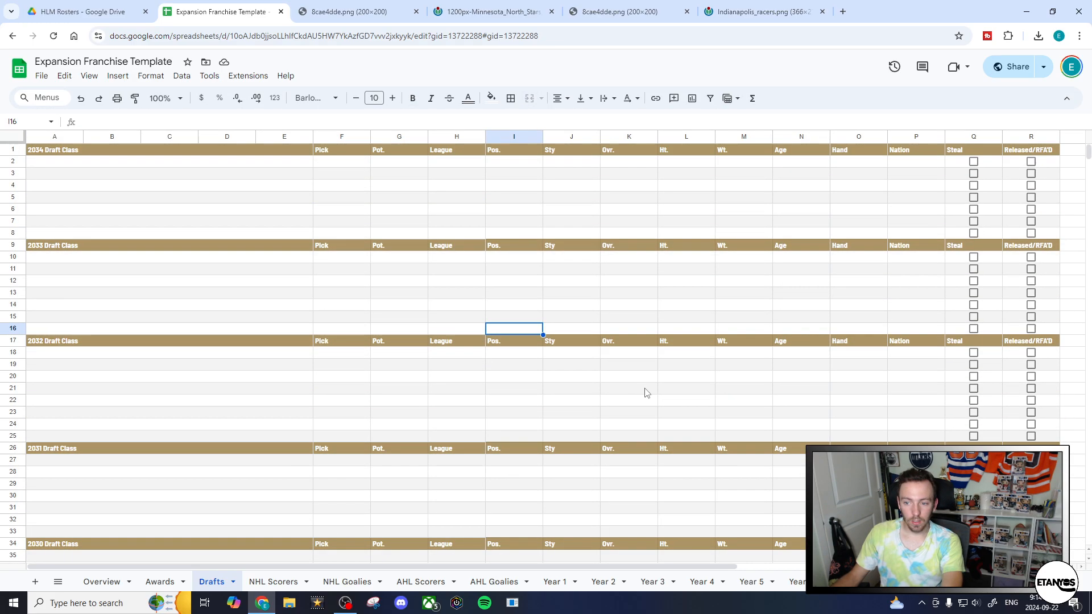
click(974, 366)
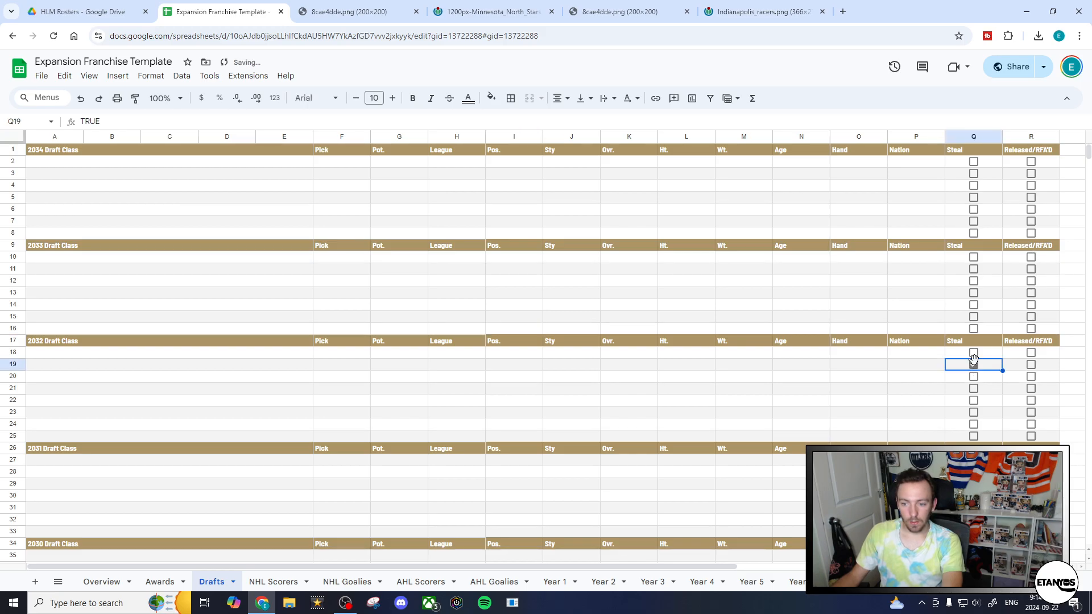
scroll(911, 395, down, 3)
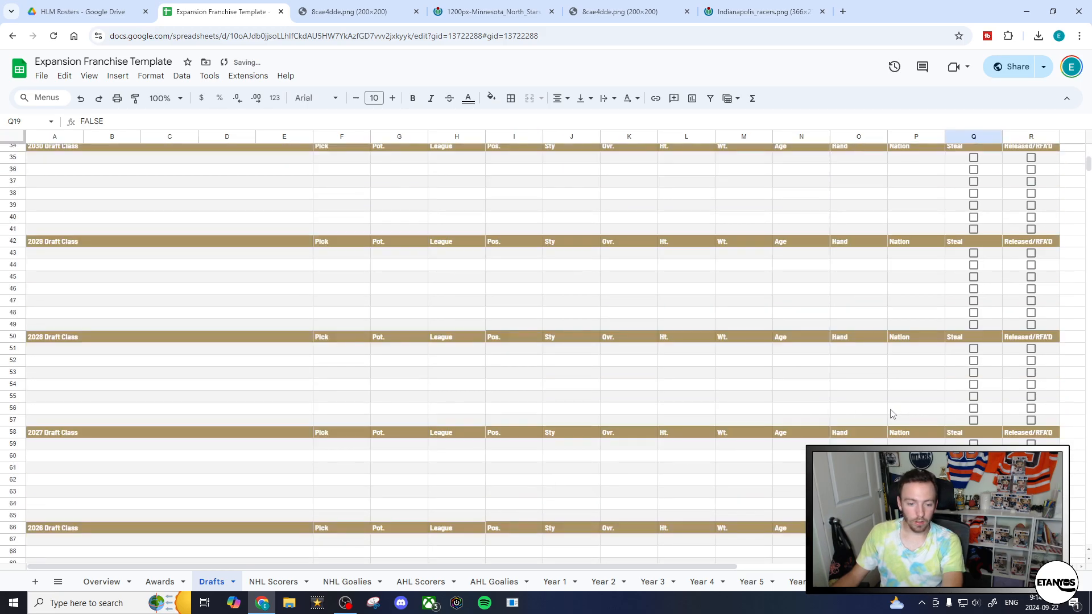
scroll(892, 414, up, 3)
- Review the Overview sheet's Newfoundland Growlers and Halifax Huskies season tables and the roster planner beneath them
click(108, 581)
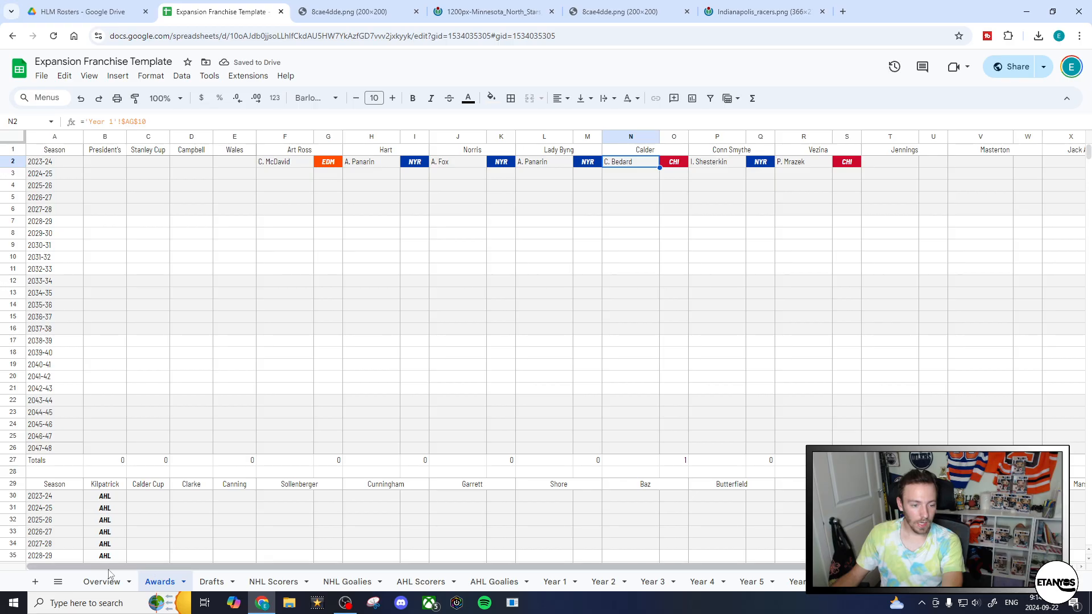
scroll(488, 517, down, 8)
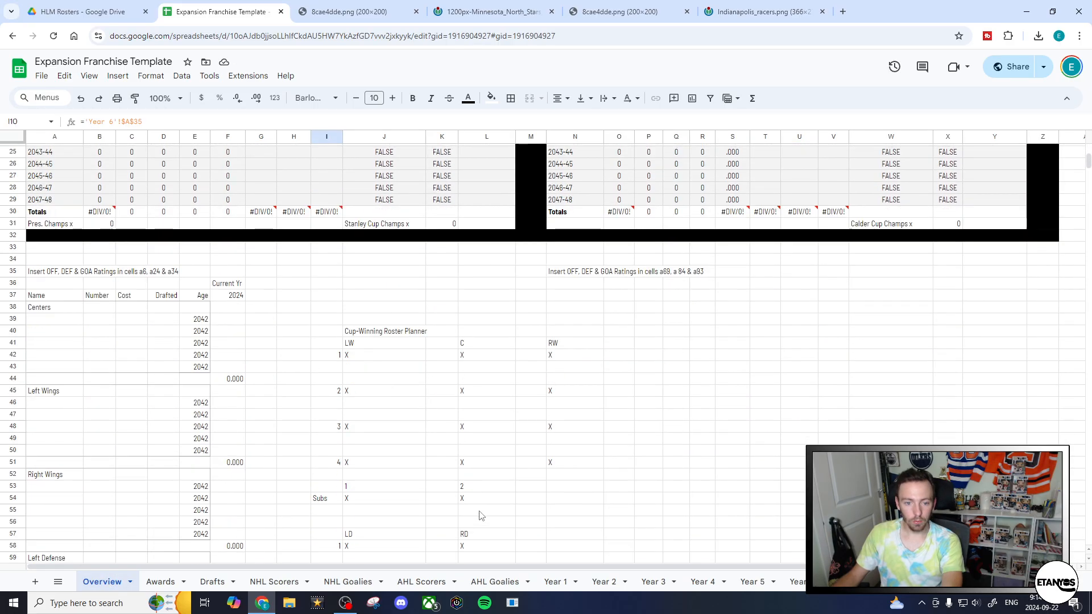
scroll(488, 518, up, 8)
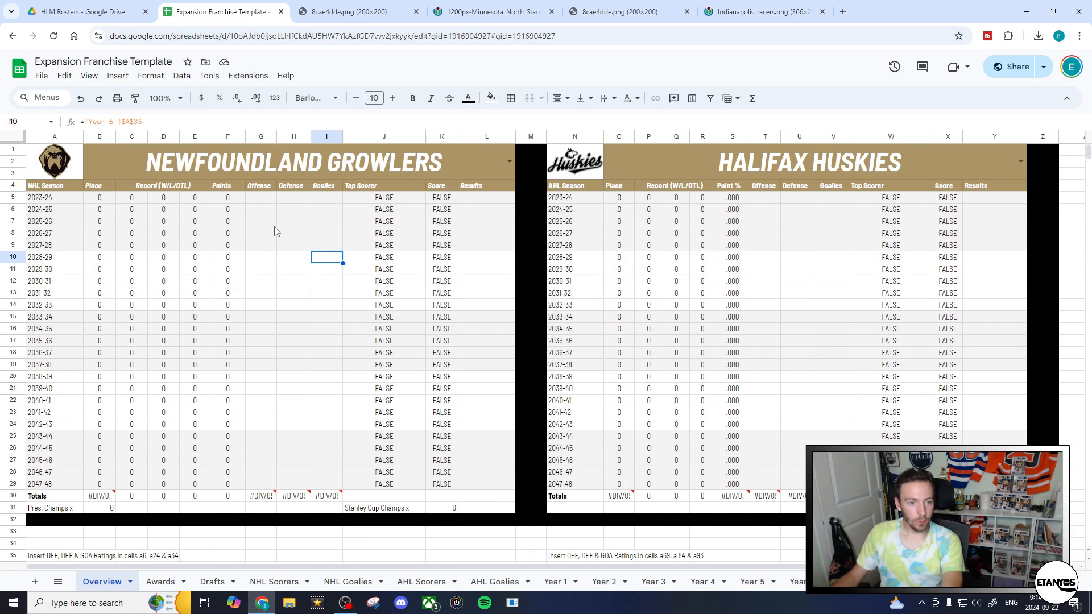
click(253, 198)
- On the Year 1 sheet, clear the sample award winners and their teams from Hart through Vezina
click(554, 582)
scroll(472, 489, up, 10)
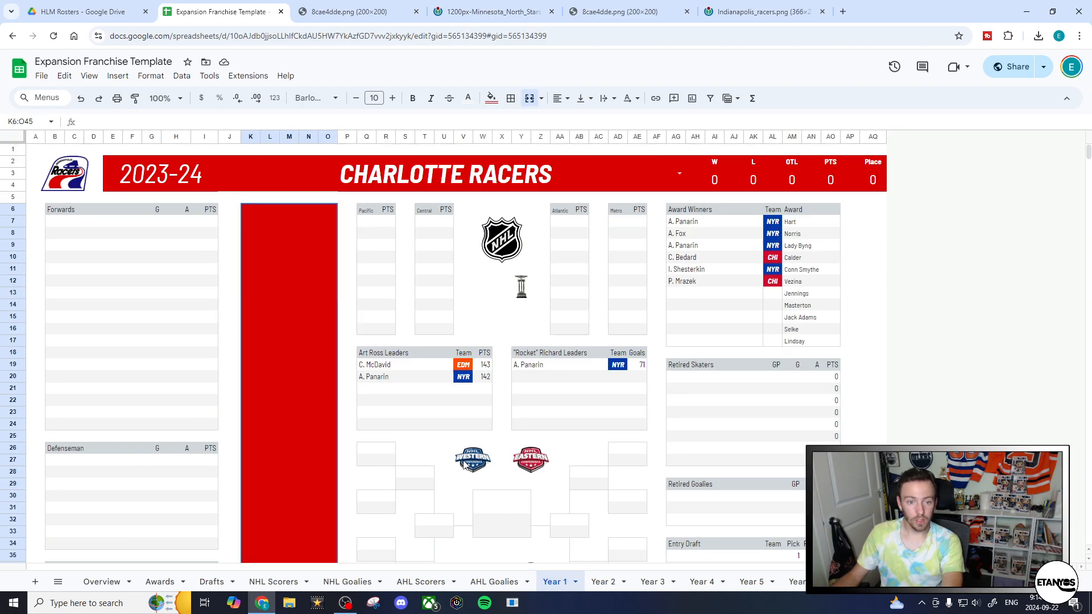
drag(694, 222, 702, 282)
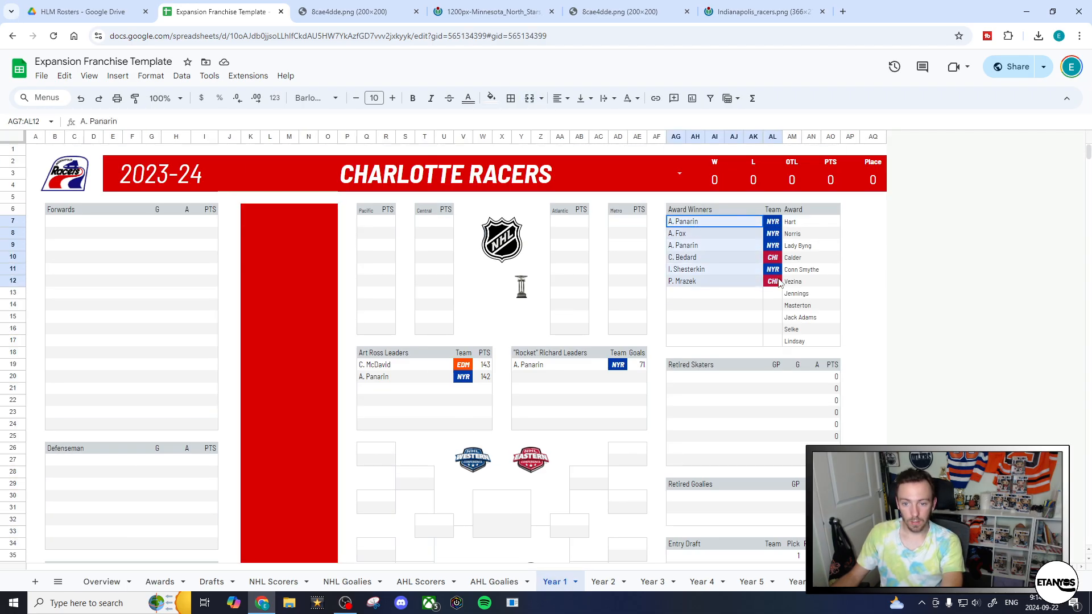
key(Delete)
- Clear the sample players, teams and figures from the Art Ross Leaders and "Rocket" Richard Leaders tables
drag(373, 364, 489, 380)
key(Delete)
drag(556, 364, 630, 369)
key(Delete)
click(574, 388)
click(559, 369)
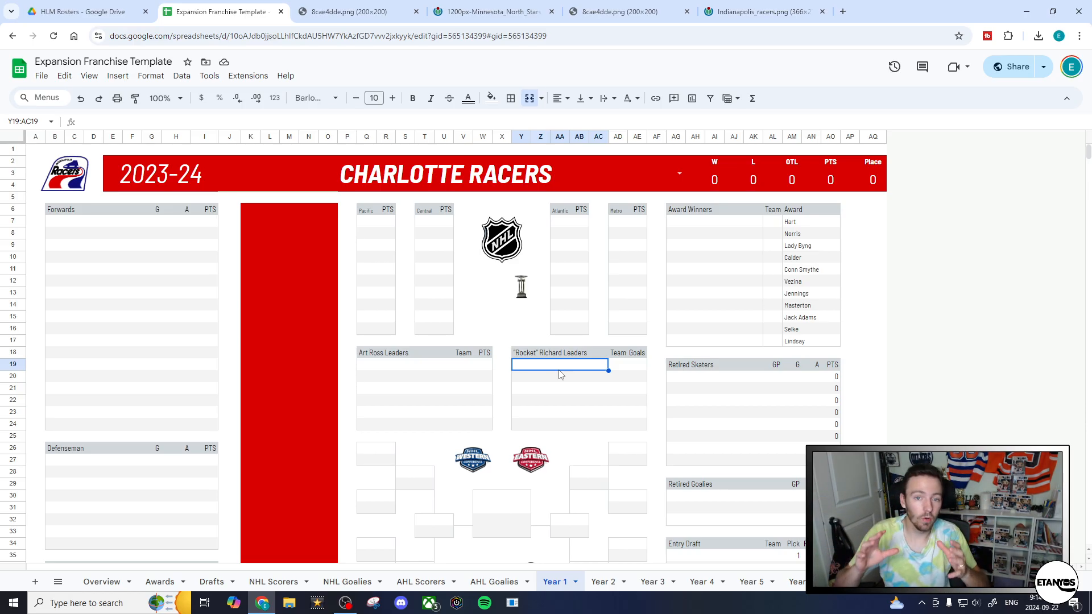
- Close the four team logo image tabs and show the Expansion Franchise Template in full screen
click(339, 12)
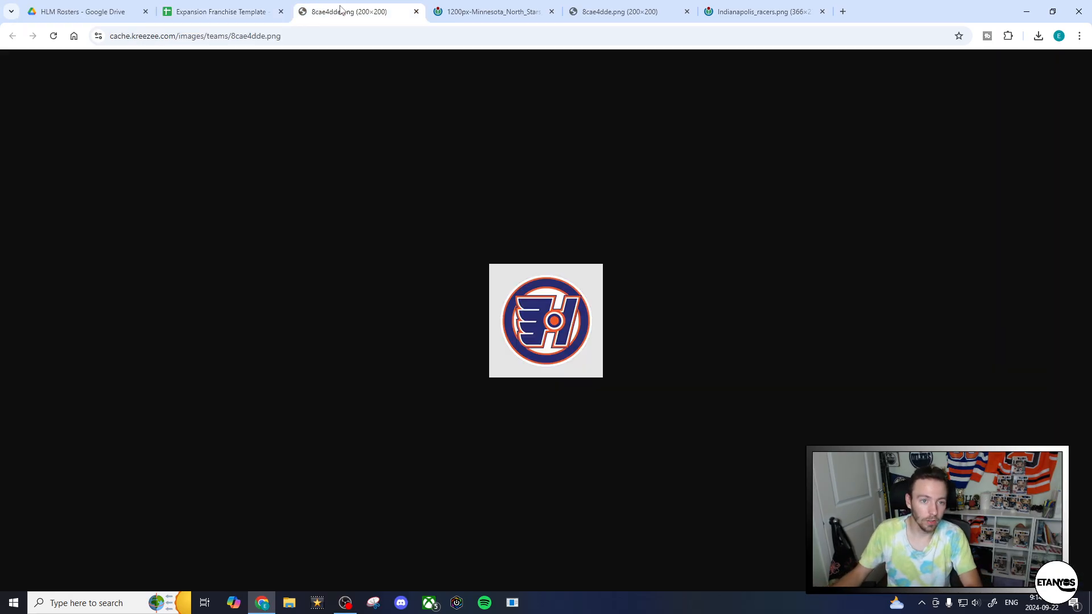
click(417, 13)
click(417, 13)
click(417, 14)
click(416, 14)
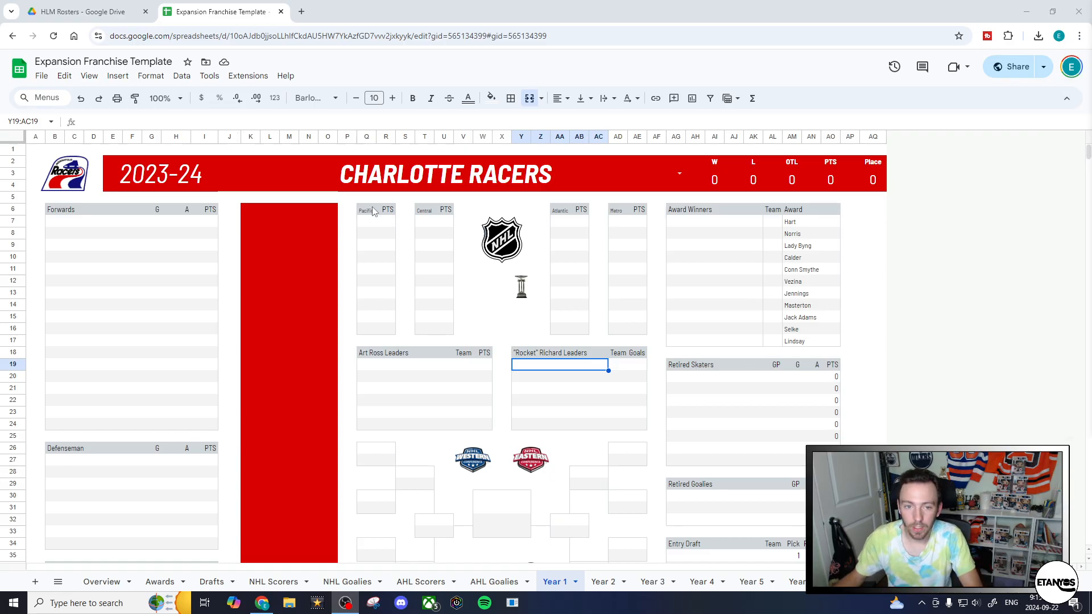
key(F11)
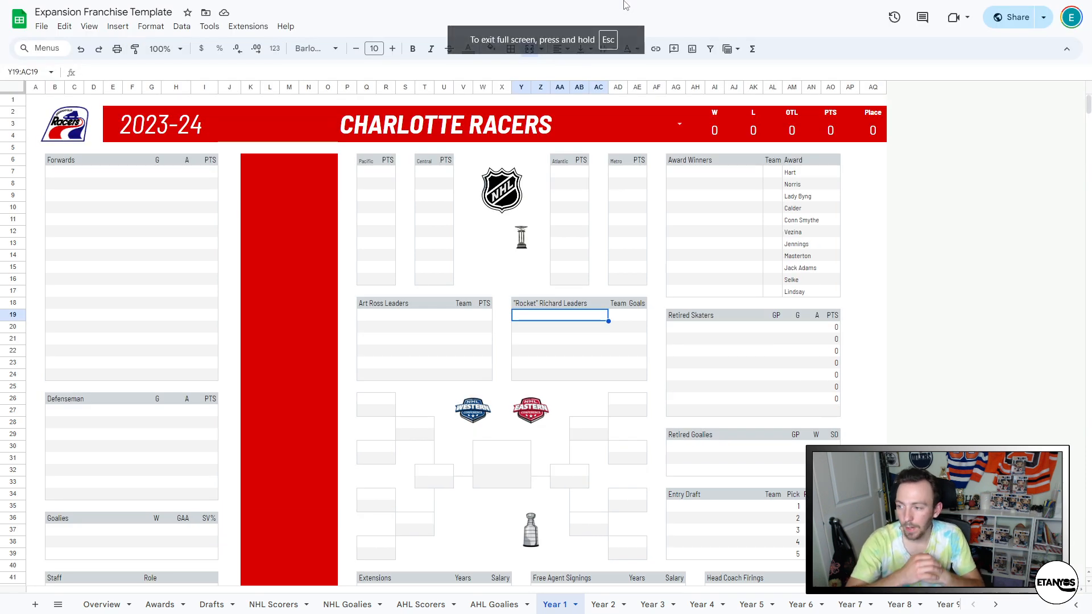